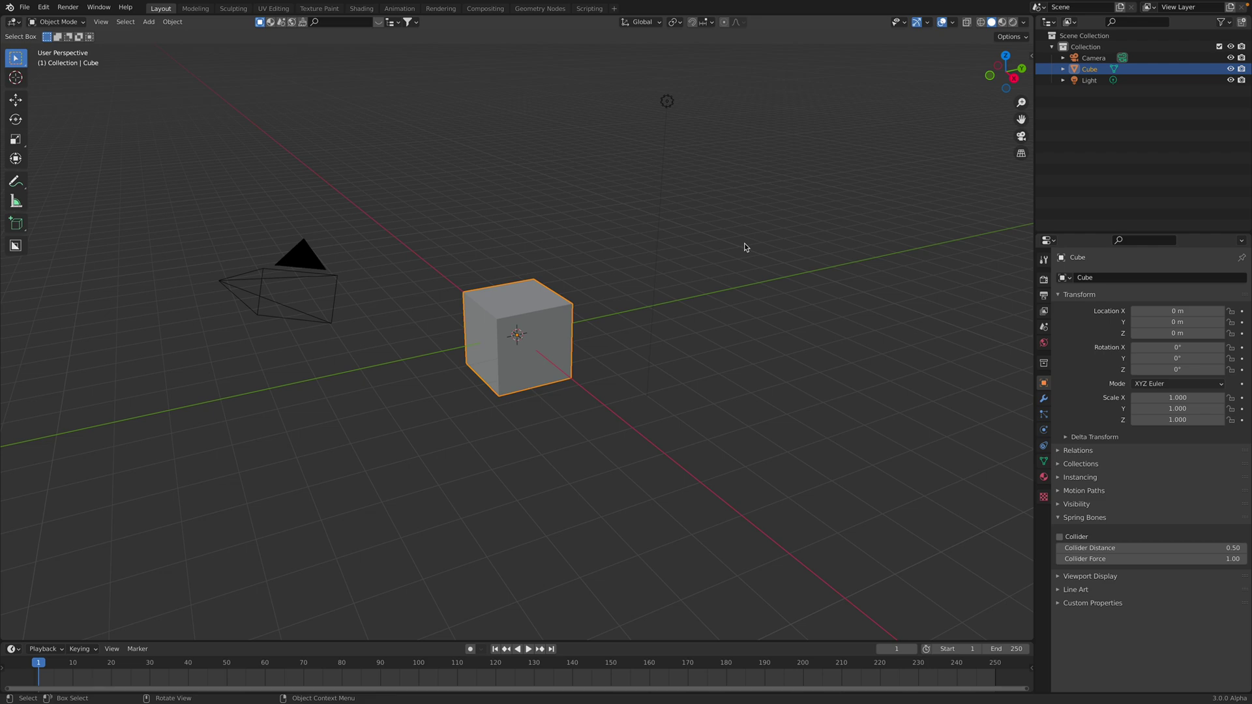
Delete the default cube, camera and light from the scene.
middle_drag(731, 252, 710, 269)
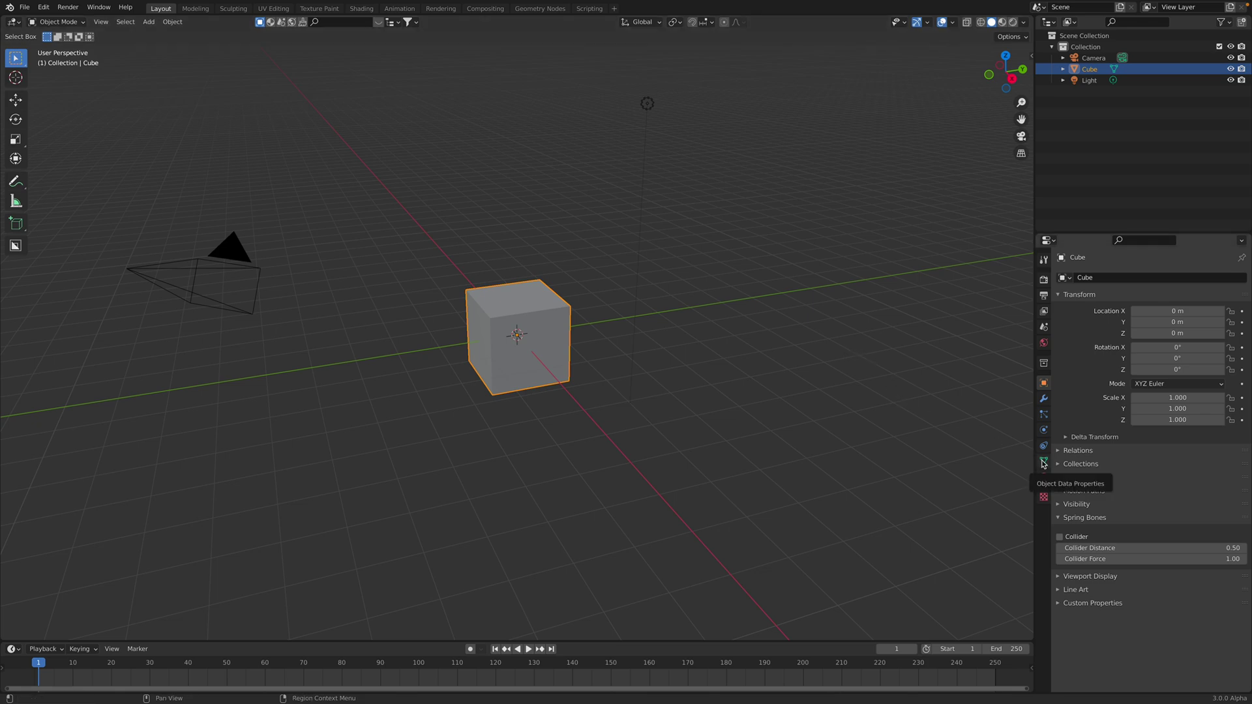
middle_drag(725, 351, 732, 355)
key(a)
key(x)
click(726, 351)
Add a mesh plane at the world origin.
key(shift+a)
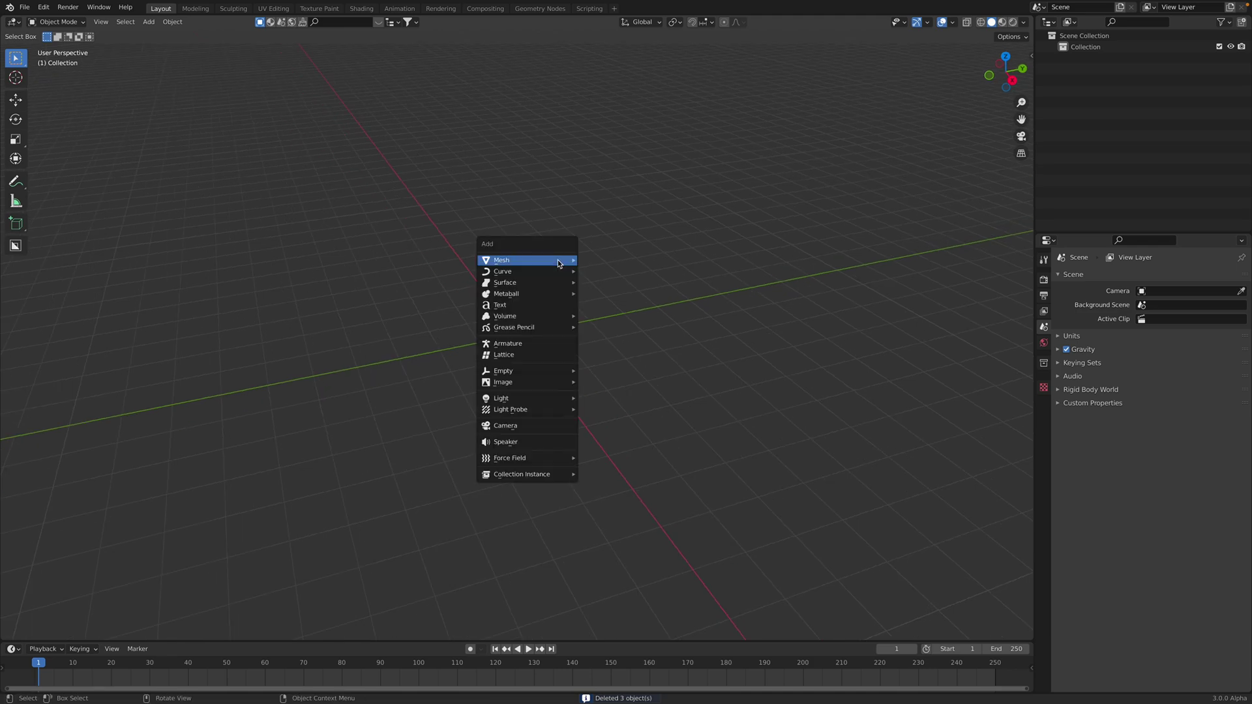
mouse_move(565, 261)
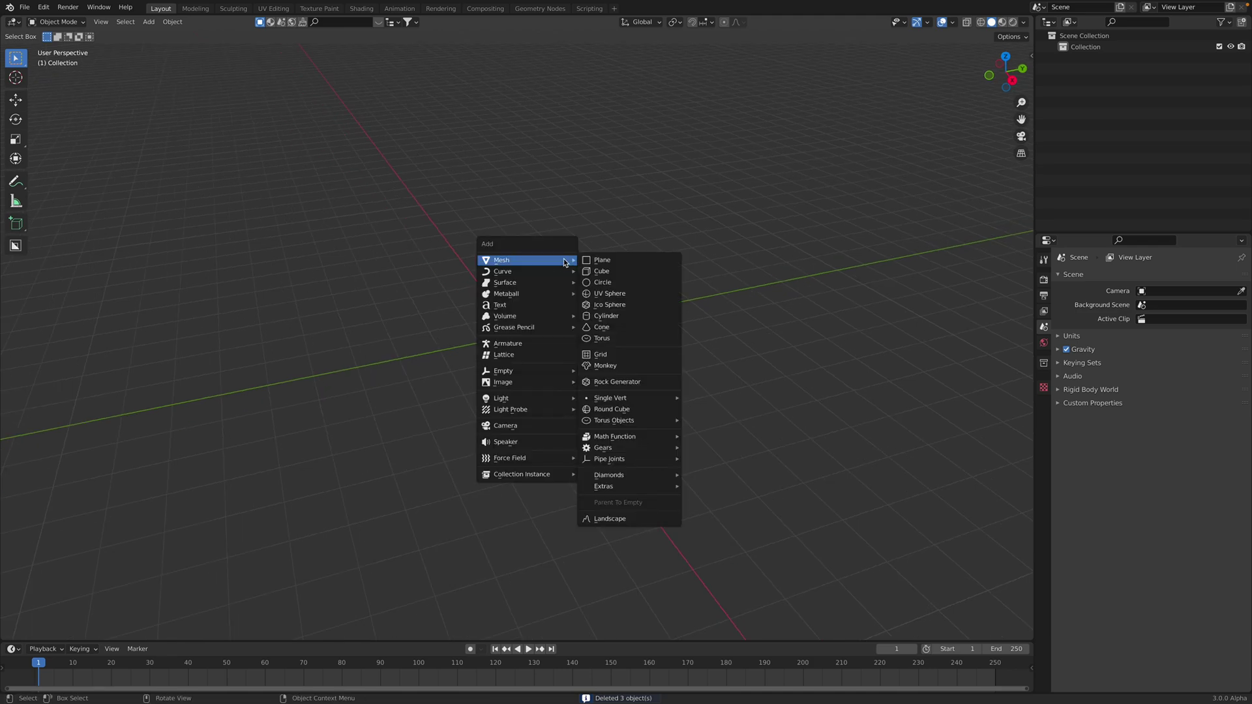
click(603, 262)
scroll(590, 350, up, 4)
middle_drag(553, 347, 559, 356)
Add a Geometry Nodes modifier to the plane.
click(1043, 398)
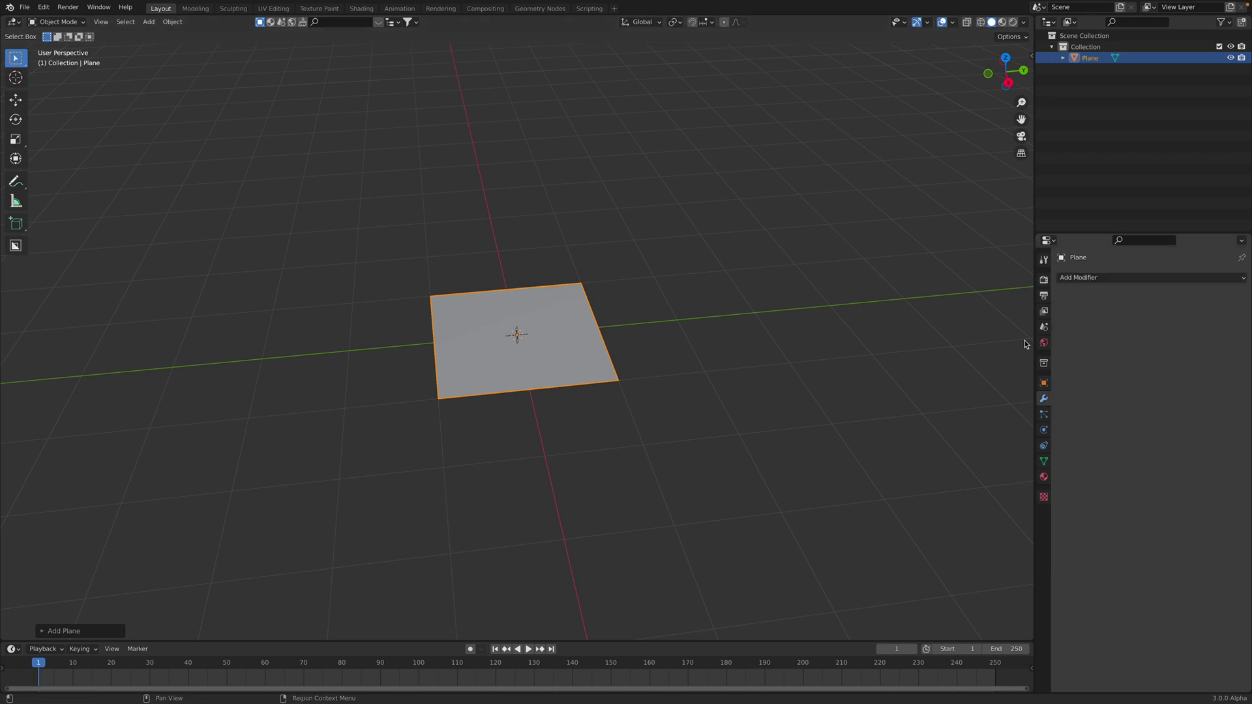
click(1023, 22)
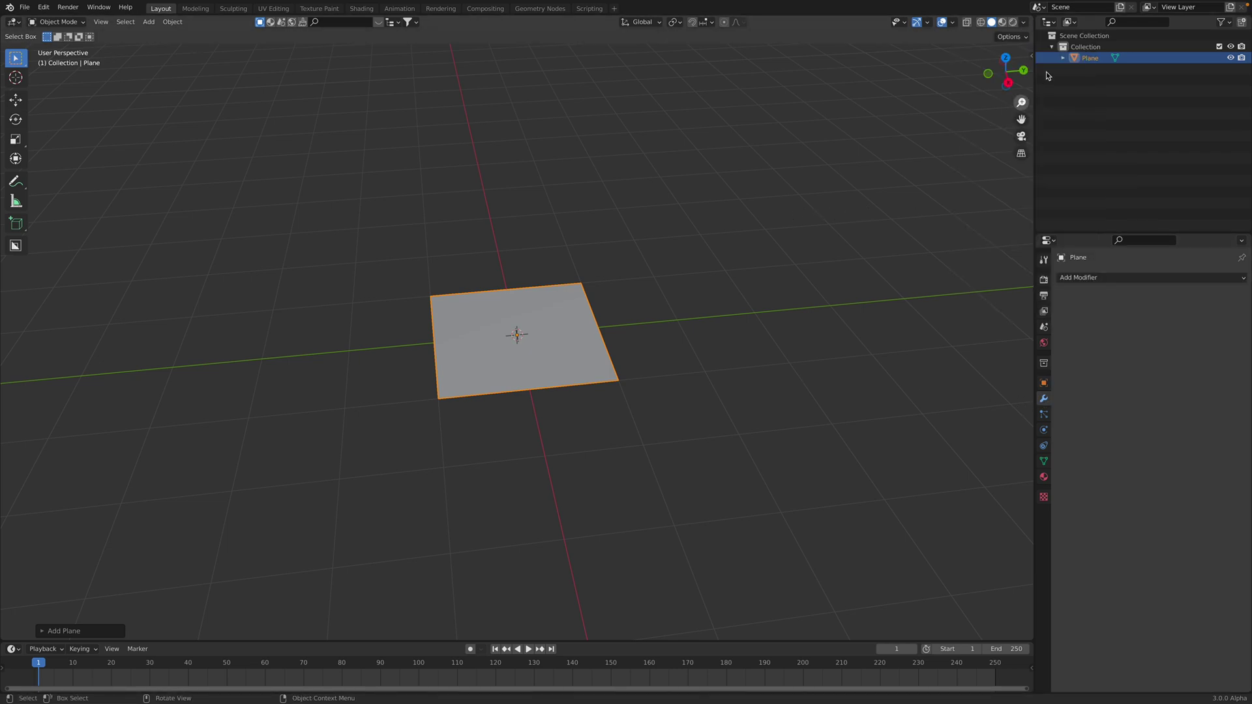
click(1083, 277)
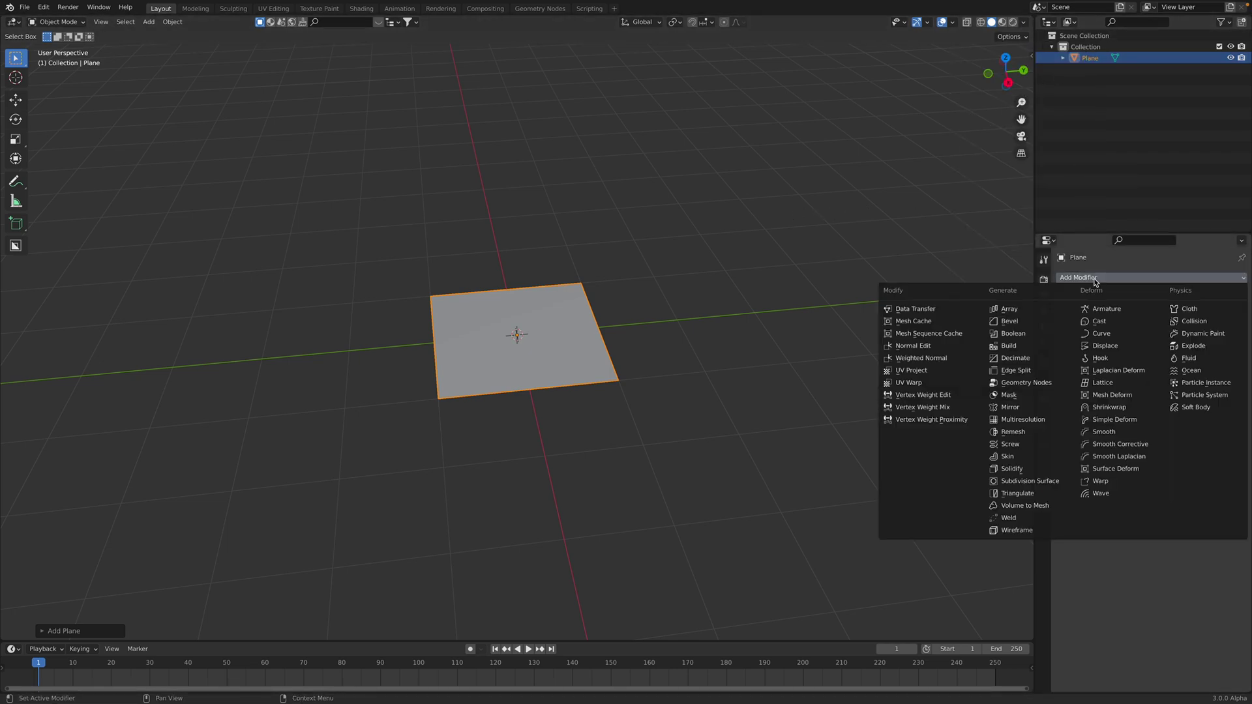
click(1046, 384)
Split the 3D viewport into two stacked areas, with a Geometry Node Editor above the viewport.
drag(1031, 20, 978, 306)
click(13, 22)
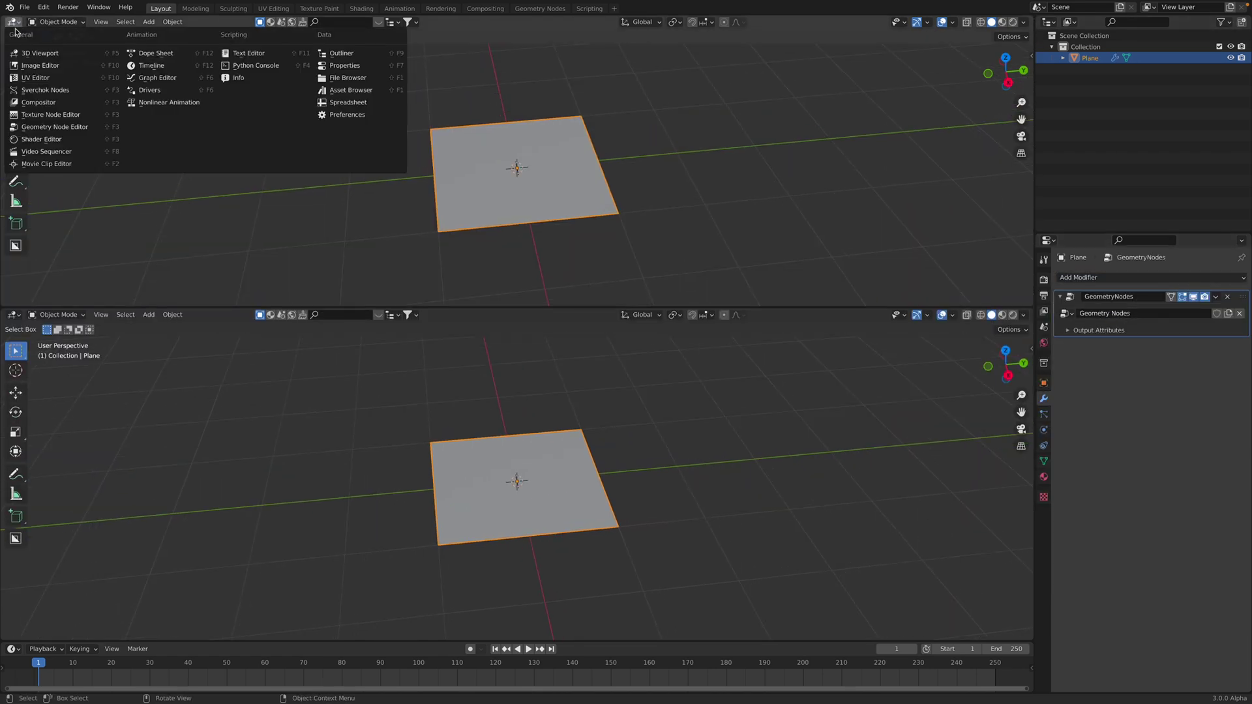
click(56, 126)
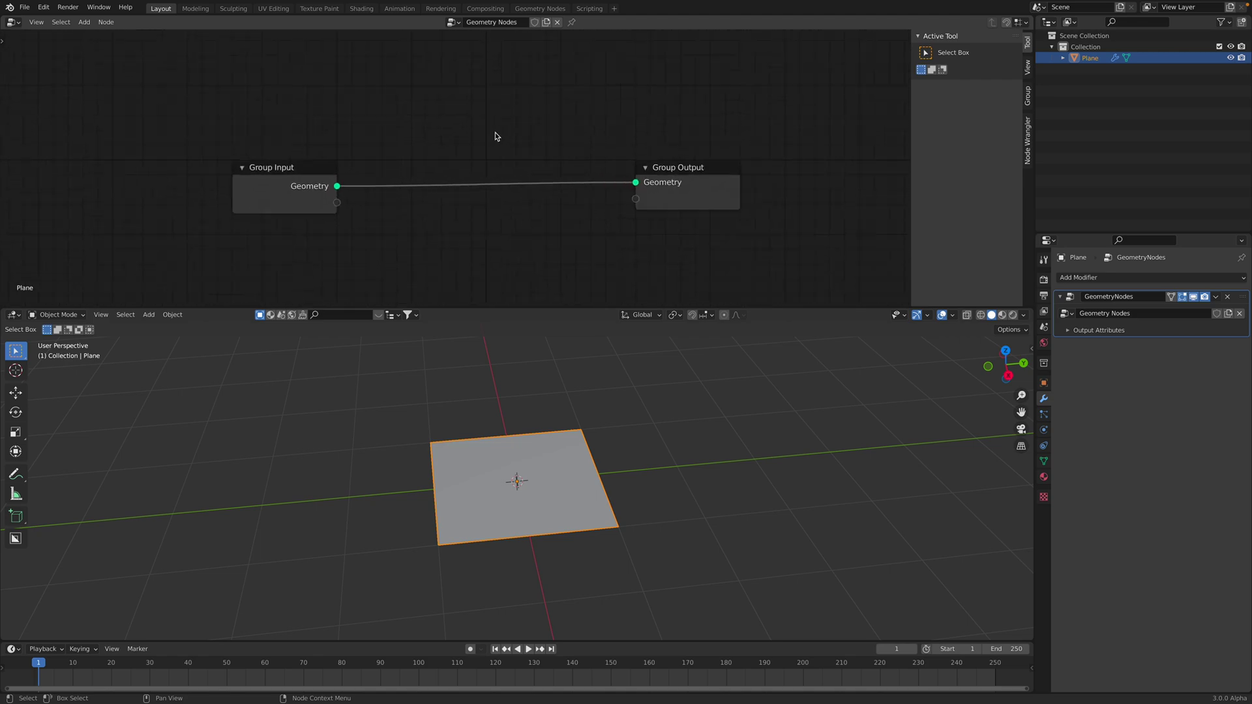
Add an Attribute Capture node above the link between Group Input and Group Output.
key(shift+a)
mouse_move(486, 49)
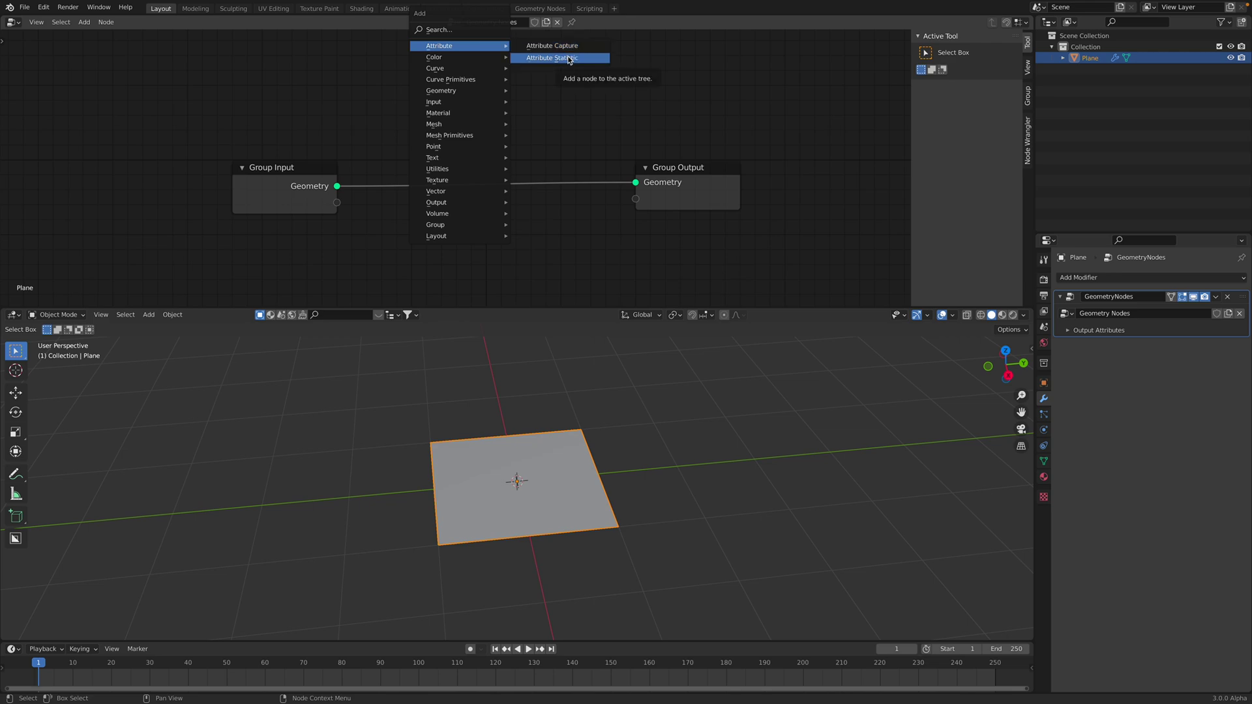
click(551, 46)
click(515, 84)
Add an Attribute Statistic node to the node tree.
key(shift+a)
mouse_move(578, 92)
click(645, 100)
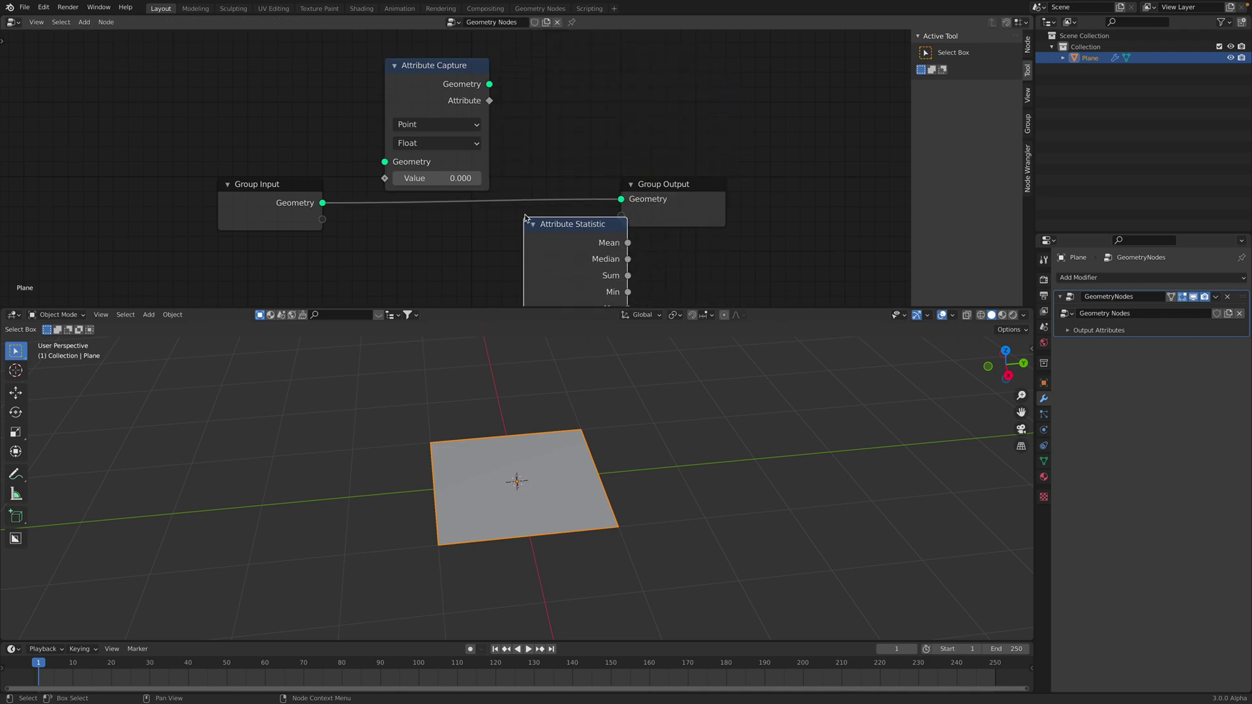
Enlarge the node editor and arrange Attribute Statistic below Attribute Capture, with Group Output moved further from both.
scroll(674, 274, down, 1)
middle_drag(675, 275, 691, 248)
drag(751, 307, 751, 358)
scroll(648, 277, down, 2)
middle_drag(648, 276, 634, 253)
drag(549, 219, 497, 213)
drag(630, 161, 647, 152)
scroll(628, 156, down, 1)
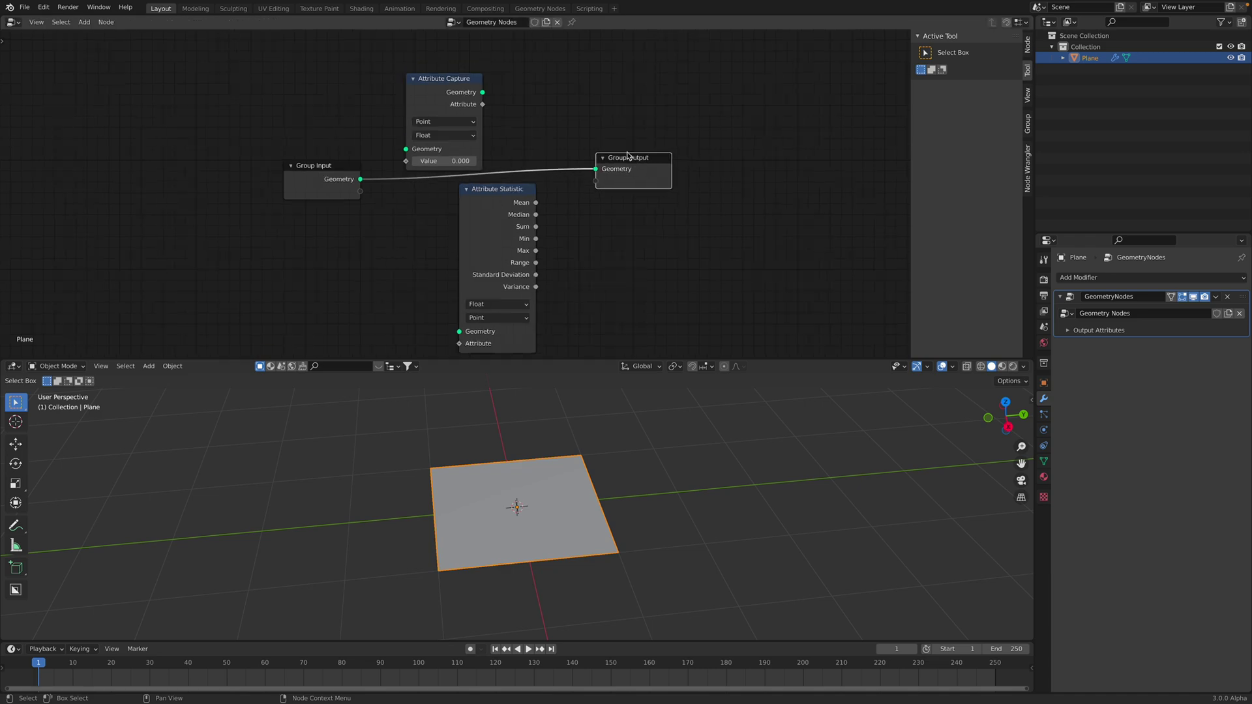
middle_drag(627, 153, 630, 148)
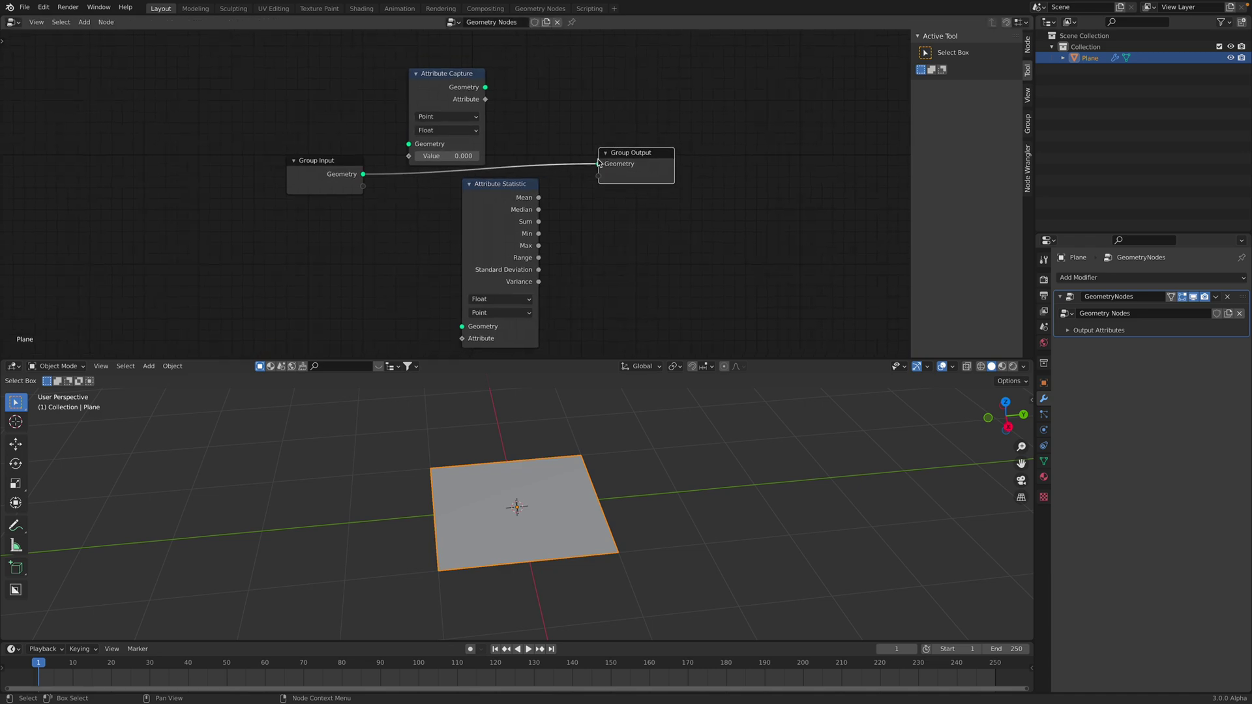
Show the Attributes list in the plane's mesh data properties and make the list taller.
mouse_move(606, 460)
middle_down()
mouse_move(592, 460)
mouse_move(613, 460)
middle_up()
click(1044, 461)
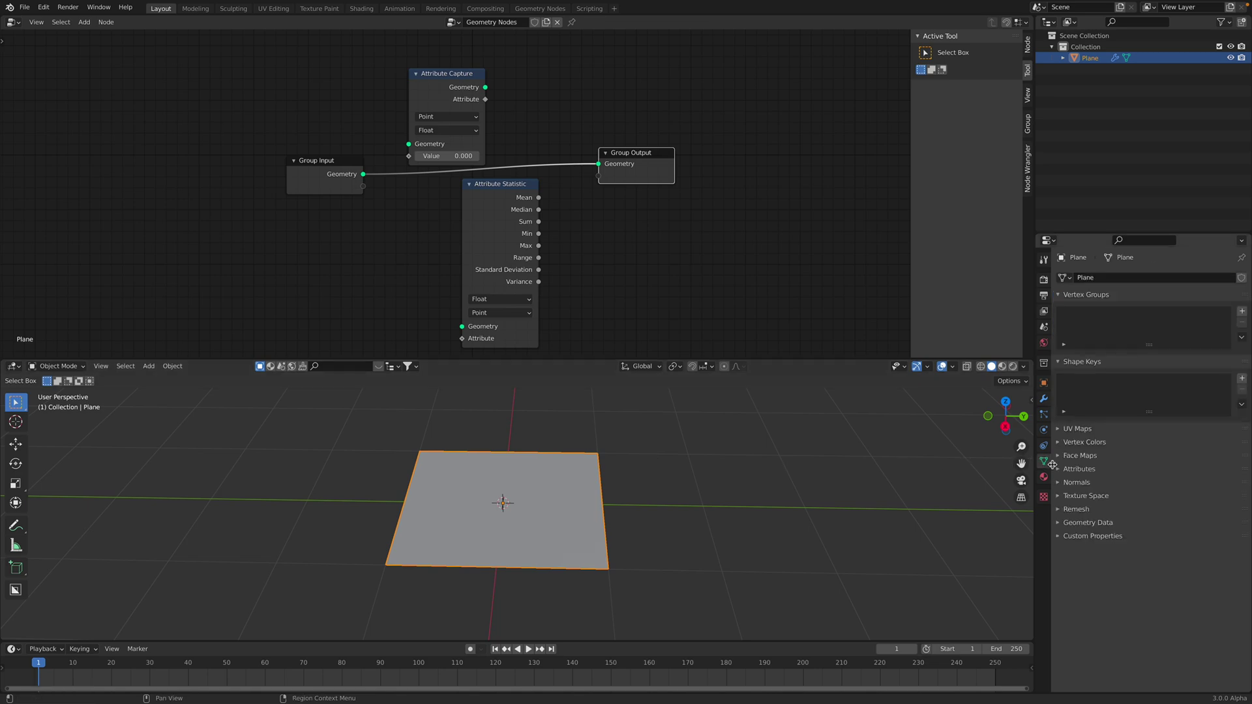
click(1092, 470)
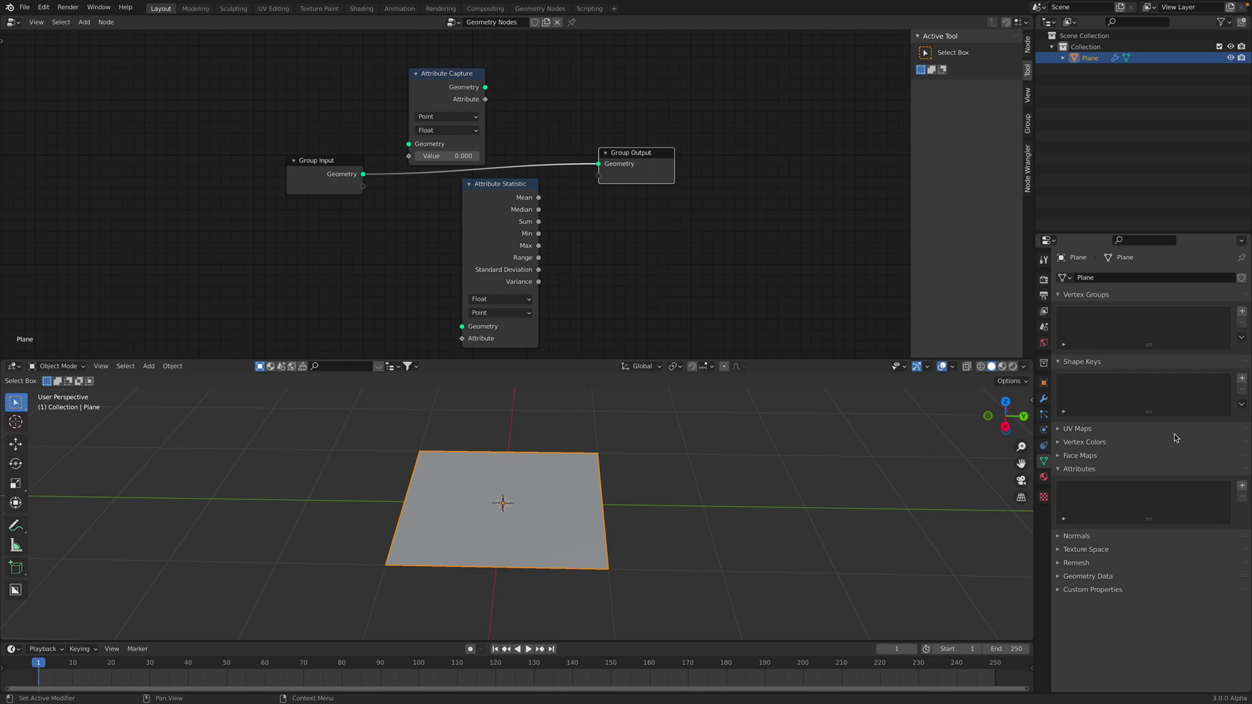
drag(1152, 527, 1150, 549)
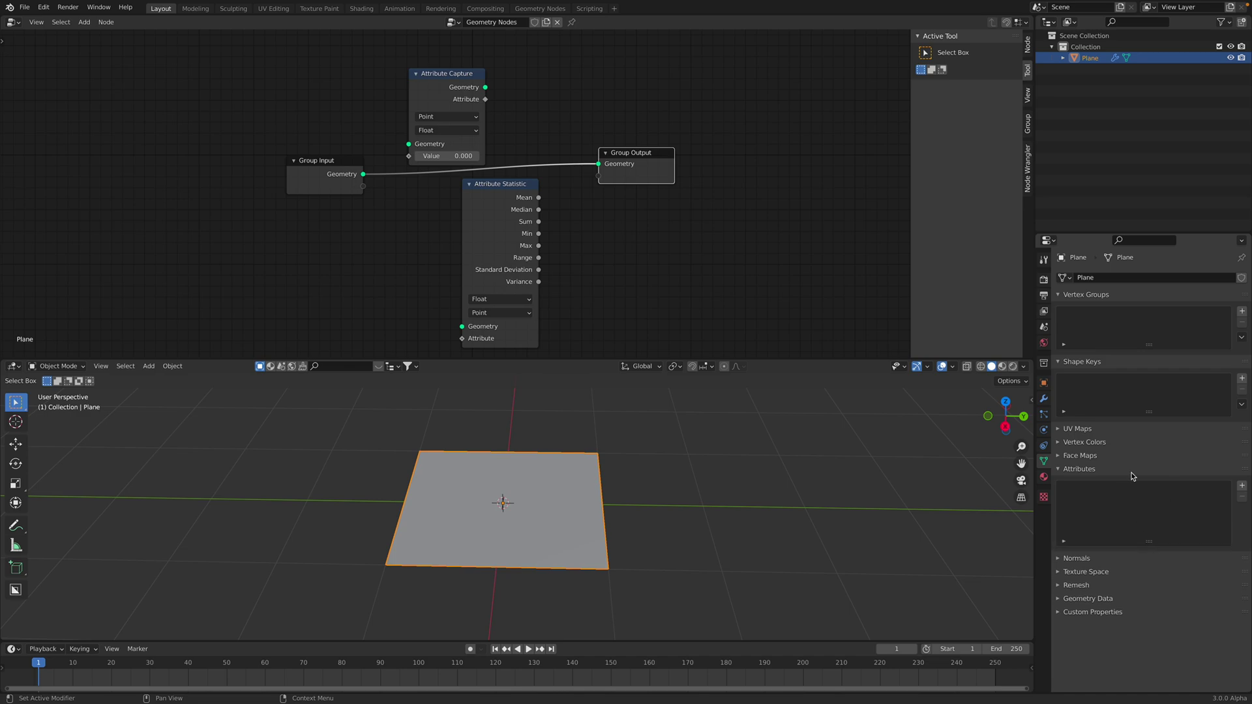
Add a geometry attribute named blah to the plane with the Vertex domain and Float data type.
click(1241, 486)
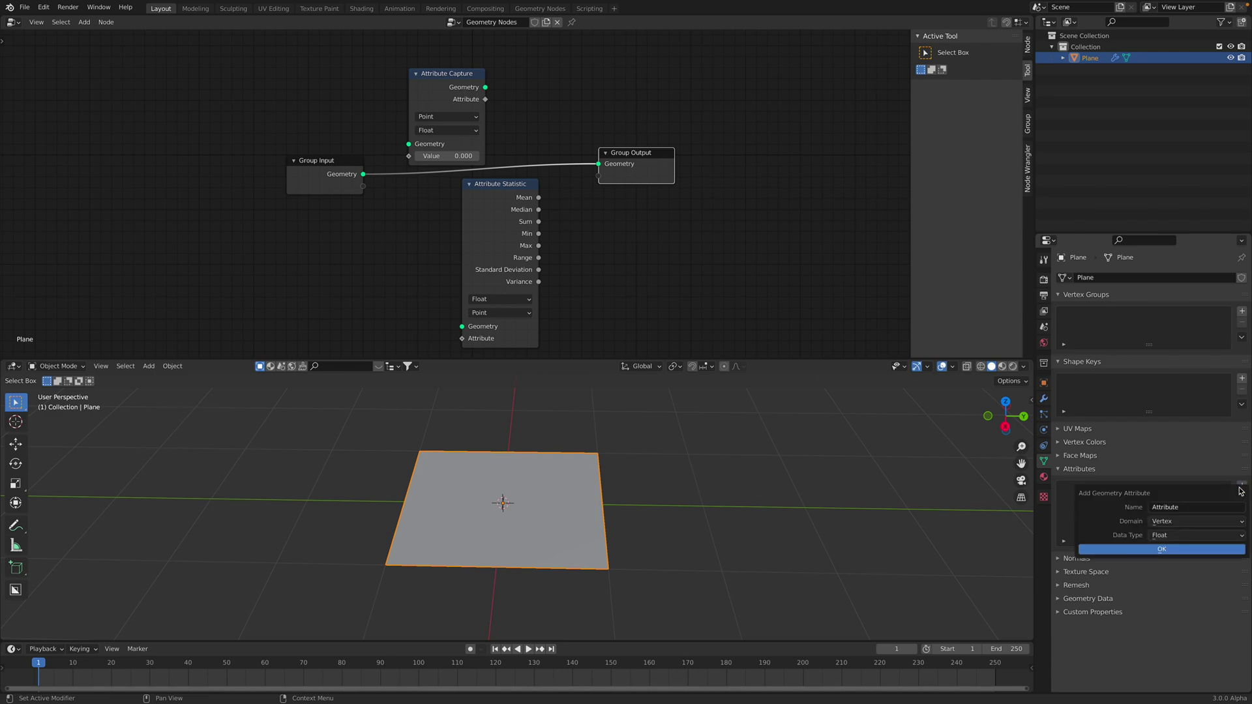
click(1200, 508)
text(bla)
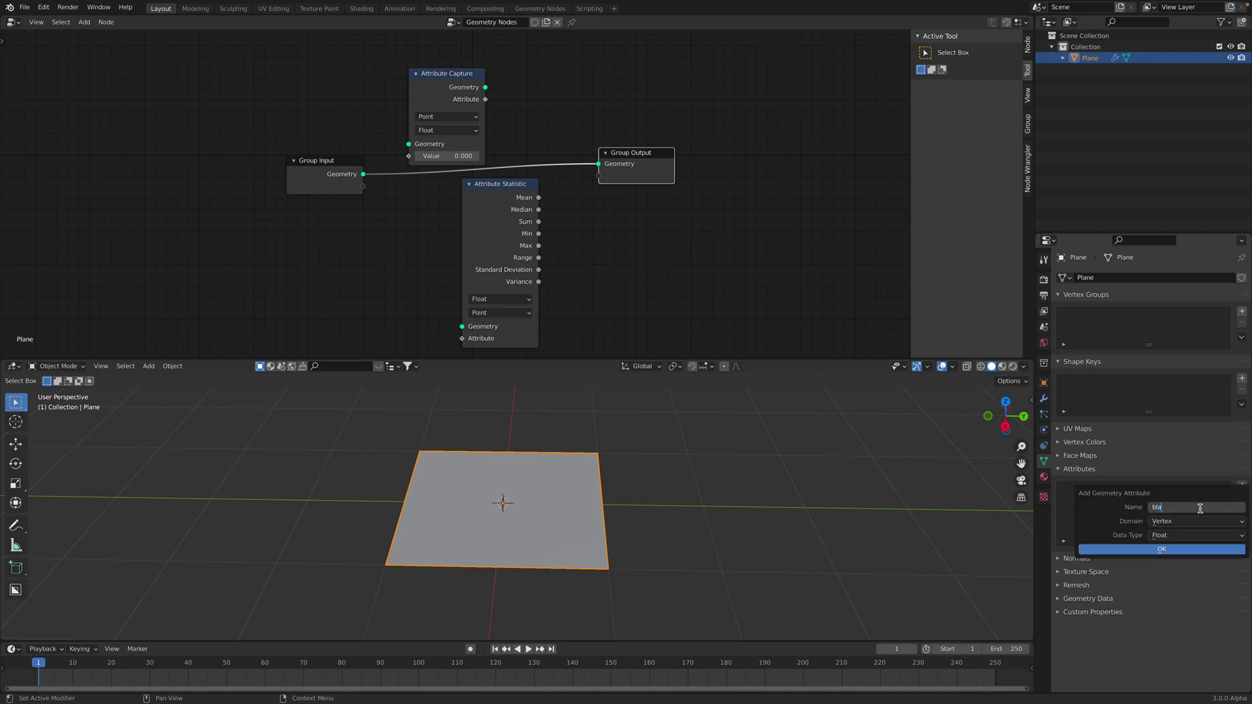
text(h)
key(Return)
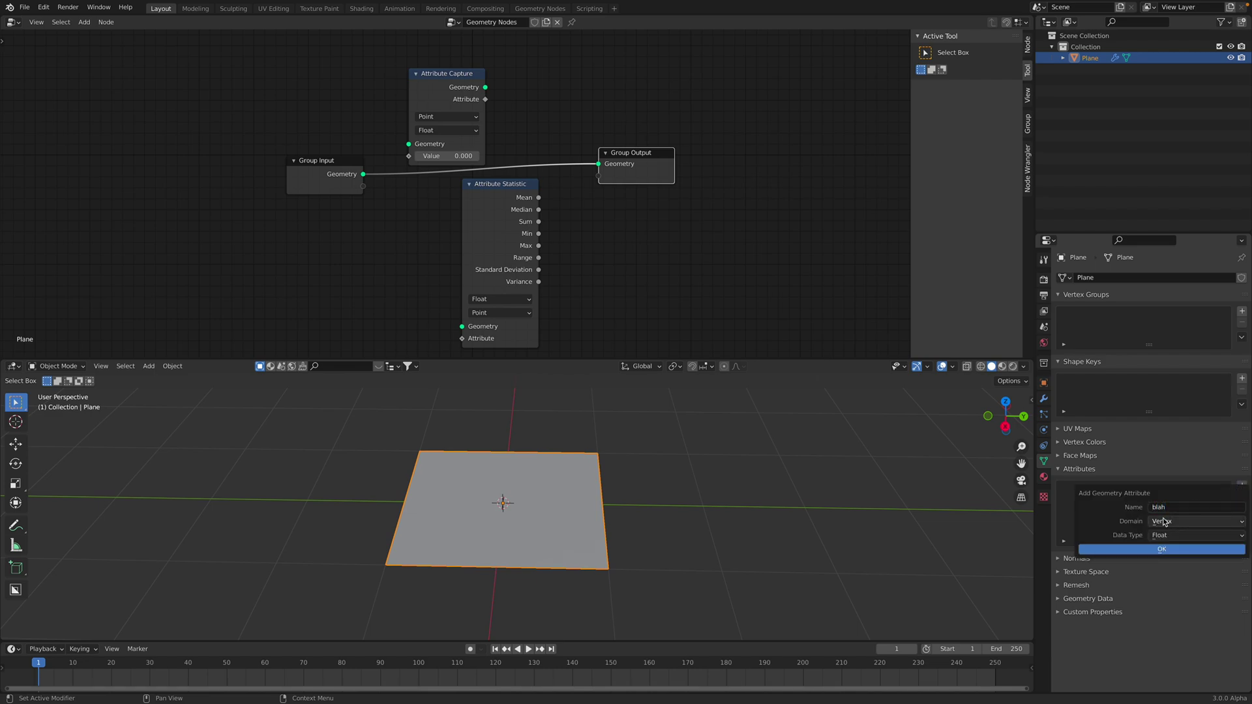
click(1180, 522)
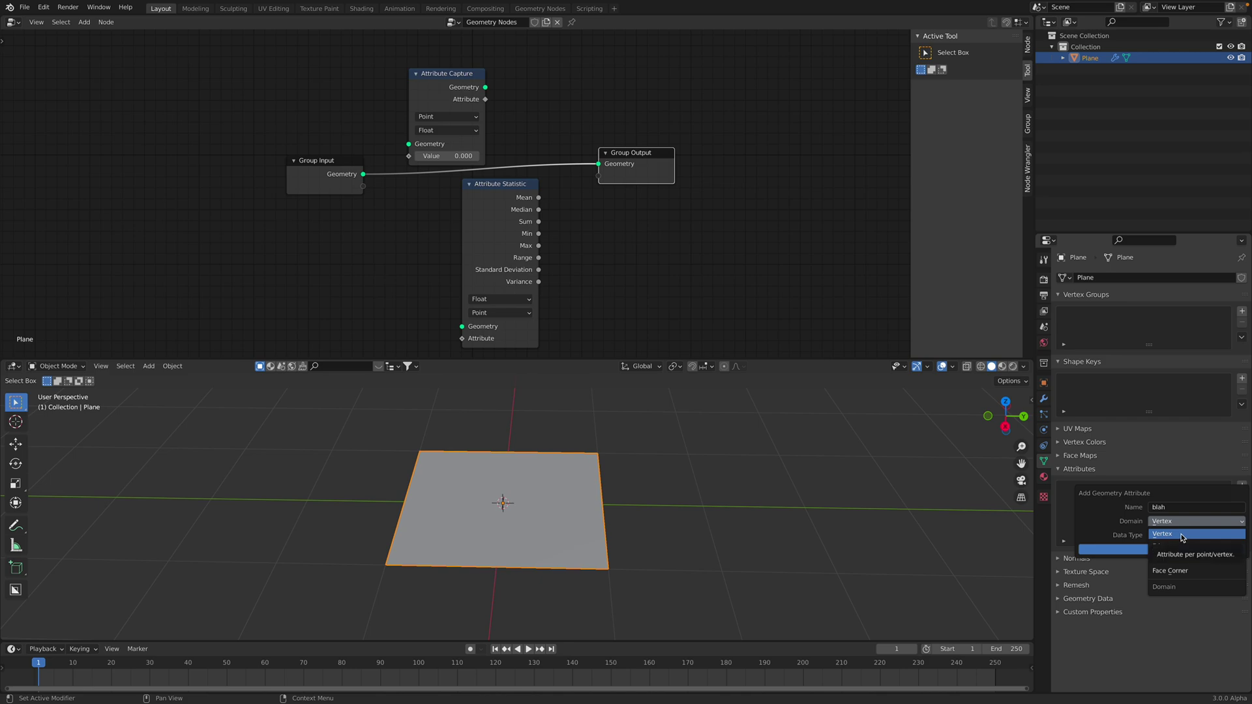
click(1182, 536)
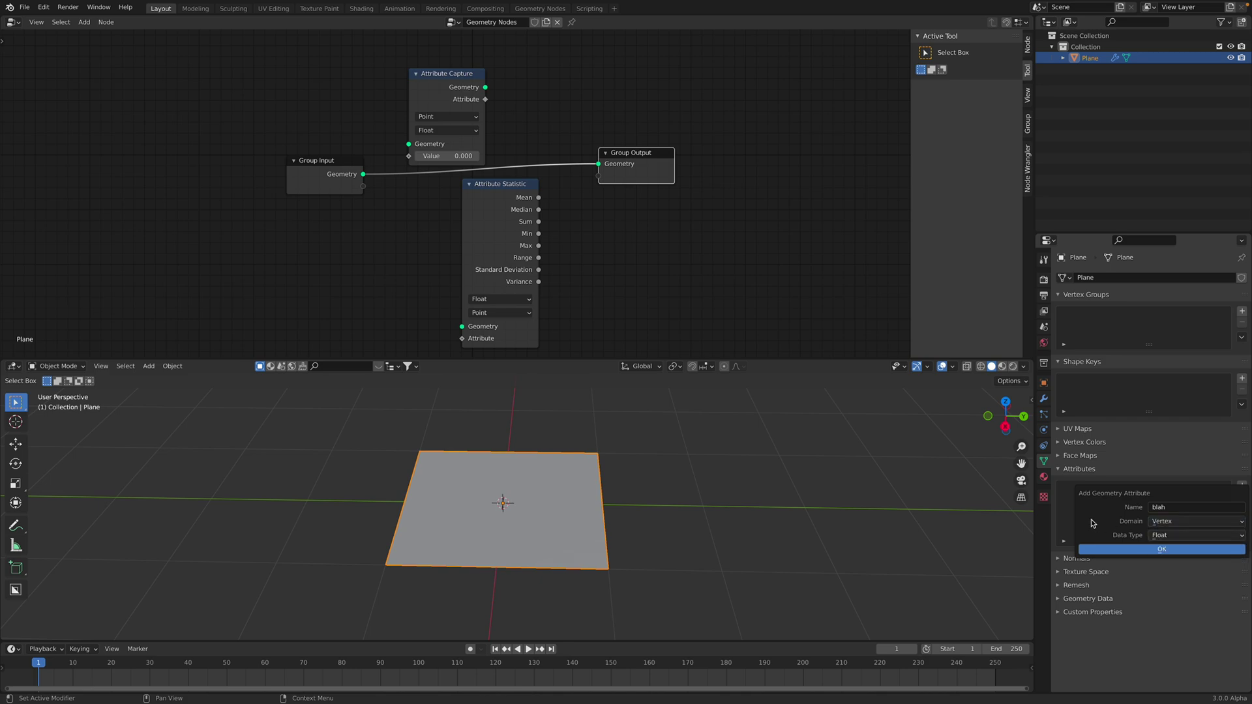
click(1167, 537)
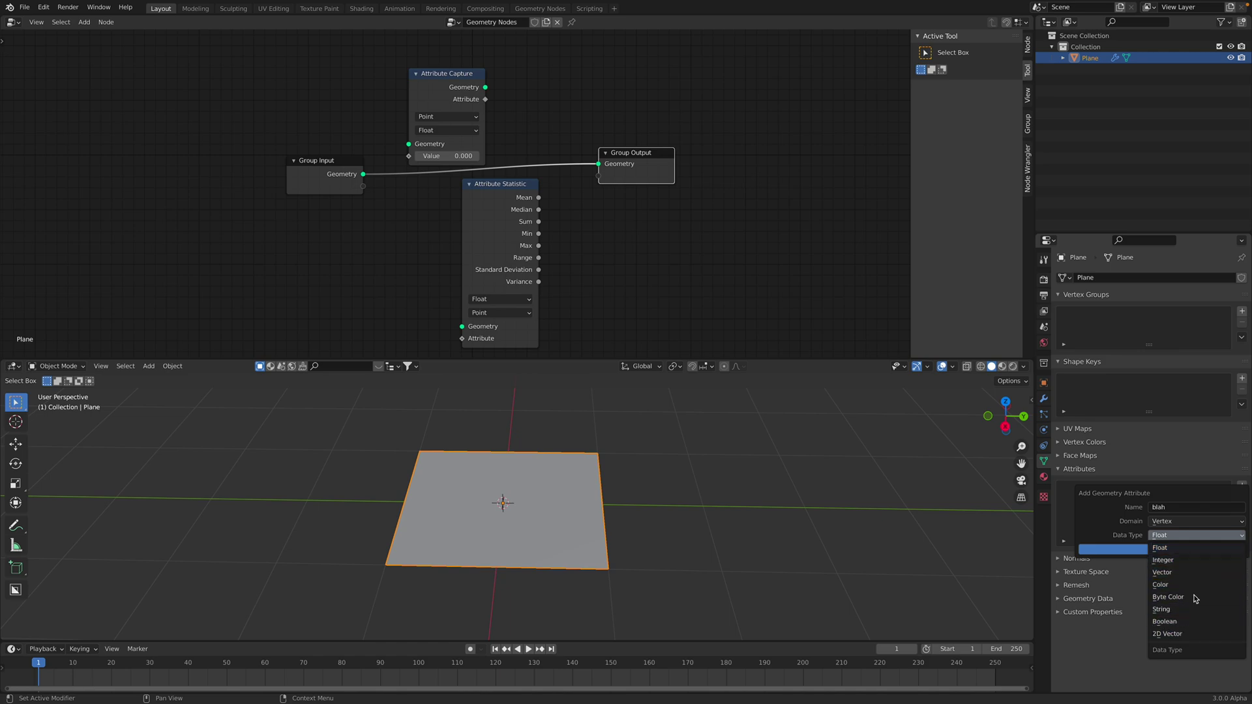
click(1177, 551)
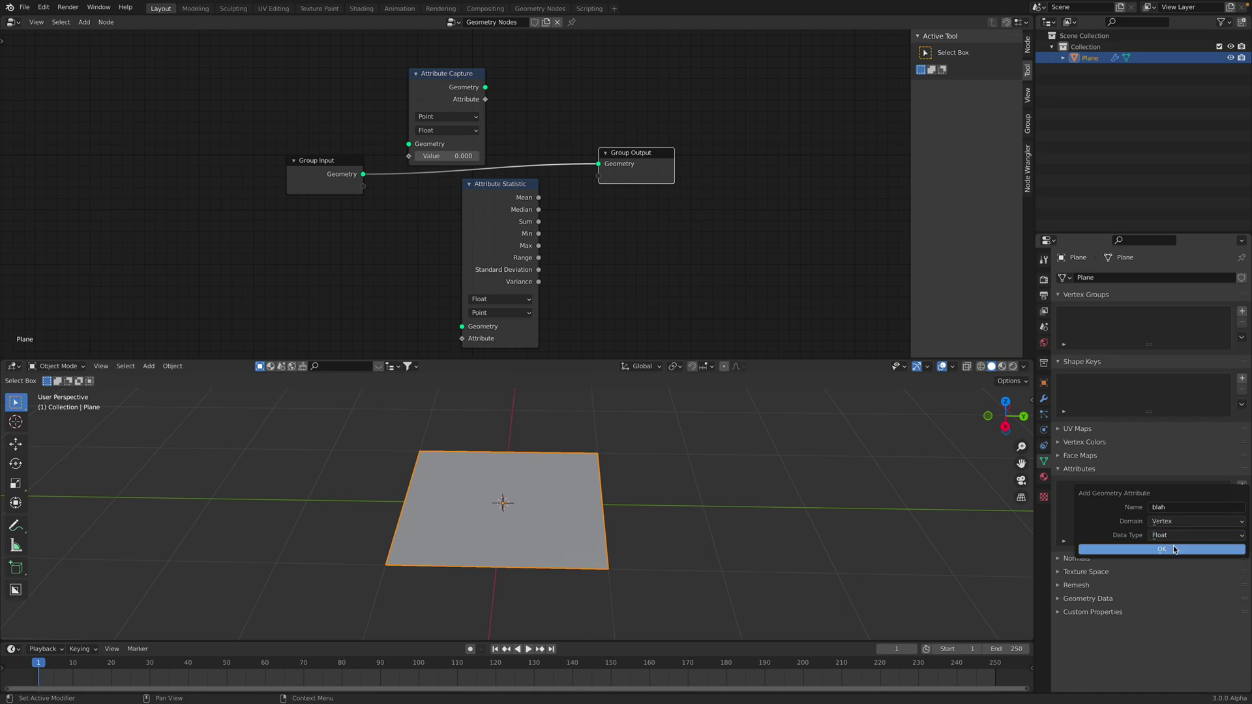
click(1173, 550)
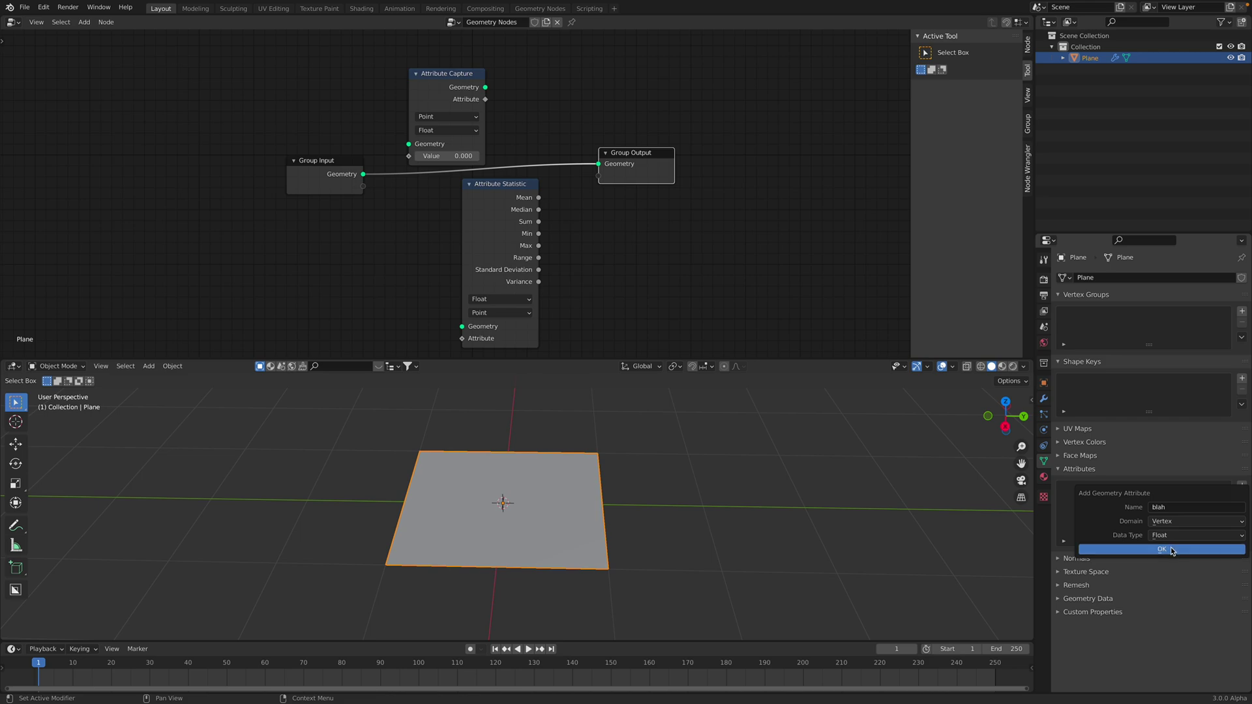
Split the 3D viewport side by side and show the plane's data in a Spreadsheet editor next to it.
drag(1027, 363, 661, 375)
click(672, 366)
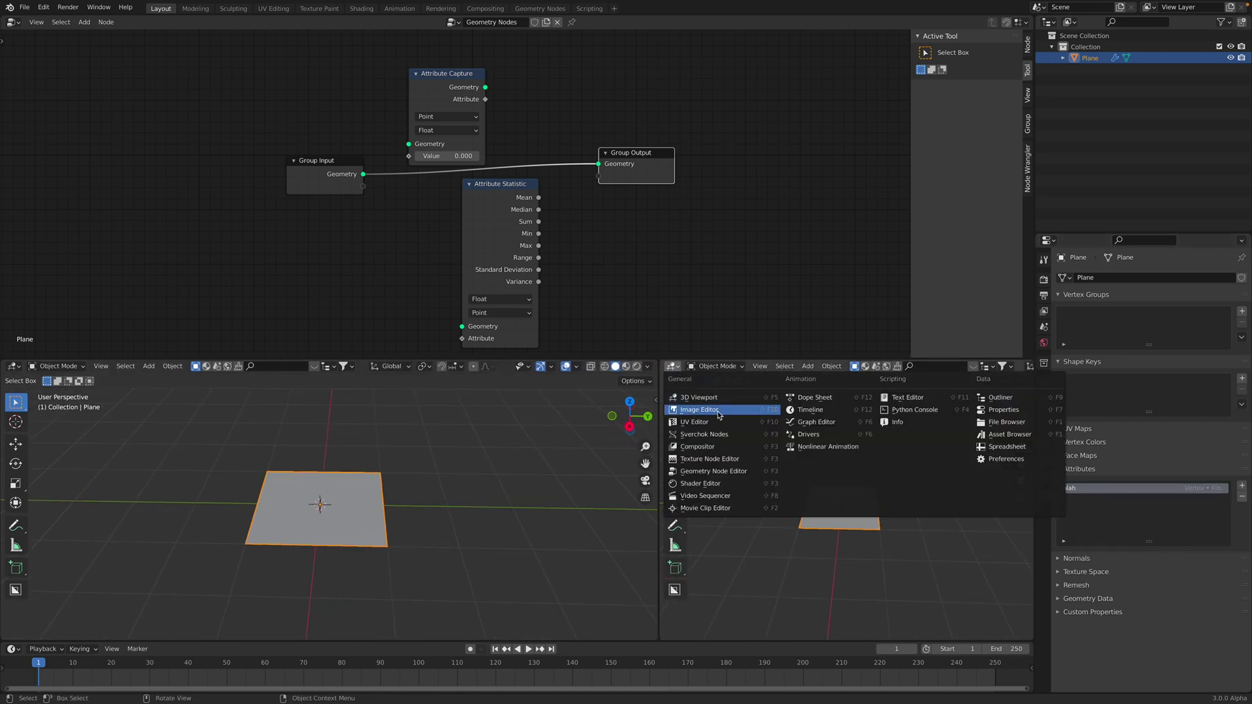
click(996, 448)
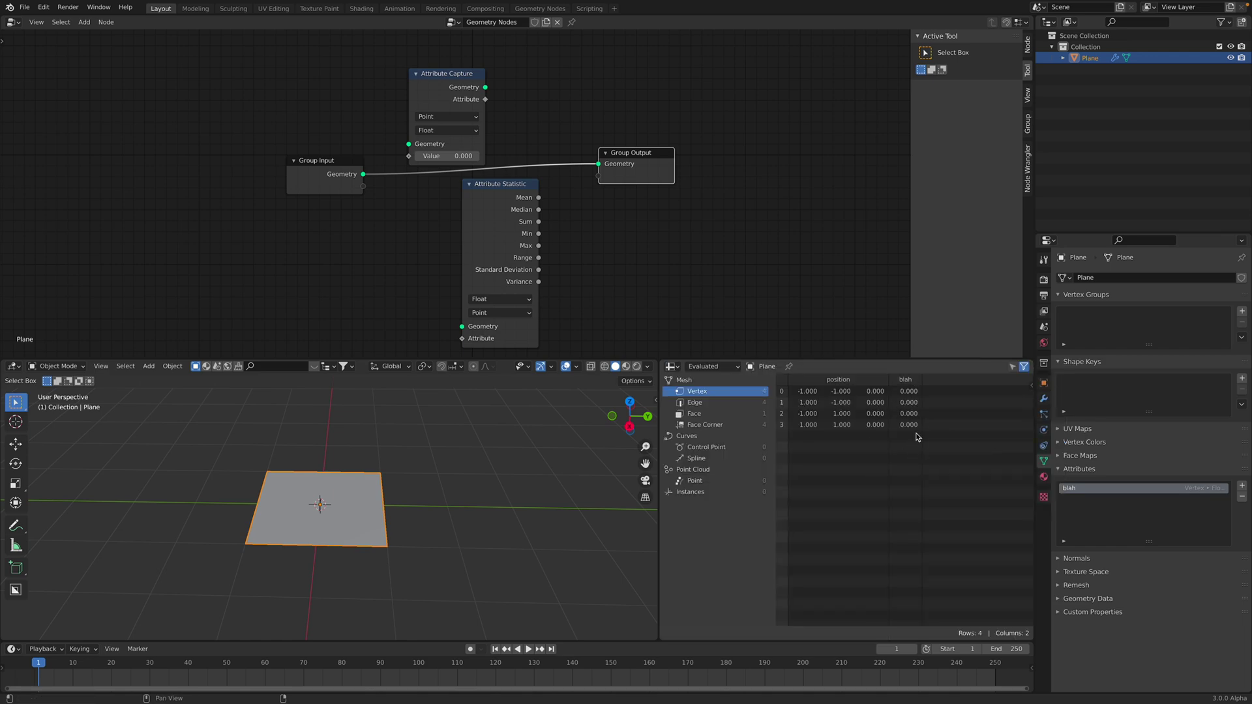
scroll(537, 489, up, 2)
mouse_move(564, 480)
middle_down()
mouse_move(537, 489)
mouse_move(565, 469)
middle_up()
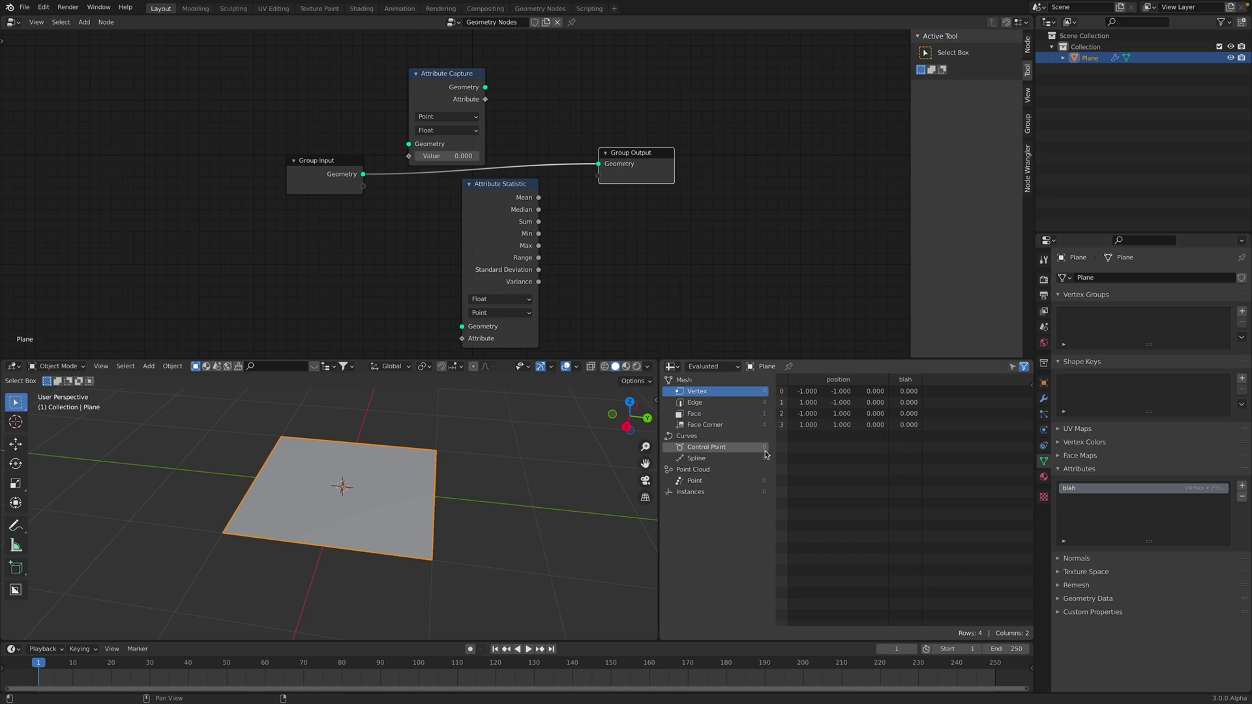
middle_drag(470, 470, 489, 453)
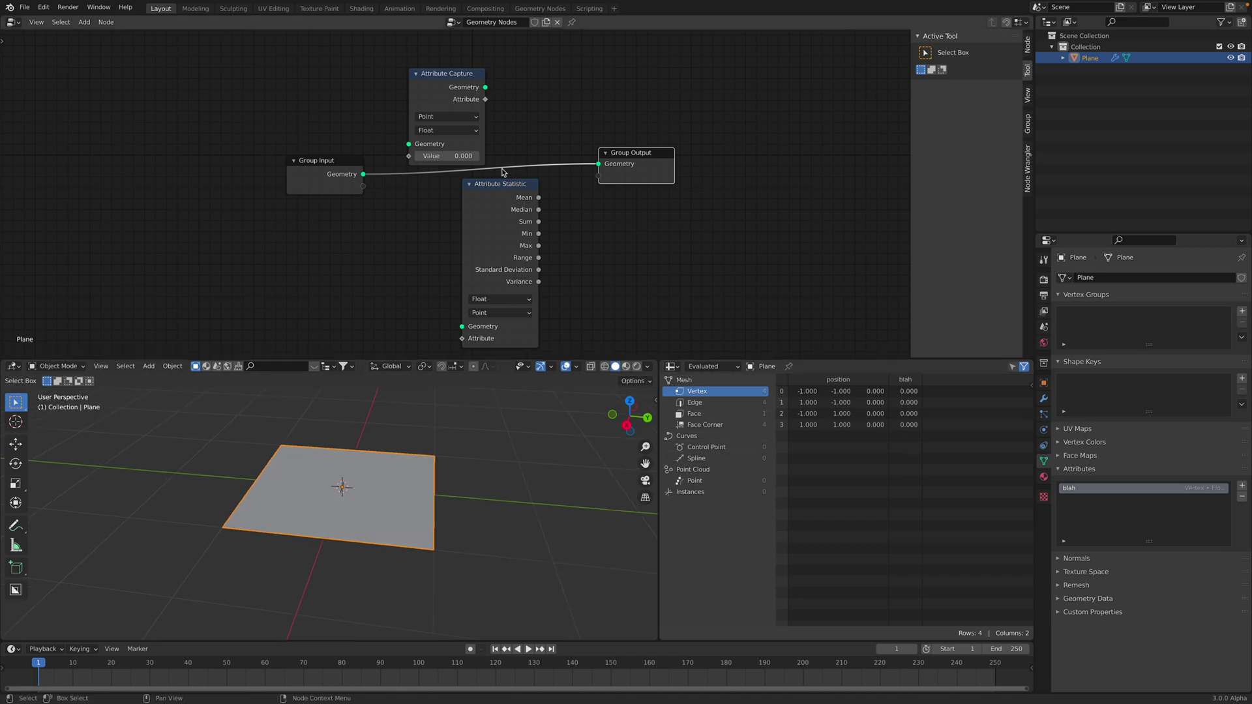
Move the Attribute Capture node further above the Group Input to Group Output link.
drag(444, 92, 460, 80)
scroll(494, 193, up, 1)
middle_drag(493, 193, 496, 168)
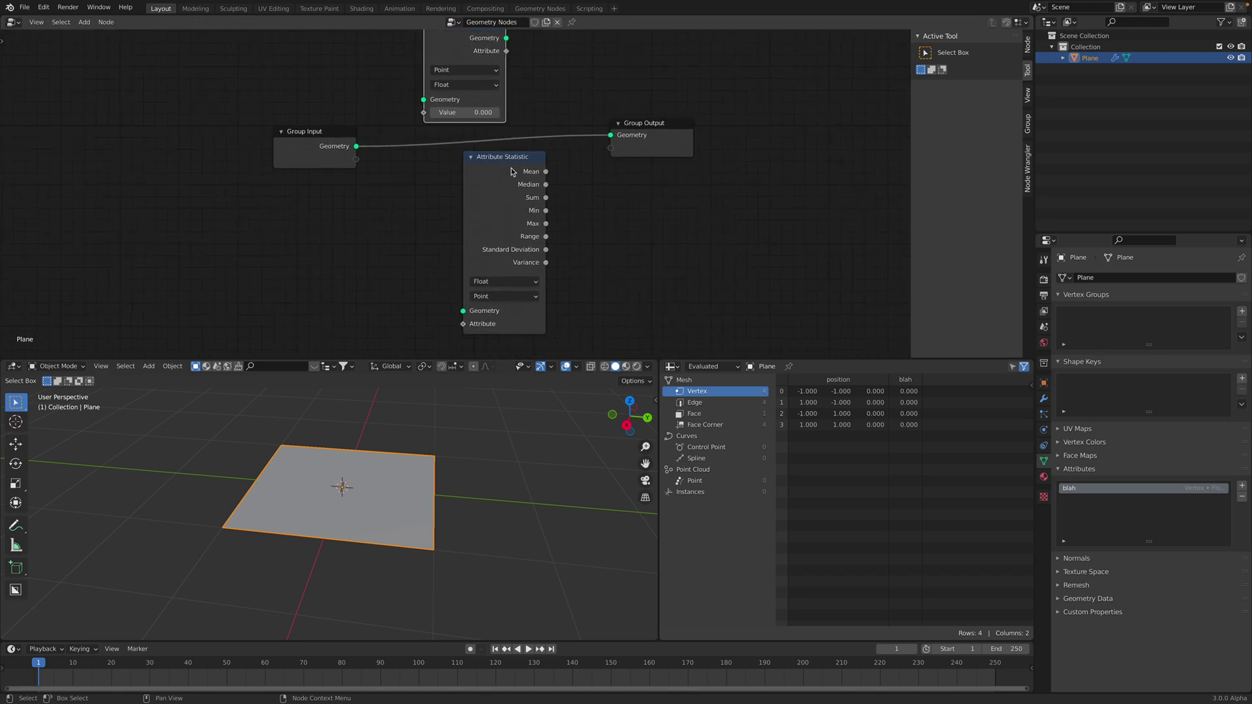
Delete the Attribute Statistic node from the node tree.
click(514, 167)
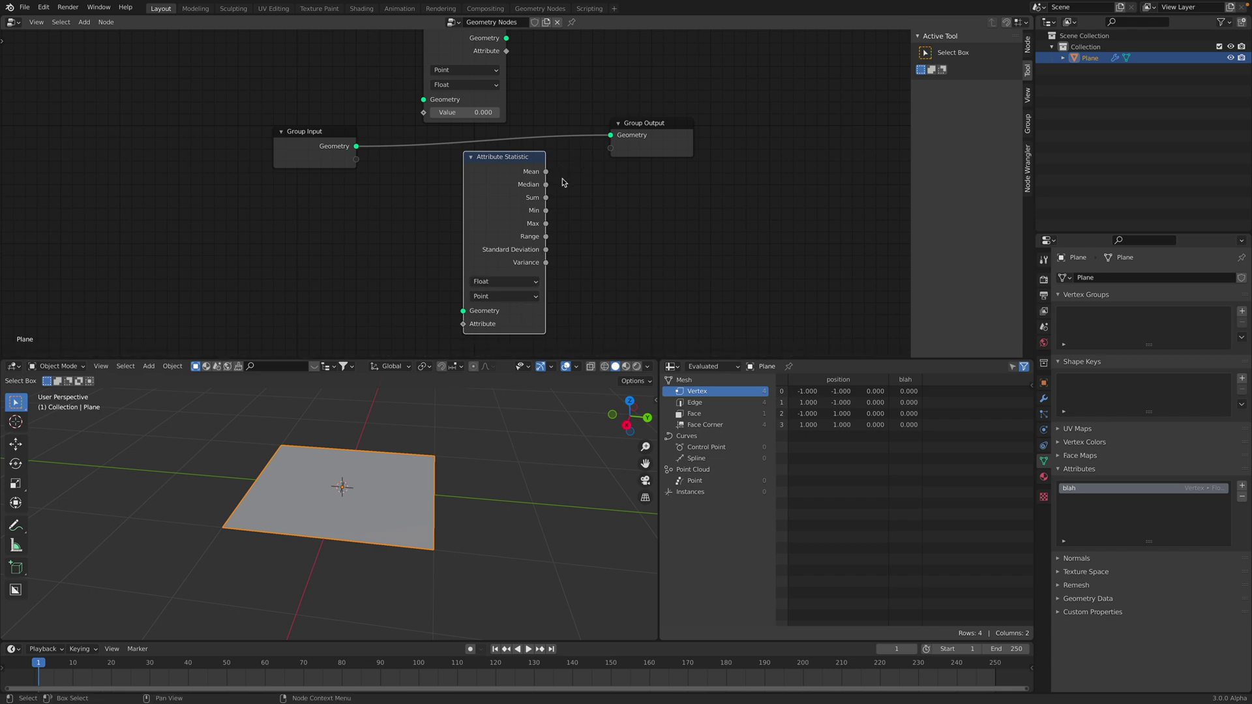
drag(553, 181, 589, 194)
drag(502, 214, 508, 208)
key(Home)
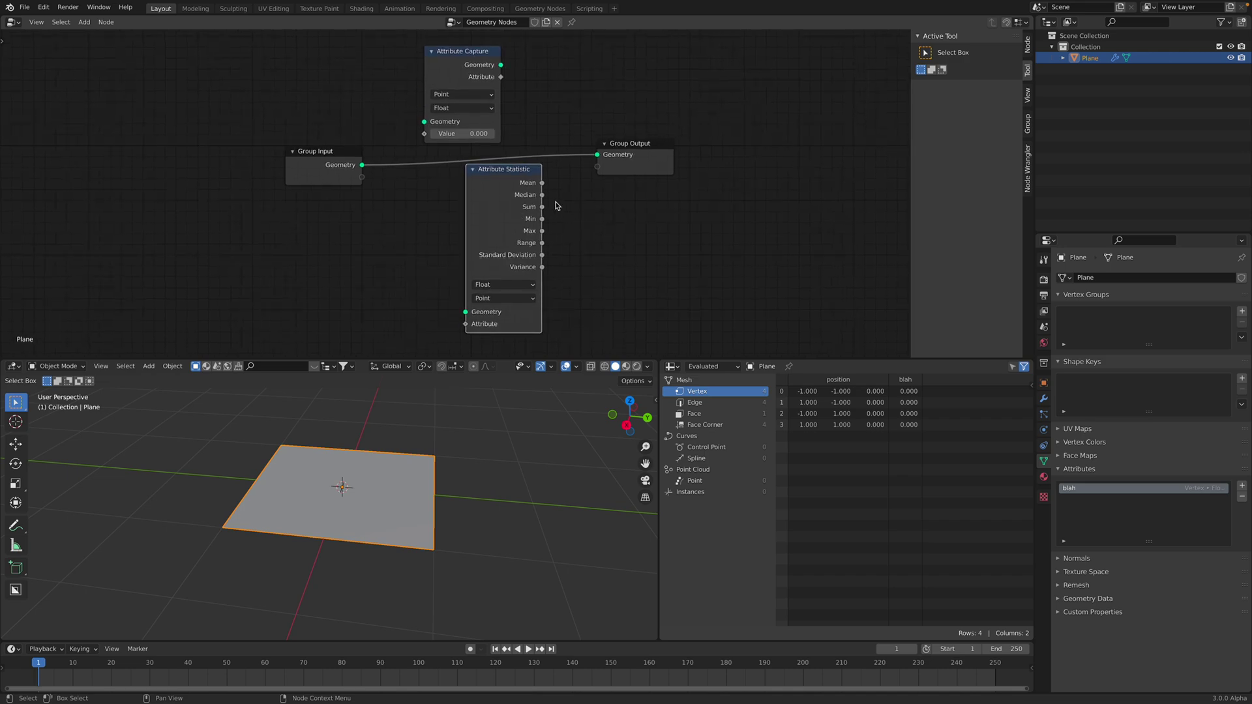
drag(509, 177, 507, 182)
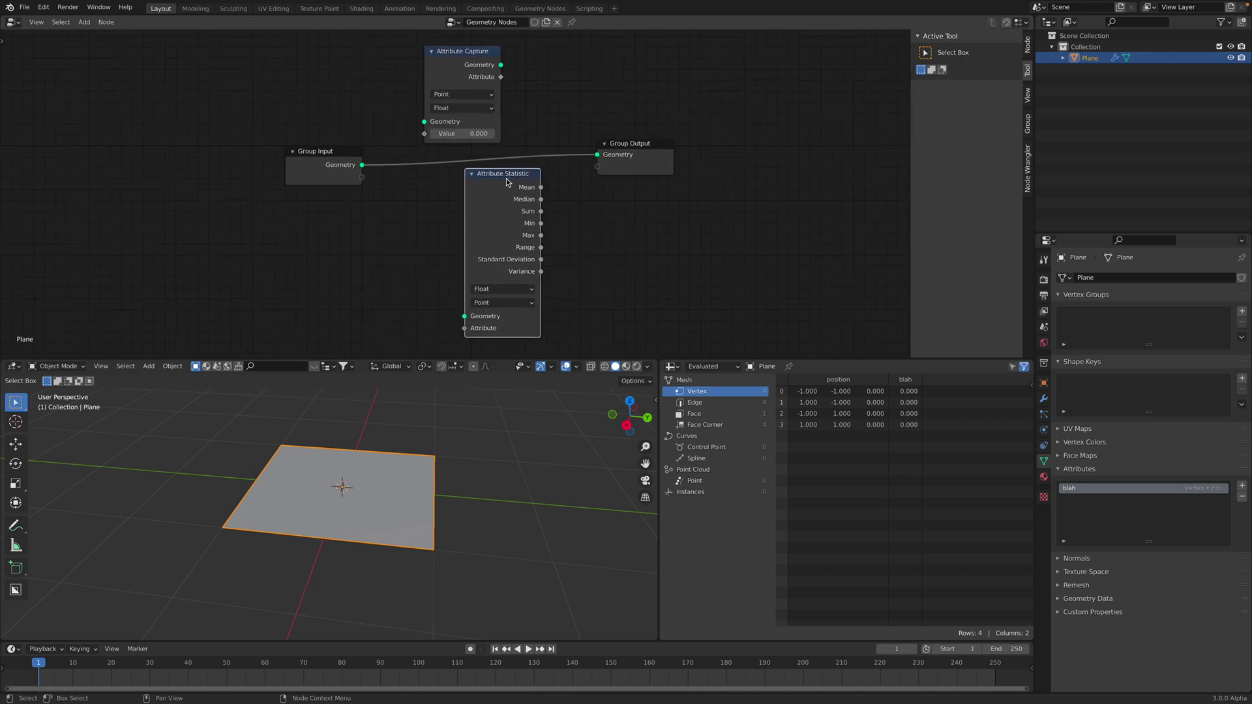
key(x)
key(Home)
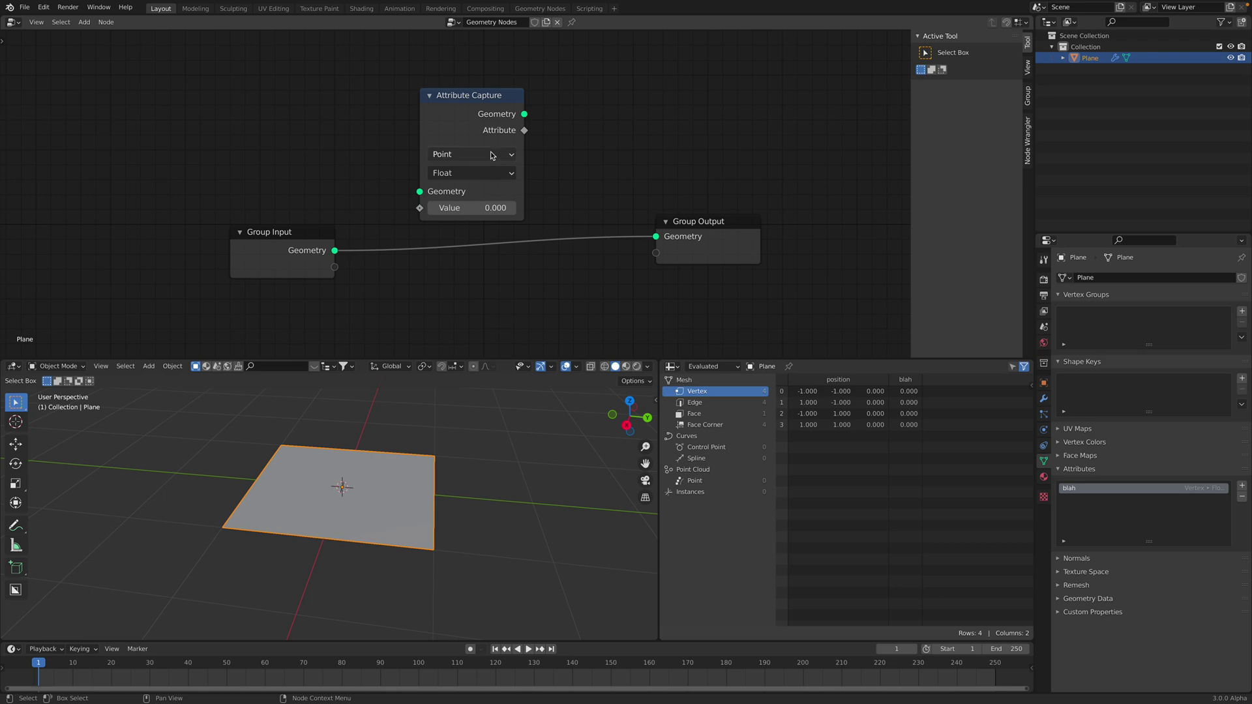
Reposition the Group Input and Group Output nodes on either side below the Attribute Capture node.
click(474, 104)
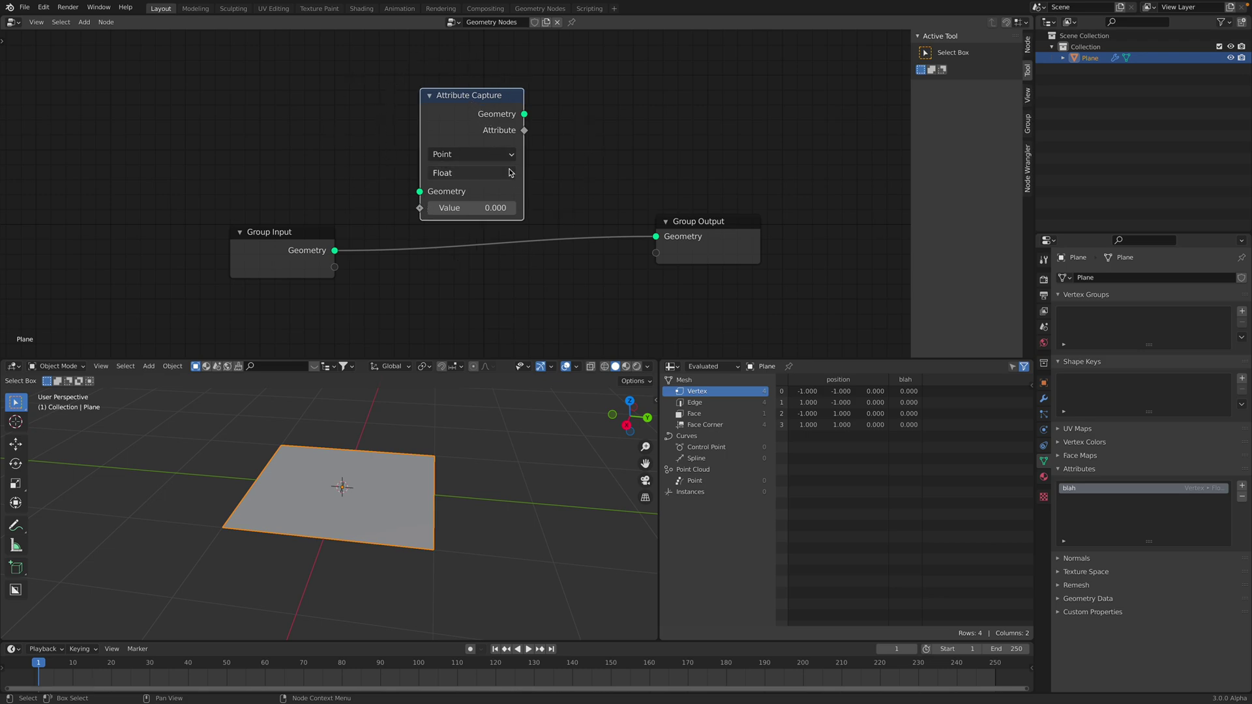
scroll(443, 173, down, 1)
drag(320, 242, 301, 234)
drag(707, 228, 693, 245)
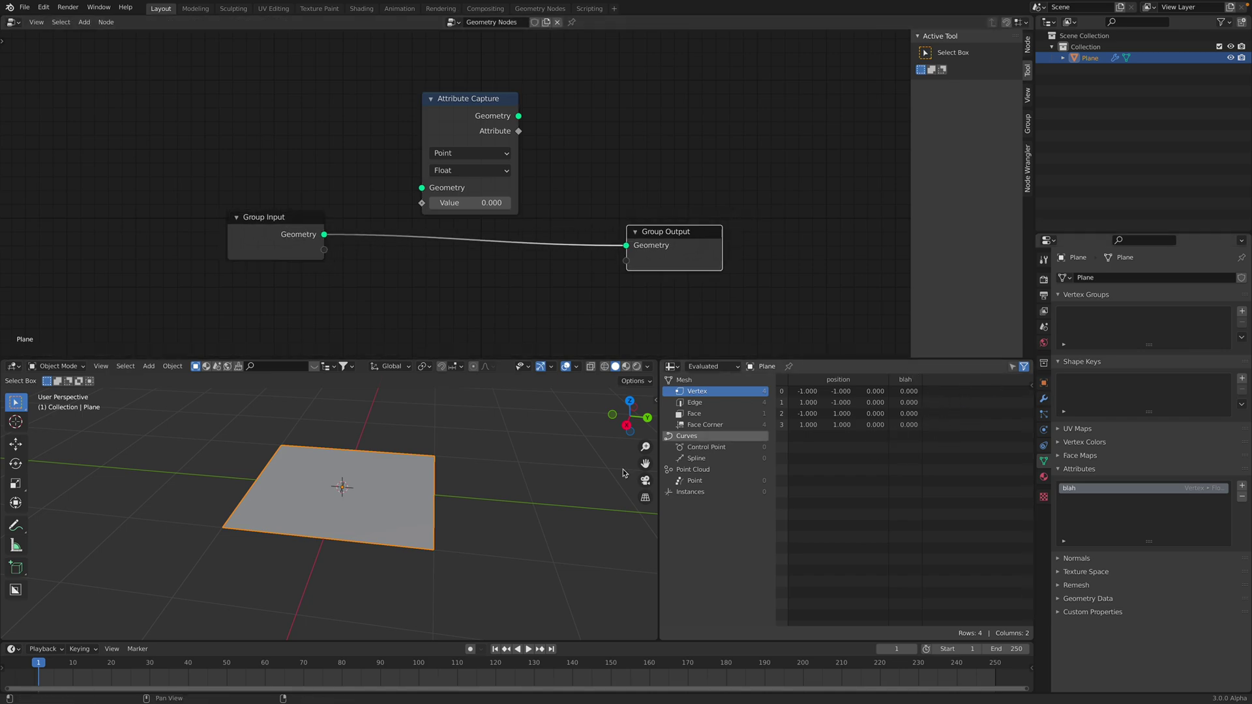
scroll(652, 209, down, 1)
middle_drag(651, 208, 660, 178)
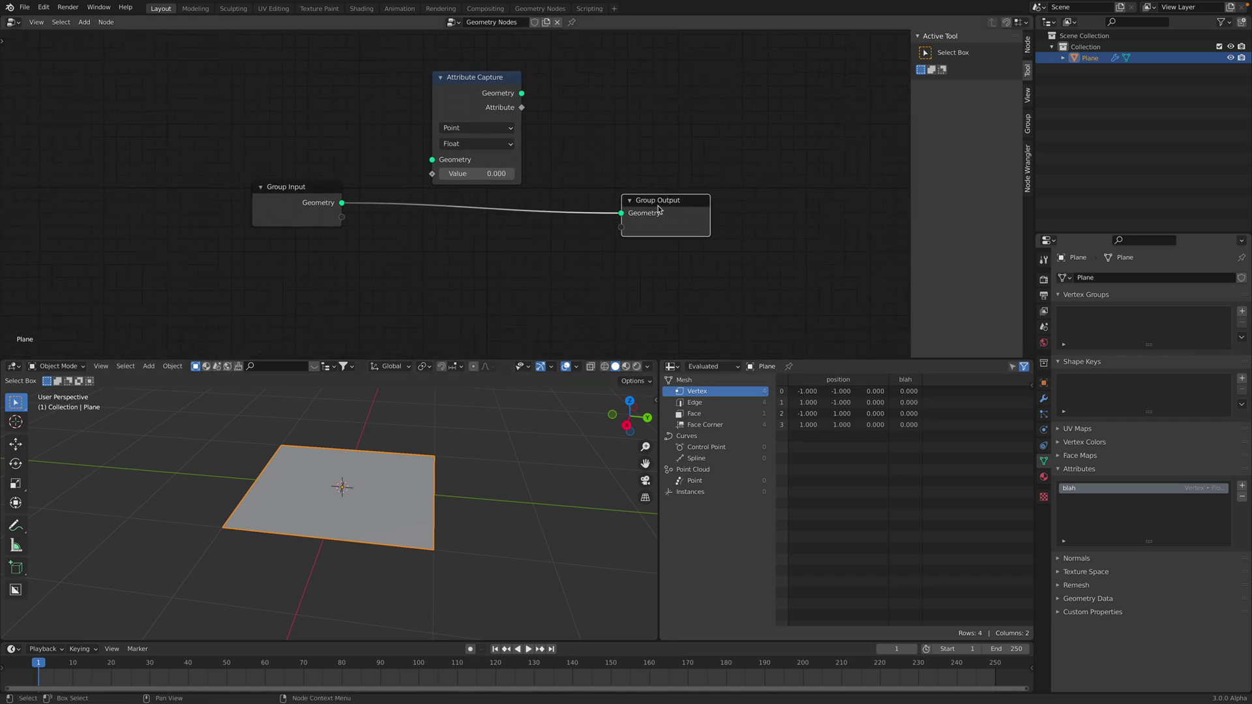
Move Group Output further from Group Input and add a Random Value node below their link.
drag(658, 206, 674, 199)
key(shift+a)
mouse_move(519, 251)
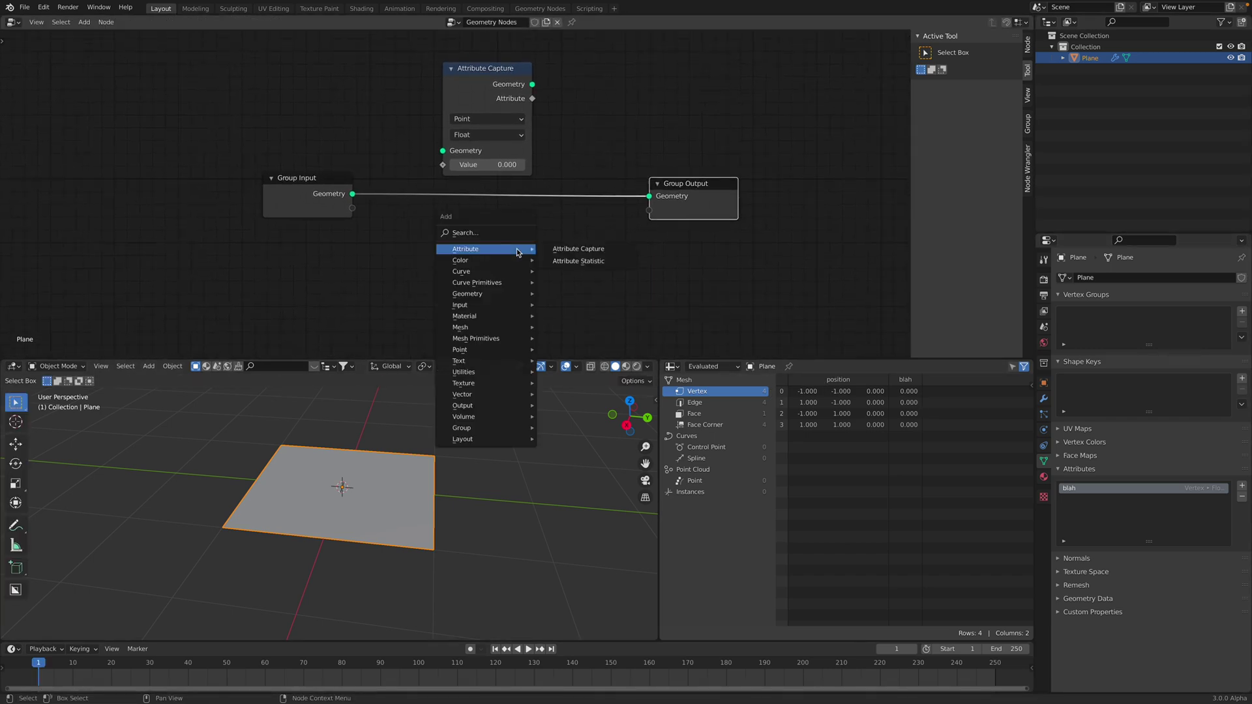
click(509, 233)
text(random)
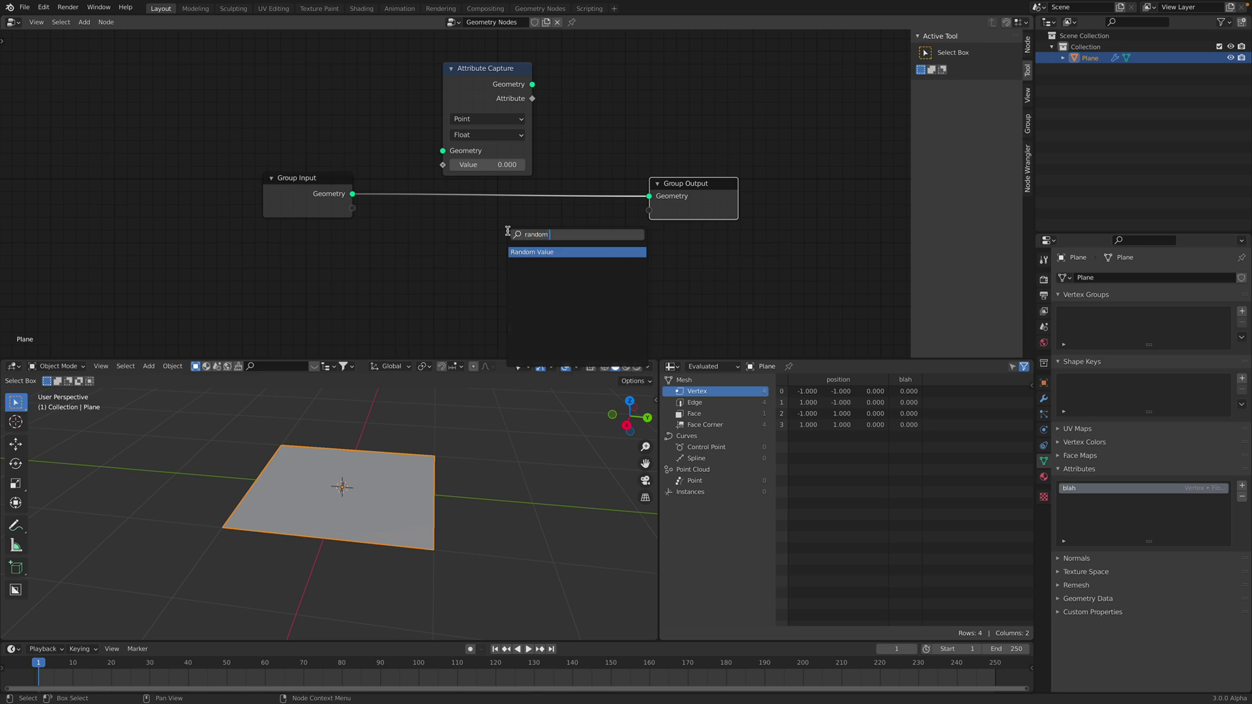
key(Return)
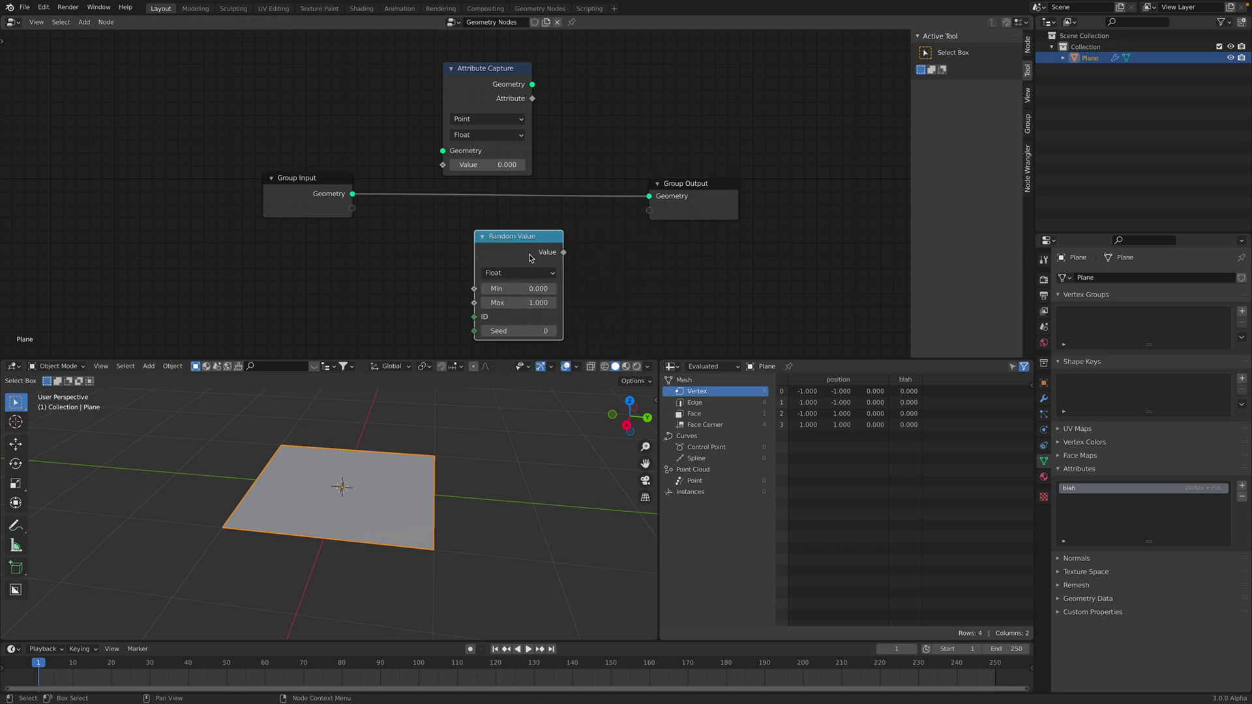
click(528, 250)
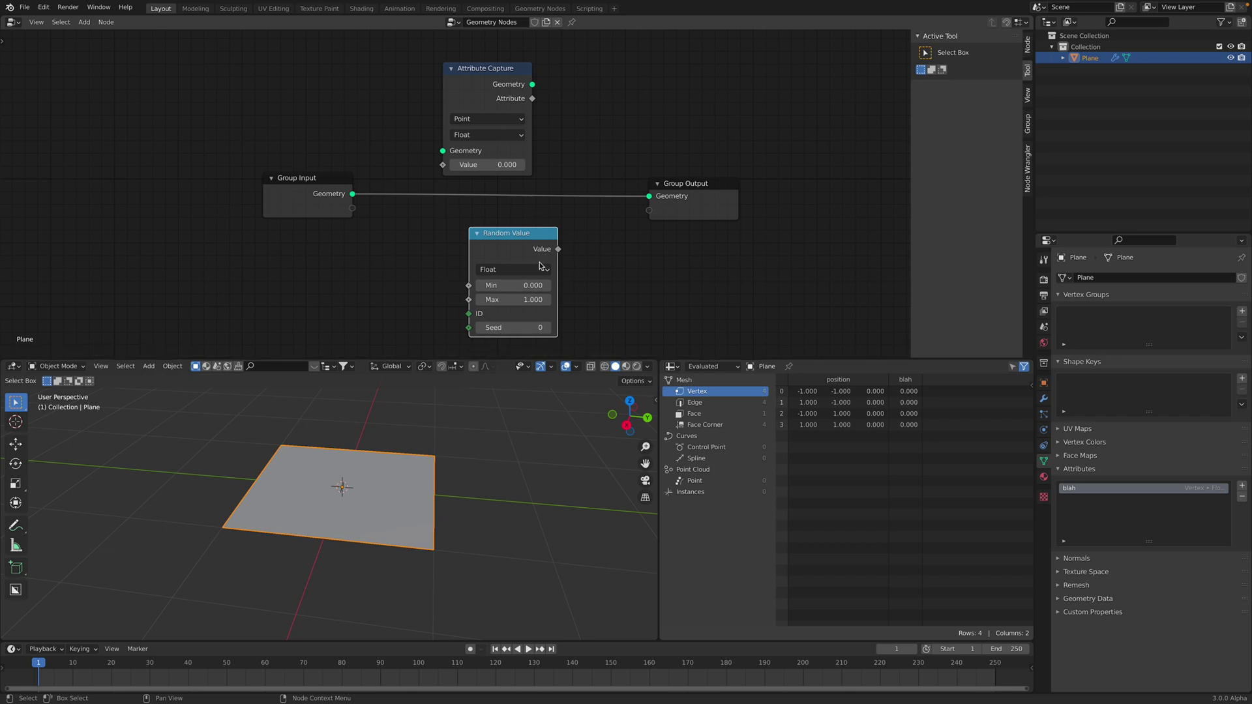
drag(520, 253, 525, 251)
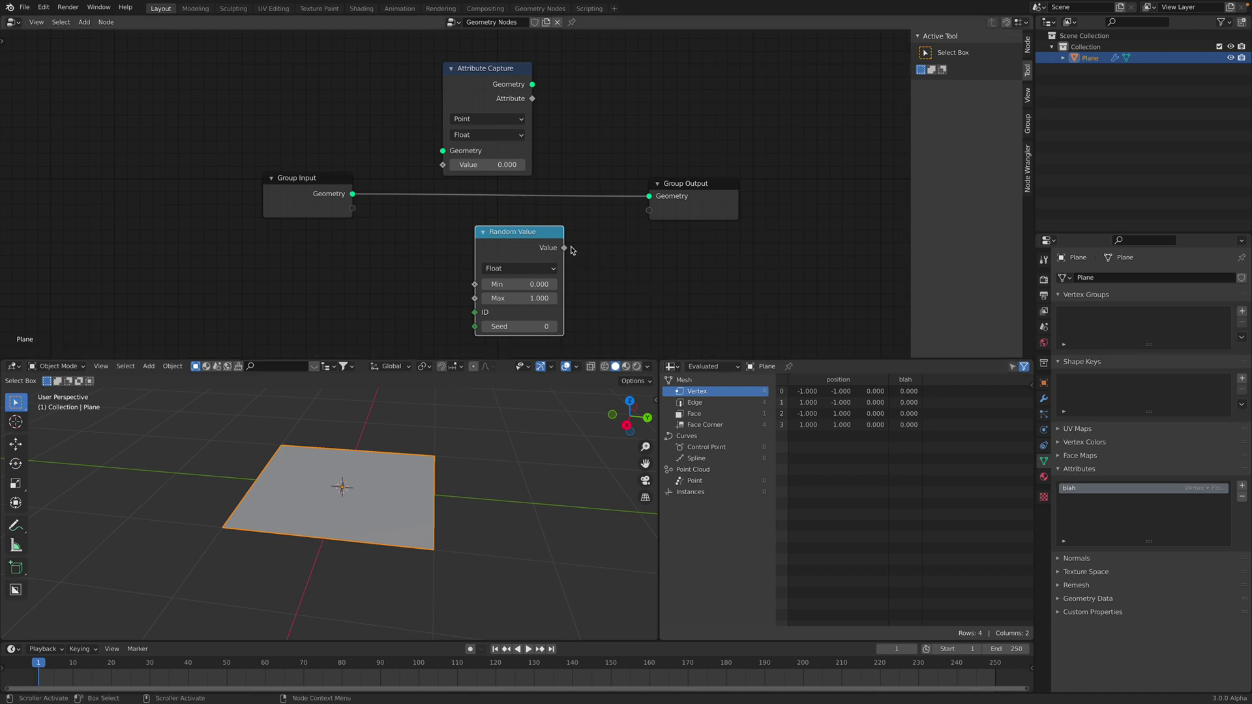
Connect the Random Value node's Value to a new Group Output socket and assign the modifier's output attribute to blah.
drag(564, 248, 656, 214)
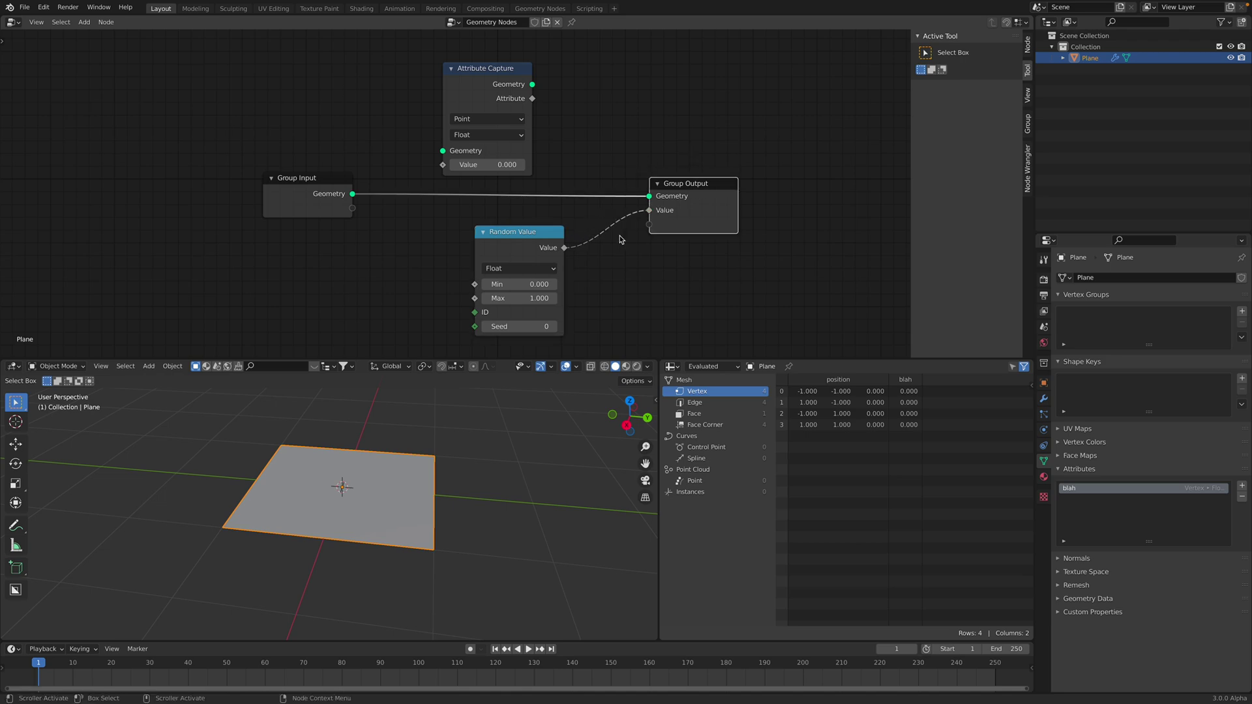
click(1043, 399)
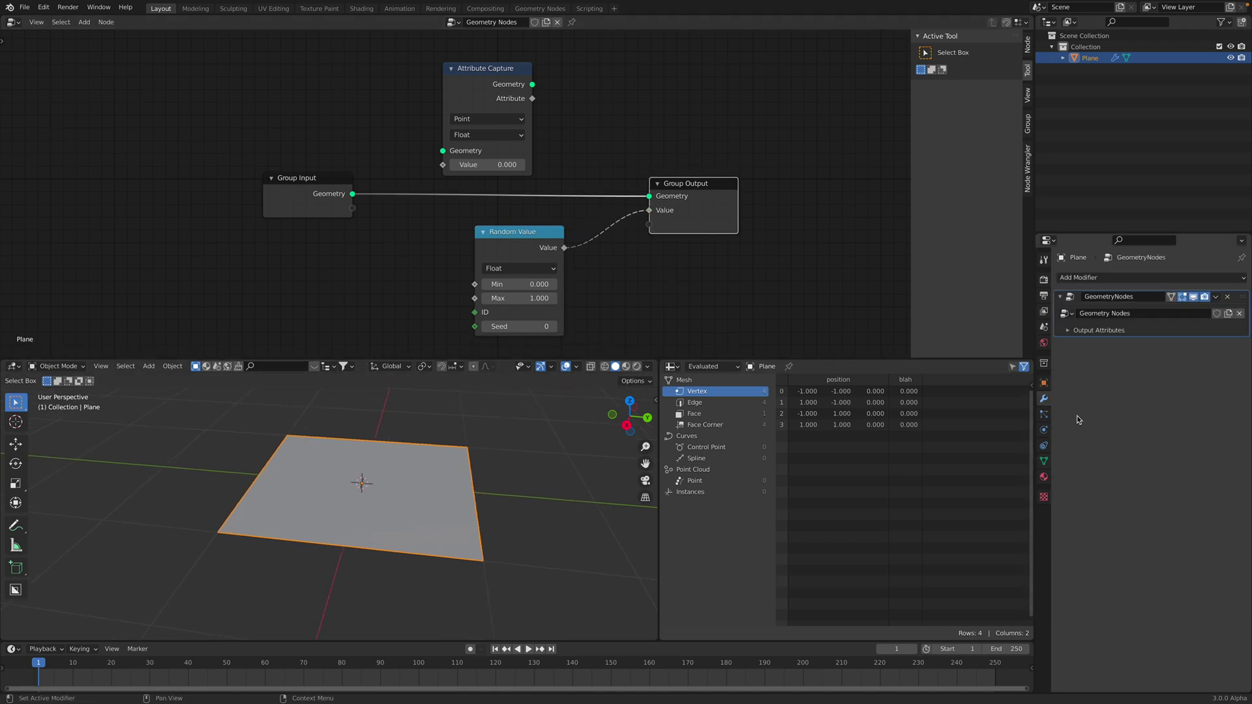
middle_drag(497, 478, 514, 483)
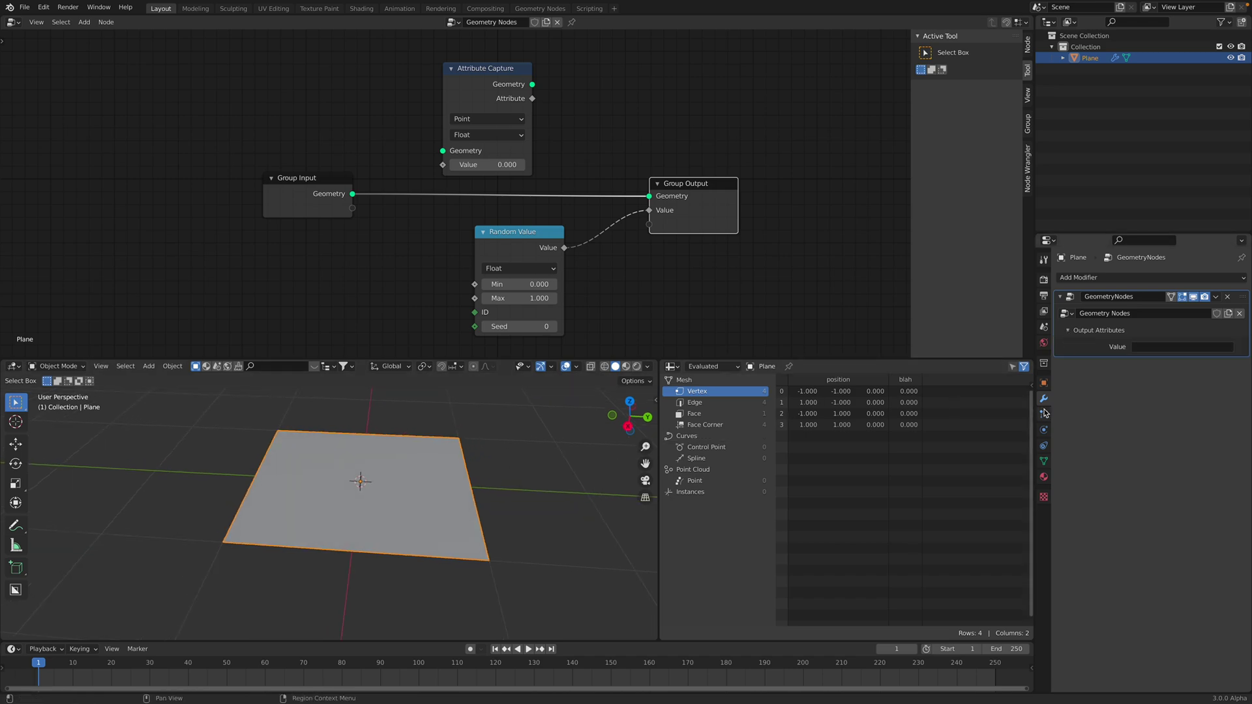
click(1142, 346)
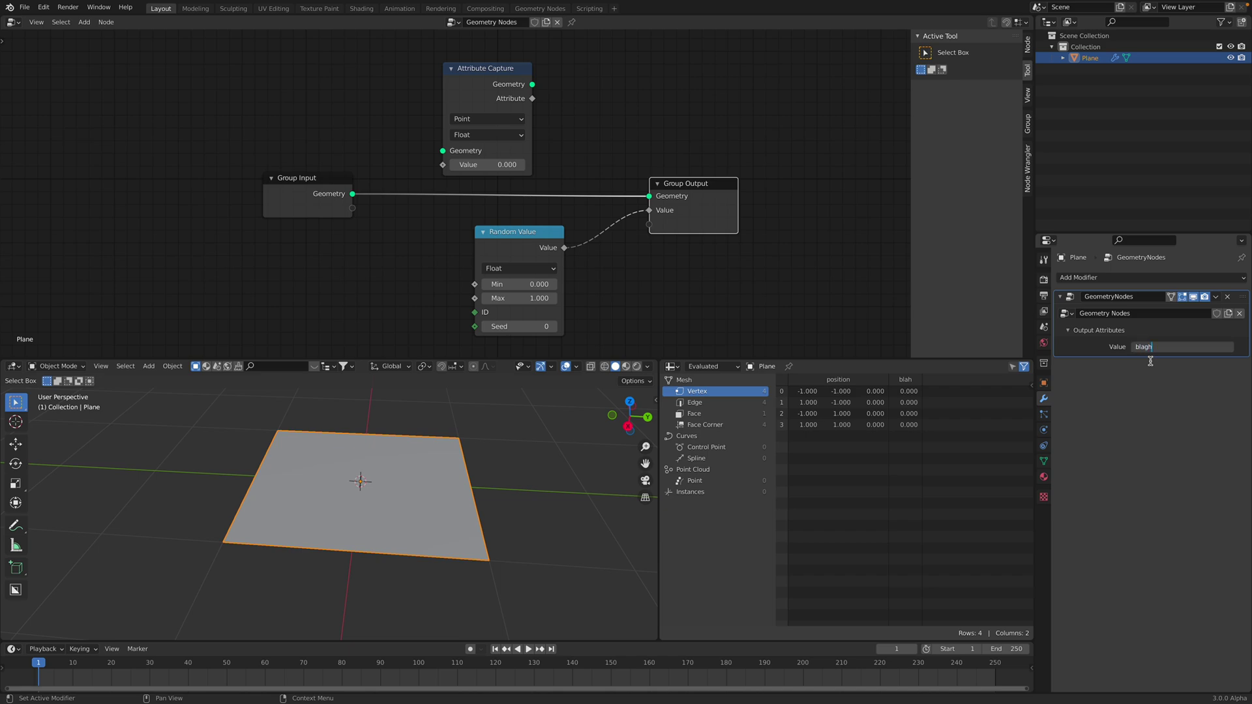
key(Return)
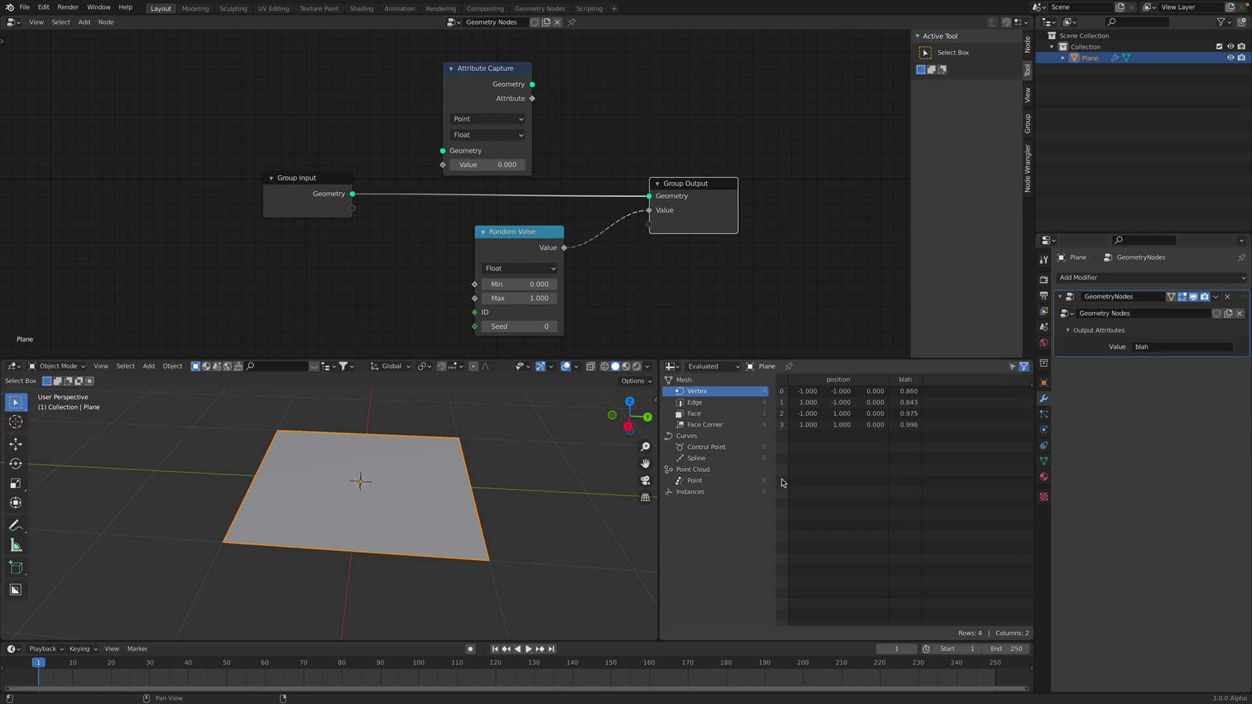
Play the timeline briefly and stop at frame 17, watching the blah column in the Spreadsheet.
key(space)
mouse_move(494, 481)
middle_down()
mouse_move(511, 483)
mouse_move(502, 481)
middle_up()
key(space)
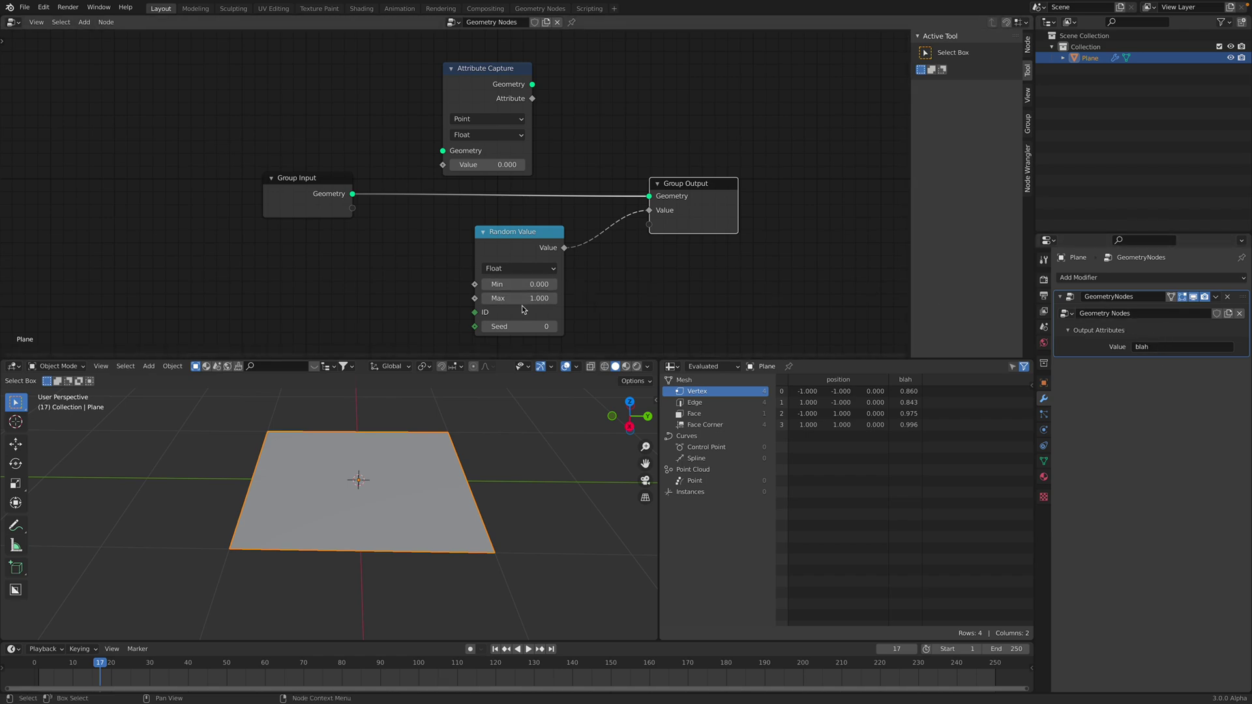
Change the Random Value node's seed to 110.
drag(521, 326, 649, 339)
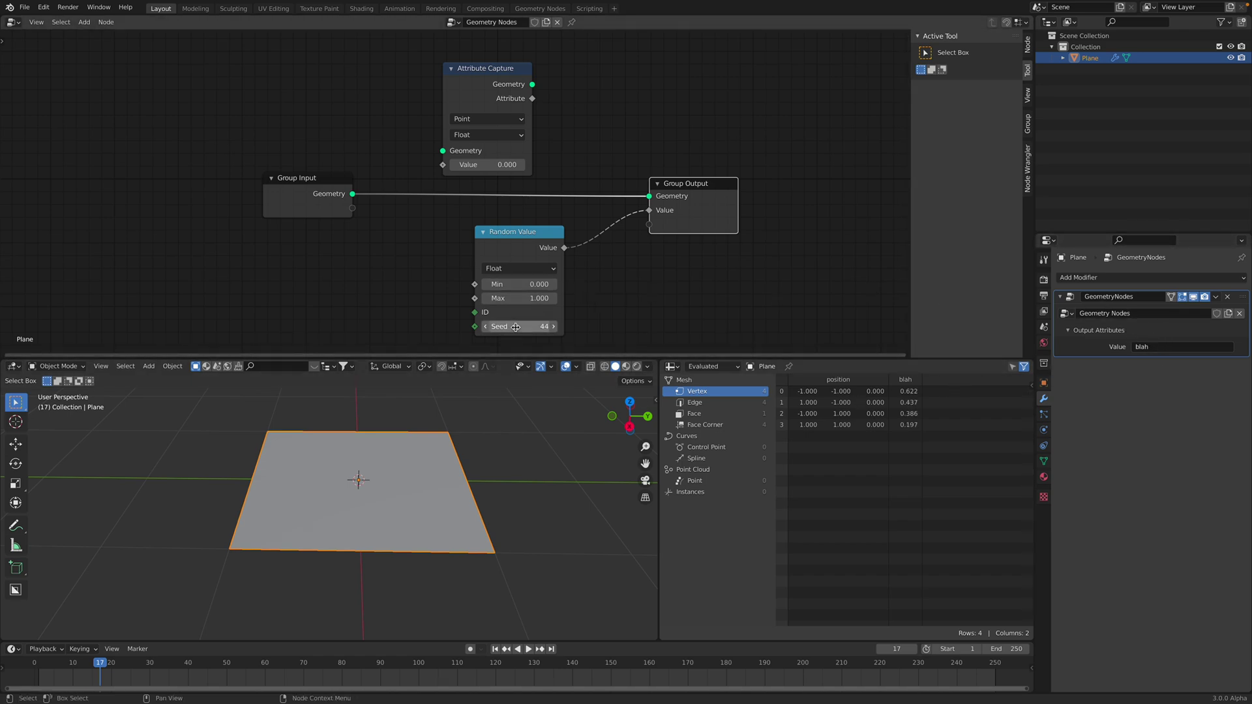
drag(517, 326, 690, 346)
Delete the unconnected Attribute Capture node from the node tree.
middle_drag(498, 116, 512, 154)
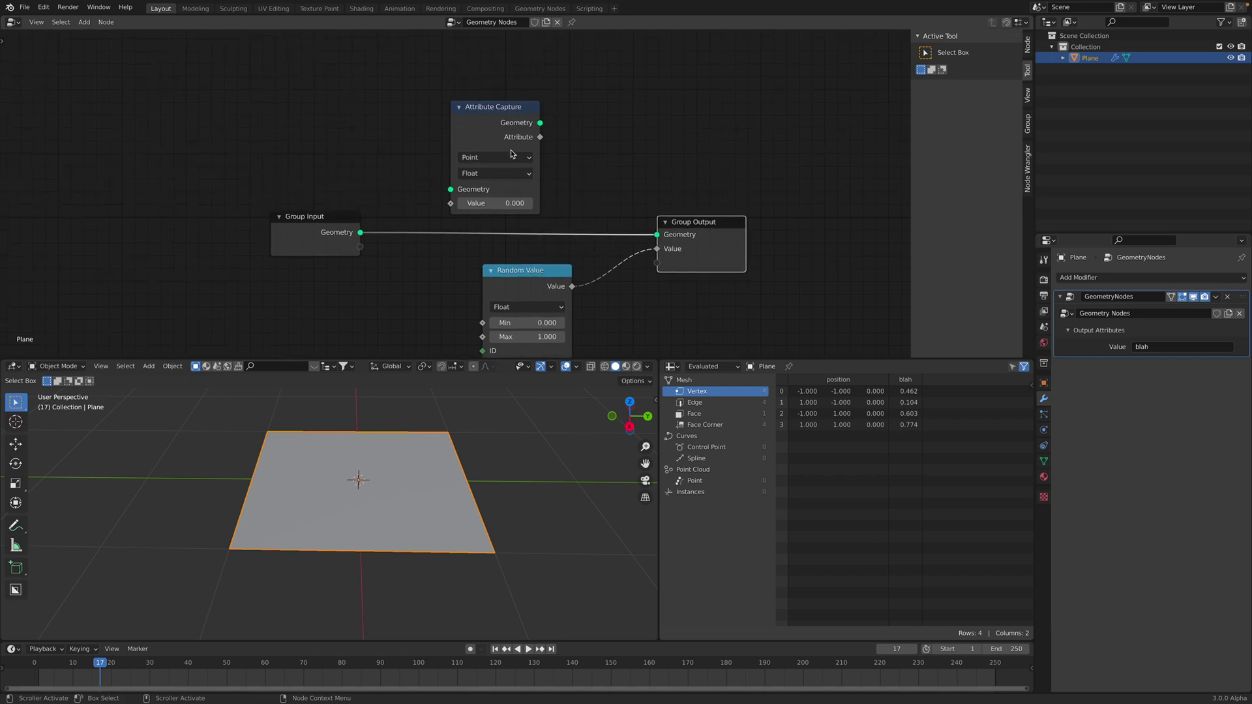
drag(509, 141, 380, 108)
middle_drag(501, 183, 505, 159)
drag(358, 67, 389, 75)
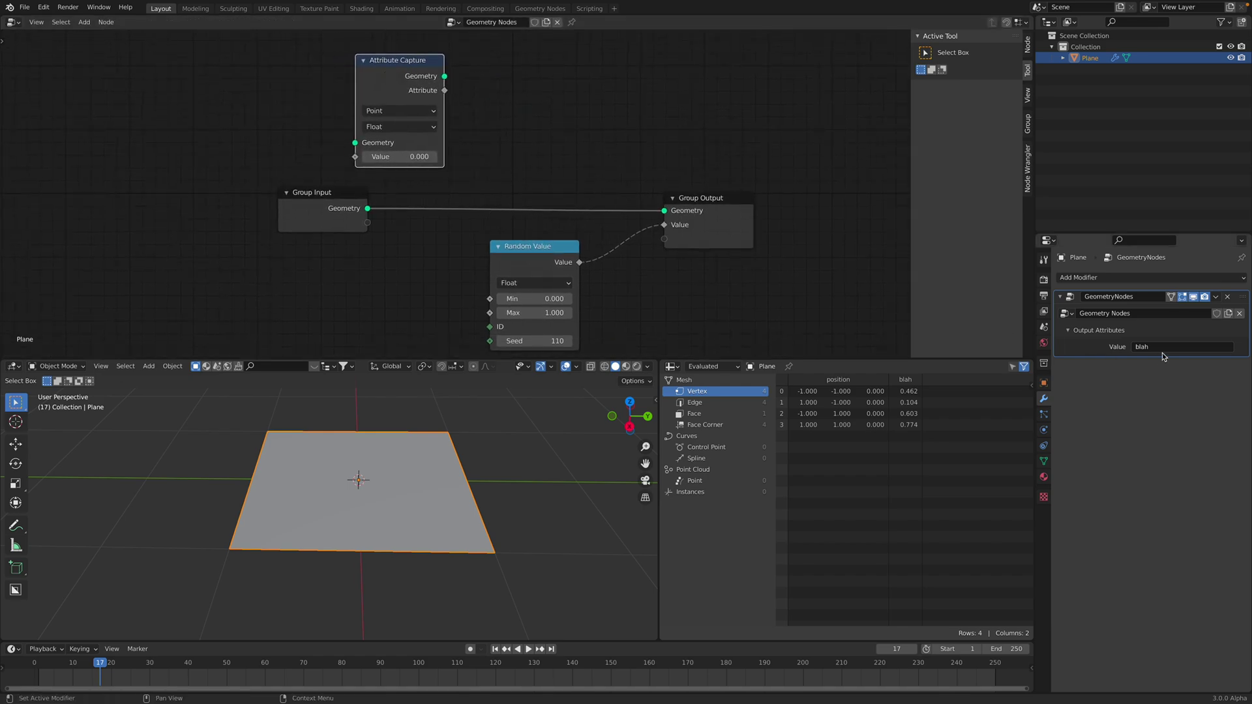
key(x)
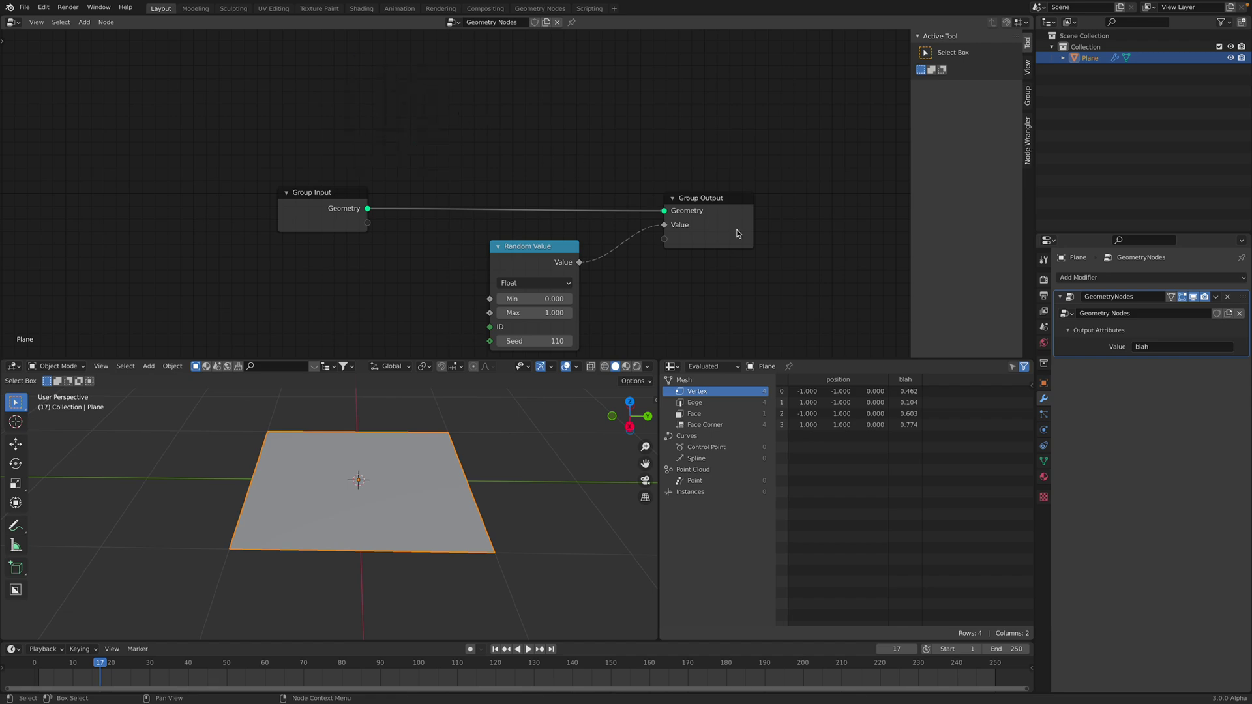
Space out the Group Input and Random Value nodes and set the random range to Min 0.080 and Max 1.300.
drag(307, 201, 280, 192)
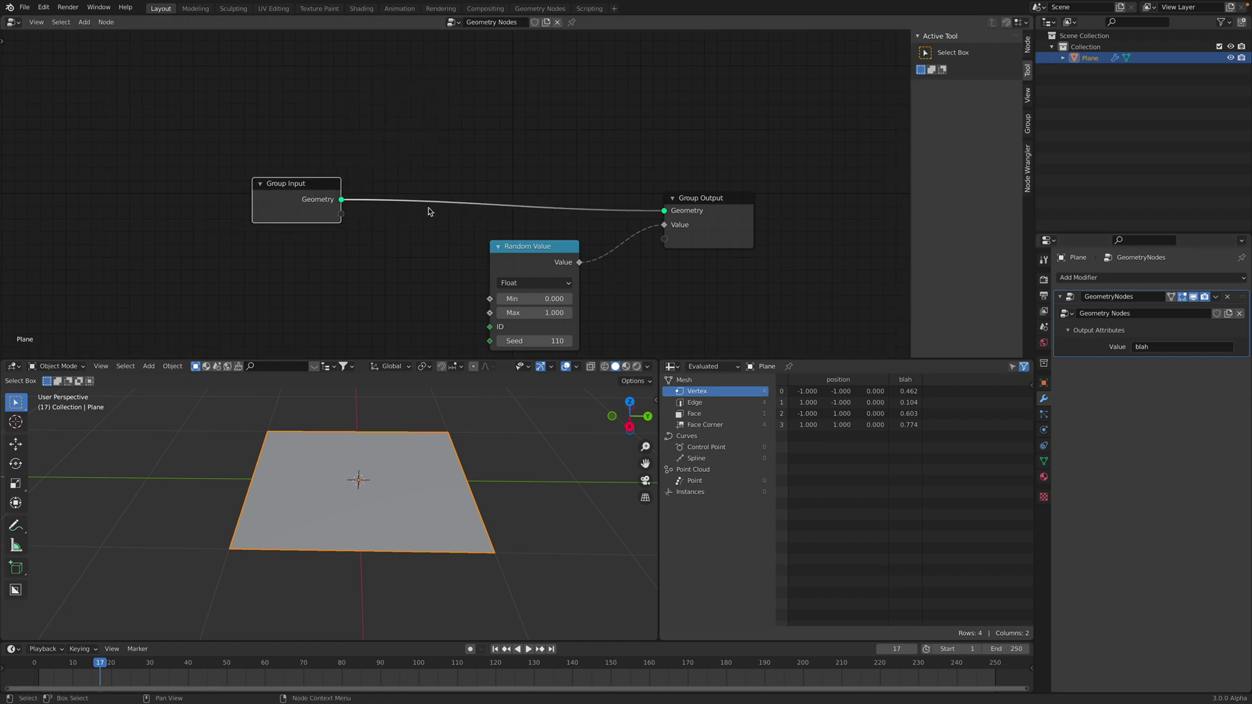
drag(531, 245, 556, 243)
drag(573, 296, 578, 296)
drag(573, 310, 592, 311)
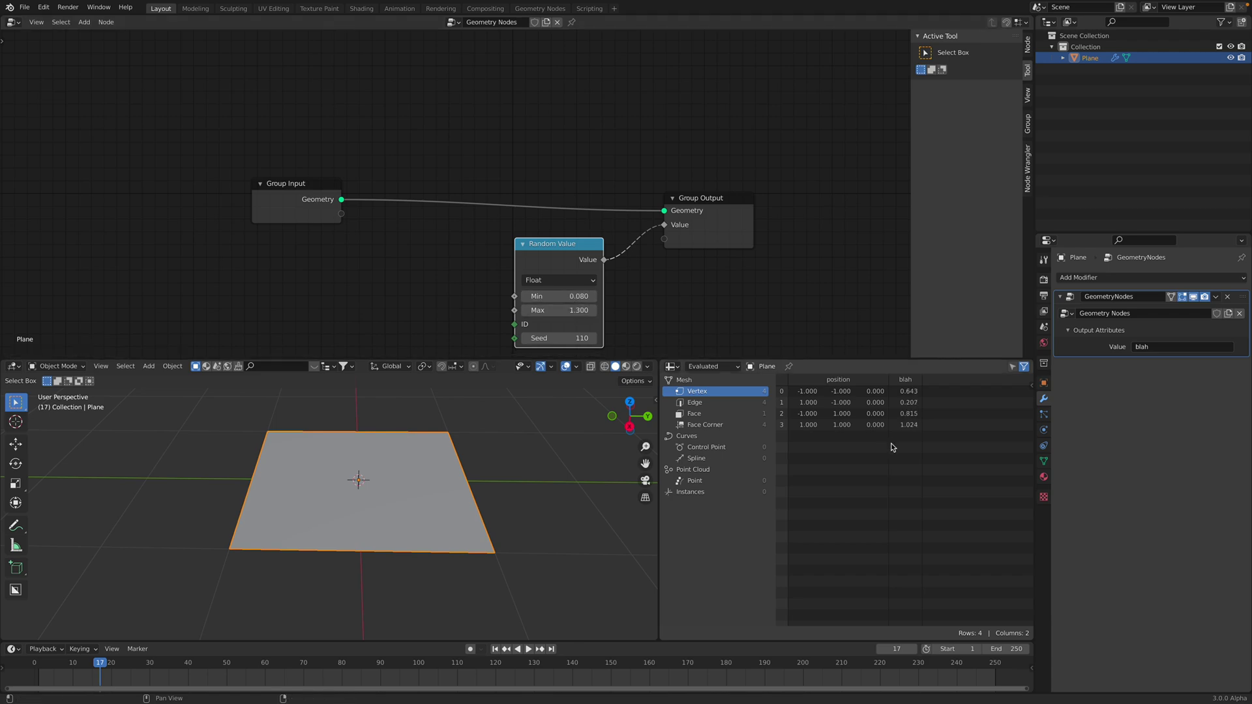
Insert a Mesh Subdivide node between Group Input and Group Output and set its level to 2.
key(shift+a)
click(439, 131)
text(sub)
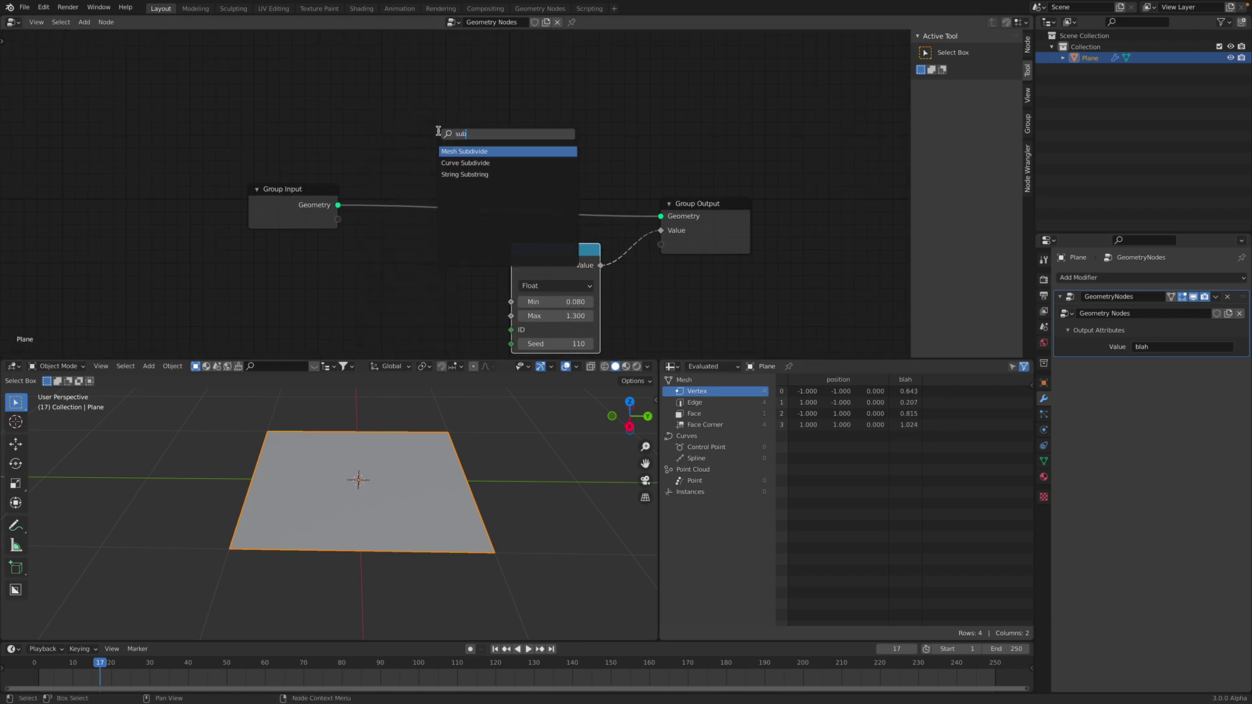
key(Return)
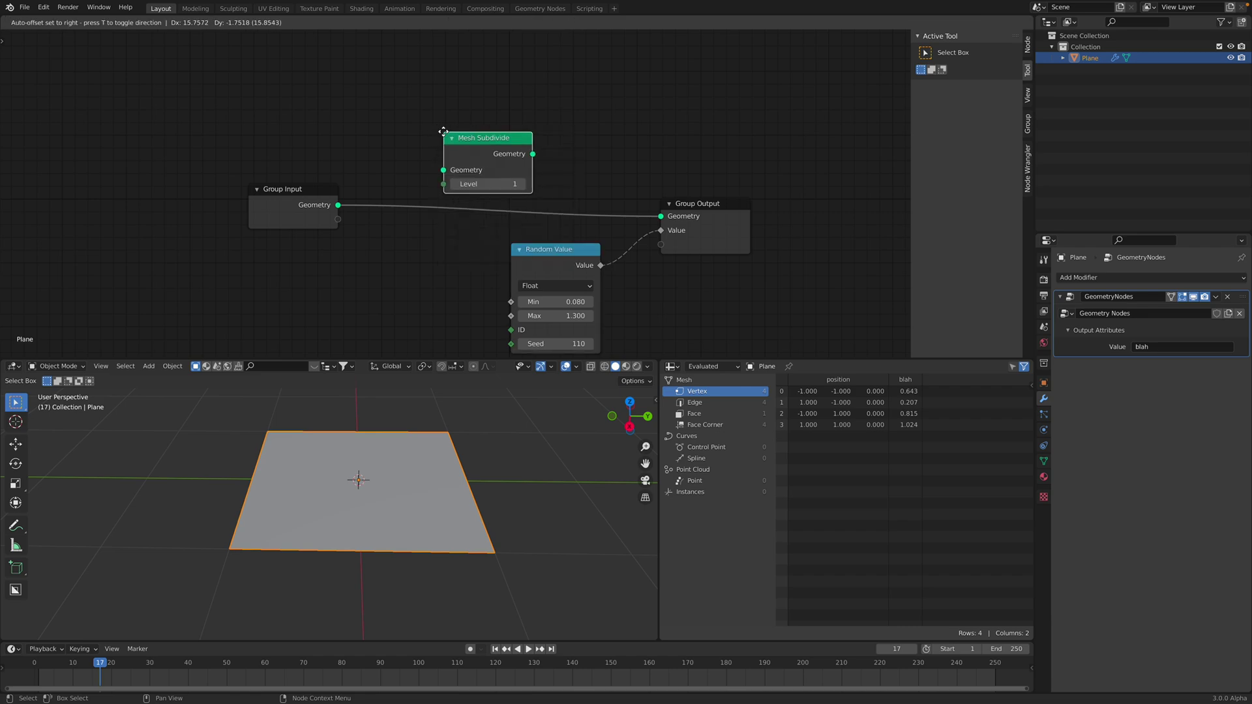
click(413, 156)
click(496, 207)
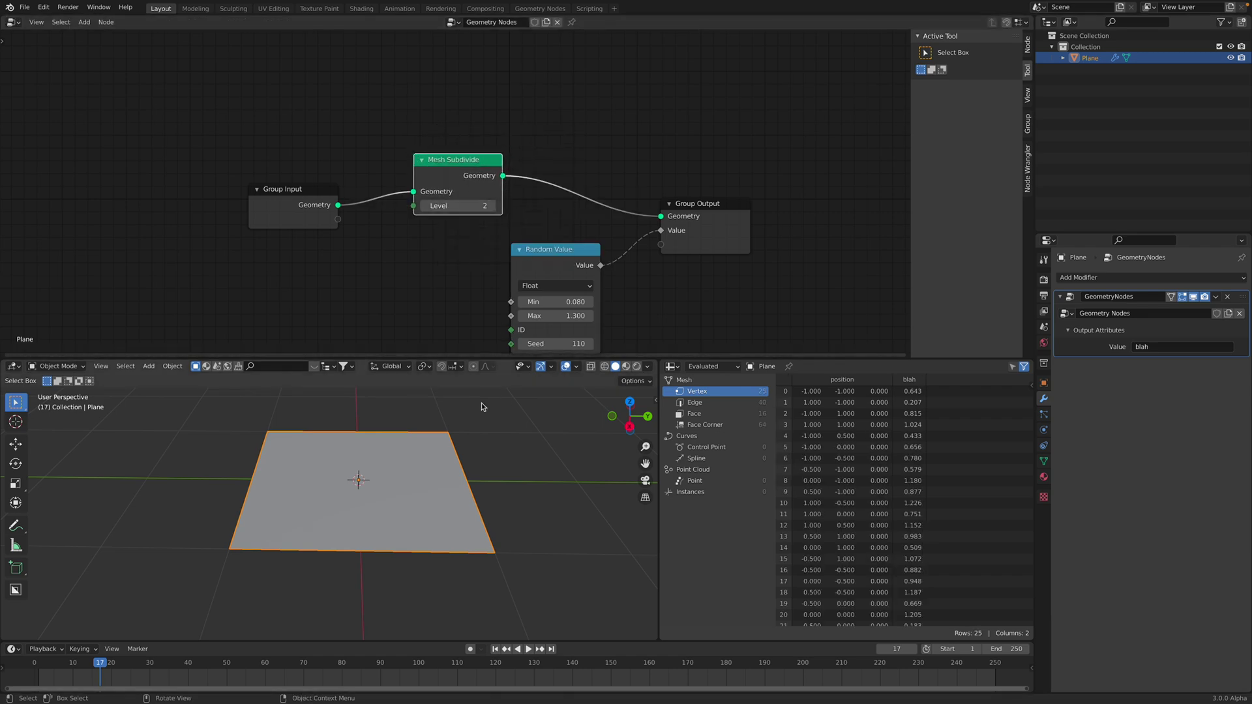
Inspect the subdivided plane in wireframe shading and return the viewport to solid shading.
mouse_move(483, 409)
middle_down()
mouse_move(405, 419)
mouse_move(320, 517)
mouse_move(413, 479)
mouse_move(381, 471)
middle_up()
key(z)
click(401, 483)
key(z)
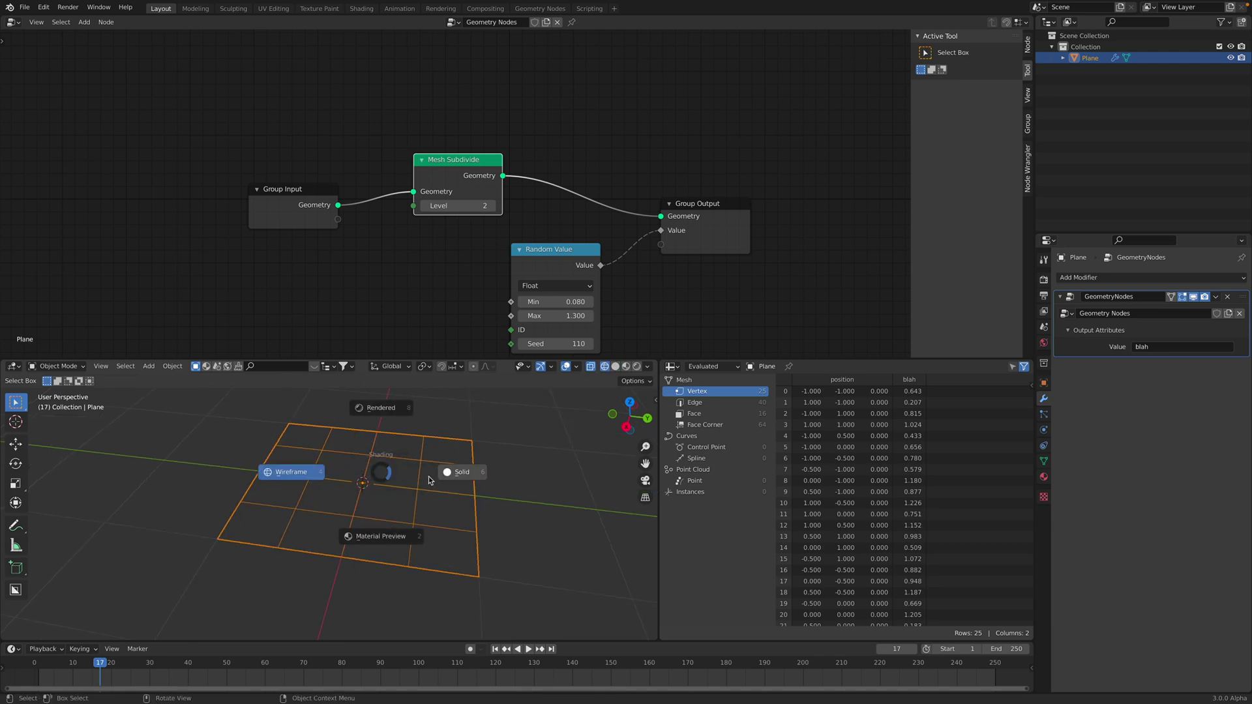
click(429, 476)
Set the Random Value seed to 154 while looking through the blah values of the subdivided vertices.
middle_drag(588, 293, 592, 289)
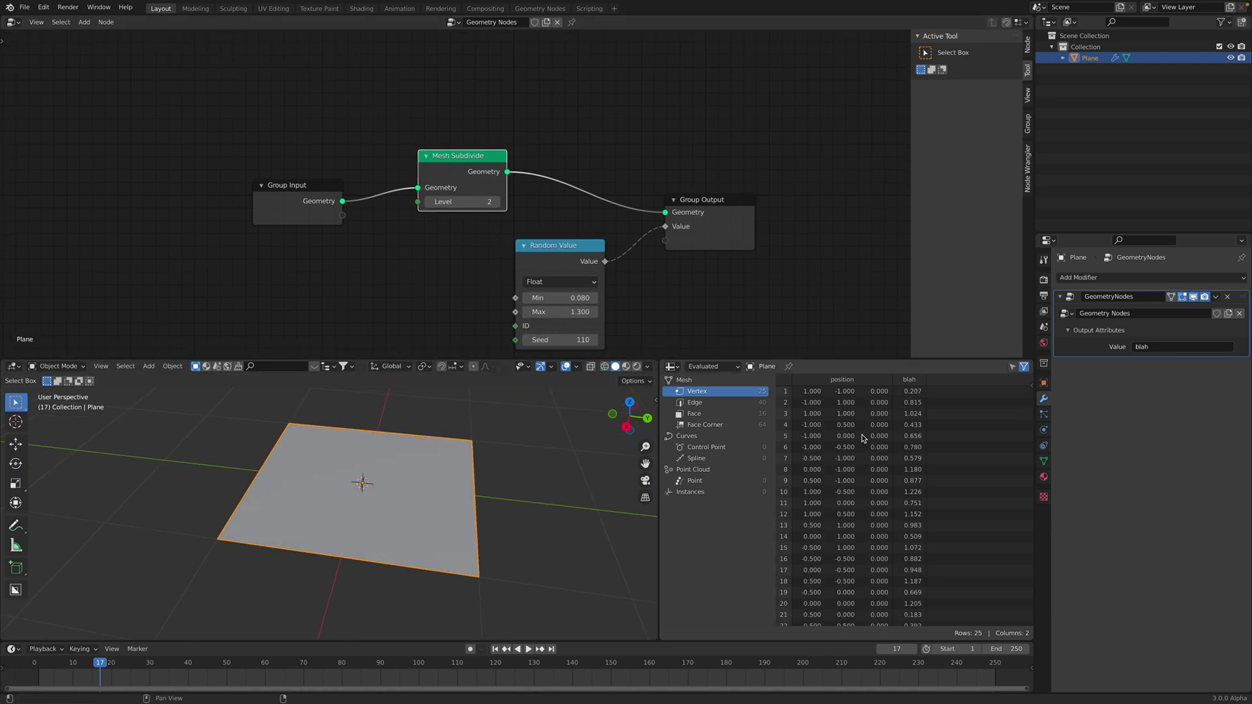
scroll(863, 438, down, 2)
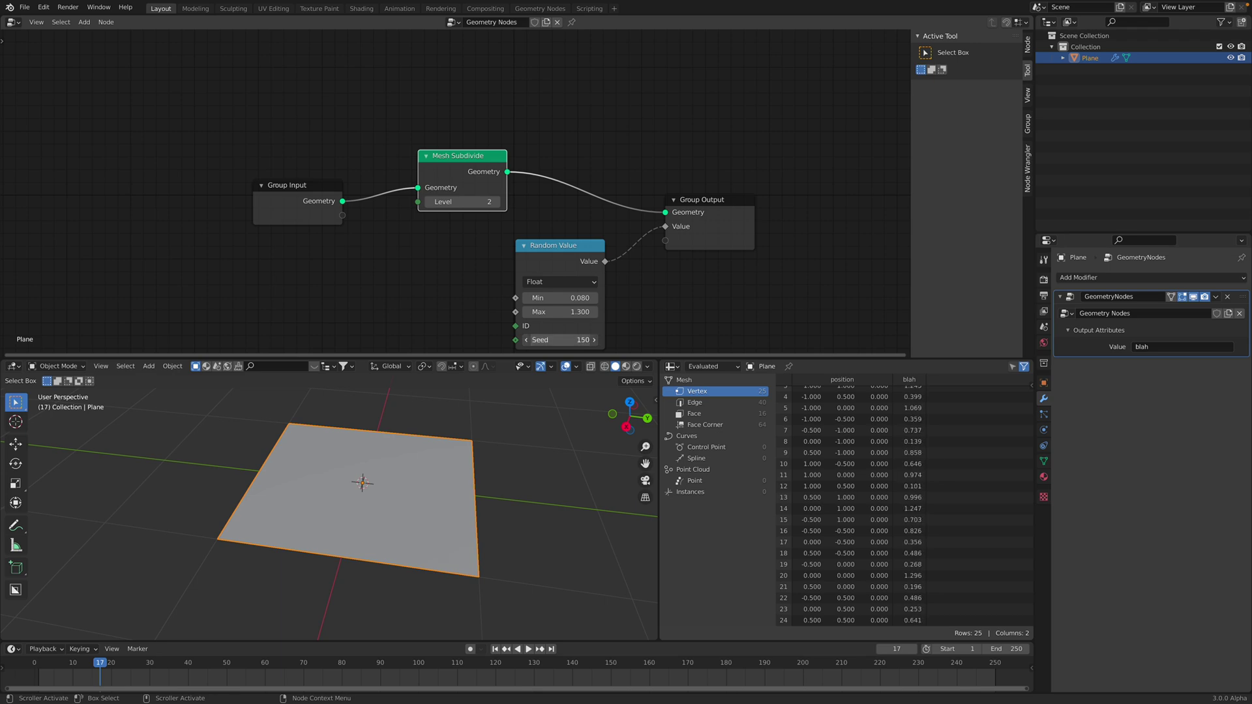
drag(559, 340, 574, 340)
scroll(928, 477, up, 2)
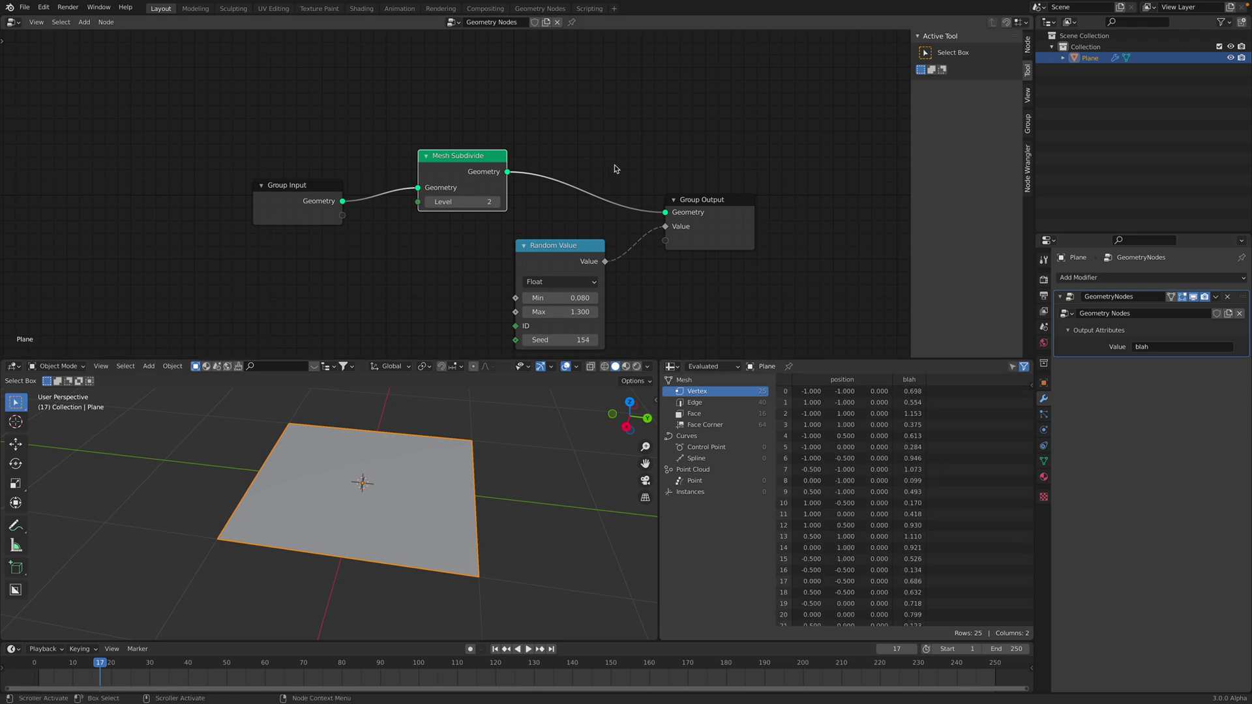
Save the scene to the Desktop as attribute_001.blend.
key(ctrl+s)
click(475, 655)
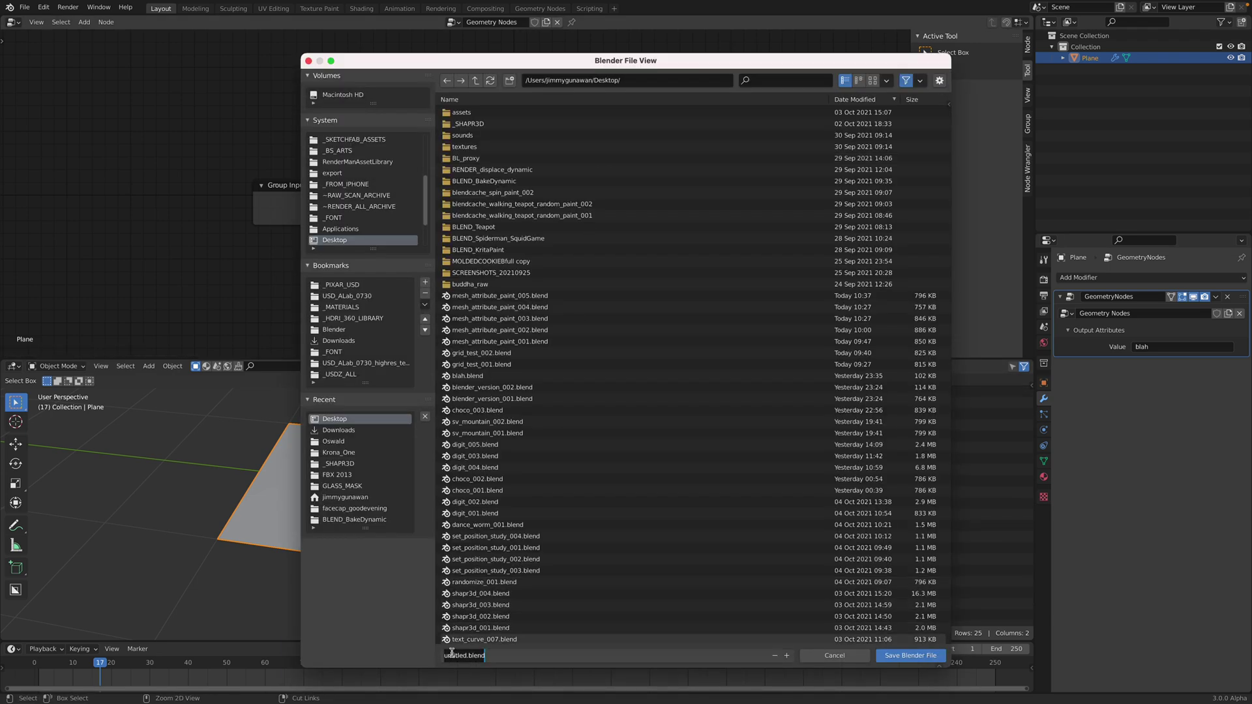
text(attribute_001)
click(910, 655)
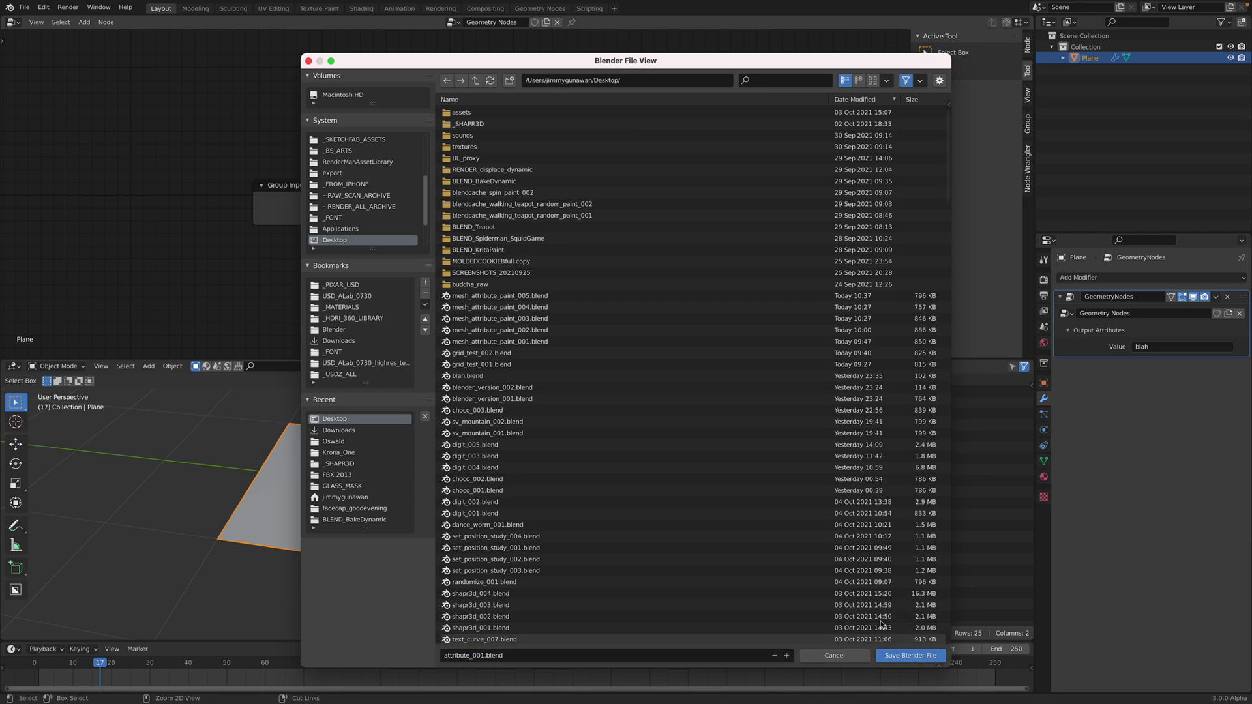
Arrange the Mesh Subdivide, Random Value, Group Input and Group Output nodes into a more compact layout.
drag(479, 176, 546, 151)
drag(561, 248, 550, 223)
drag(297, 189, 328, 181)
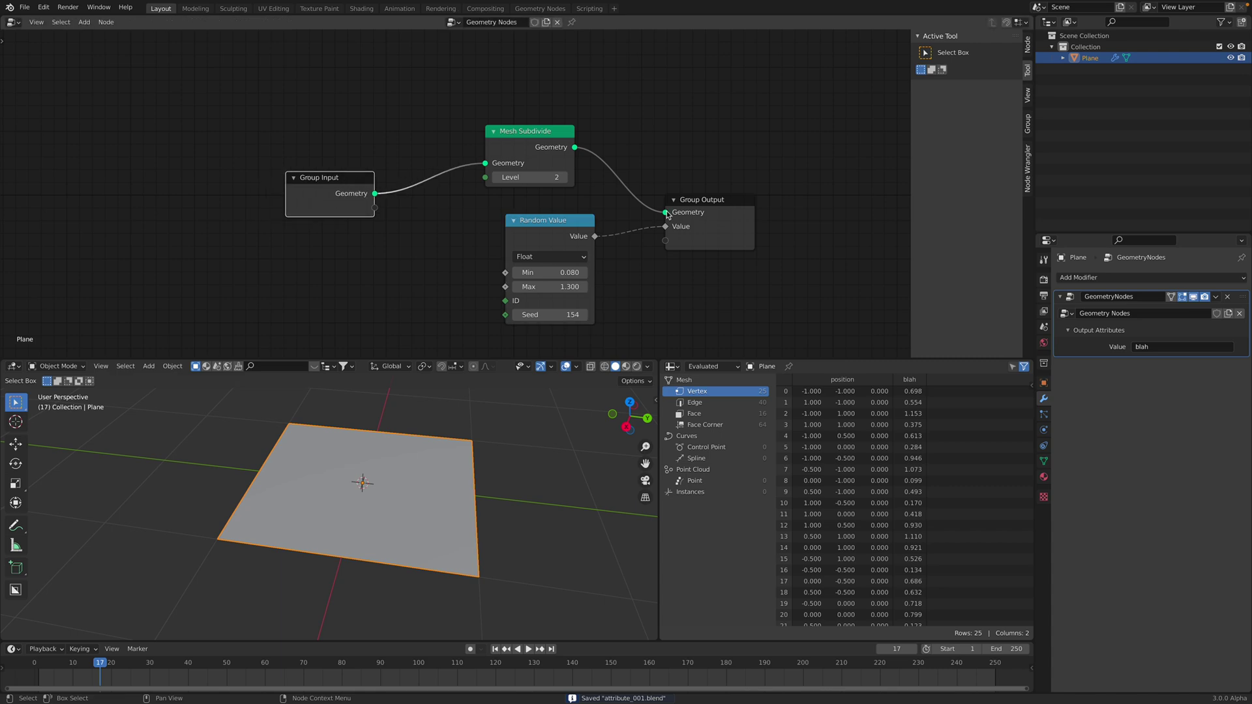
drag(704, 205, 665, 194)
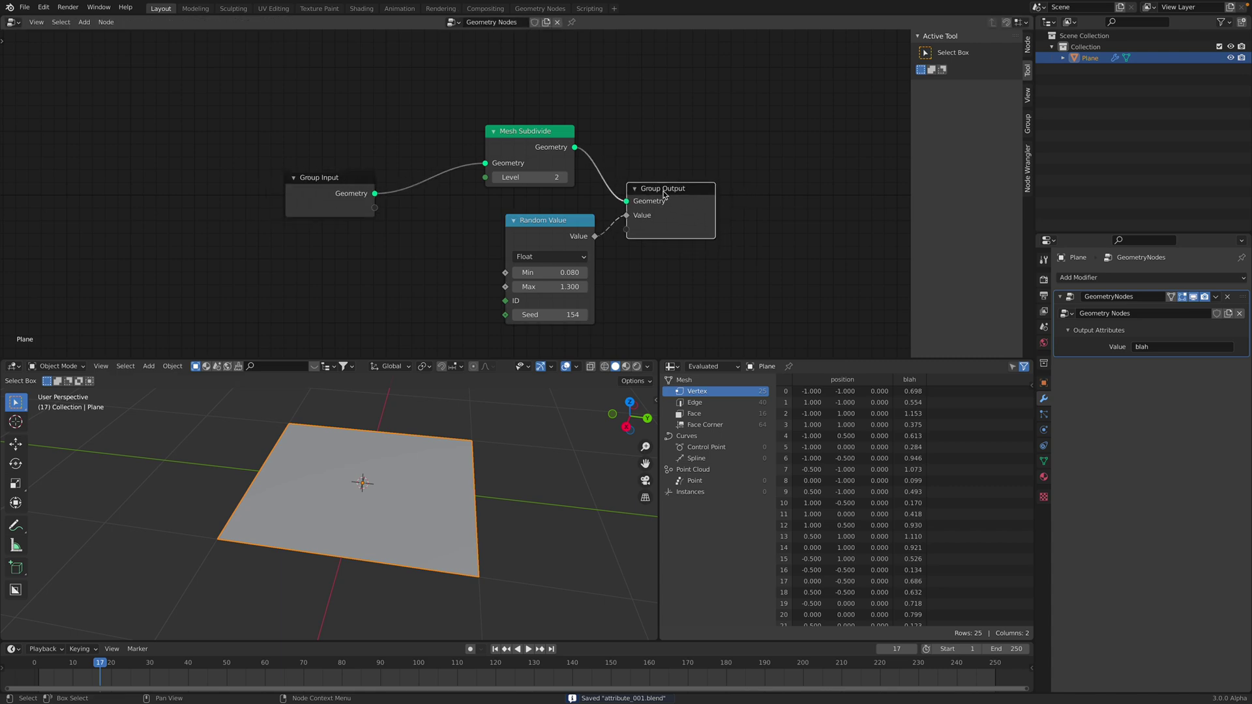
Set the Random Value seed to 192 and save the file.
drag(572, 315, 597, 314)
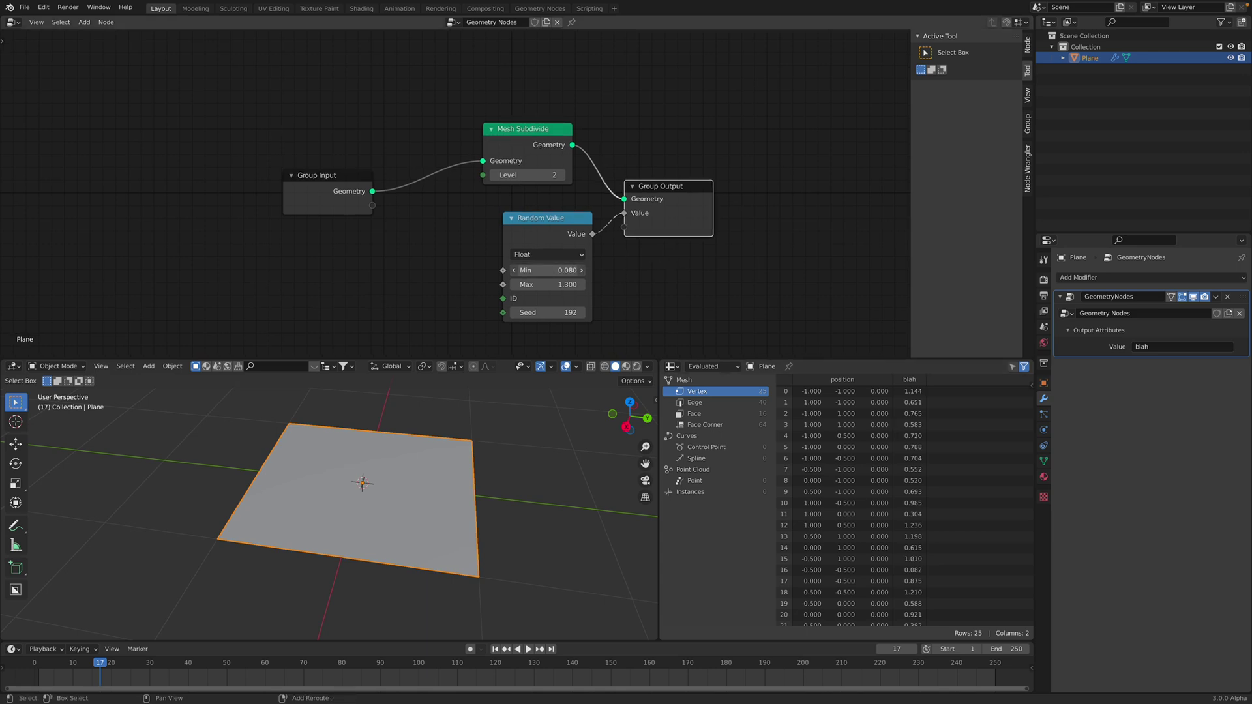
key(ctrl+s)
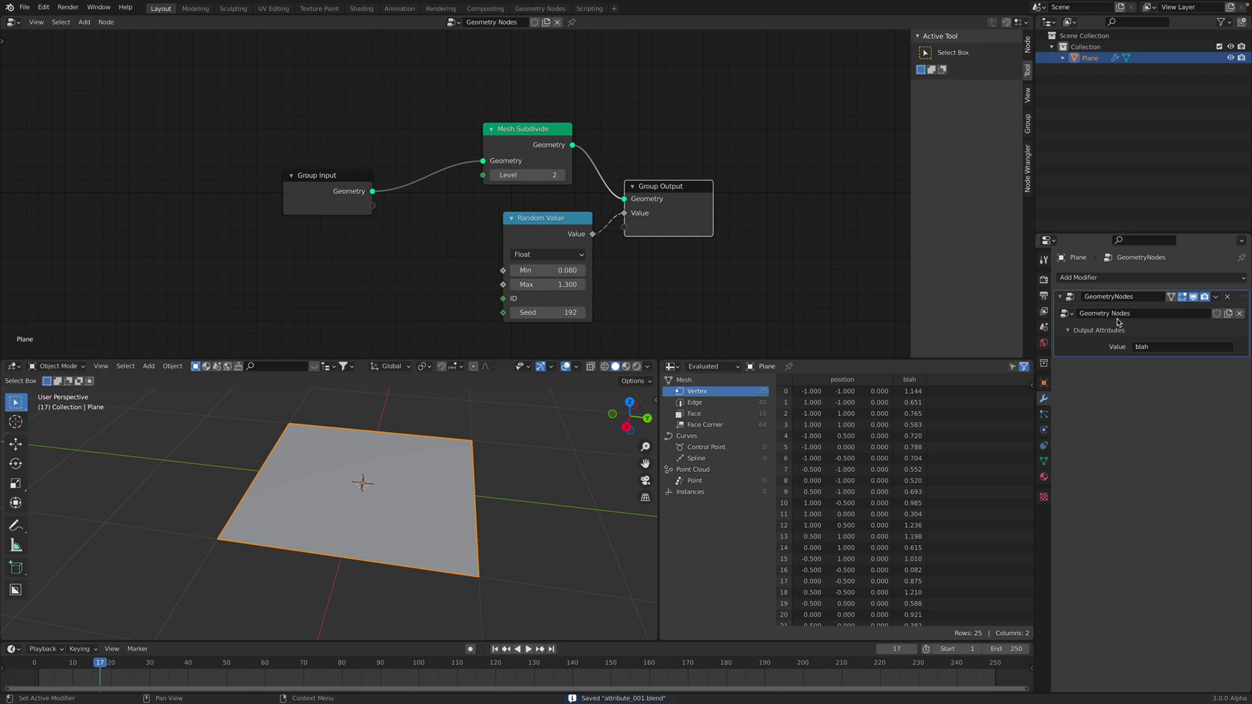
Rename the modifier's node group to FillAttribute and save the file.
click(1131, 314)
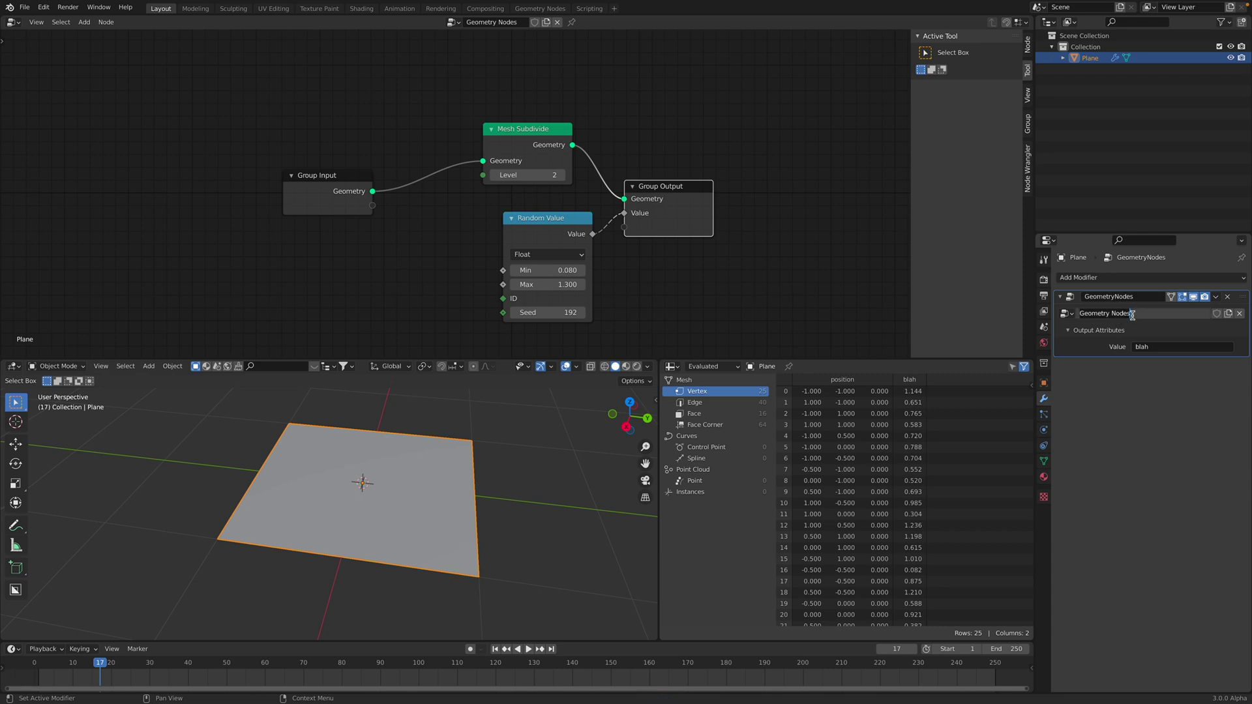
text(CreateAttribute)
key(Return)
click(1132, 314)
text(FillAttribute)
key(Return)
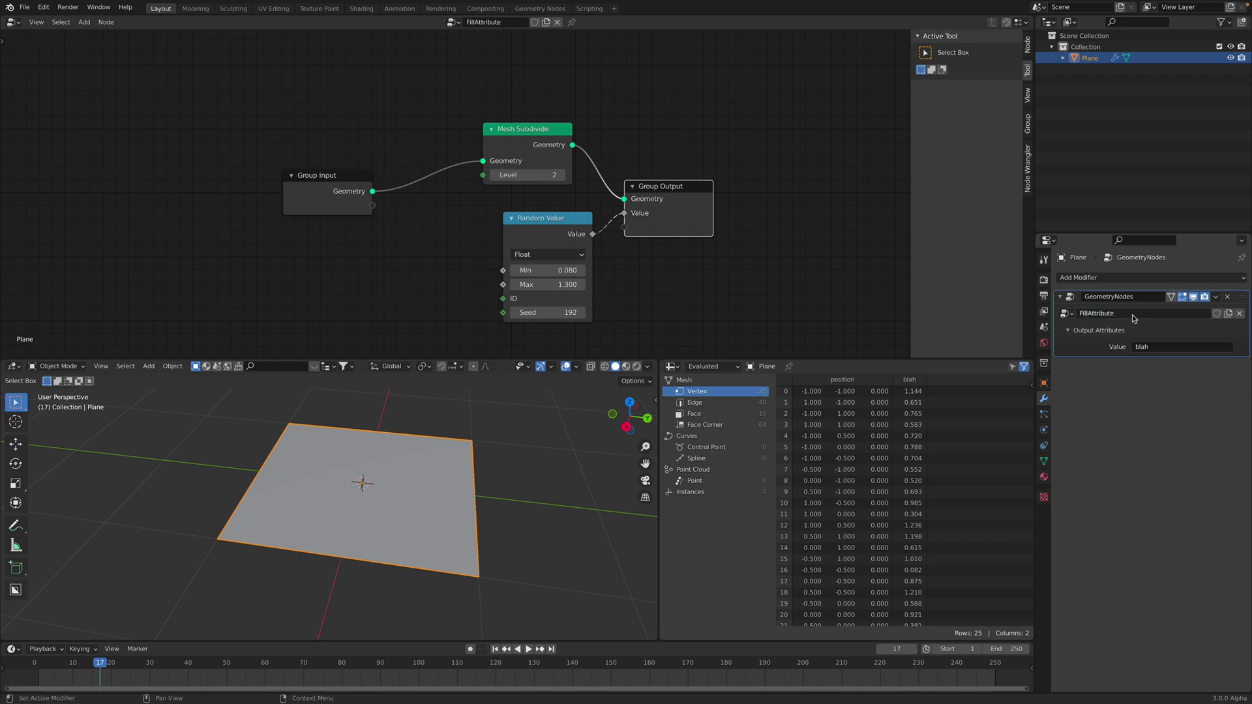
key(ctrl+s)
Add a second Geometry Nodes modifier to the plane and move its Group Input node farther from Group Output.
click(1043, 461)
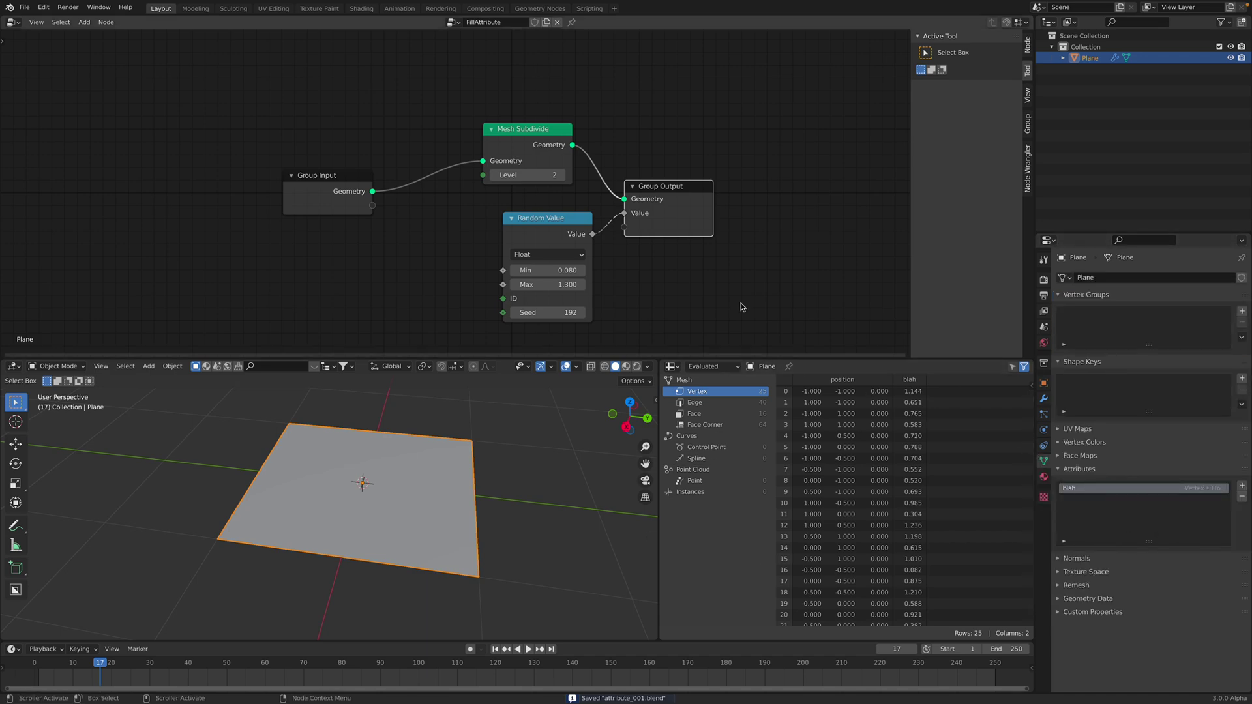
click(1043, 398)
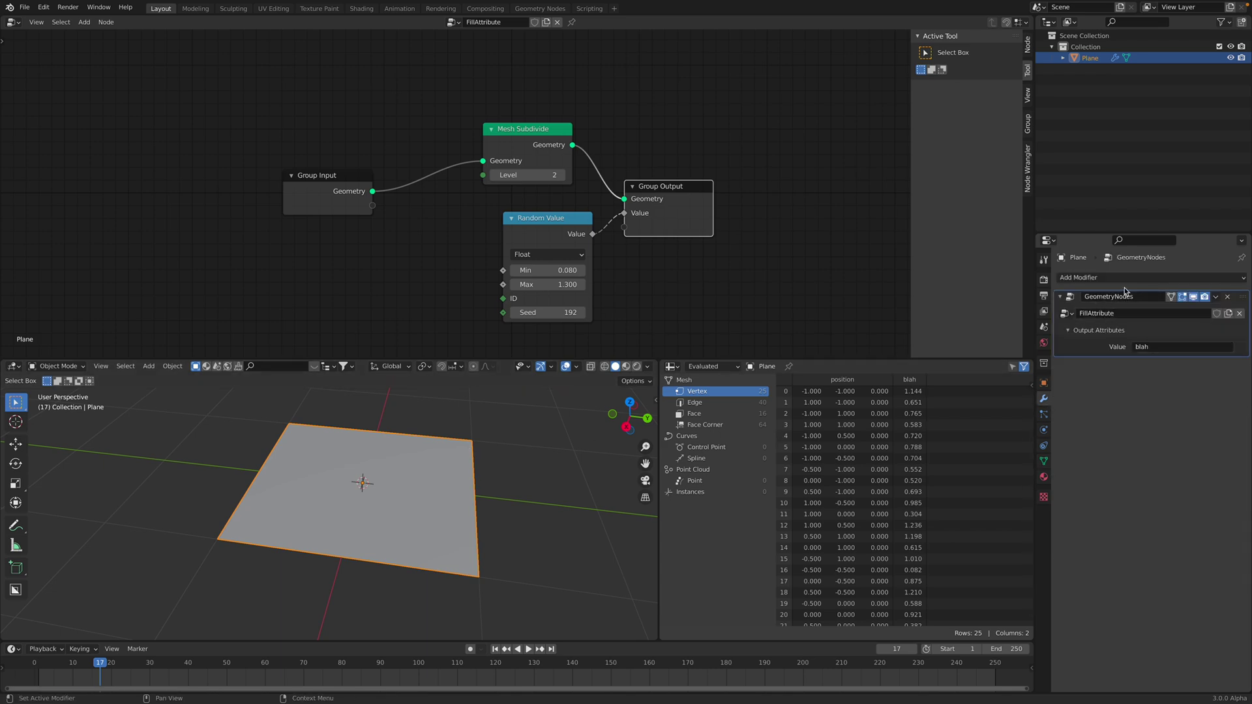
click(1132, 281)
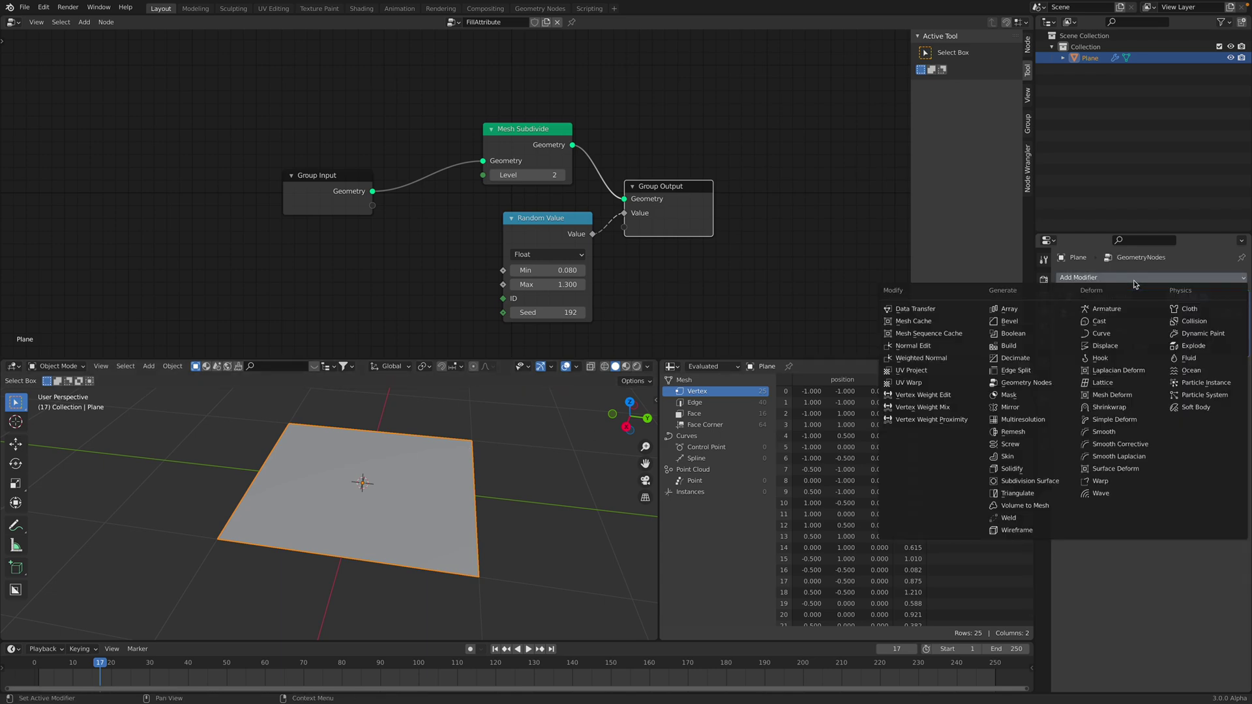
click(1055, 383)
middle_drag(460, 187, 464, 185)
drag(301, 198, 230, 191)
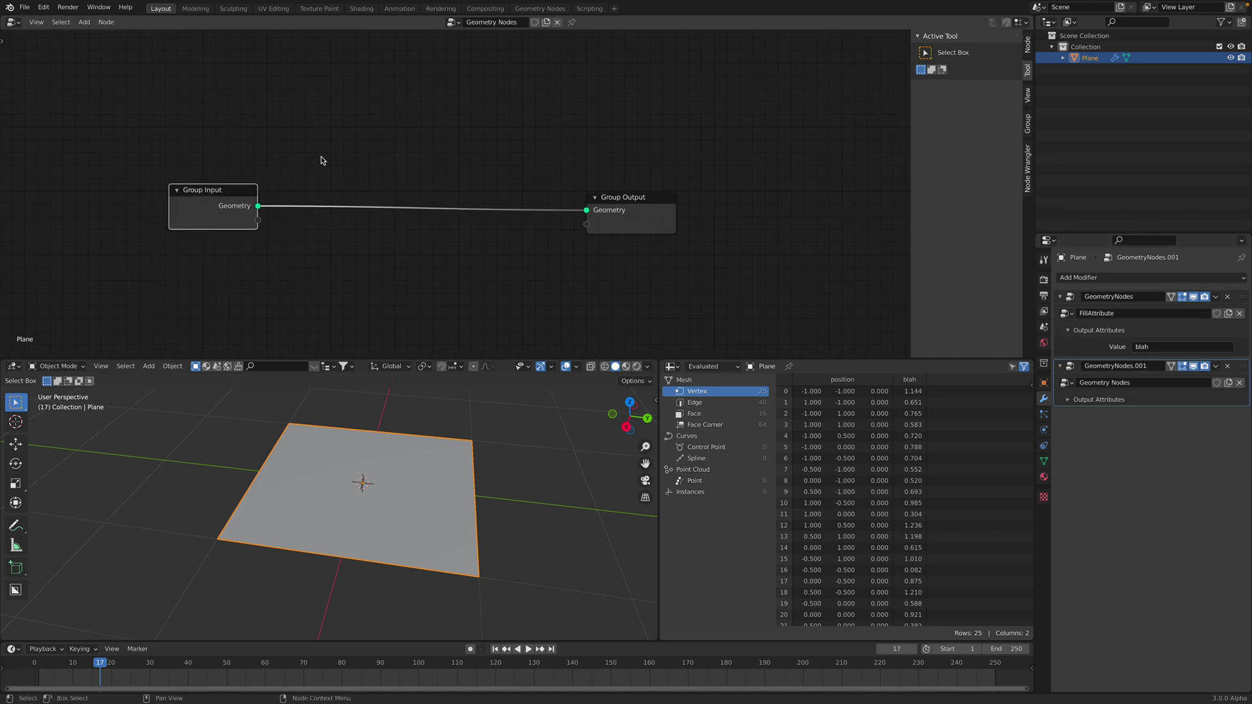
Insert an Attribute Capture node between Group Input and Group Output and expose its Value as a group input.
key(shift+a)
click(324, 156)
key(Return)
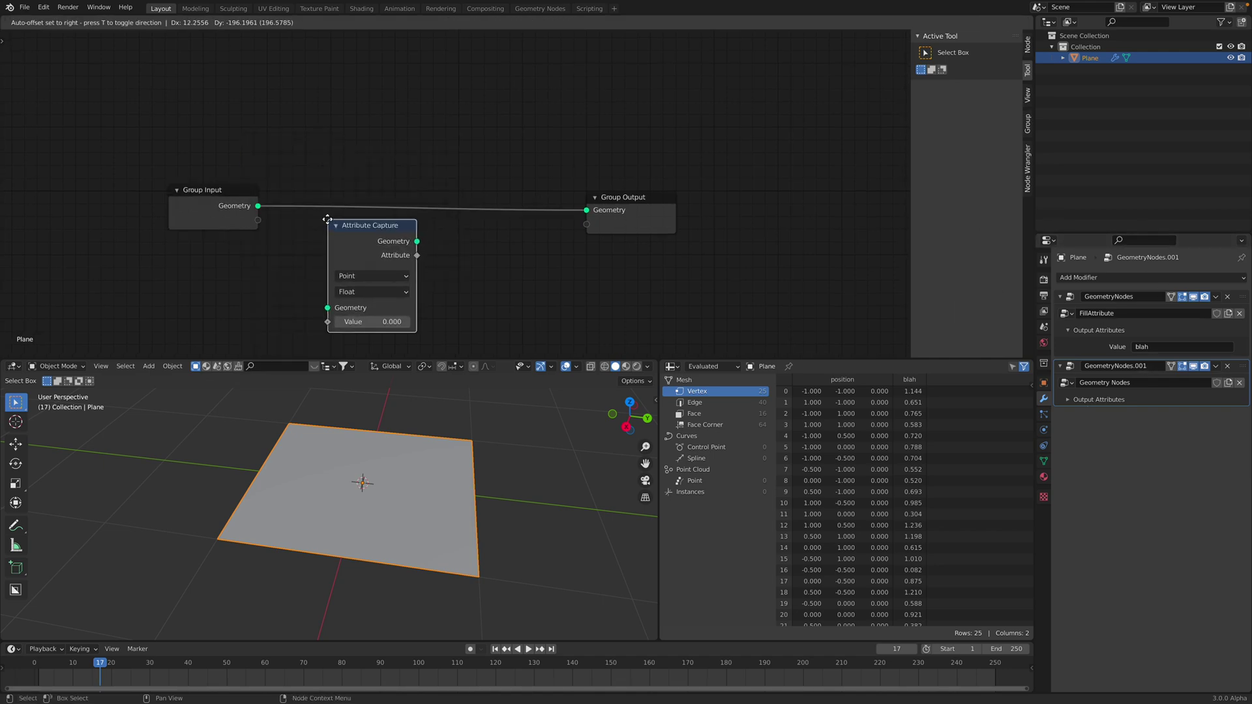
click(320, 175)
drag(274, 155, 384, 244)
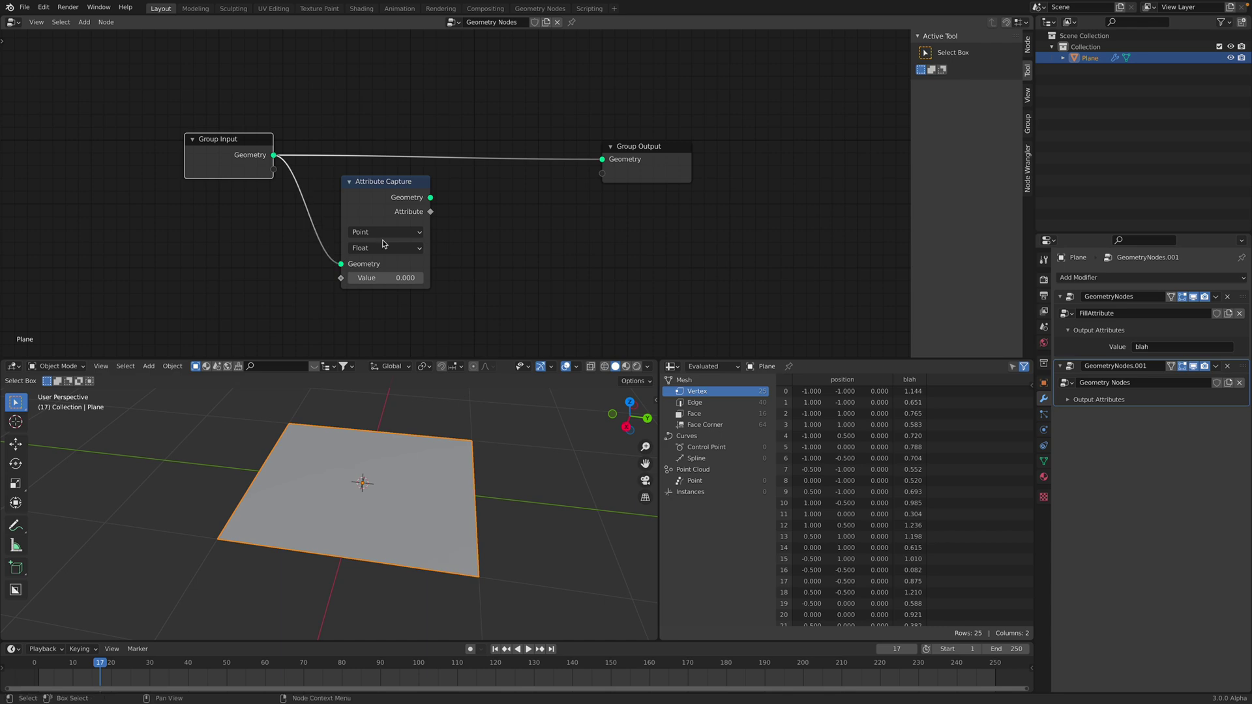
drag(438, 199, 567, 141)
drag(358, 267, 384, 191)
drag(273, 169, 366, 202)
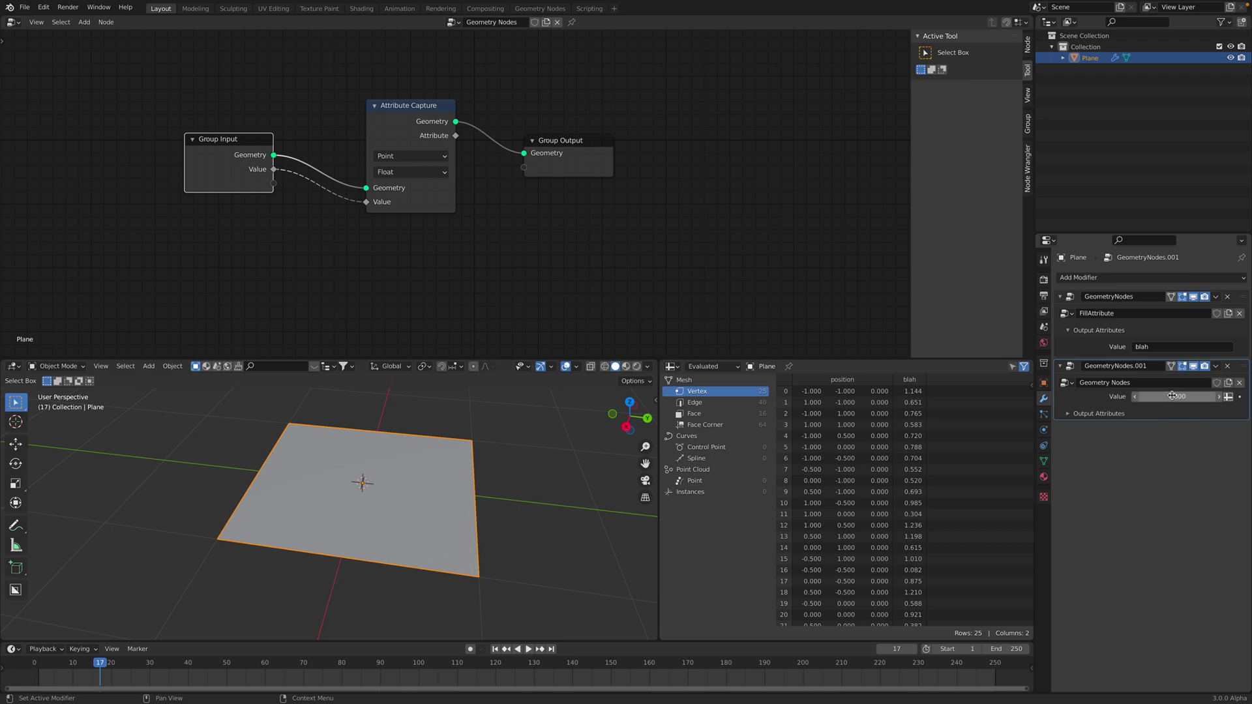
Switch the second modifier's Value input from a number to an attribute and choose blah.
click(1227, 397)
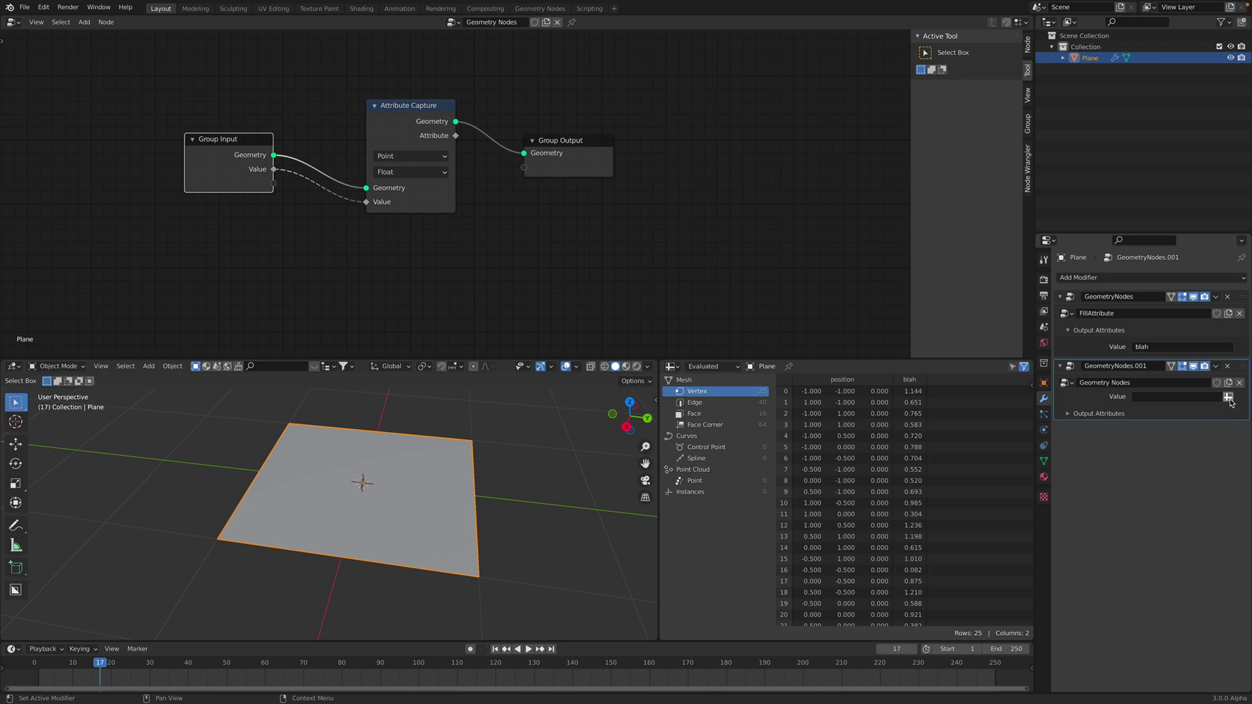
click(1228, 397)
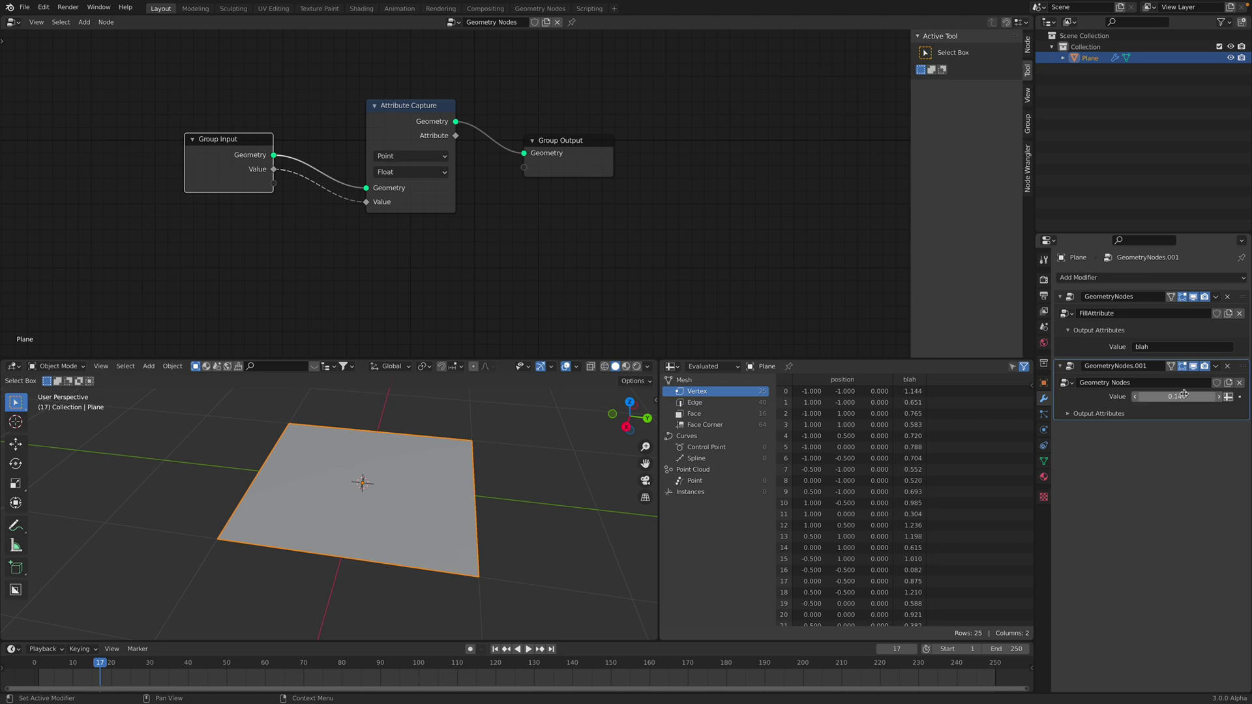
click(1227, 397)
click(1174, 397)
key(Return)
Make room in the node layout and insert an Instance on Points node between Attribute Capture and Group Output.
drag(584, 140, 675, 103)
drag(448, 115, 406, 143)
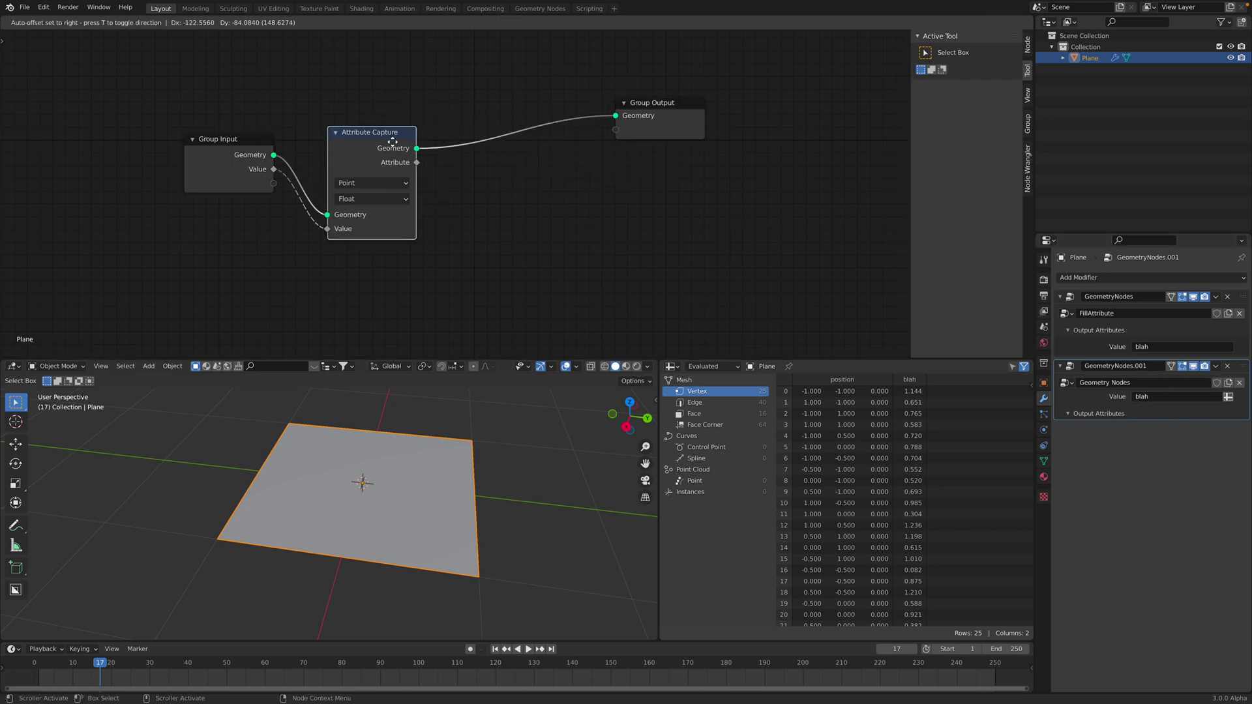
key(shift+a)
click(538, 174)
text(in)
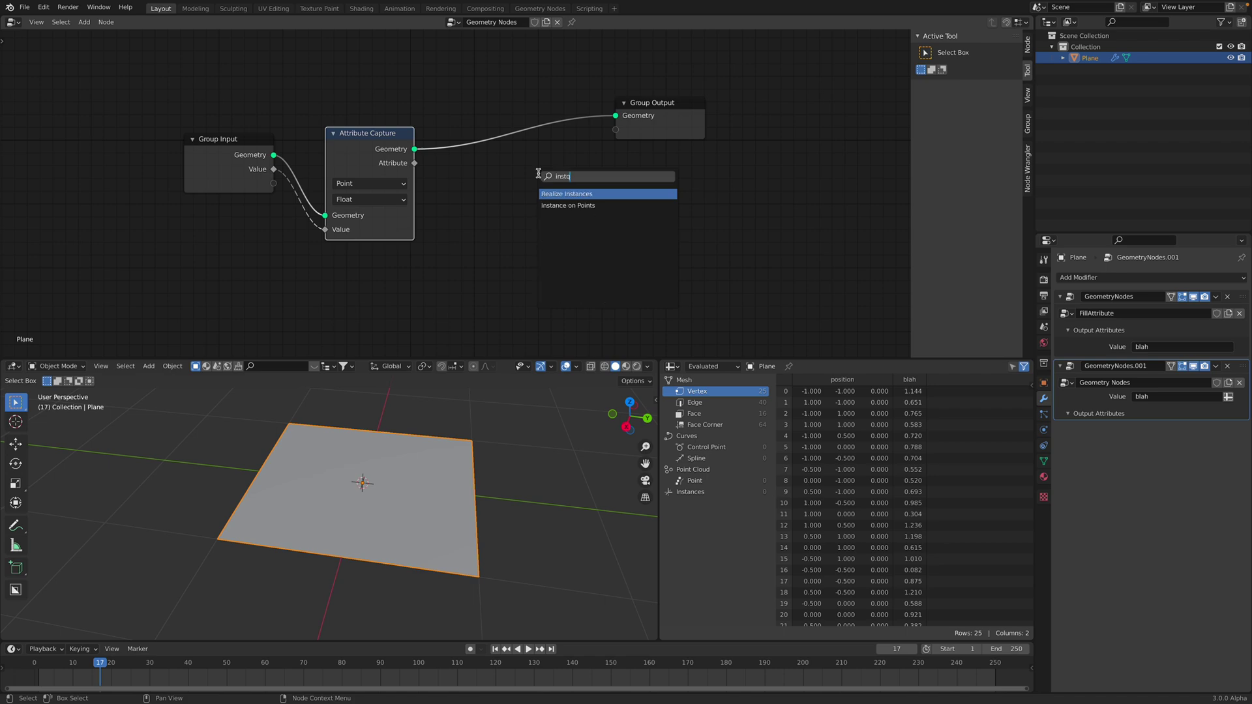
text(ta)
key(Down)
key(Return)
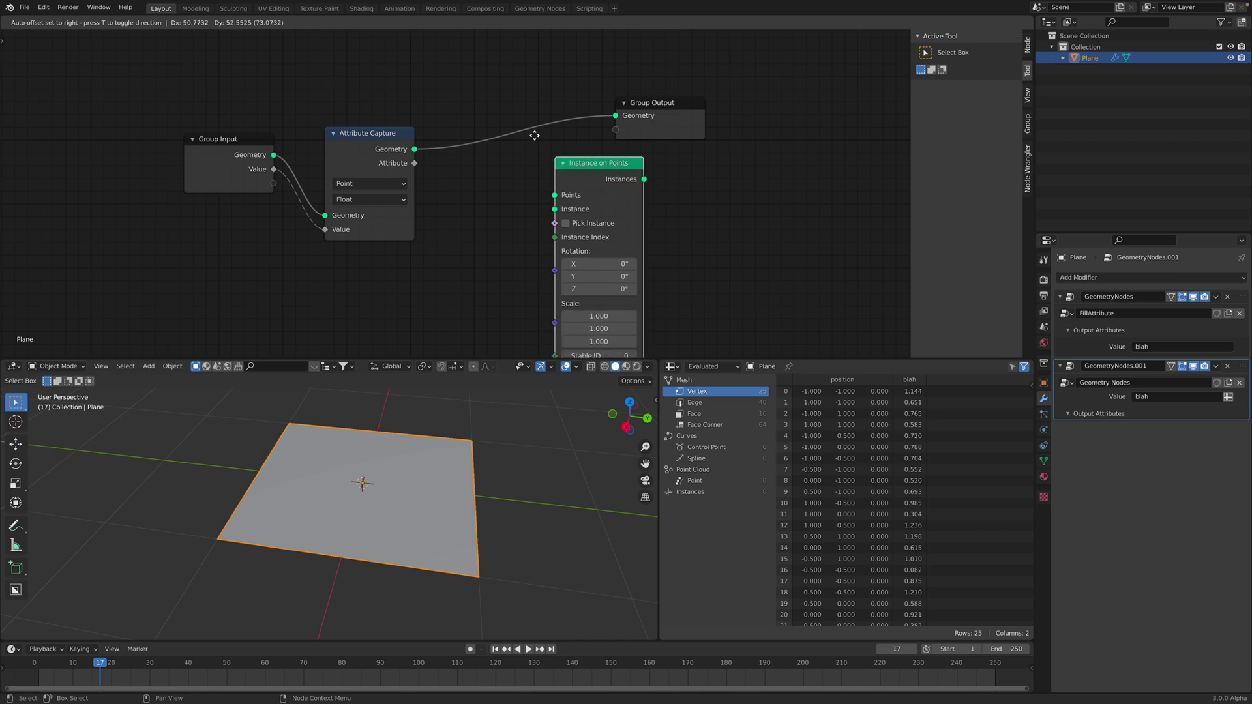
click(510, 108)
drag(510, 108, 541, 114)
drag(663, 117, 726, 97)
Add an Ico Sphere node and connect its Geometry to the Instance input of Instance on Points.
middle_drag(440, 223, 455, 197)
key(shift+a)
click(404, 272)
text(ico)
key(Return)
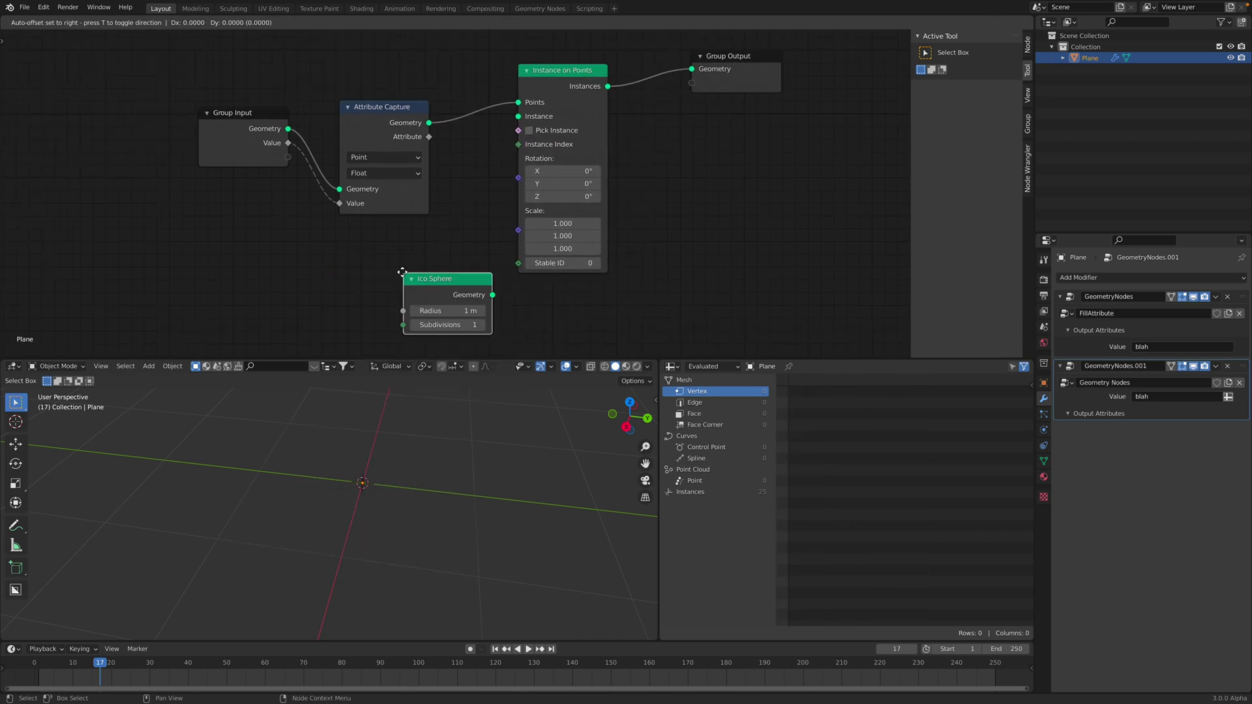
click(371, 255)
drag(460, 276, 518, 116)
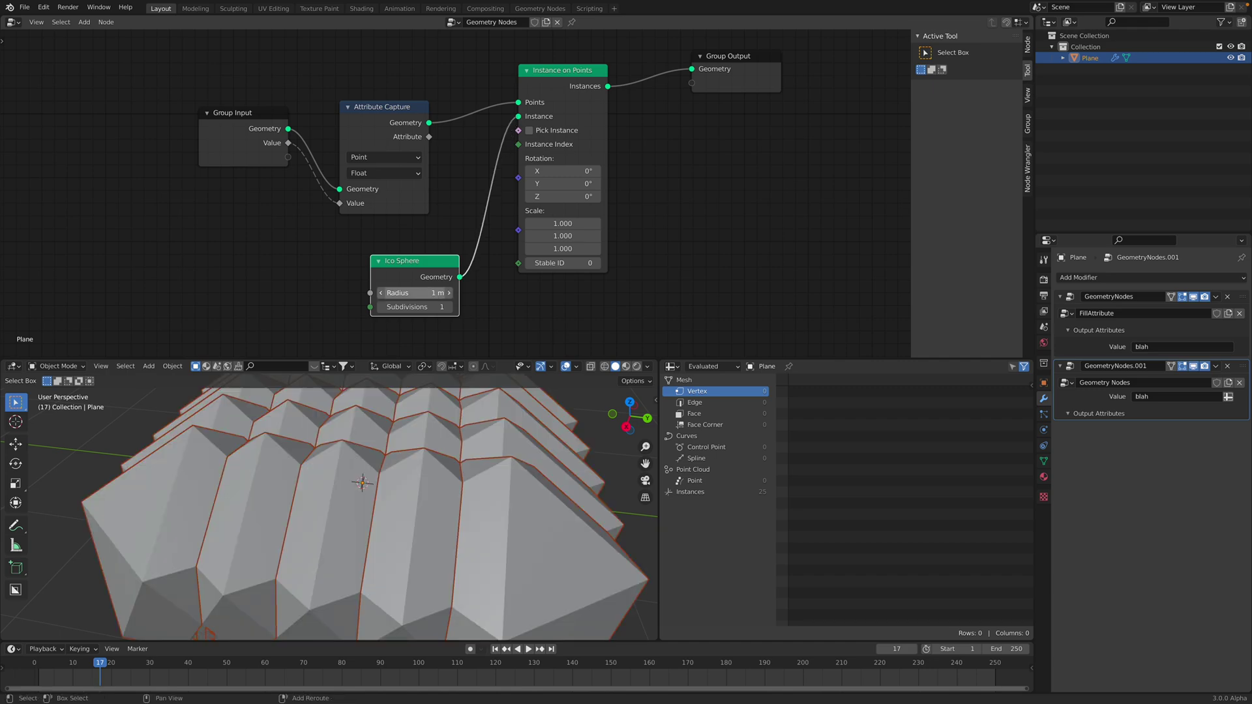
Set the Ico Sphere radius to 0.2 m and save the file.
drag(418, 292, 382, 292)
middle_drag(457, 469, 421, 475)
key(ctrl+s)
Connect the Attribute Capture node's Attribute output to the Scale of Instance on Points and save the file.
drag(582, 111, 602, 100)
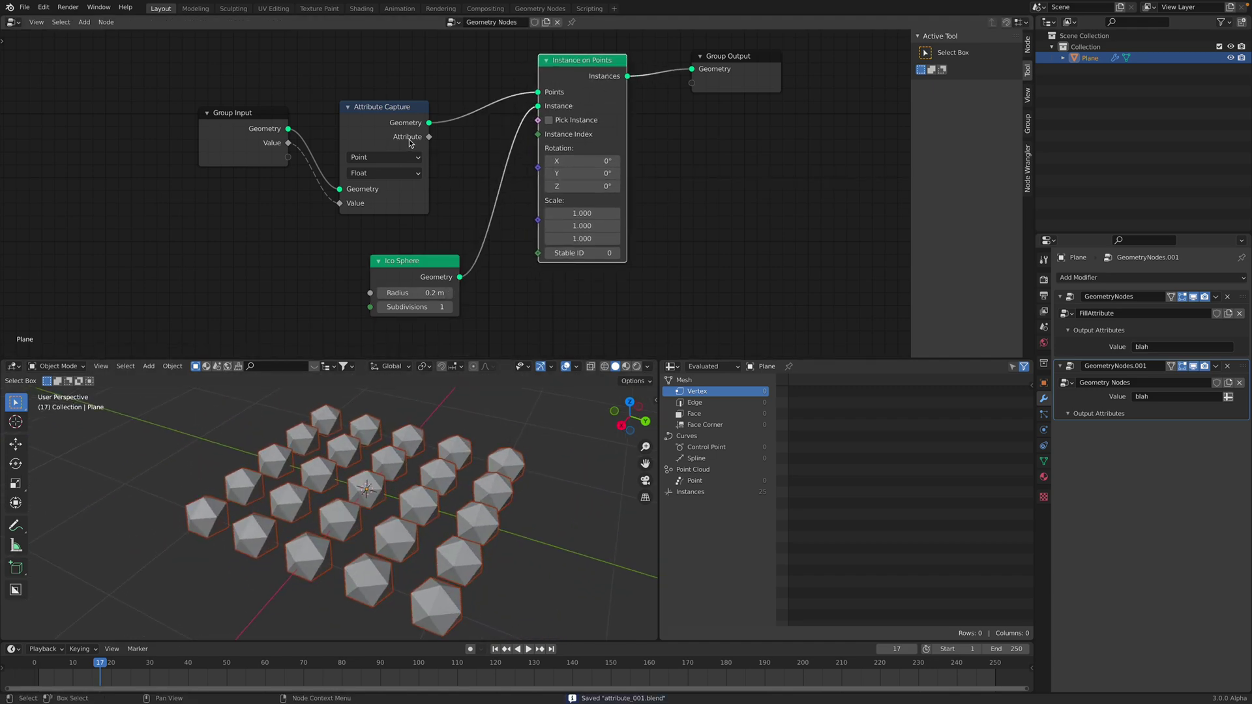
drag(430, 139, 533, 212)
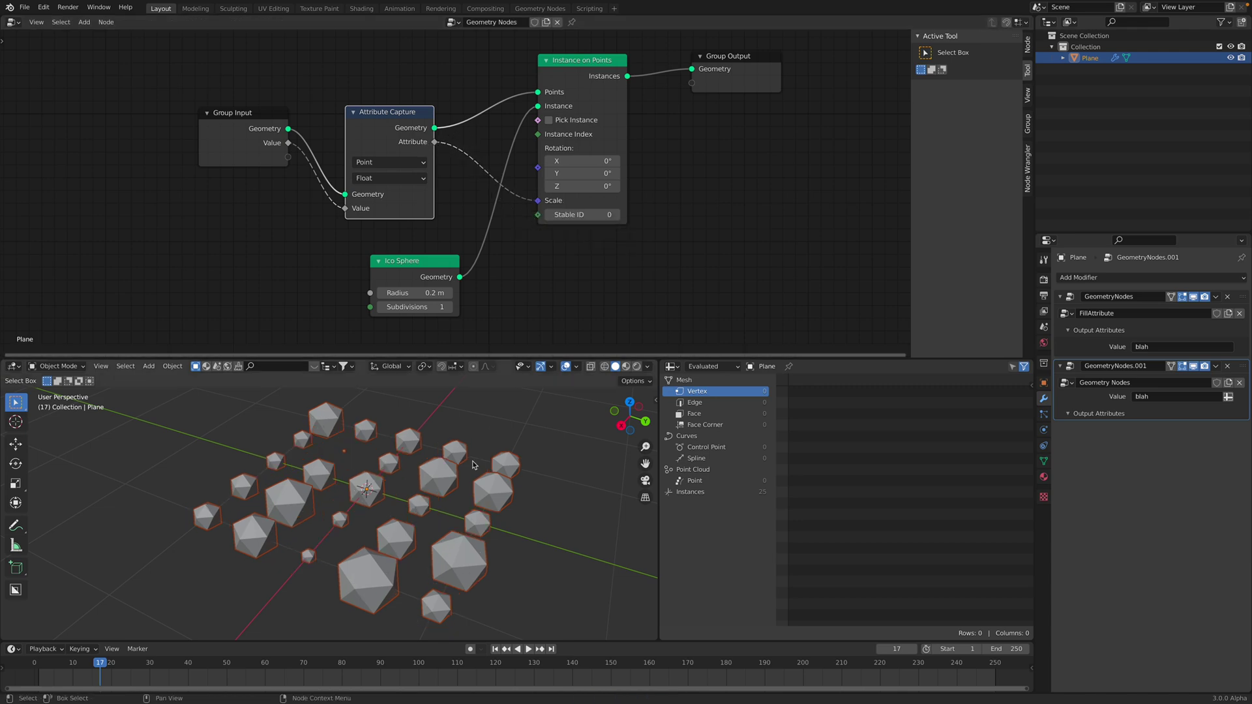
middle_drag(482, 486, 501, 474)
key(ctrl+s)
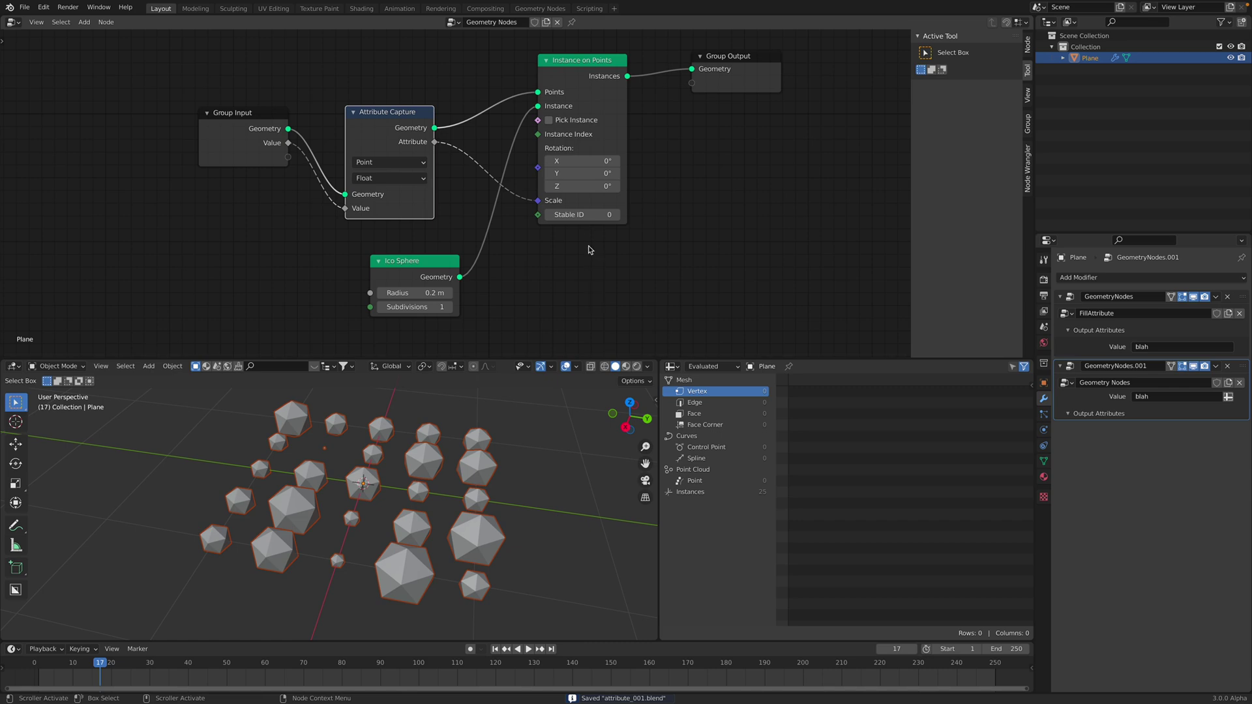
In the FillAttribute group, set Random Value to seed 264, Min 0.140 and Max 1.540, save, and tighten the node layout.
click(1241, 297)
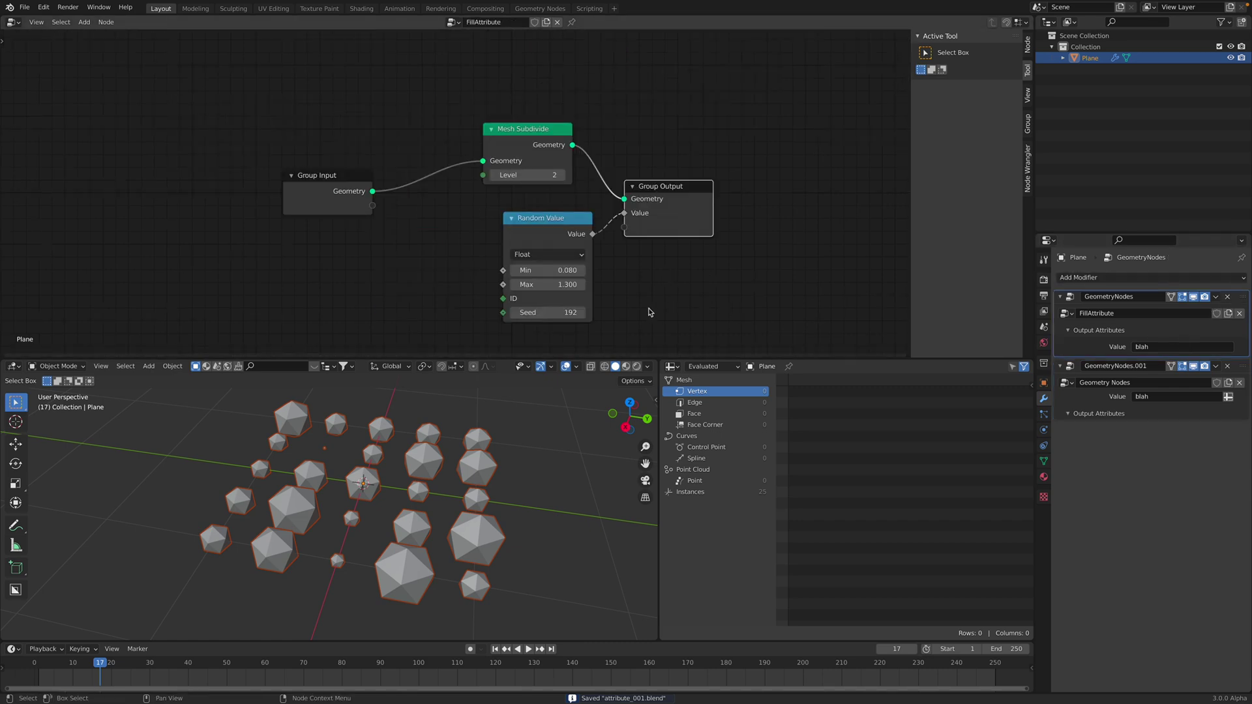
drag(551, 313, 598, 313)
drag(548, 270, 575, 284)
key(ctrl+s)
drag(560, 231, 531, 231)
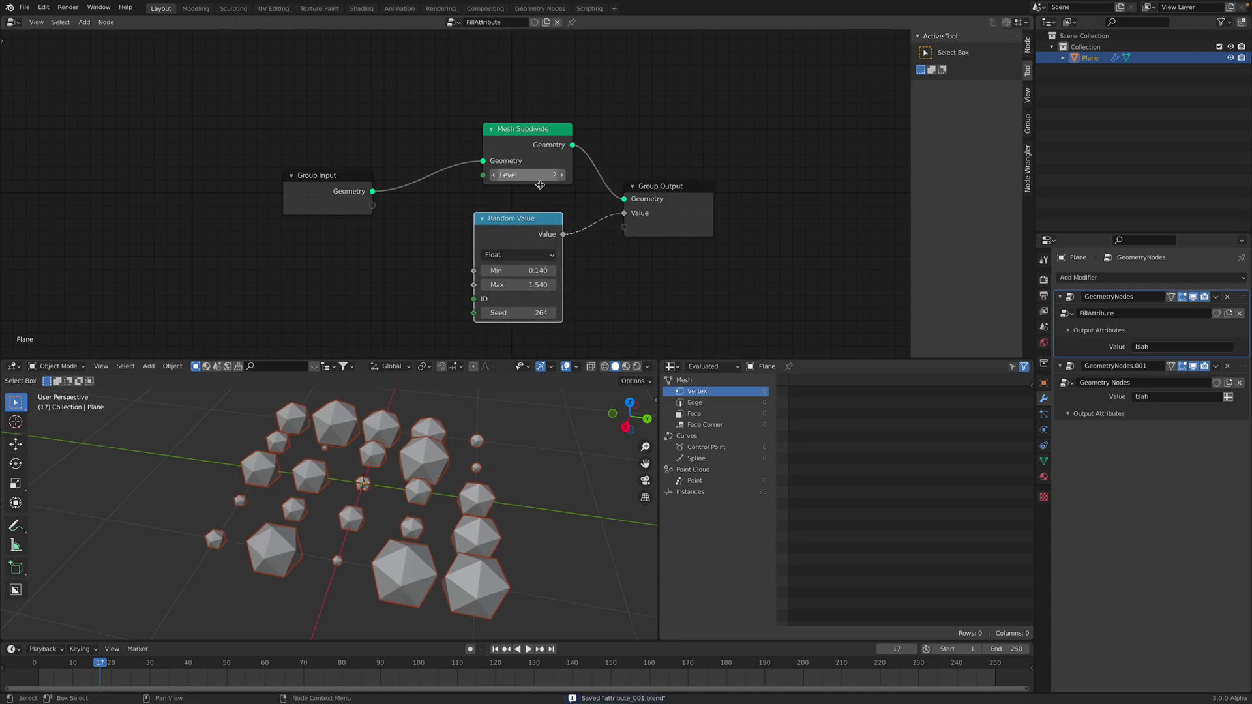
drag(358, 189, 405, 190)
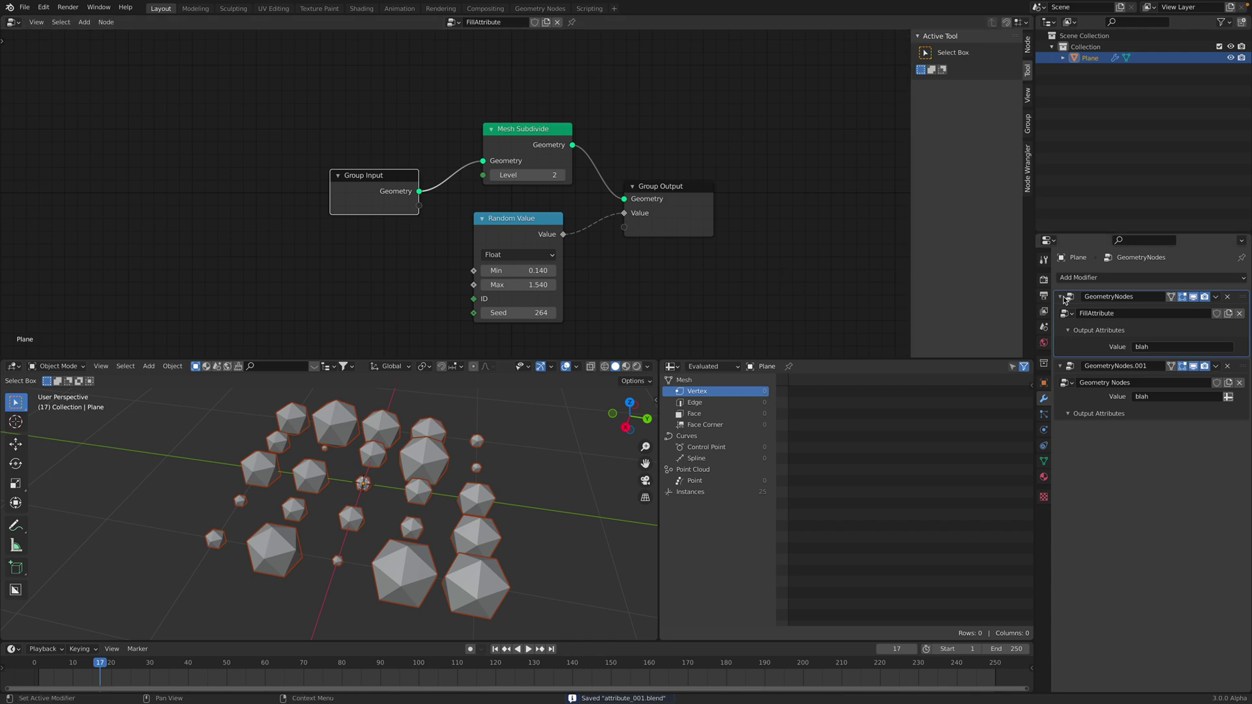
Review the plane's mesh attributes and set the FillAttribute group's Random Value seed to 646.
click(1043, 461)
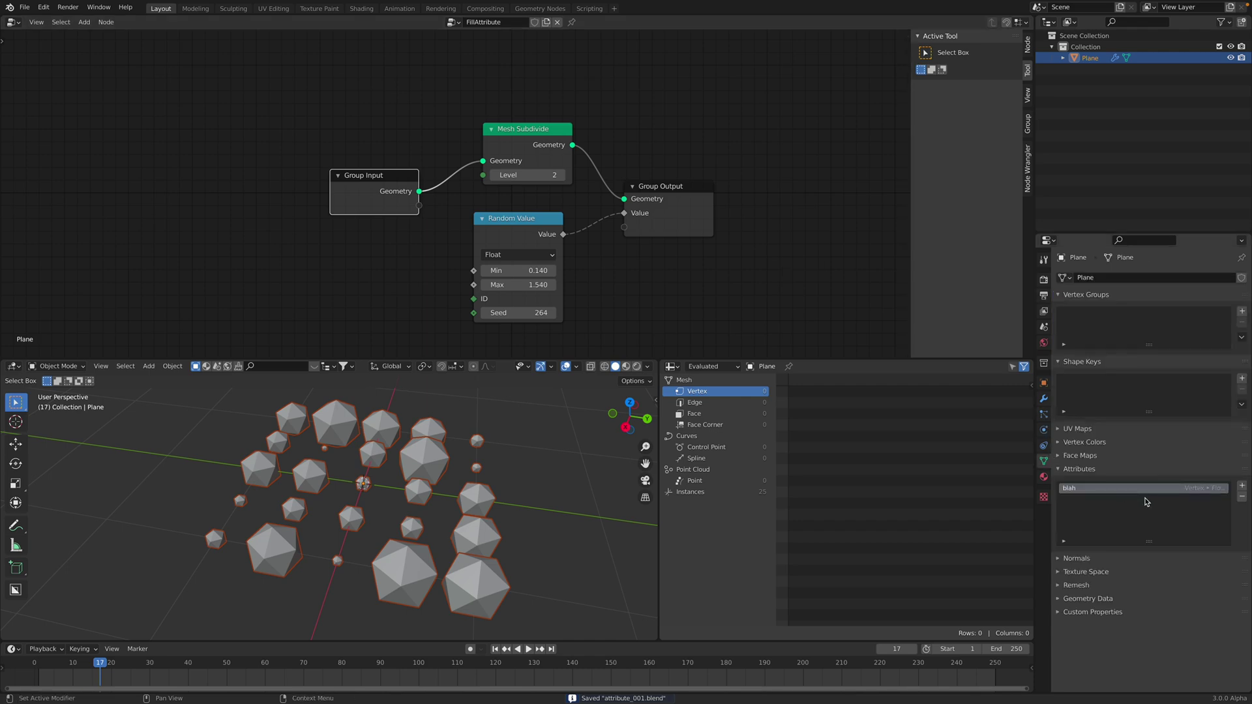
click(1043, 398)
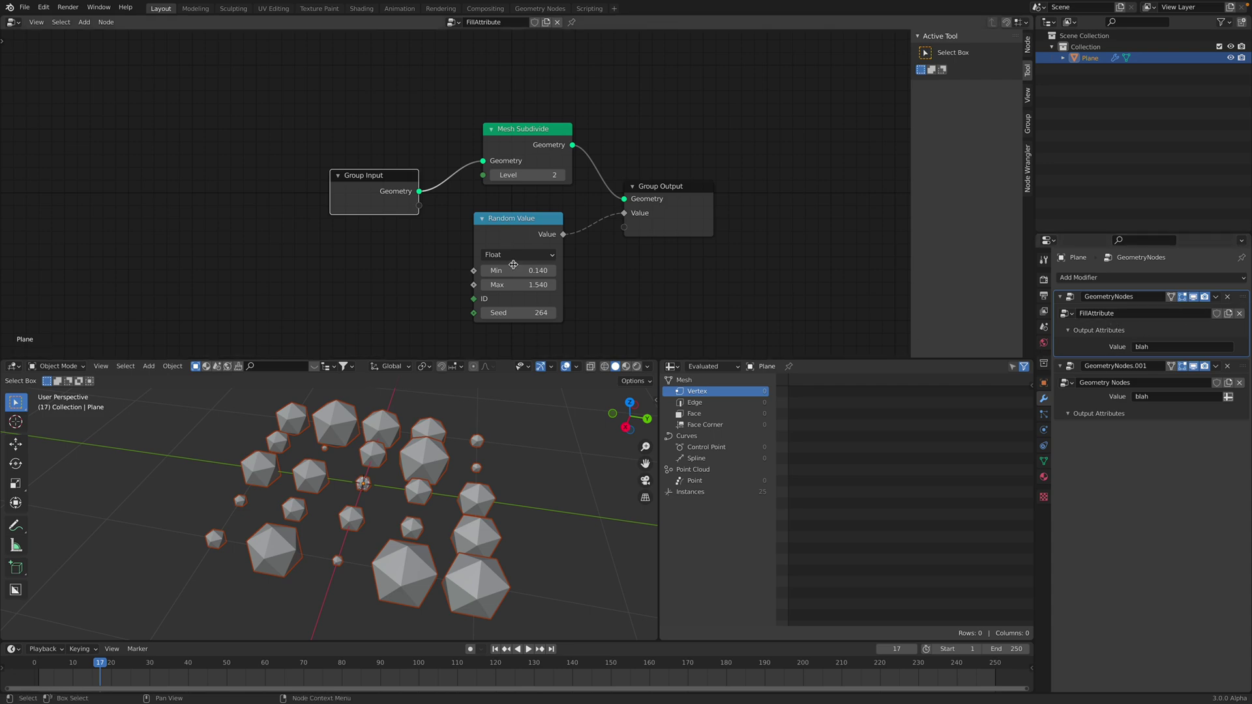
drag(519, 313, 573, 313)
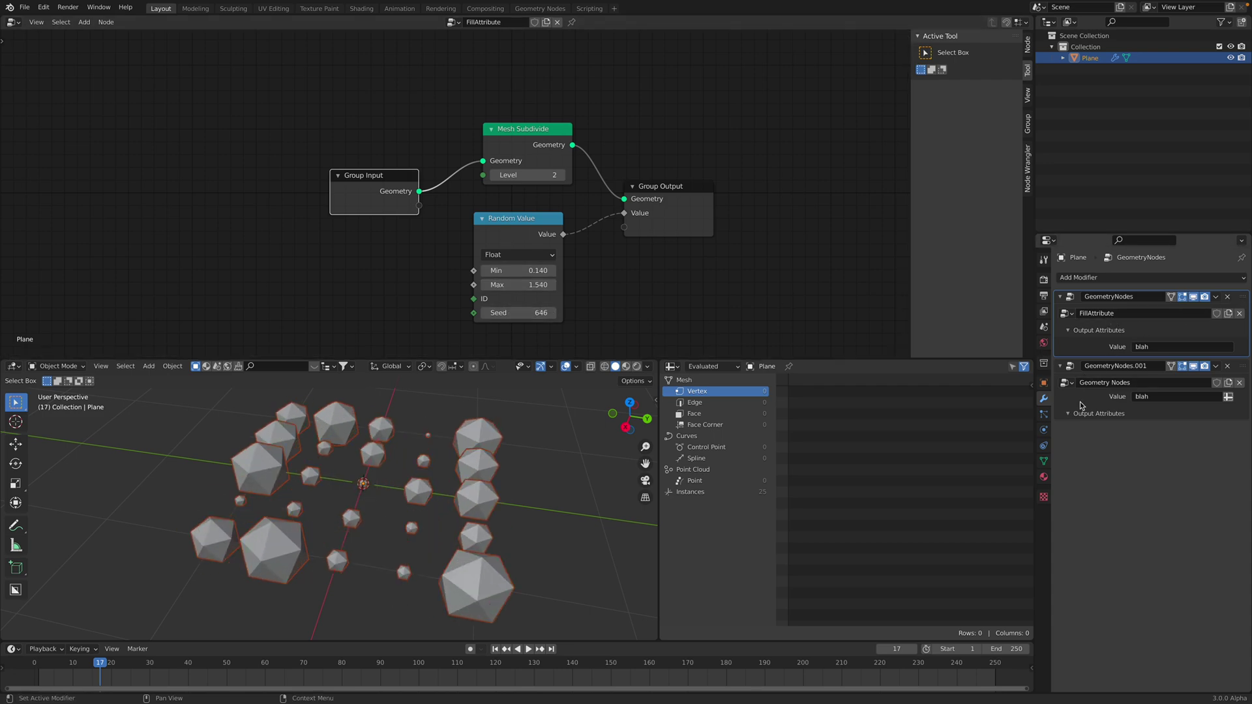
Show the second modifier's node group and realign its Attribute Capture, Instance on Points and Group Output nodes.
click(1245, 374)
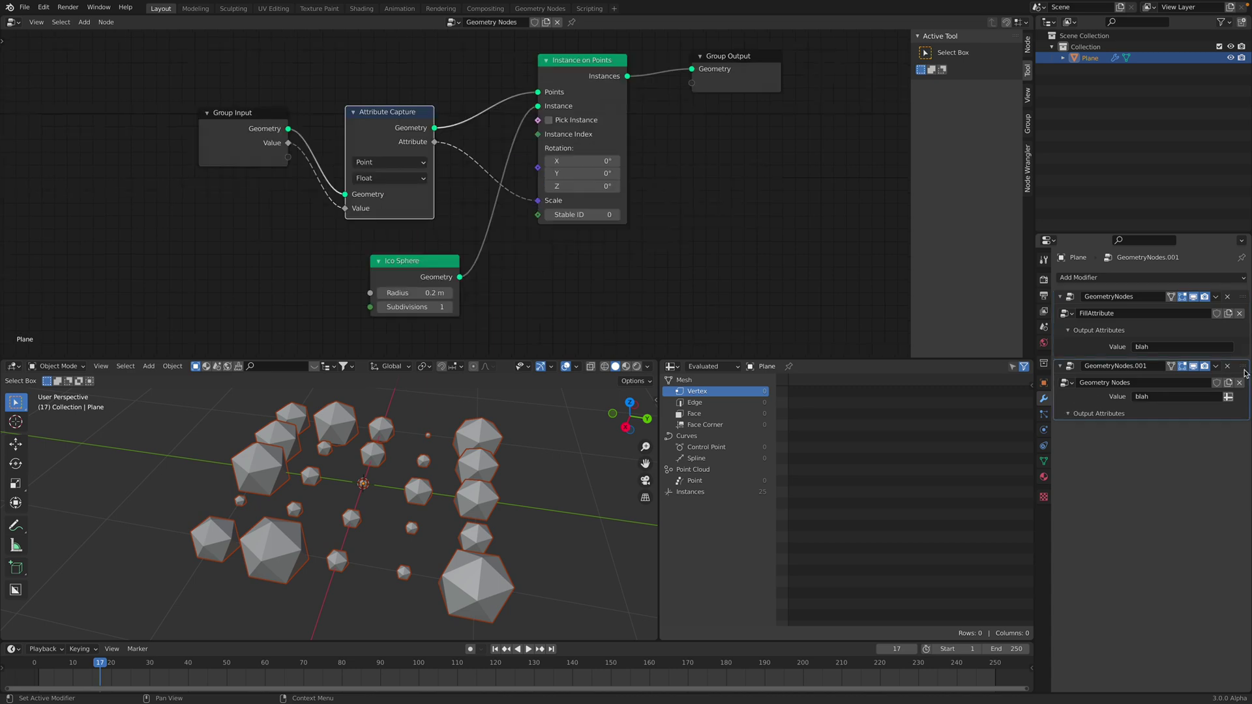
drag(410, 133, 419, 103)
drag(595, 73, 590, 85)
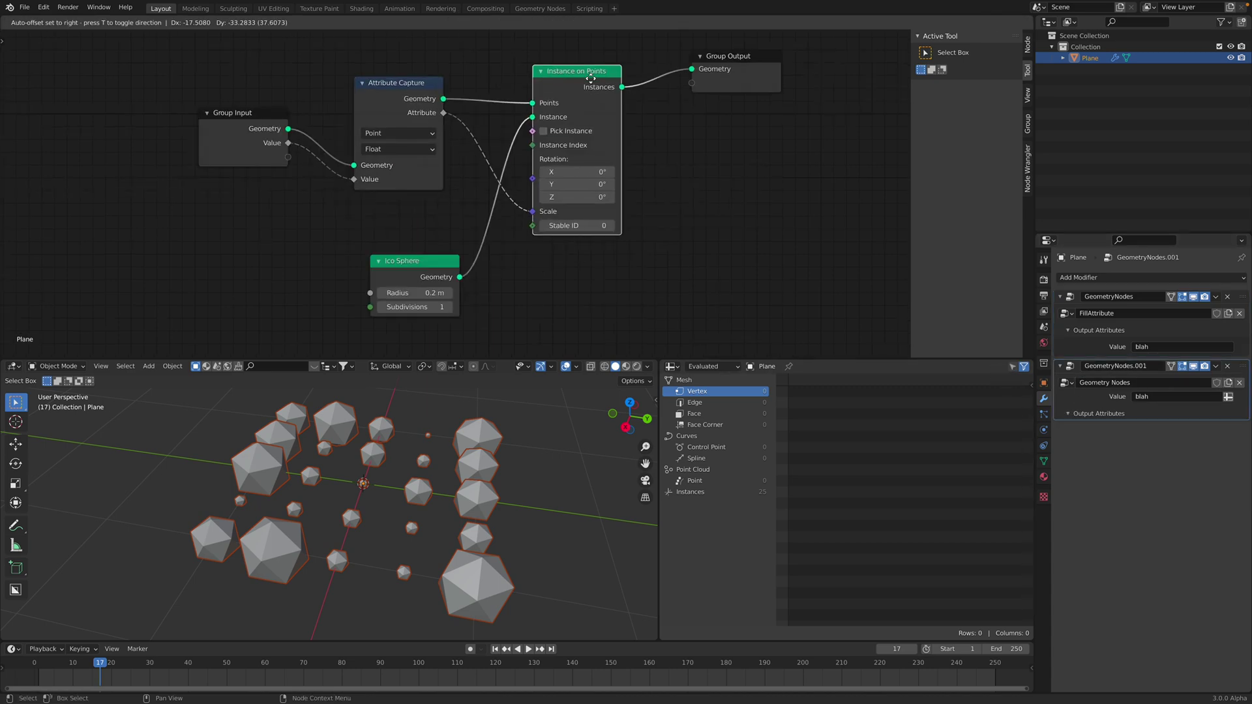
drag(721, 66, 716, 83)
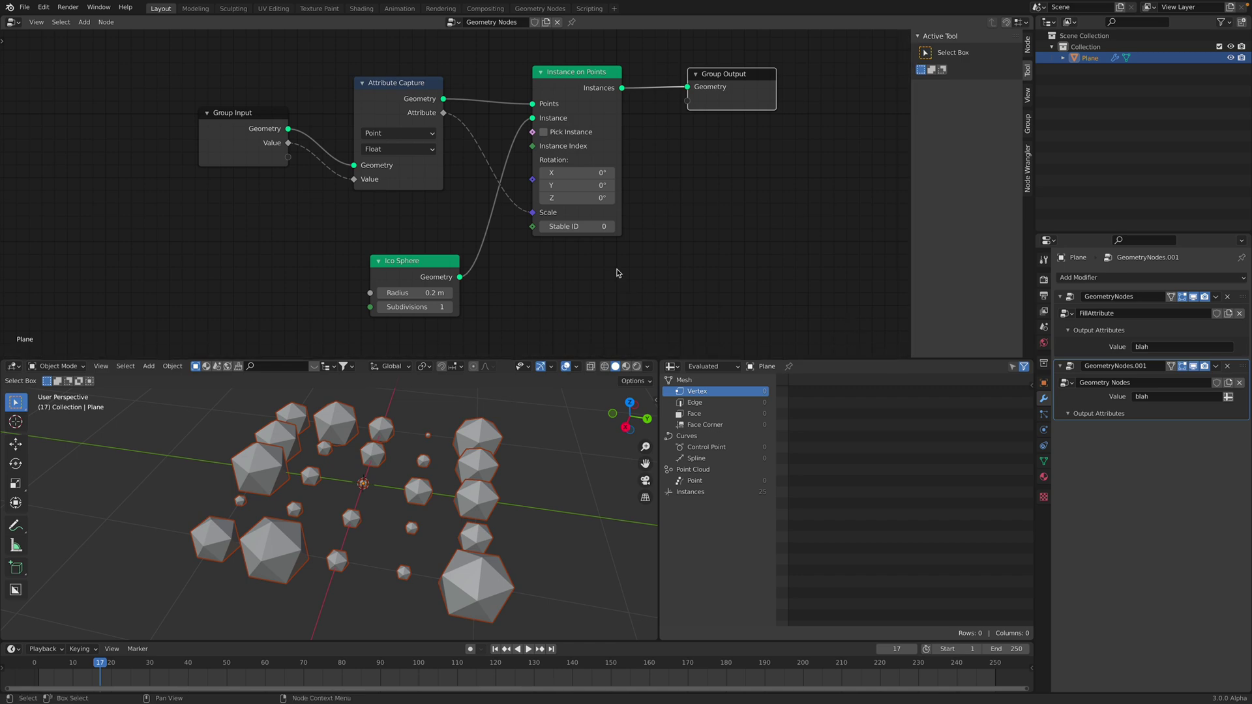
drag(403, 104, 403, 127)
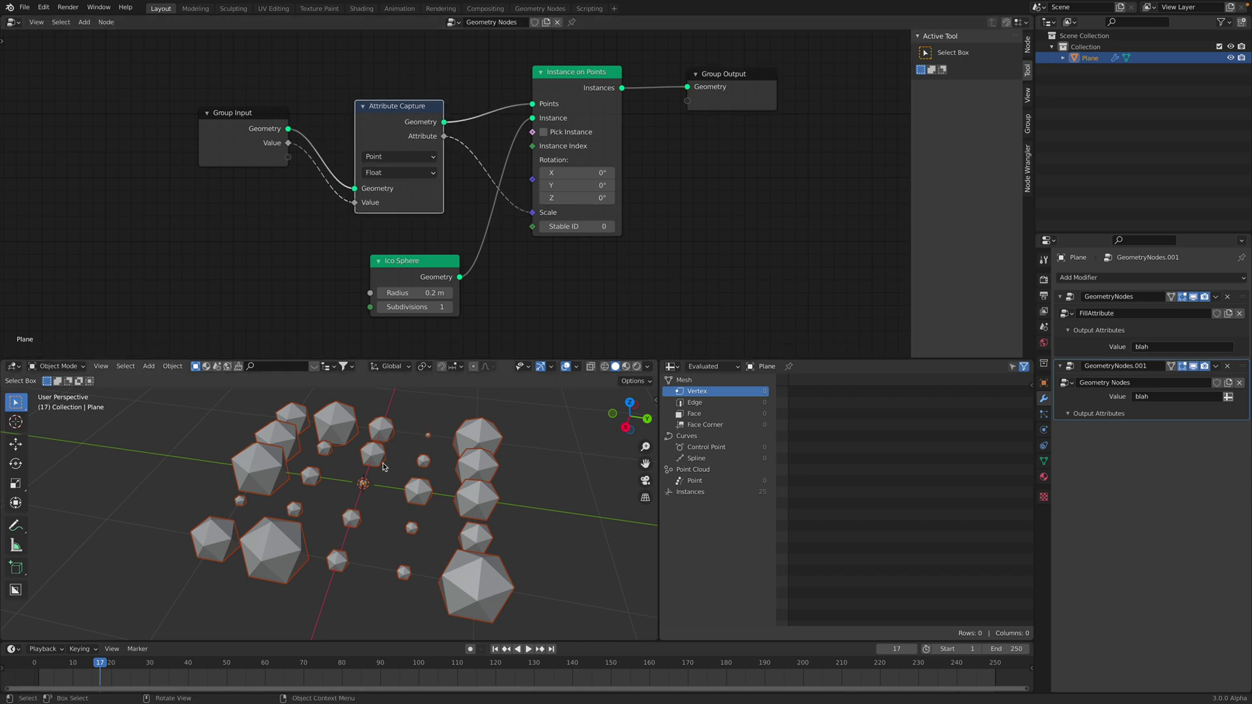
middle_drag(411, 424, 421, 395)
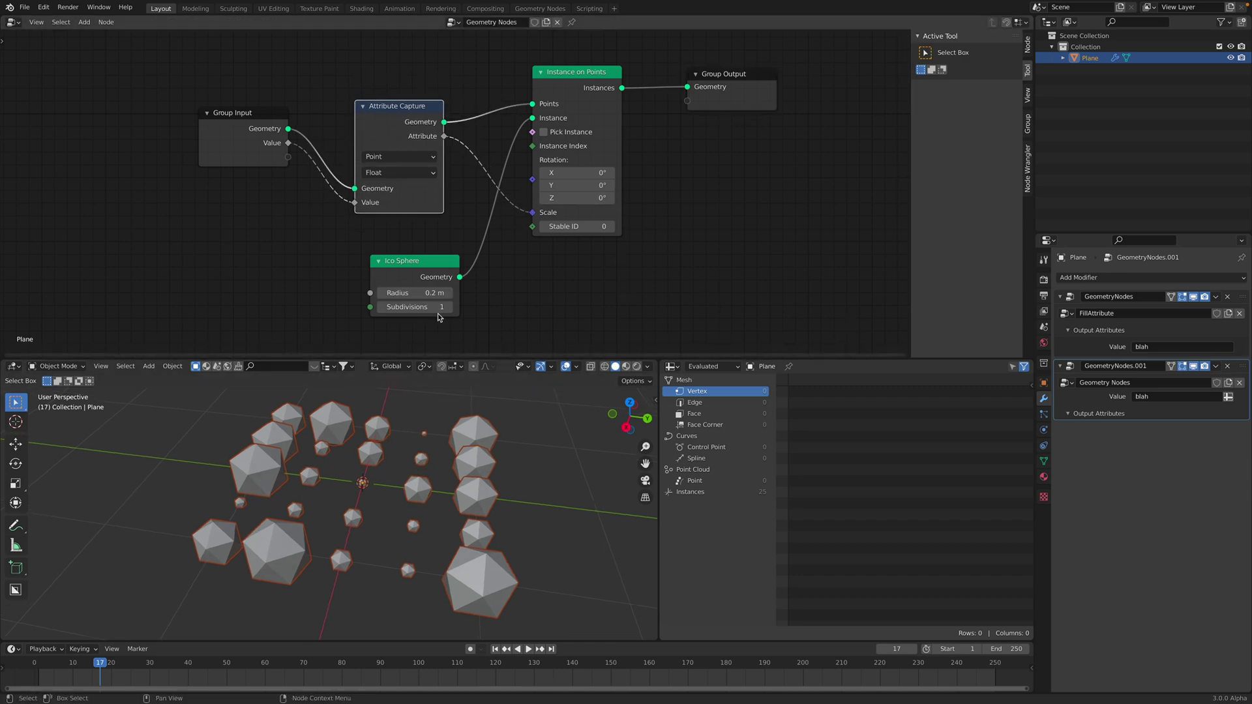
Collapse the Attribute Capture node, arrange the surrounding nodes into a compact layout, and save the file.
drag(405, 137, 377, 145)
click(368, 111)
drag(253, 126, 294, 101)
drag(576, 72, 566, 57)
drag(723, 73, 698, 82)
drag(410, 264, 394, 201)
key(ctrl+s)
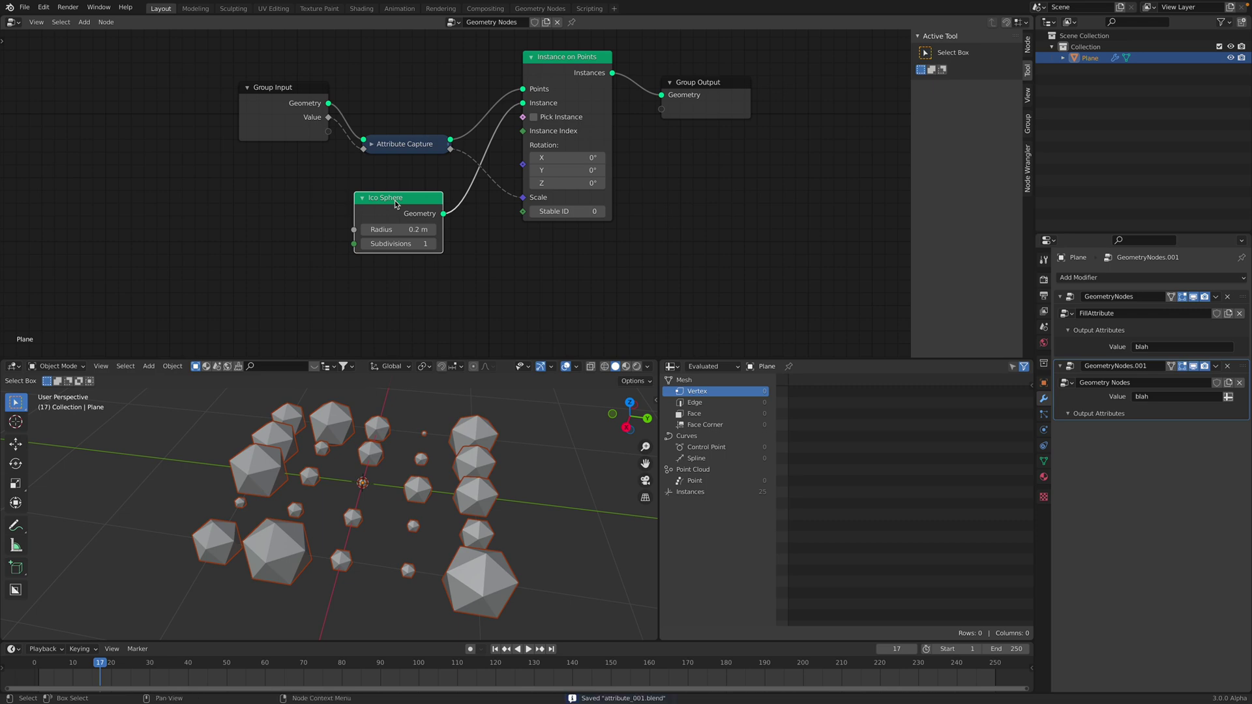
Hide the node editor's sidebar to give the node tree more room.
middle_drag(394, 201, 399, 216)
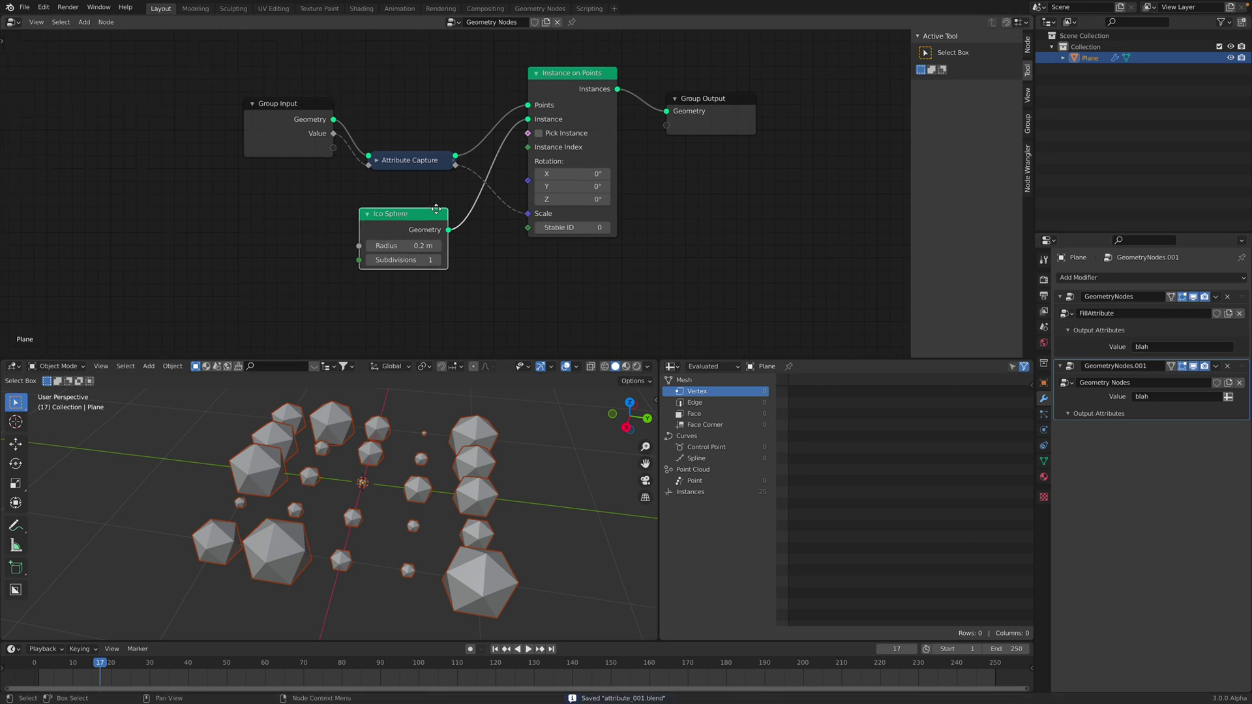
scroll(436, 194, up, 1)
middle_drag(486, 191, 512, 219)
scroll(500, 200, down, 1)
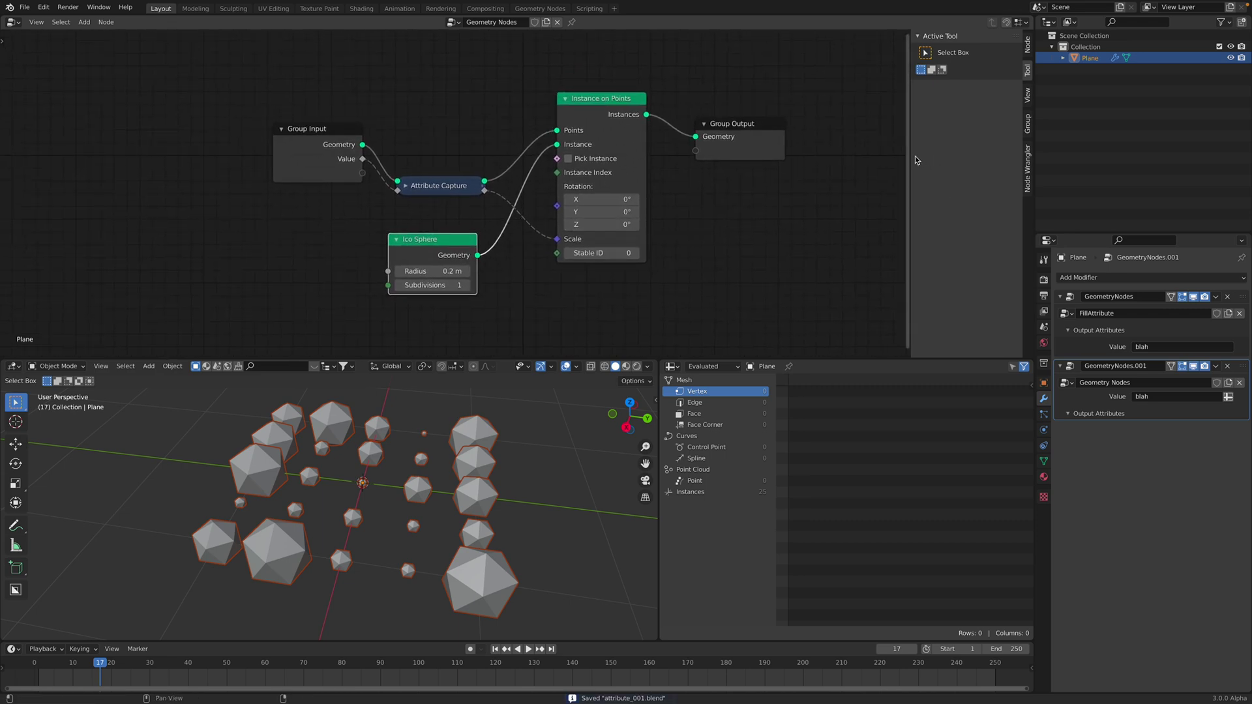
key(n)
middle_drag(835, 207, 910, 209)
scroll(652, 238, down, 2)
middle_drag(644, 241, 705, 240)
middle_drag(365, 464, 353, 464)
scroll(610, 246, down, 1)
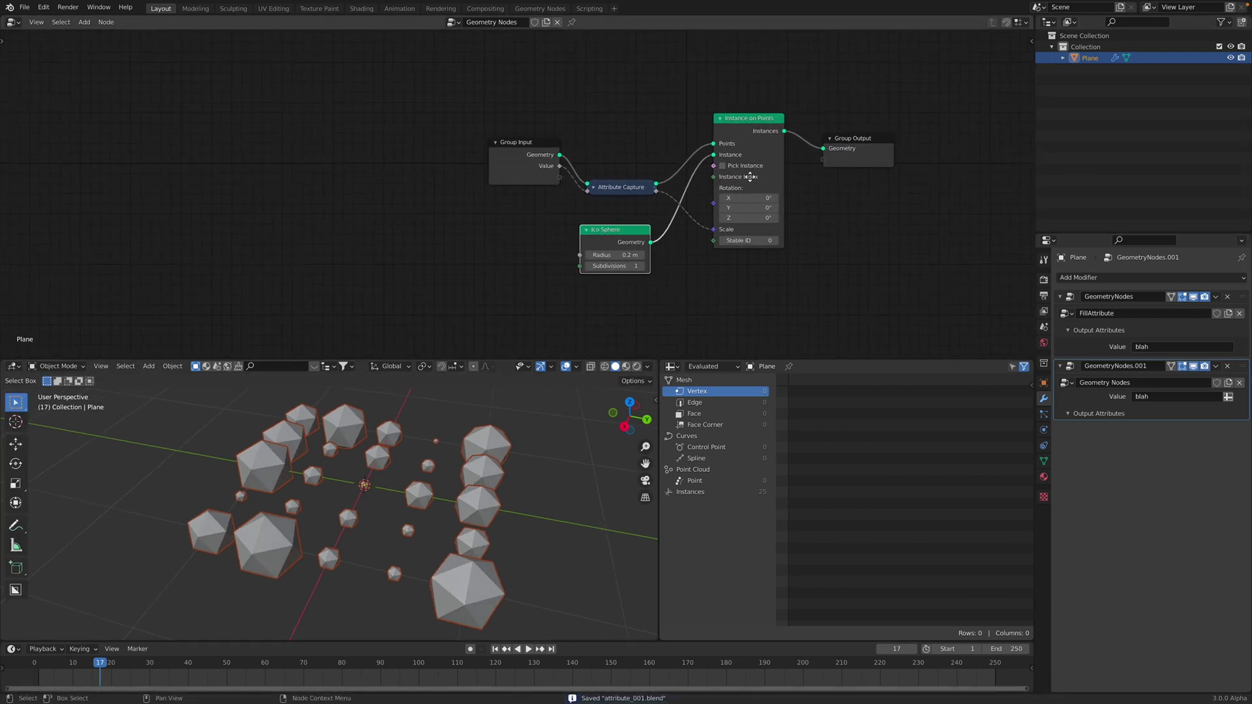
middle_drag(752, 173, 781, 172)
Split the node editor into two areas and create a new Sverchok node tree in the new one.
drag(1028, 31, 574, 60)
click(13, 21)
click(39, 88)
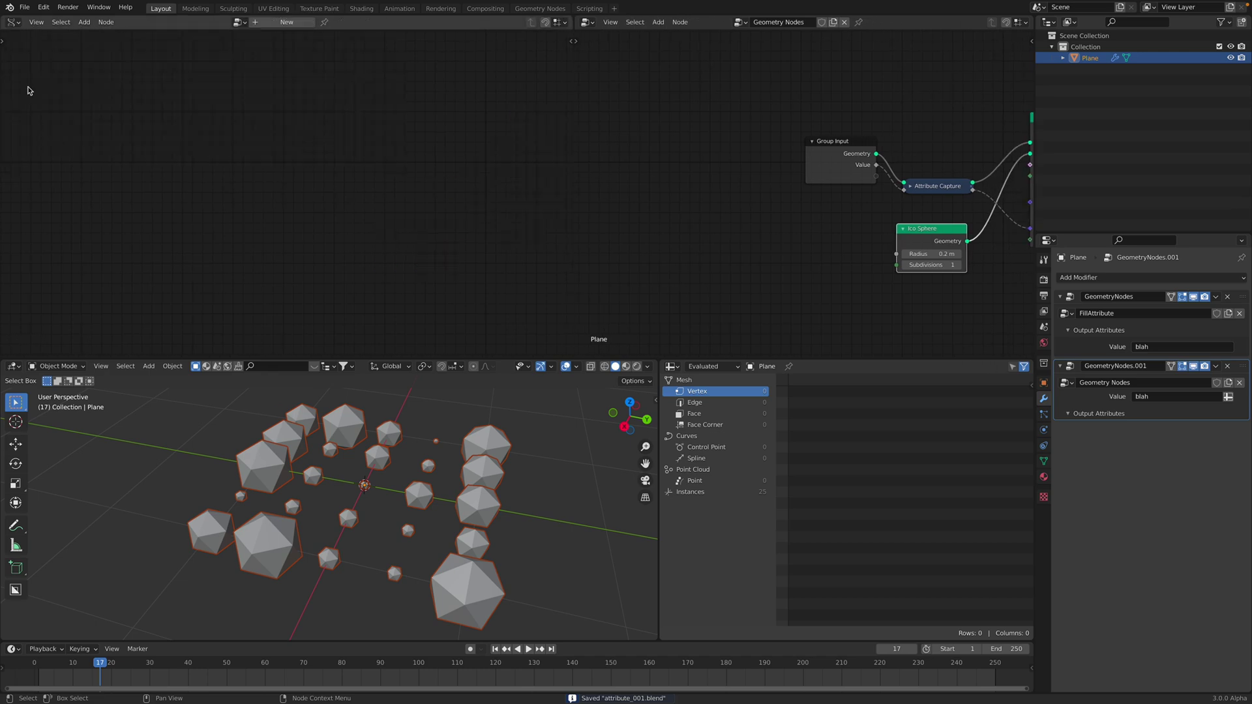
click(280, 22)
Add a Set mesh attribute node to the Sverchok tree and widen it.
key(alt+space)
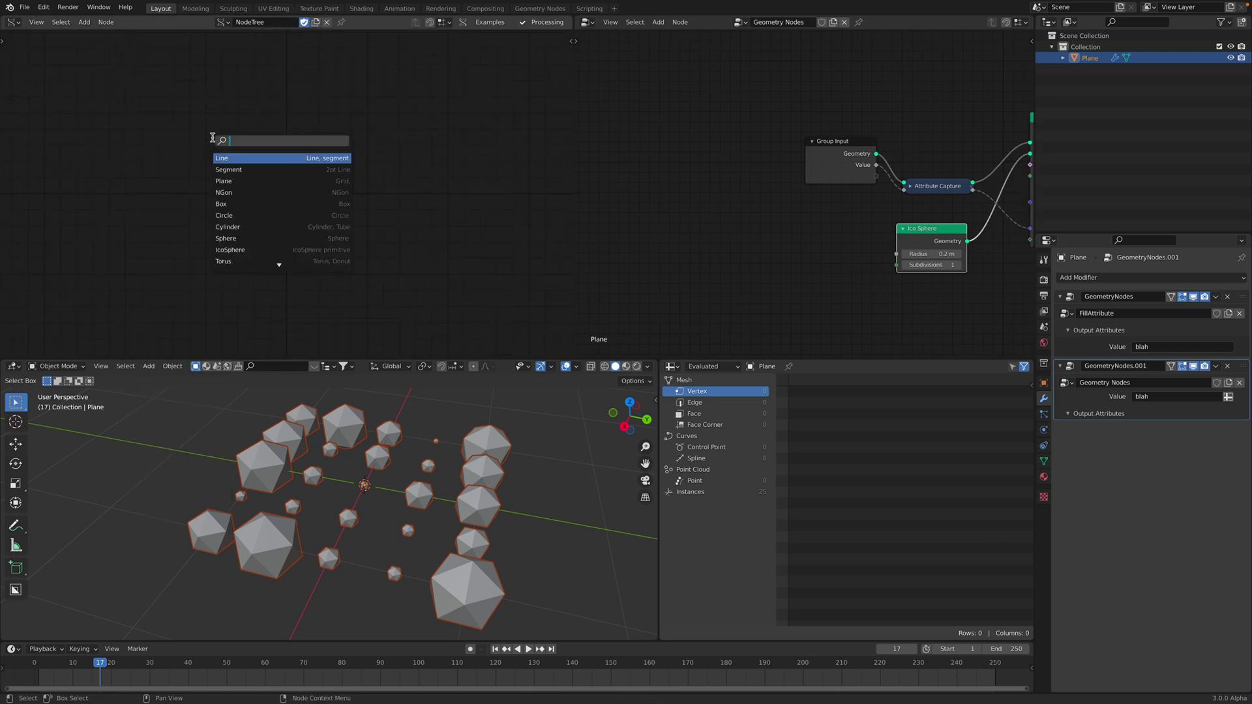
text(attr)
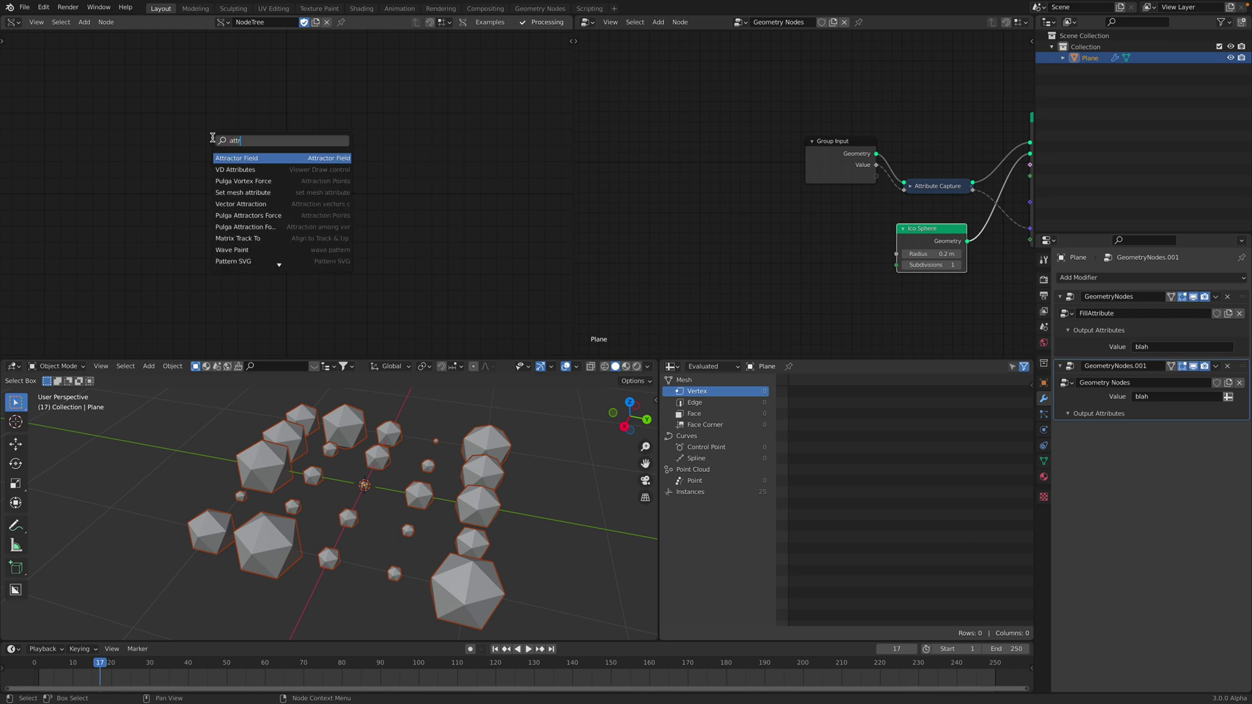
key(Down)
key(Down)
key(Return)
click(164, 150)
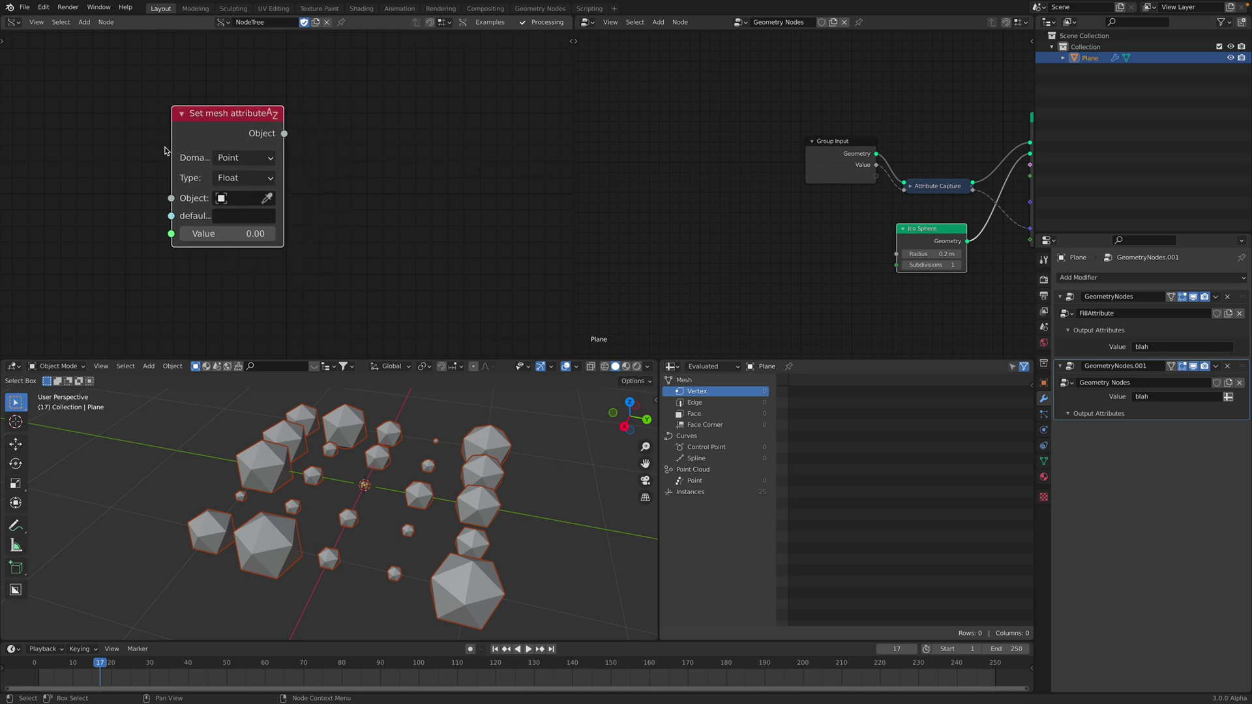
drag(172, 146, 203, 126)
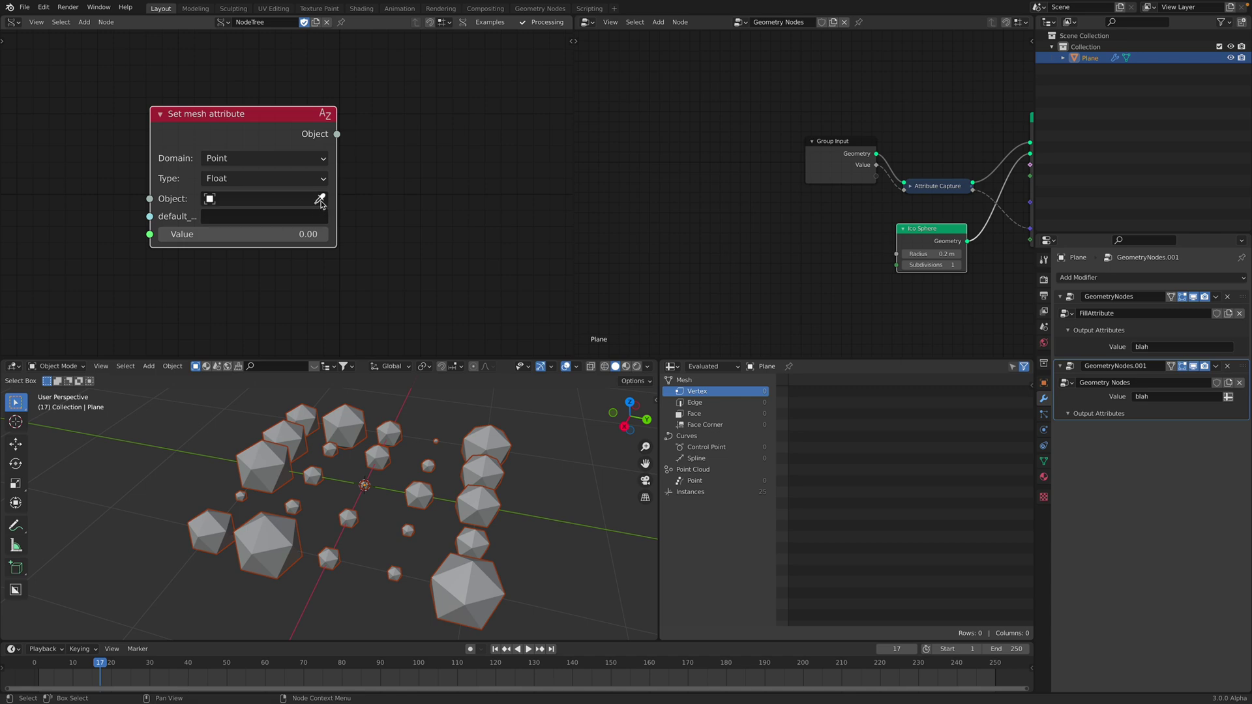
Assign the Plane as the Set mesh attribute node's object and widen the node until its property labels are readable.
click(319, 199)
click(394, 455)
middle_drag(394, 455, 400, 426)
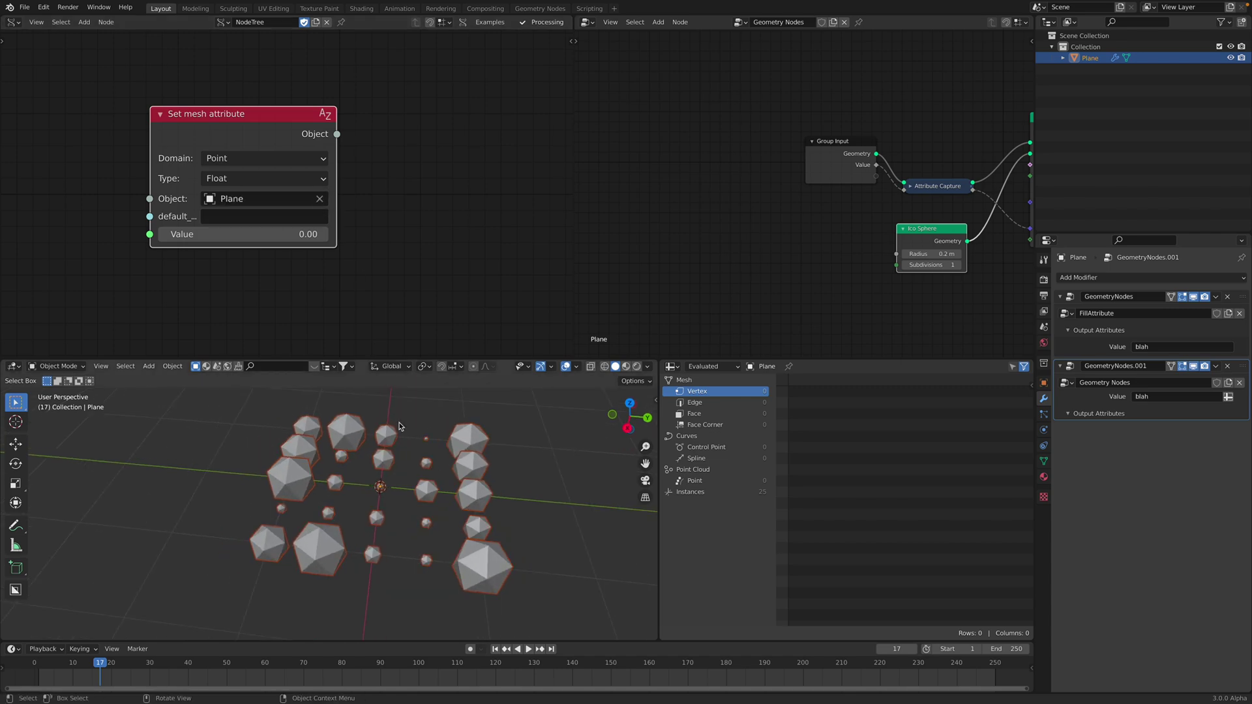
drag(337, 202, 377, 202)
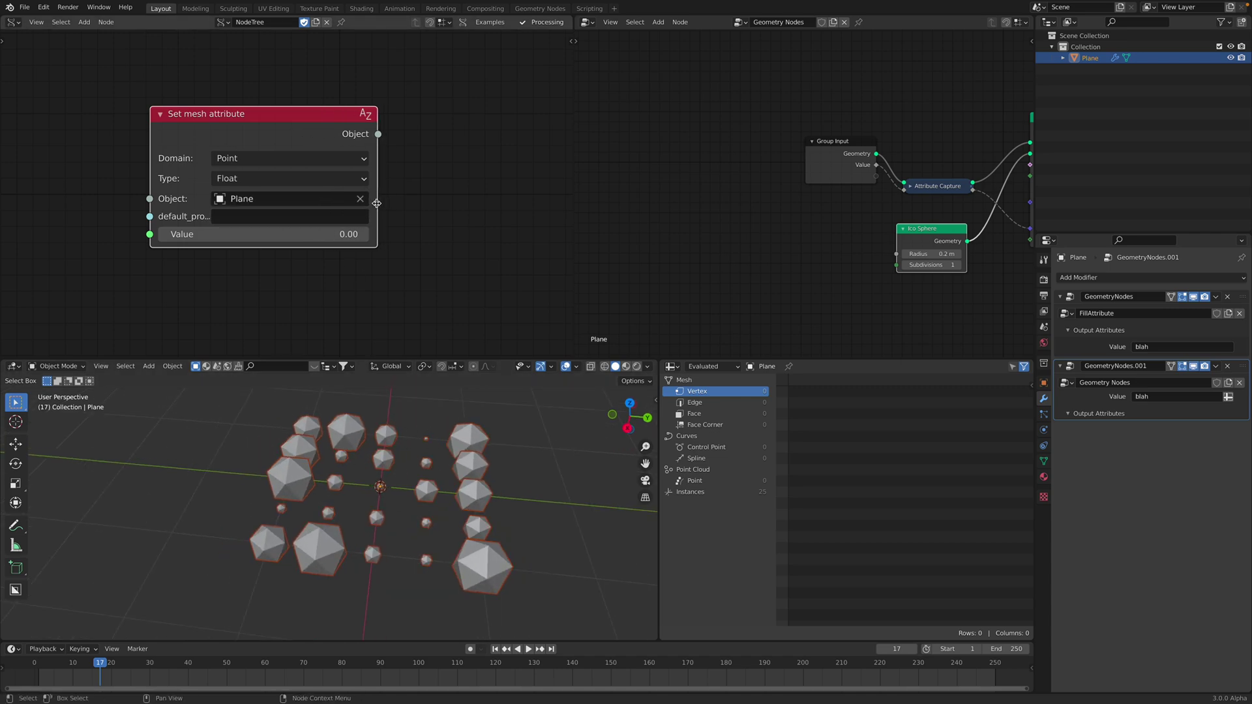
scroll(193, 165, down, 1)
drag(171, 155, 98, 157)
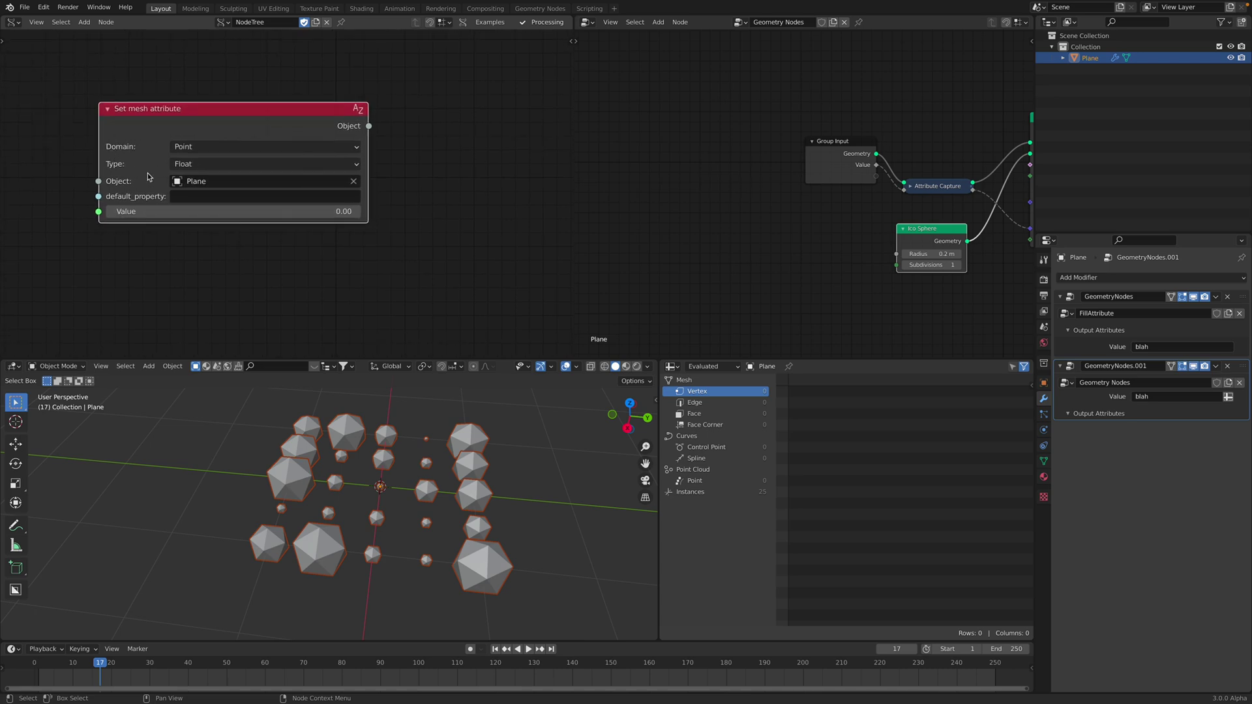
Name the mesh attribute haha, set its value to 0.18, and save the file.
click(212, 197)
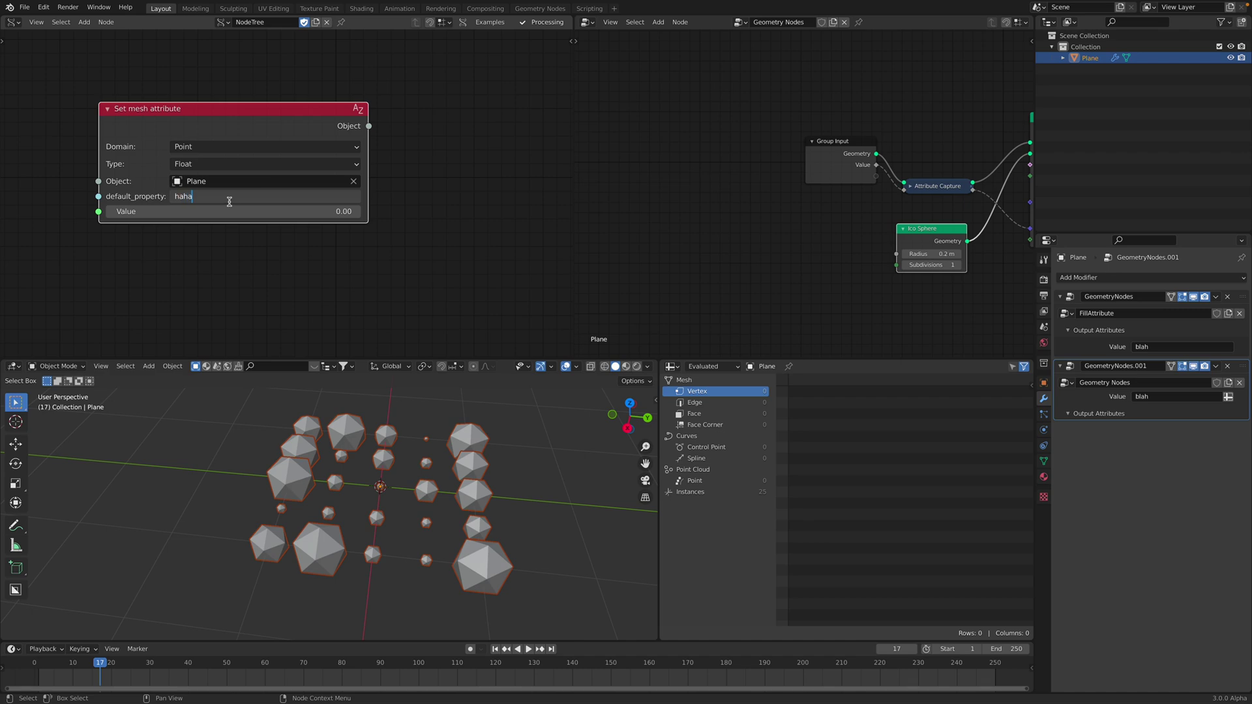
key(Return)
drag(266, 210, 306, 210)
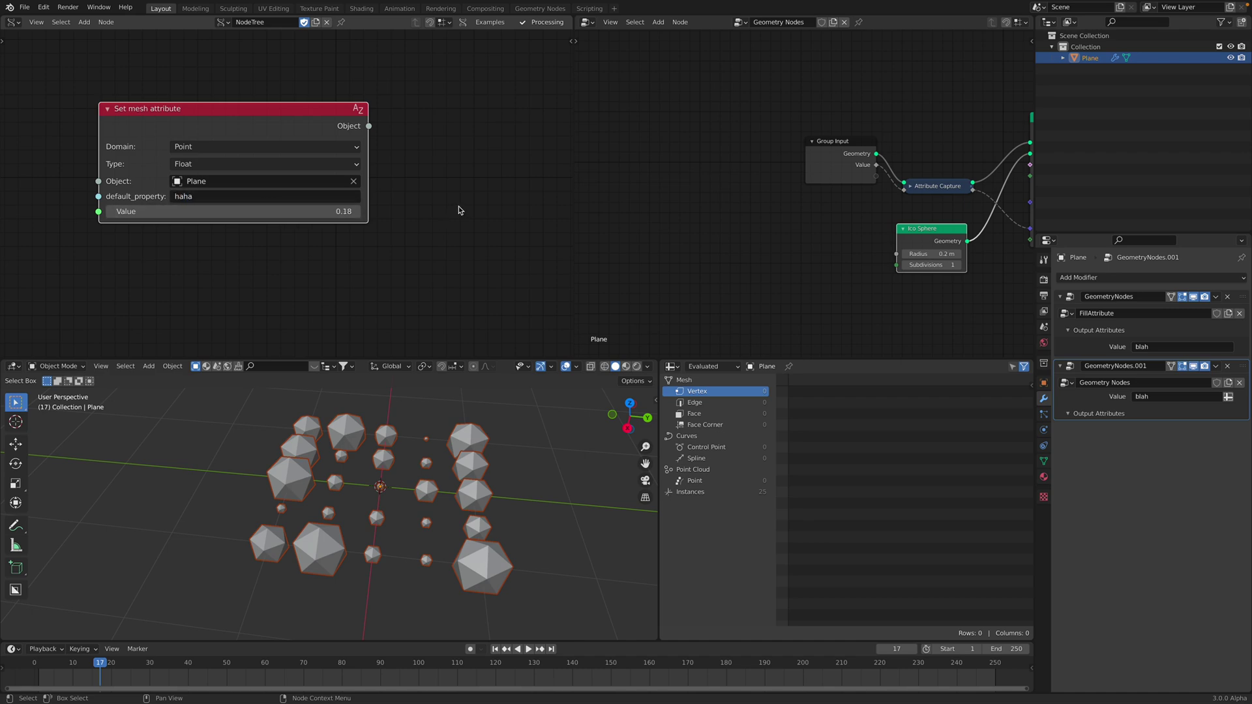
key(ctrl+s)
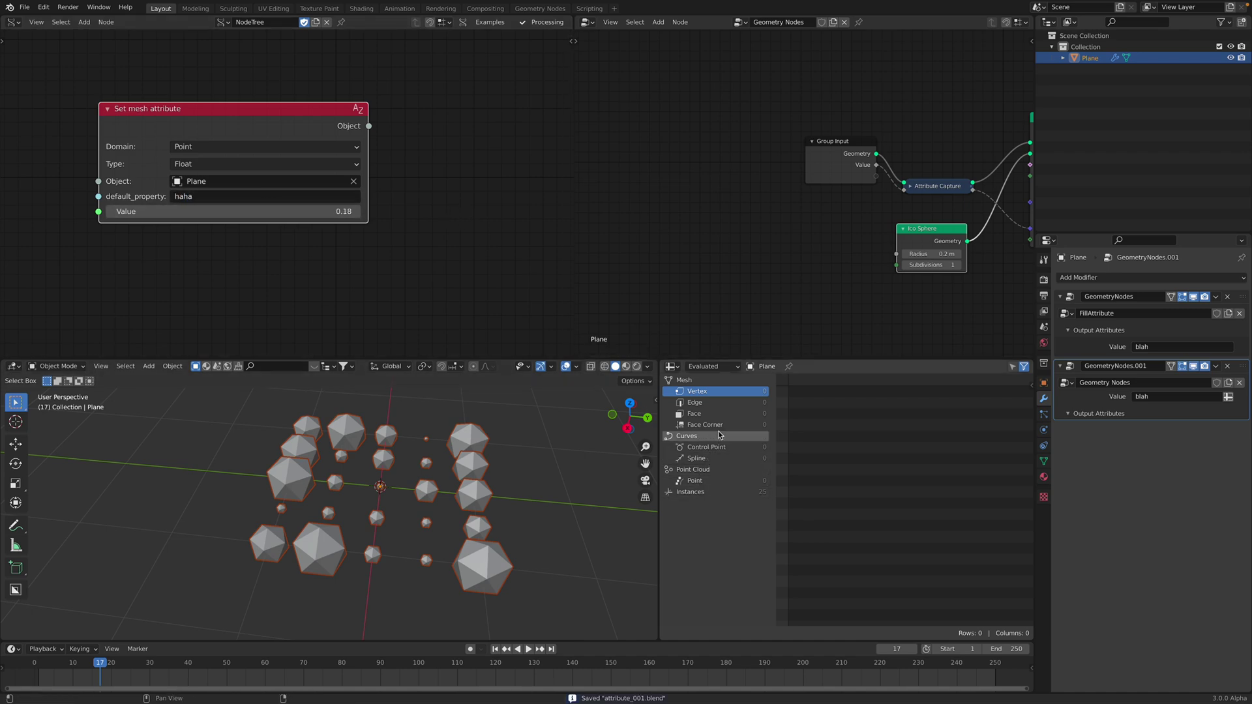
Show the plane's mesh attribute list and switch the spreadsheet to the Original data to examine the haha values.
click(1043, 460)
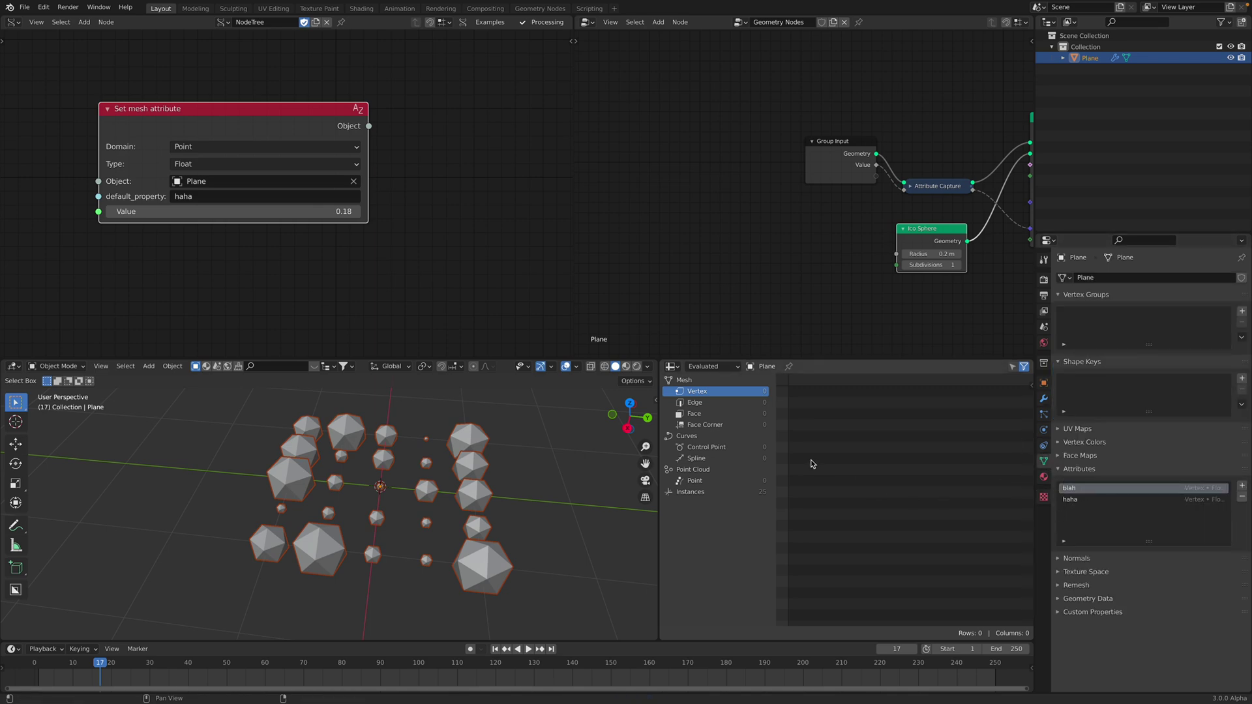
middle_drag(764, 165, 686, 186)
scroll(725, 180, down, 3)
click(711, 366)
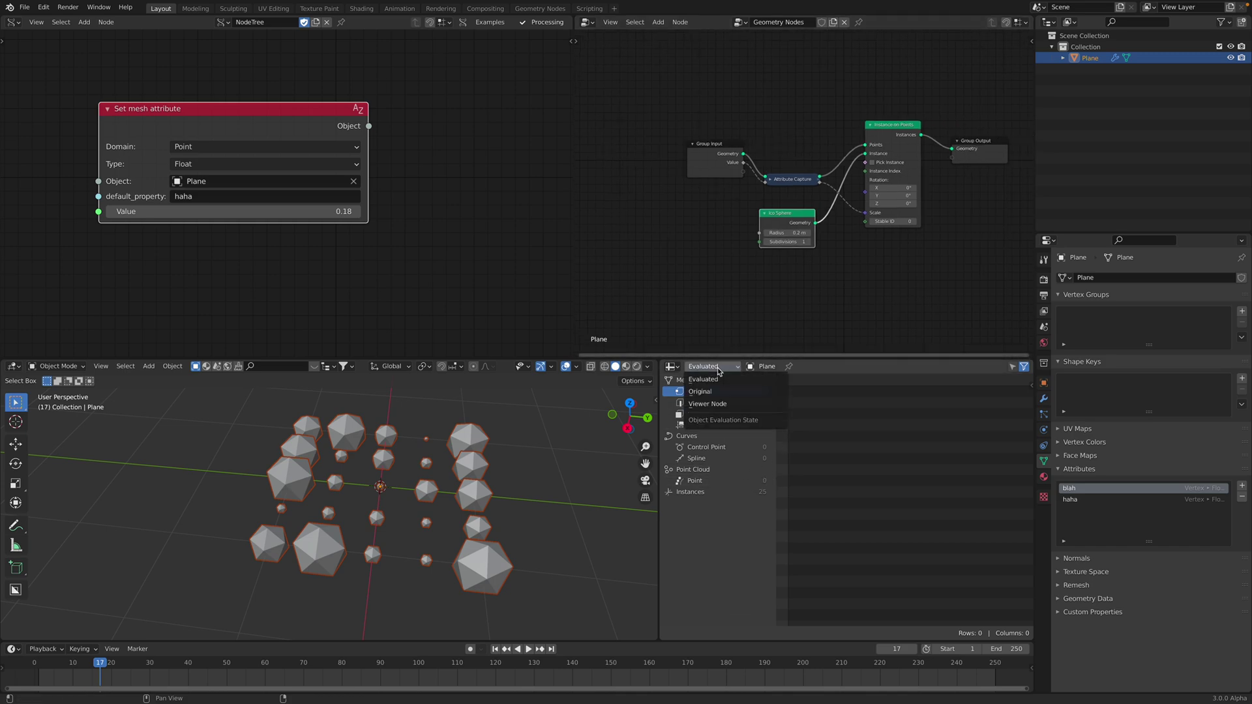
click(719, 393)
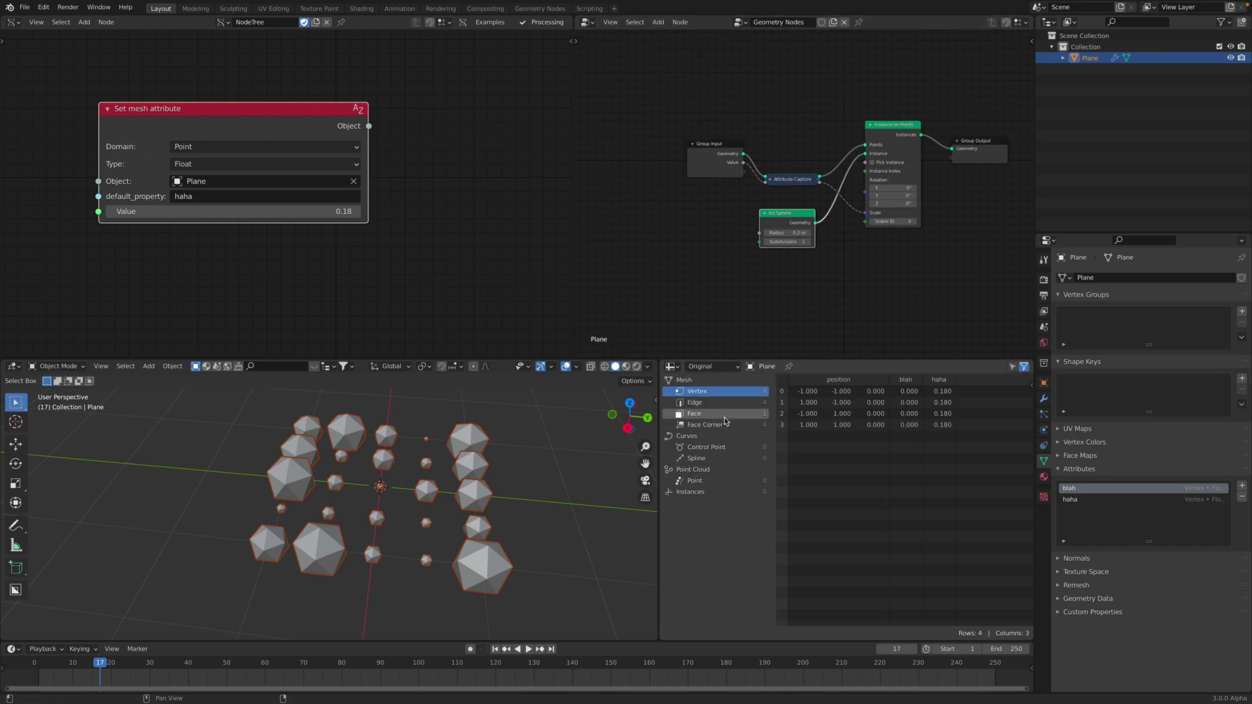
Set the value of the haha attribute in the Set mesh attribute node to 0.24.
middle_drag(331, 235, 359, 237)
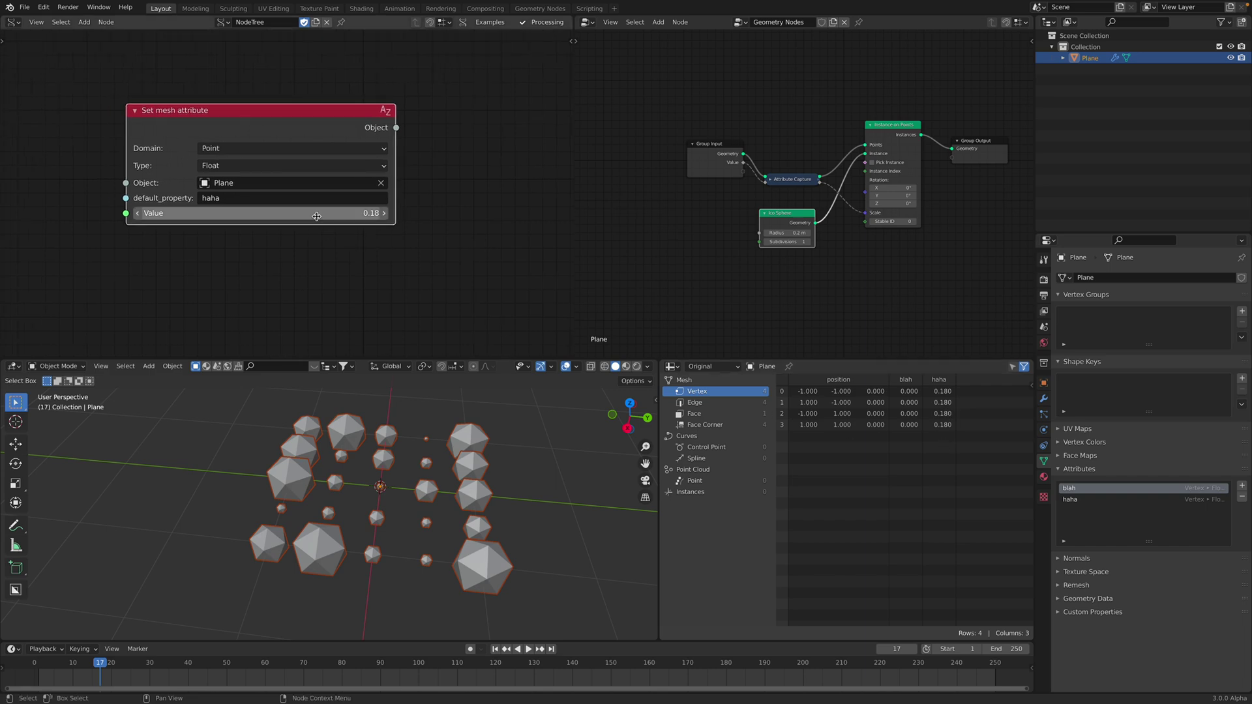
drag(316, 213, 350, 213)
middle_drag(356, 239, 387, 248)
scroll(365, 202, down, 1)
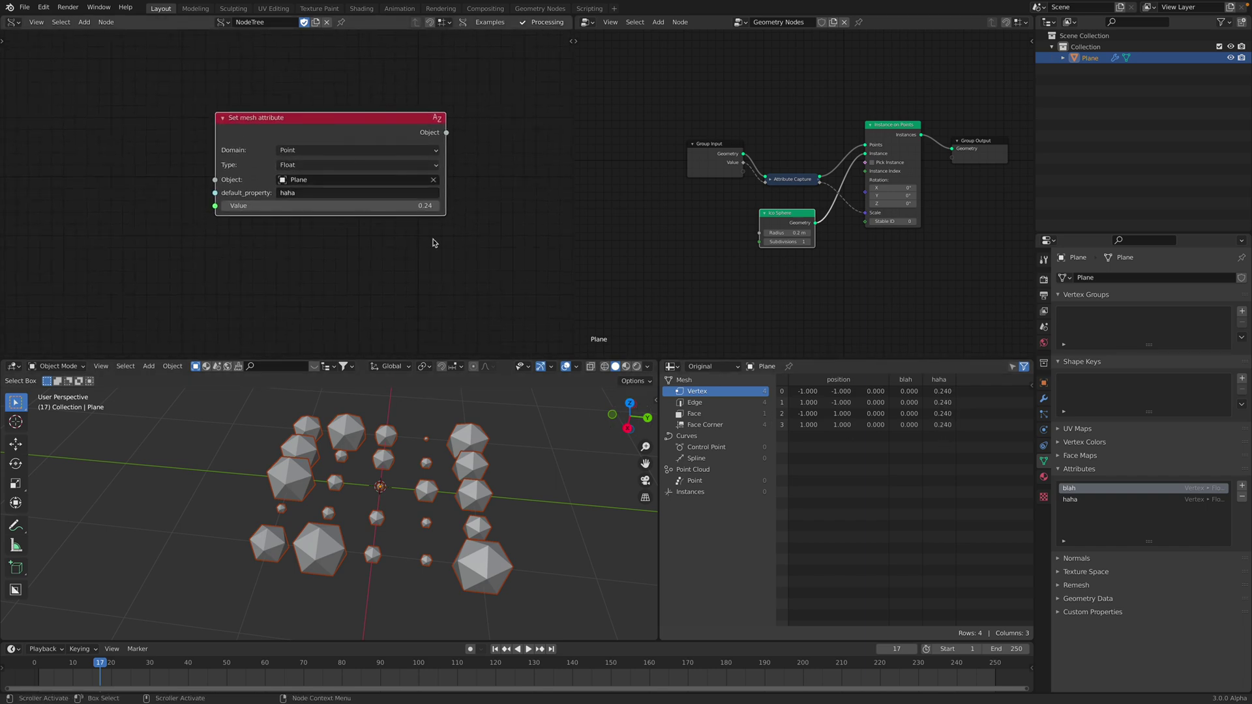
Add a Random node beside the Set mesh attribute node's inputs and save the file.
middle_drag(388, 218, 409, 215)
key(alt+space)
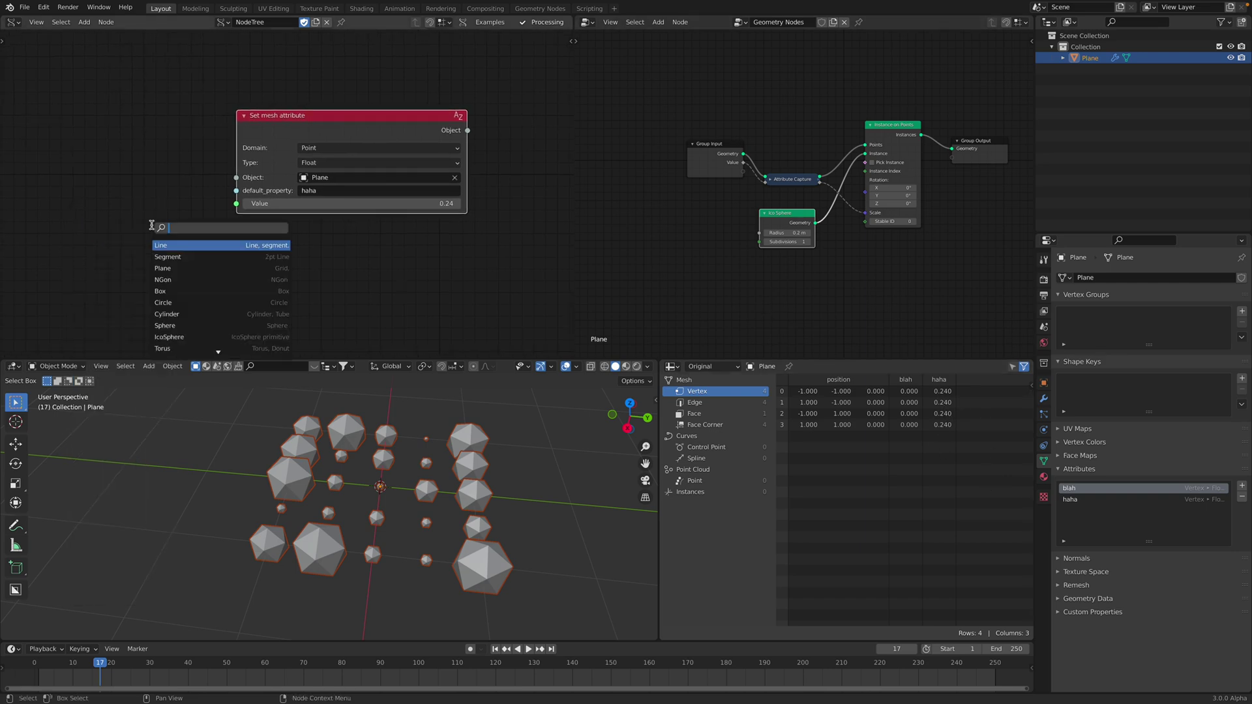
text(random)
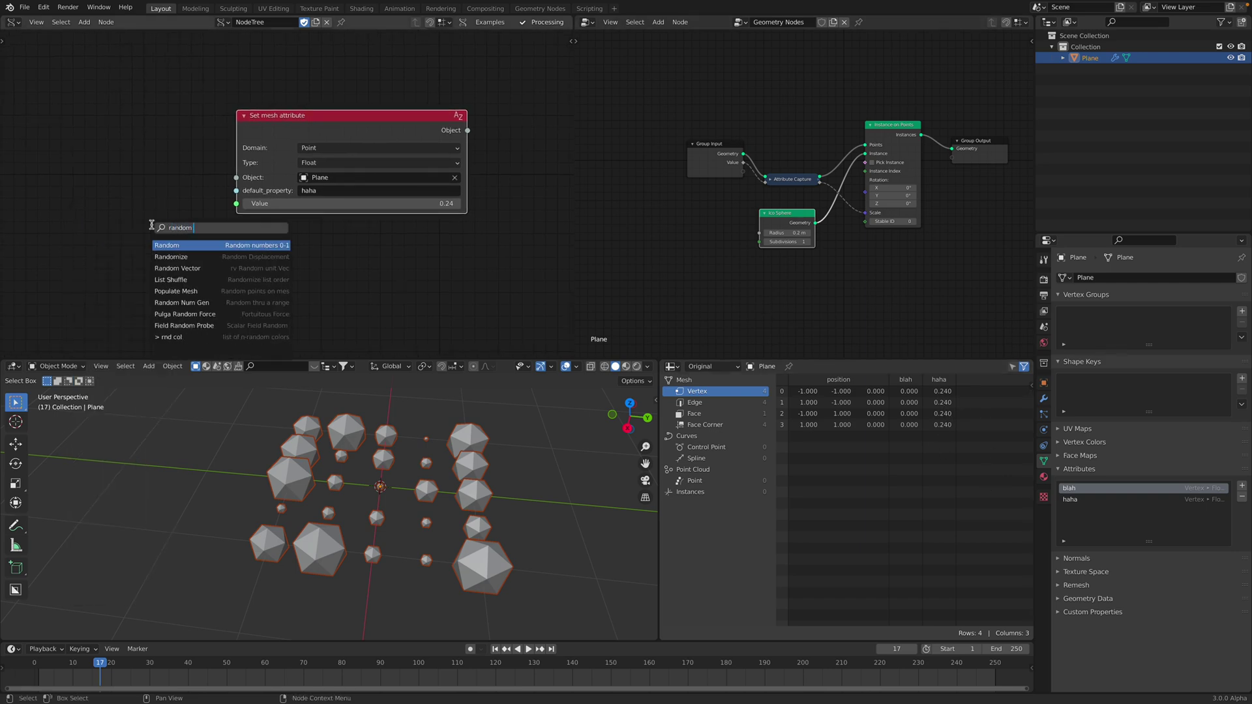
key(Return)
click(100, 212)
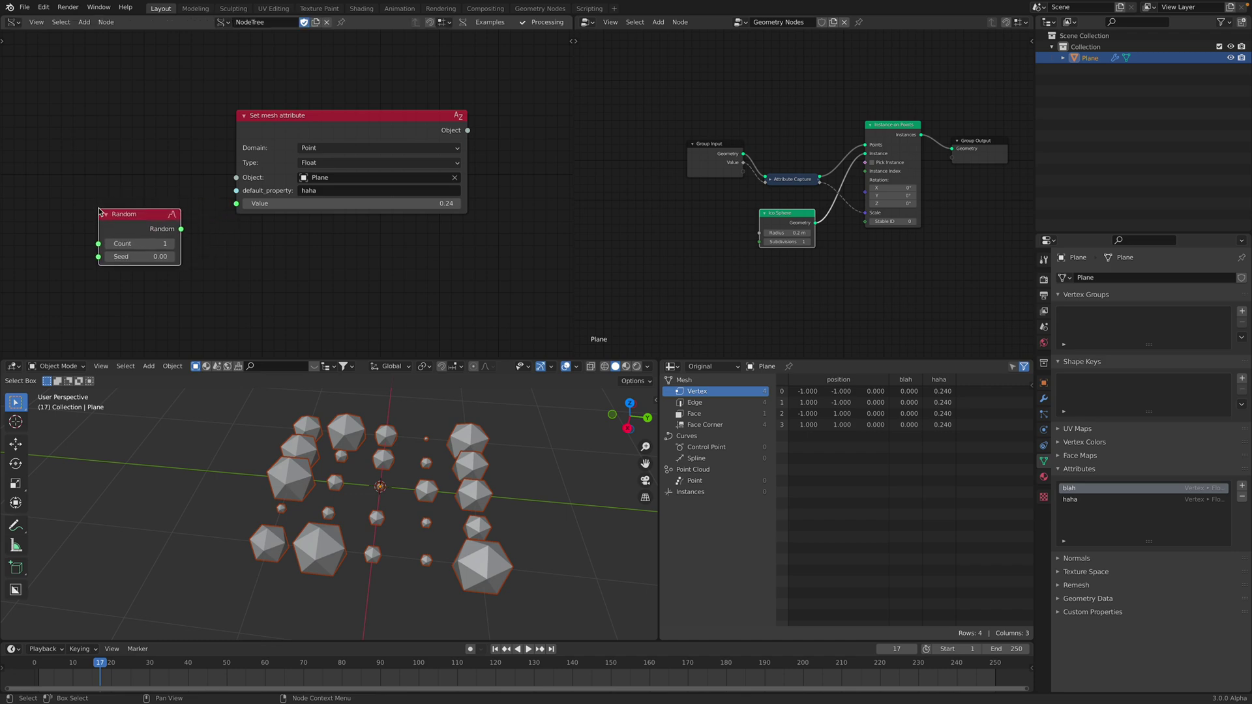
key(ctrl+s)
drag(153, 222, 131, 211)
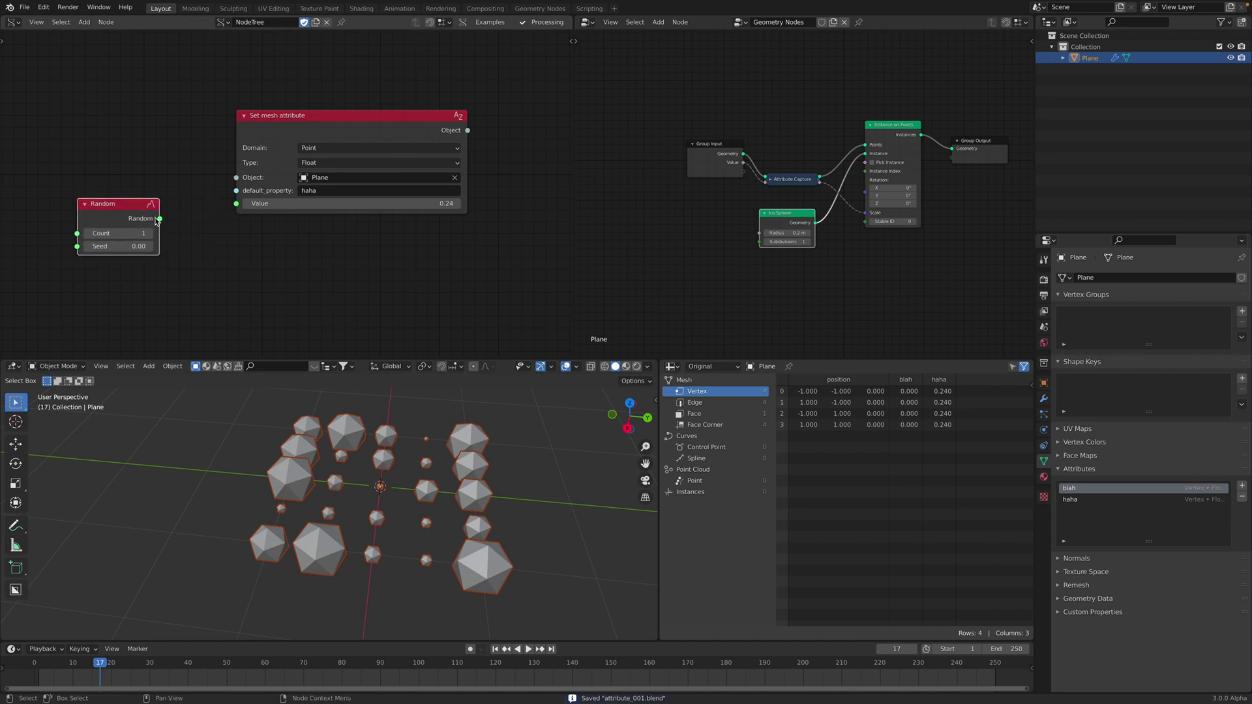
Link the Random output to the Set mesh attribute node's Value, set count 100 and seed 2.04, and save.
drag(160, 218, 234, 206)
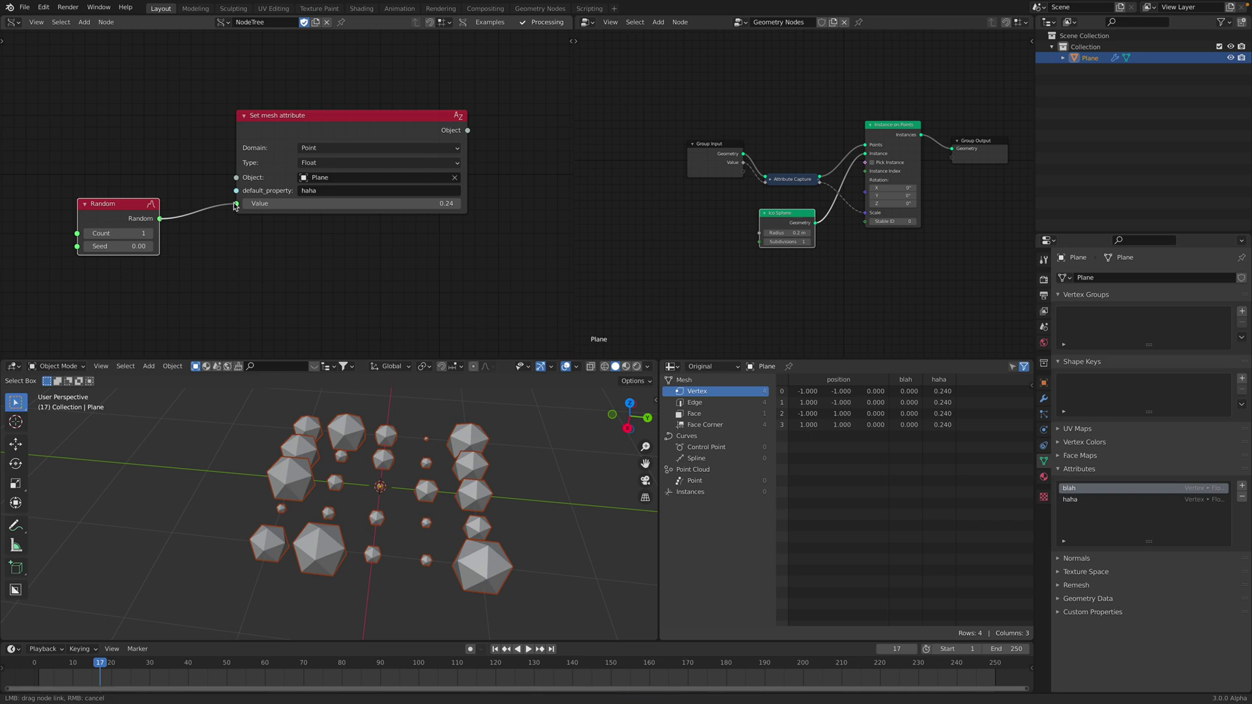
drag(234, 206, 236, 205)
click(125, 233)
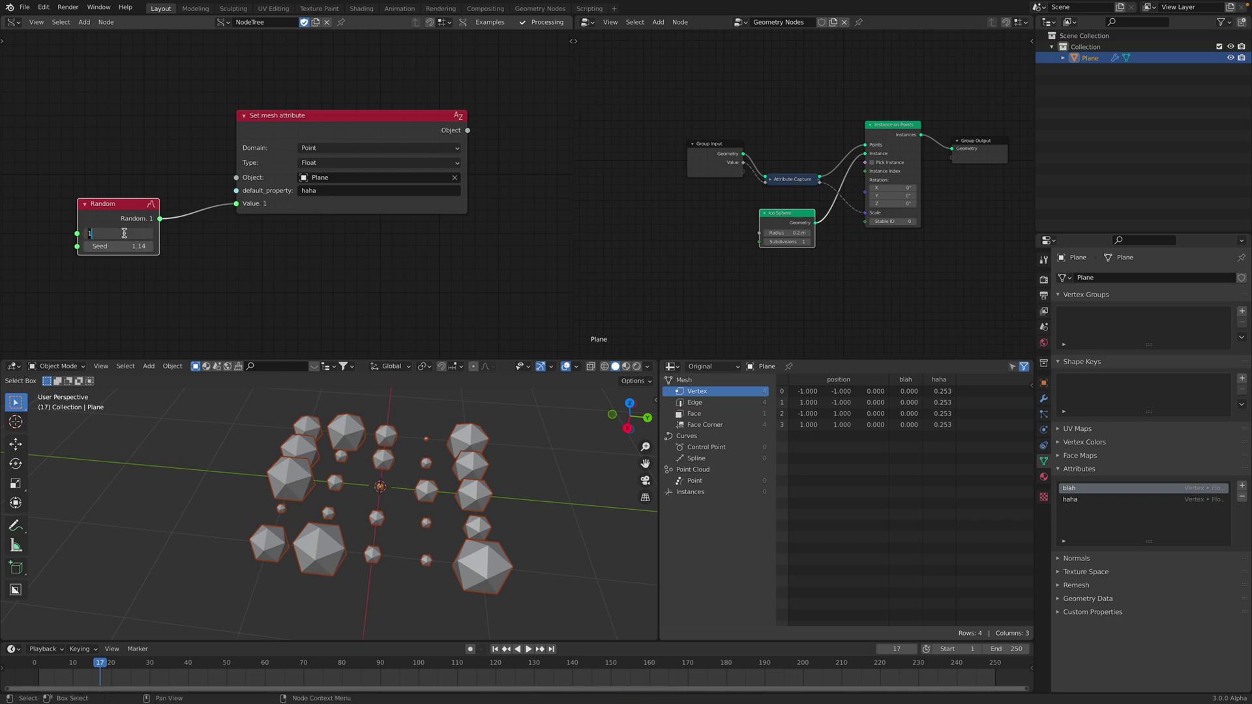
text(100)
key(Return)
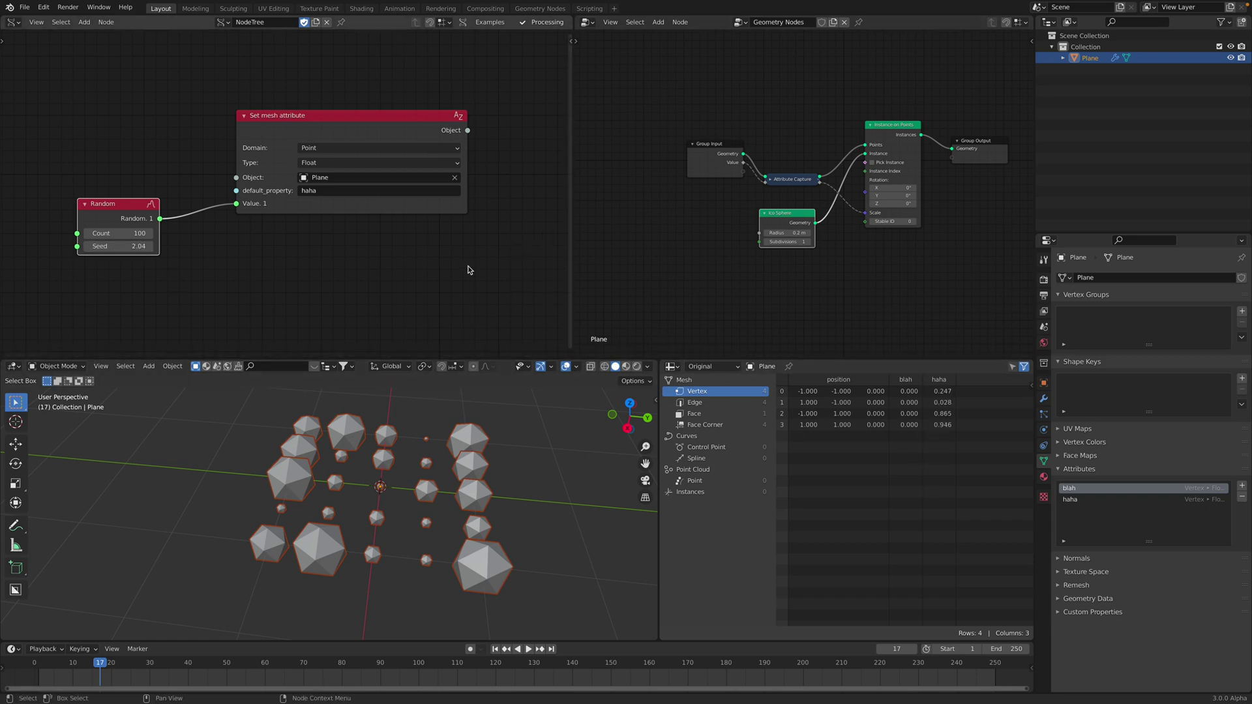
key(ctrl+s)
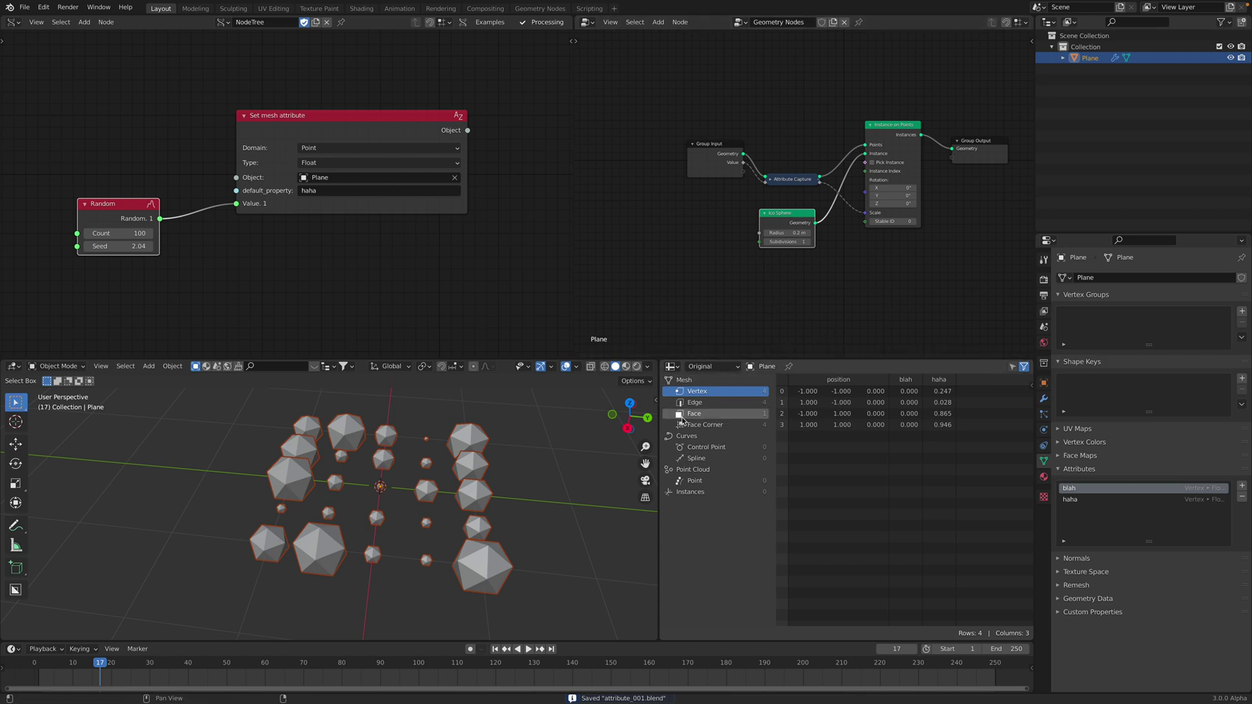
Show the plane's modifiers, make room around Group Input, and duplicate the Attribute Capture node above the original.
middle_drag(507, 467, 501, 464)
scroll(808, 171, up, 2)
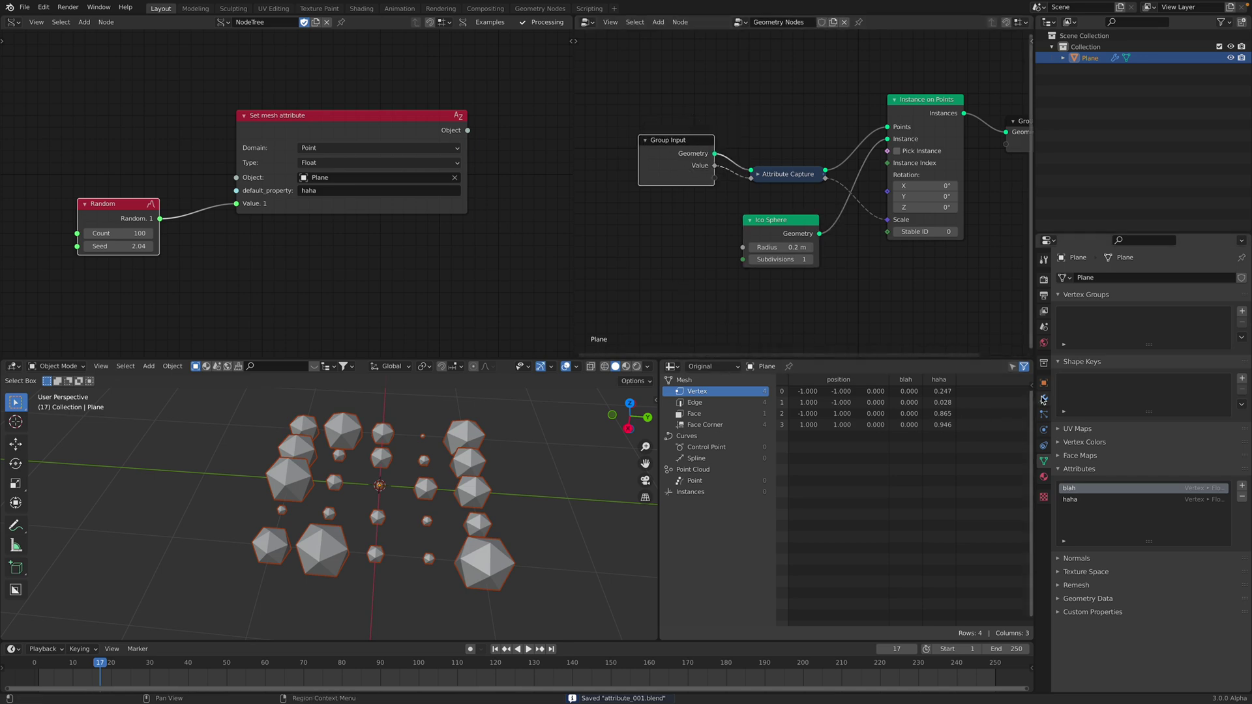
click(1044, 398)
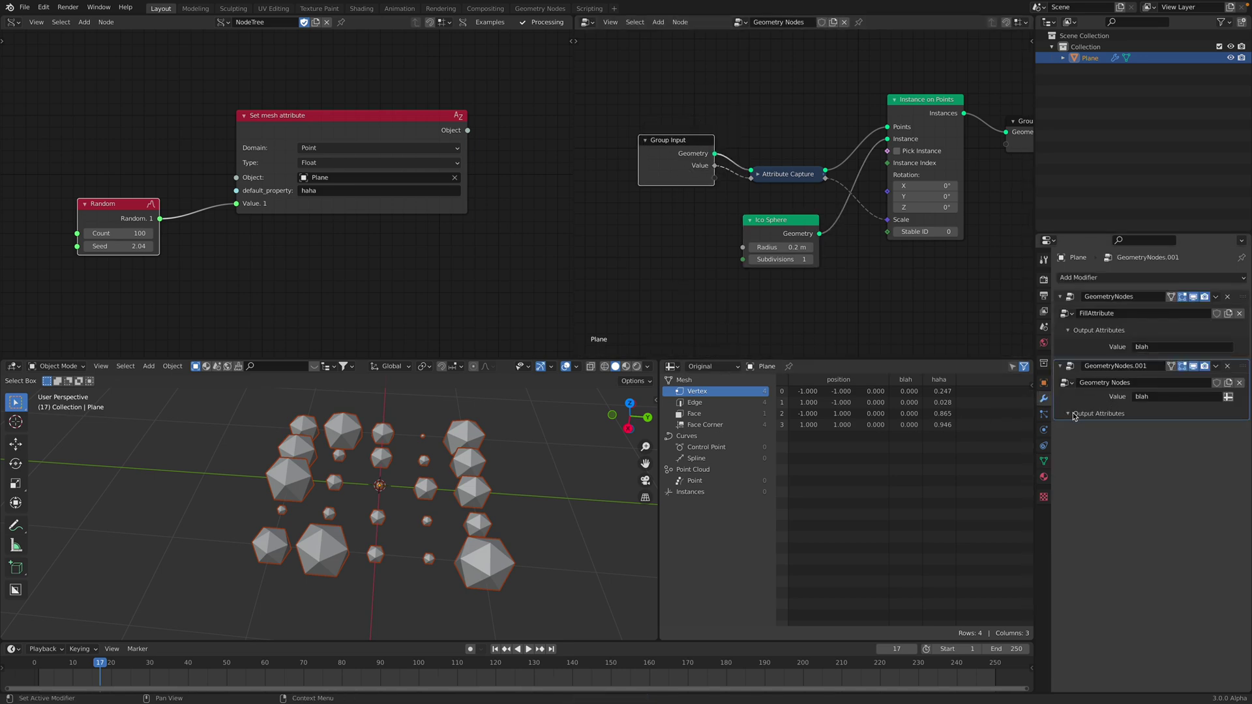
drag(690, 162, 673, 146)
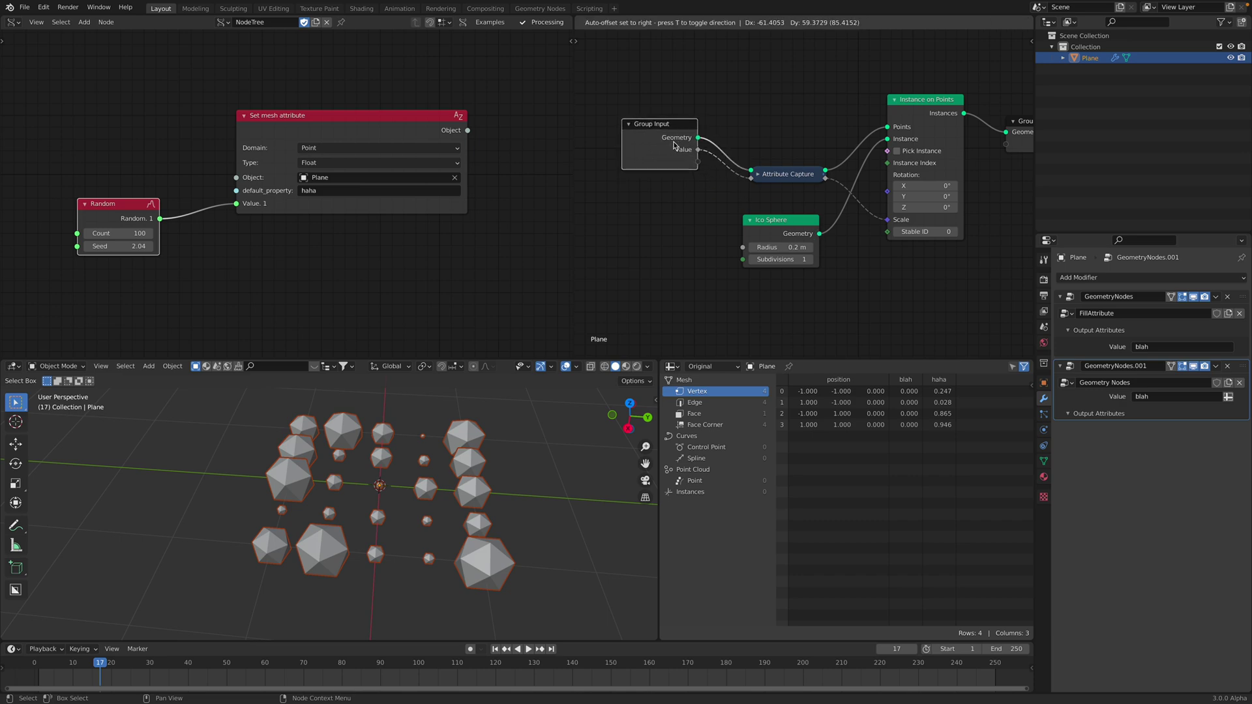
drag(792, 180, 774, 183)
key(shift+d)
click(774, 140)
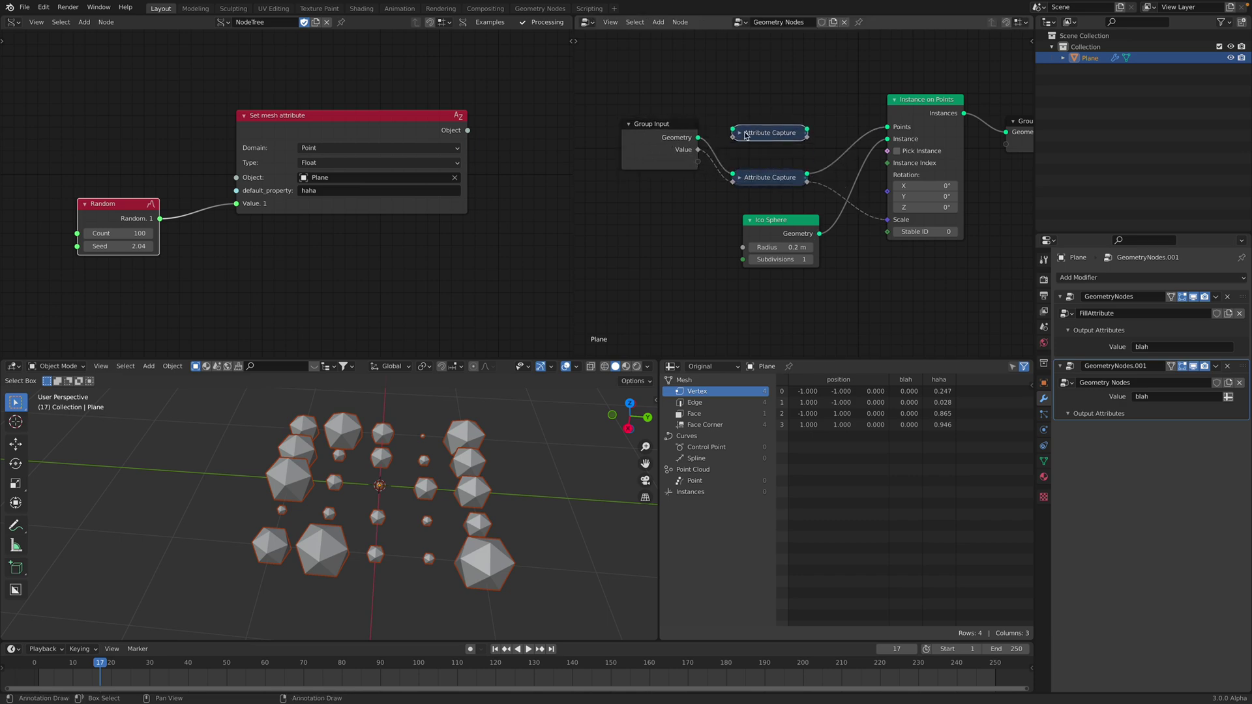
Expand the duplicate Attribute Capture node and feed it Group Input's Geometry and a new second Value input.
drag(684, 142, 737, 9)
scroll(665, 132, up, 1)
click(728, 123)
mouse_move(711, 100)
middle_down()
mouse_move(715, 145)
mouse_move(716, 118)
middle_up()
drag(656, 155, 722, 103)
Assign the haha attribute to the second Value input of the GeometryNodes.001 modifier and save the file.
click(1177, 410)
key(BackSpace)
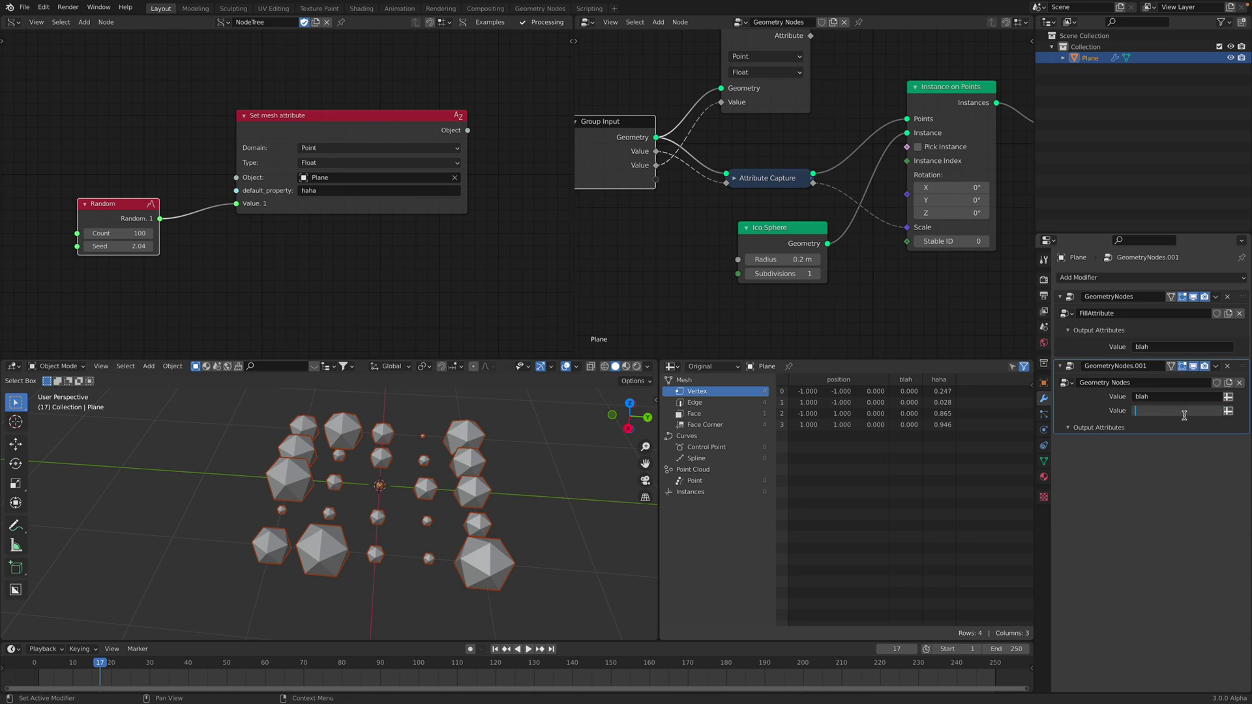
text(haha)
key(Return)
key(ctrl+s)
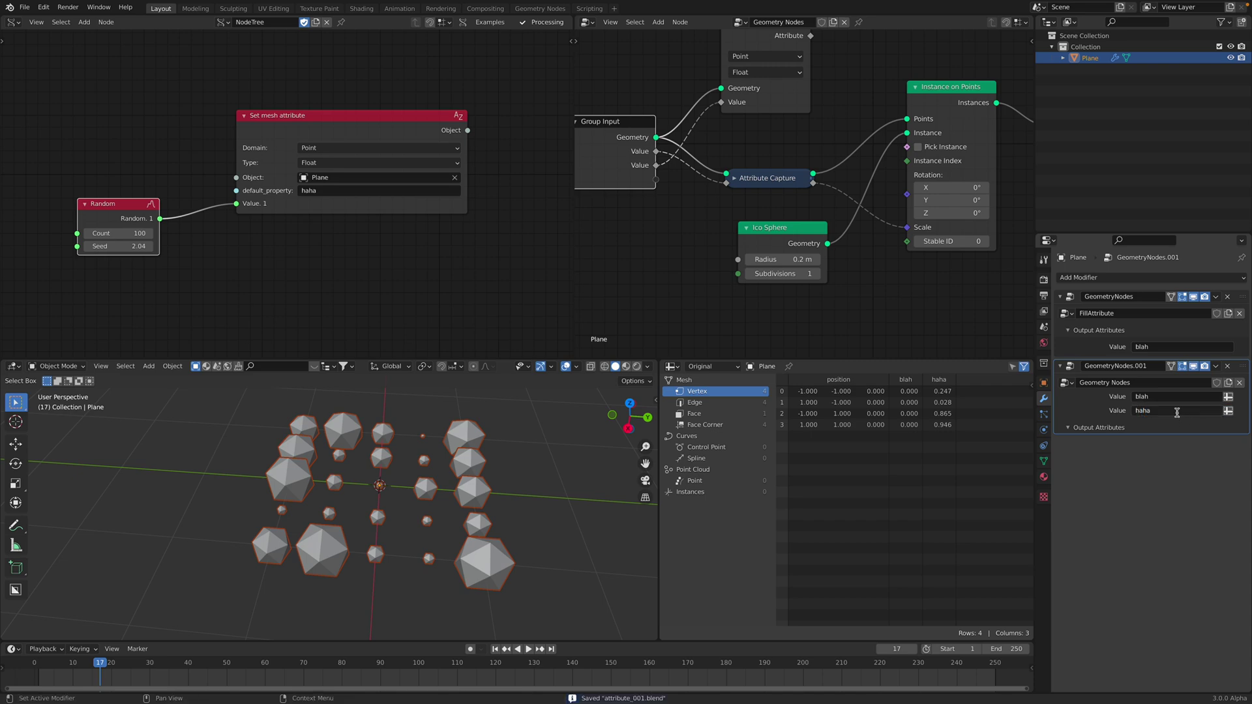
Connect the duplicate Attribute Capture node's Geometry to Points and its Attribute to Scale on Instance on Points.
key(Home)
drag(807, 64, 895, 154)
scroll(788, 99, down, 3)
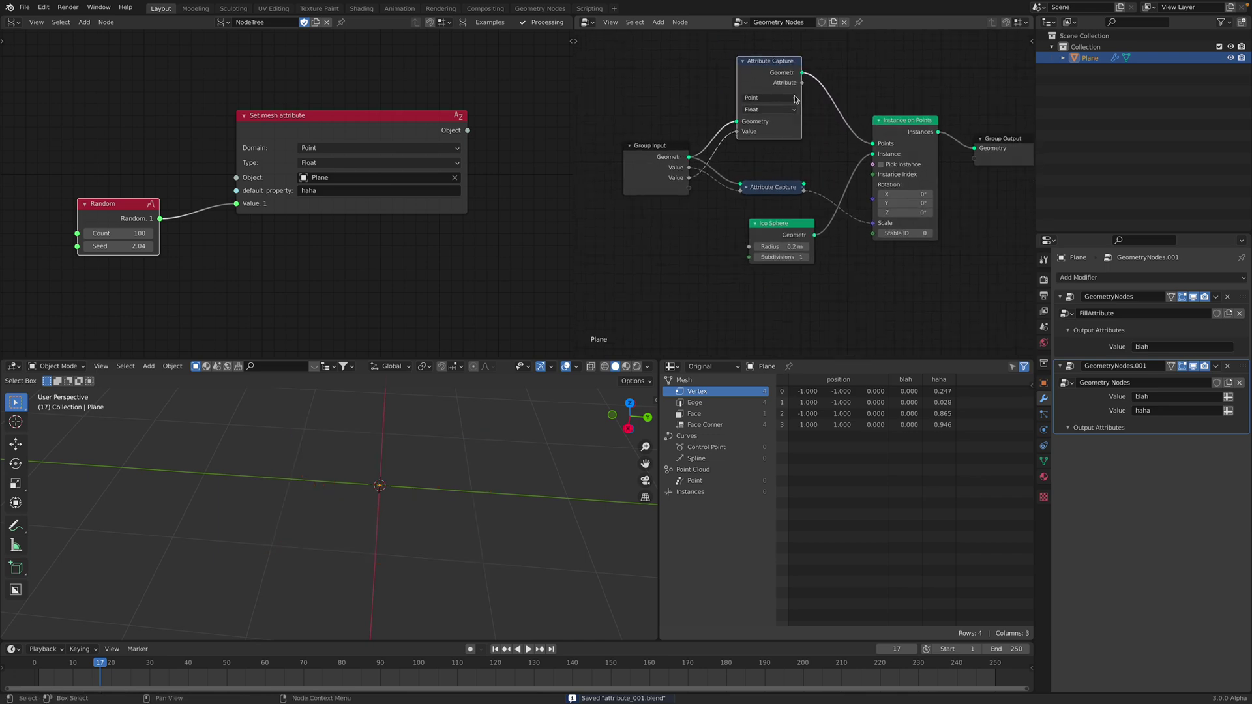
drag(804, 84, 868, 223)
middle_drag(397, 466, 421, 465)
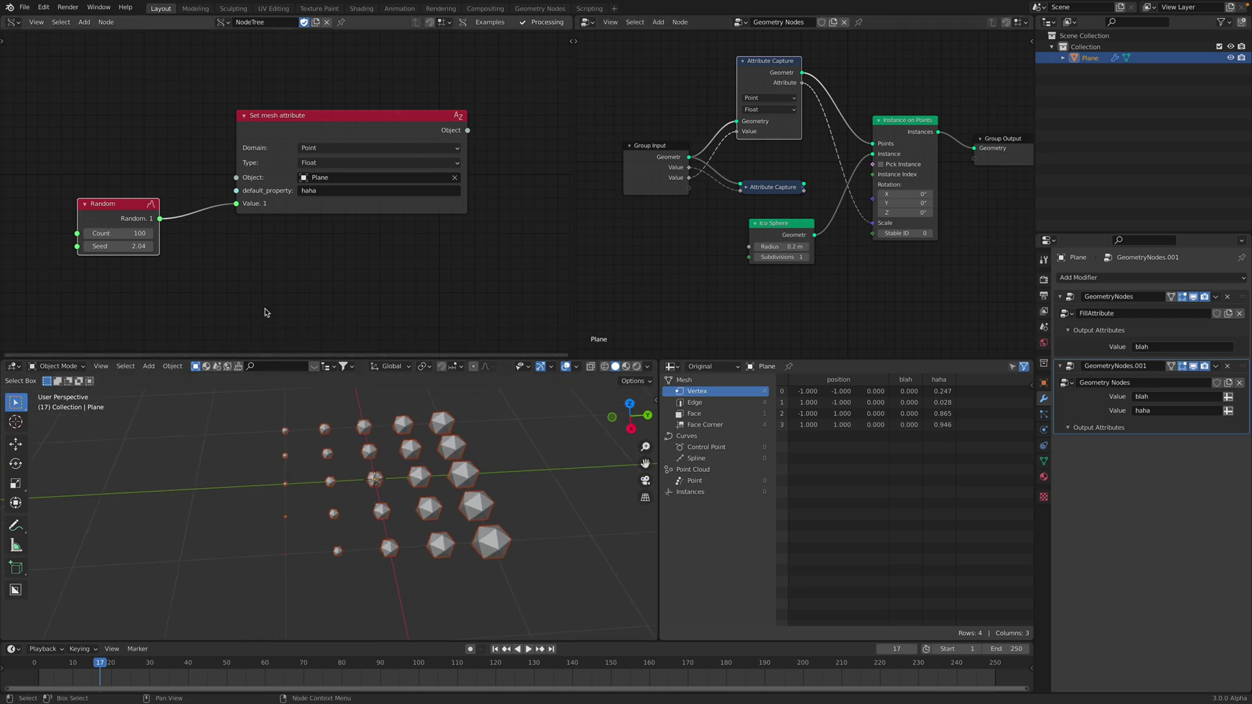
Set the Random node's seed to 7.62 with a count of 100, and save the file.
drag(130, 246, 155, 245)
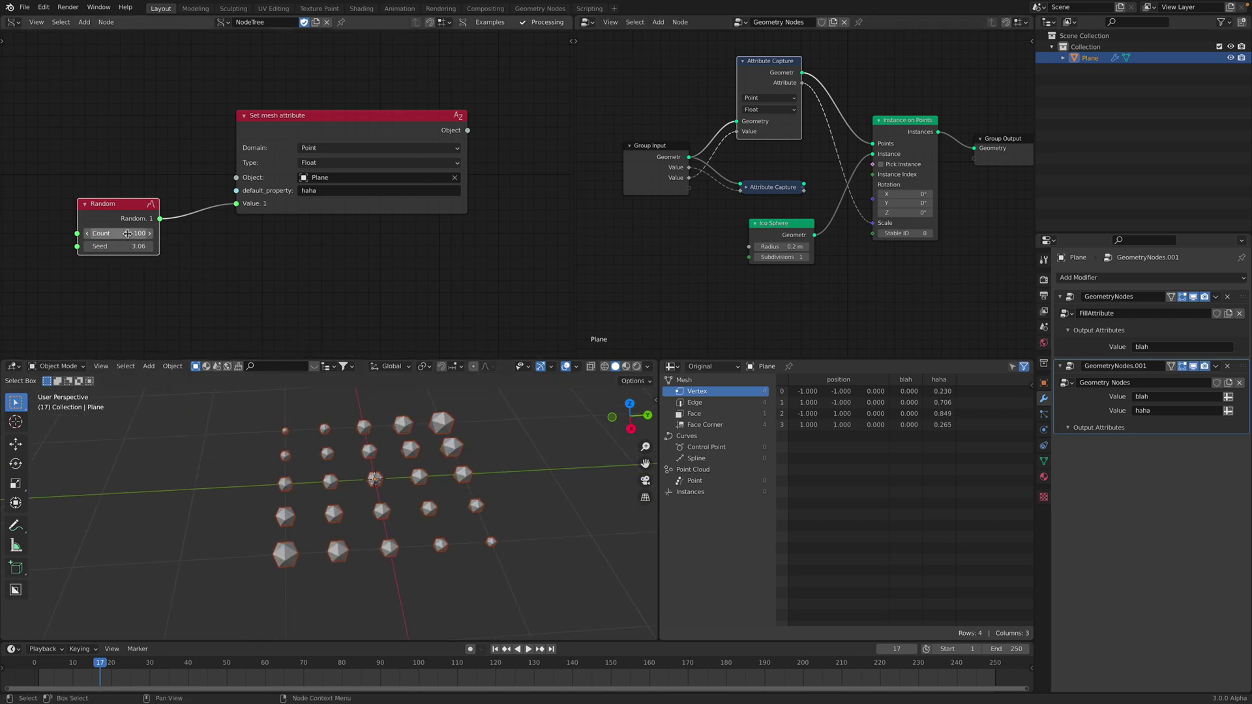
click(127, 233)
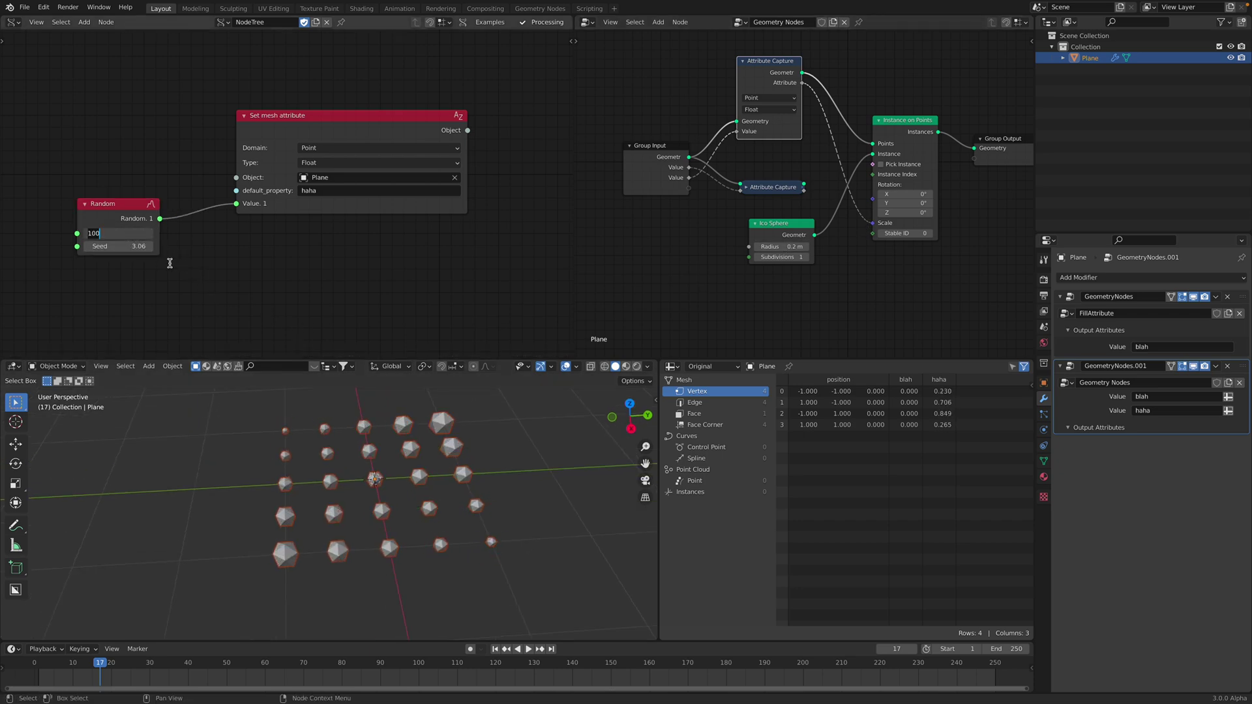
text(100)
key(Return)
drag(118, 246, 225, 246)
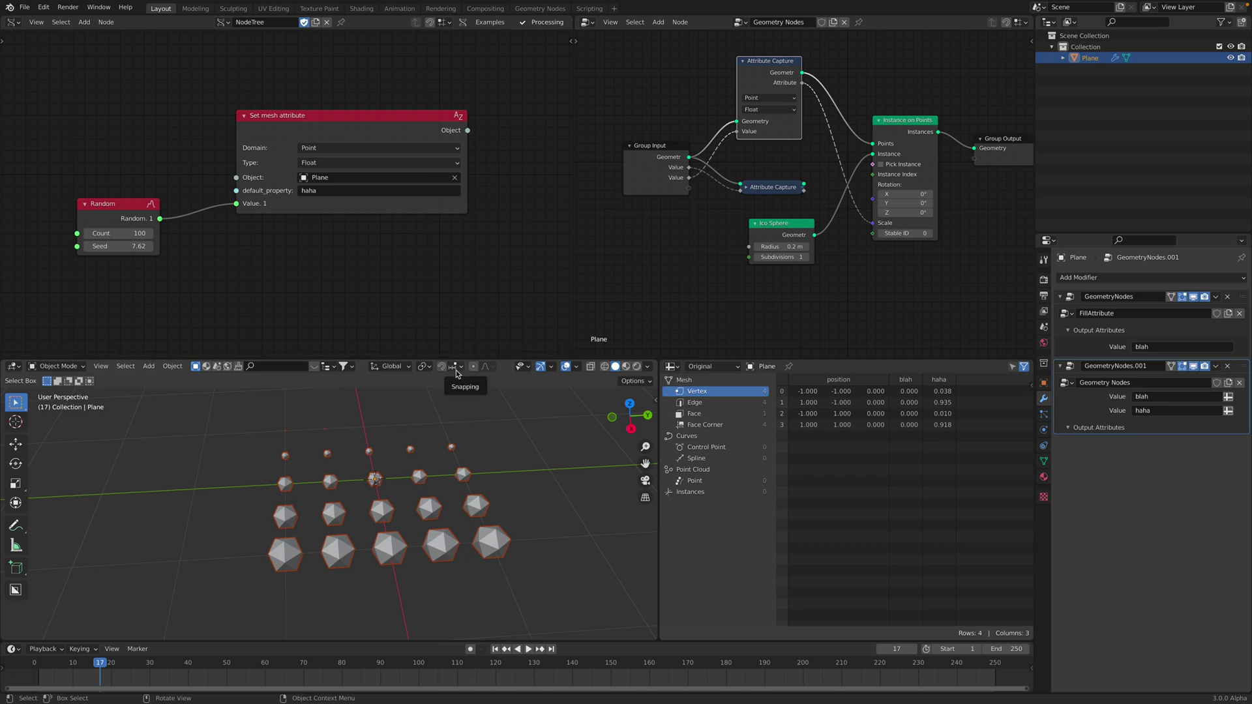
middle_drag(427, 450, 505, 489)
key(ctrl+s)
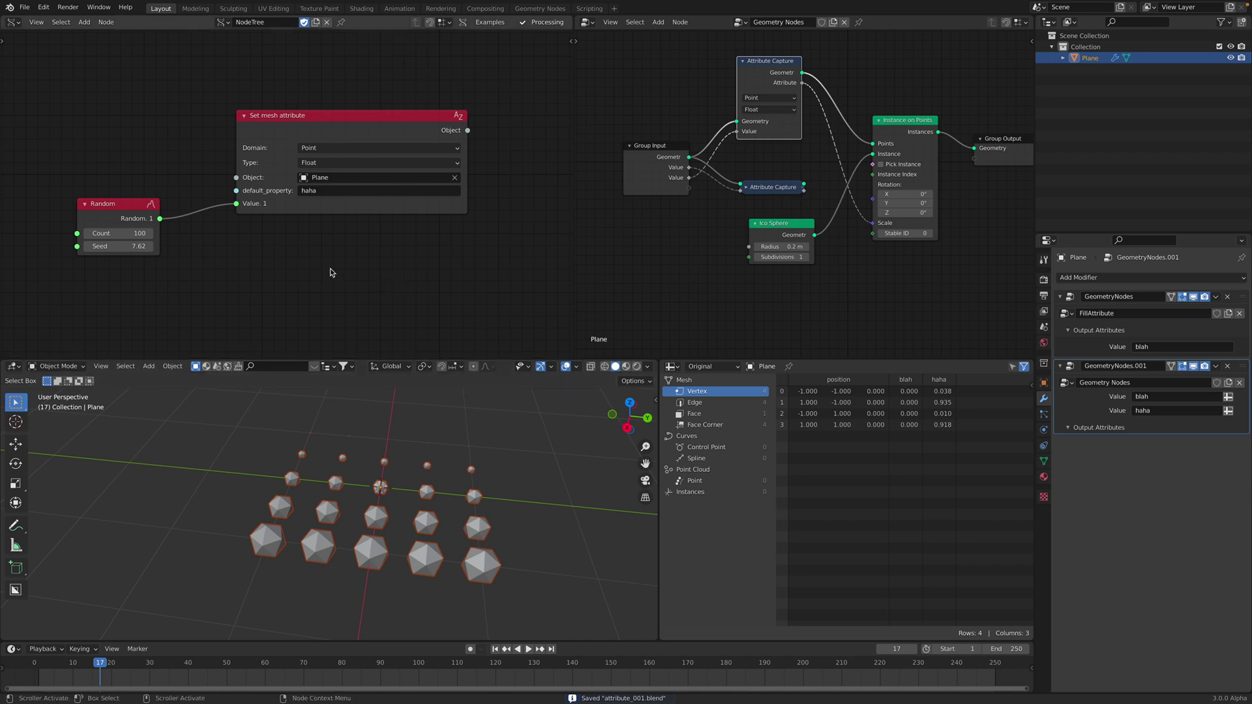
Set the Random node's seed to 8.70, make the FillAttribute modifier active and save the file.
drag(131, 246, 163, 246)
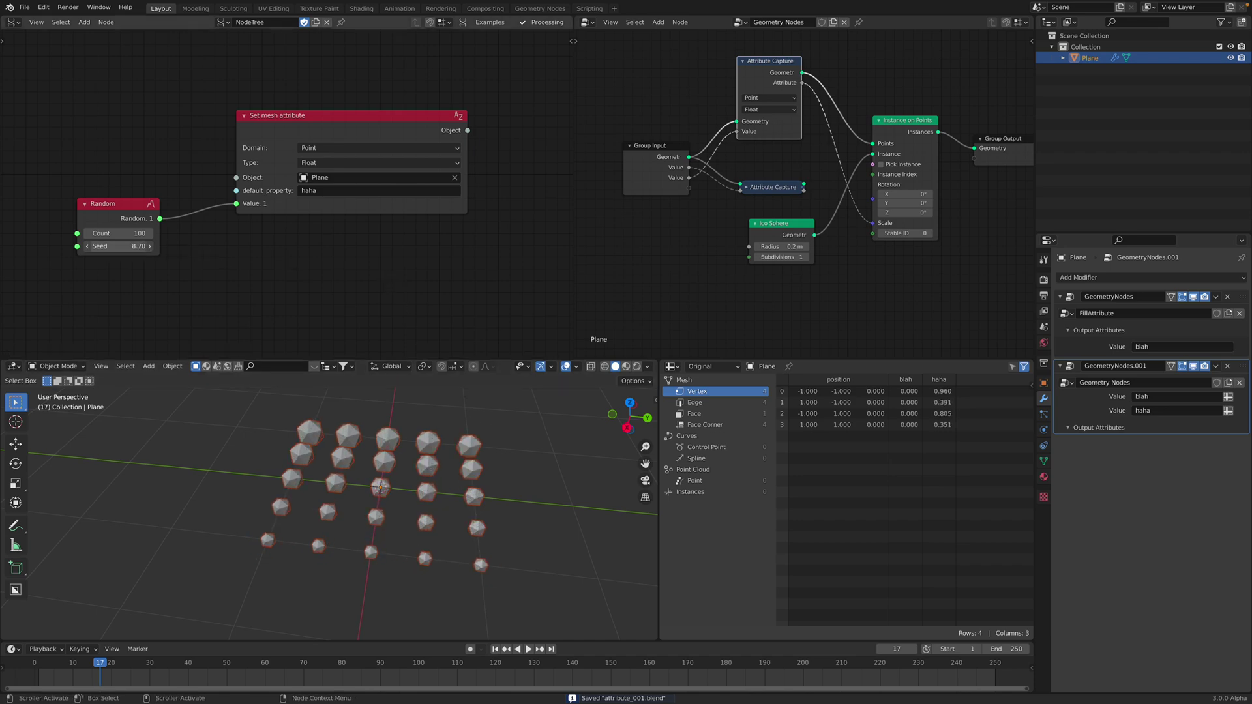
click(1106, 352)
key(ctrl+s)
Show the Plane's mesh data properties to examine its list of custom attributes alongside the node trees.
middle_drag(466, 450, 484, 440)
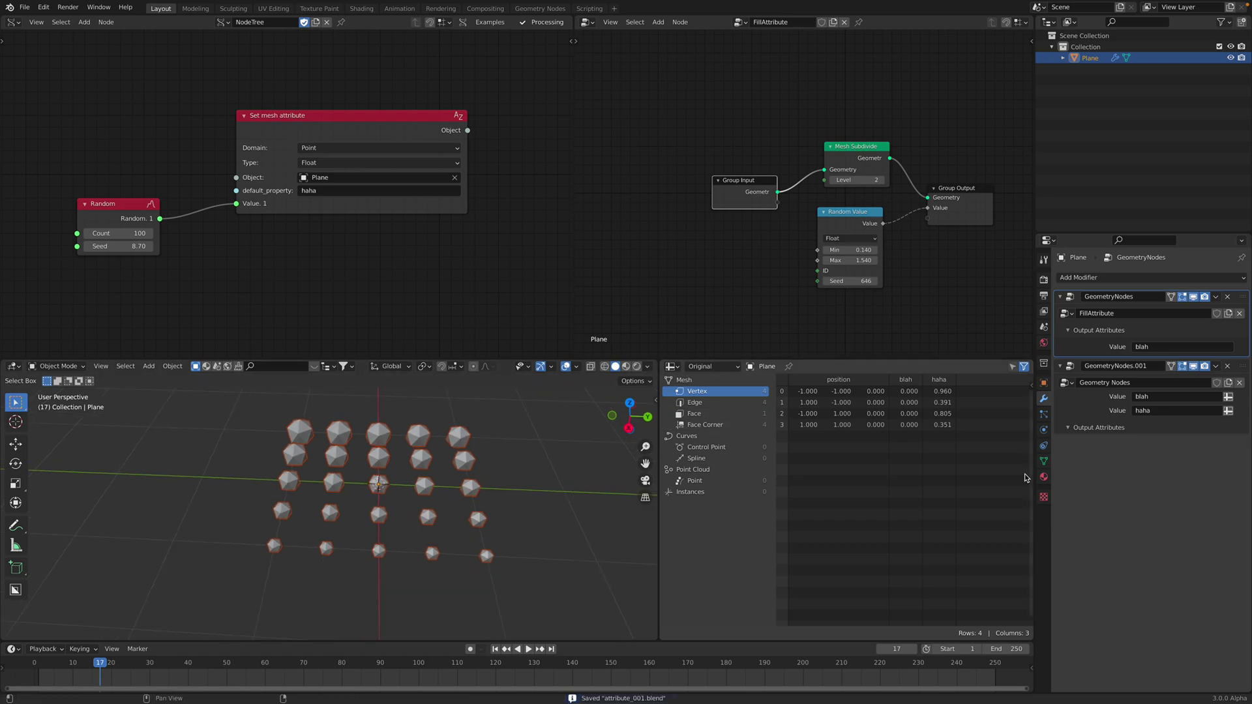
click(1044, 461)
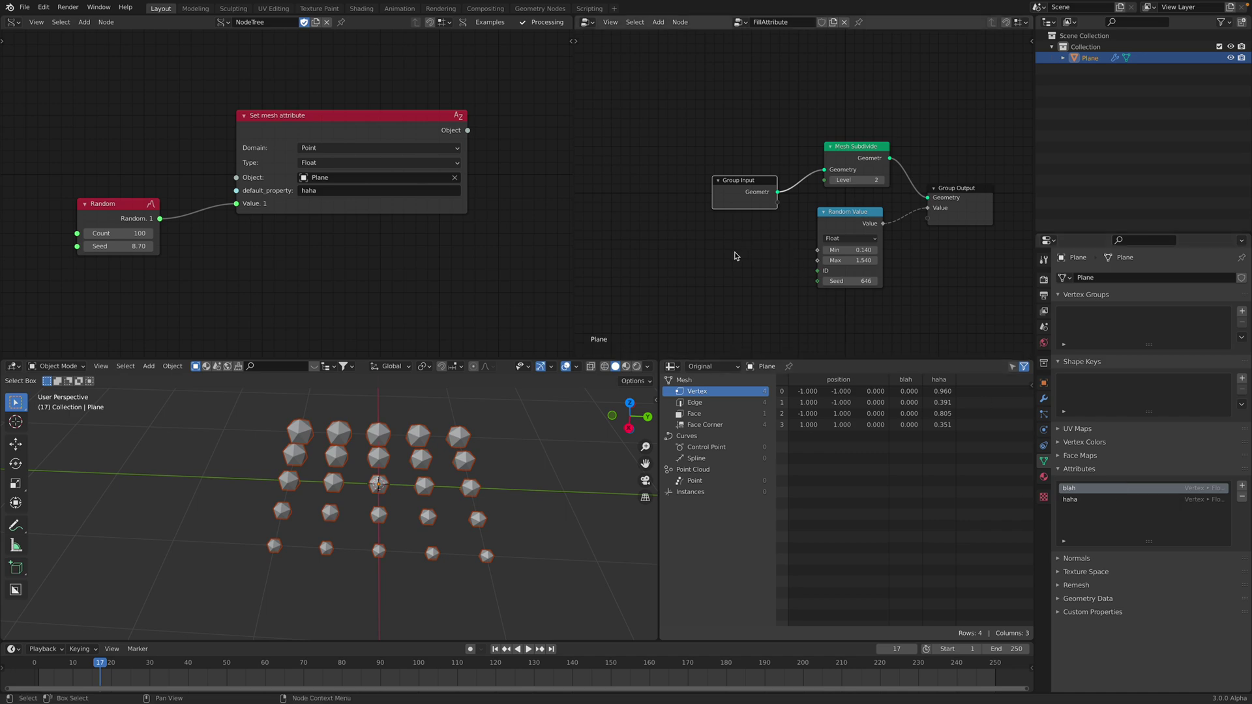
middle_drag(724, 270, 710, 267)
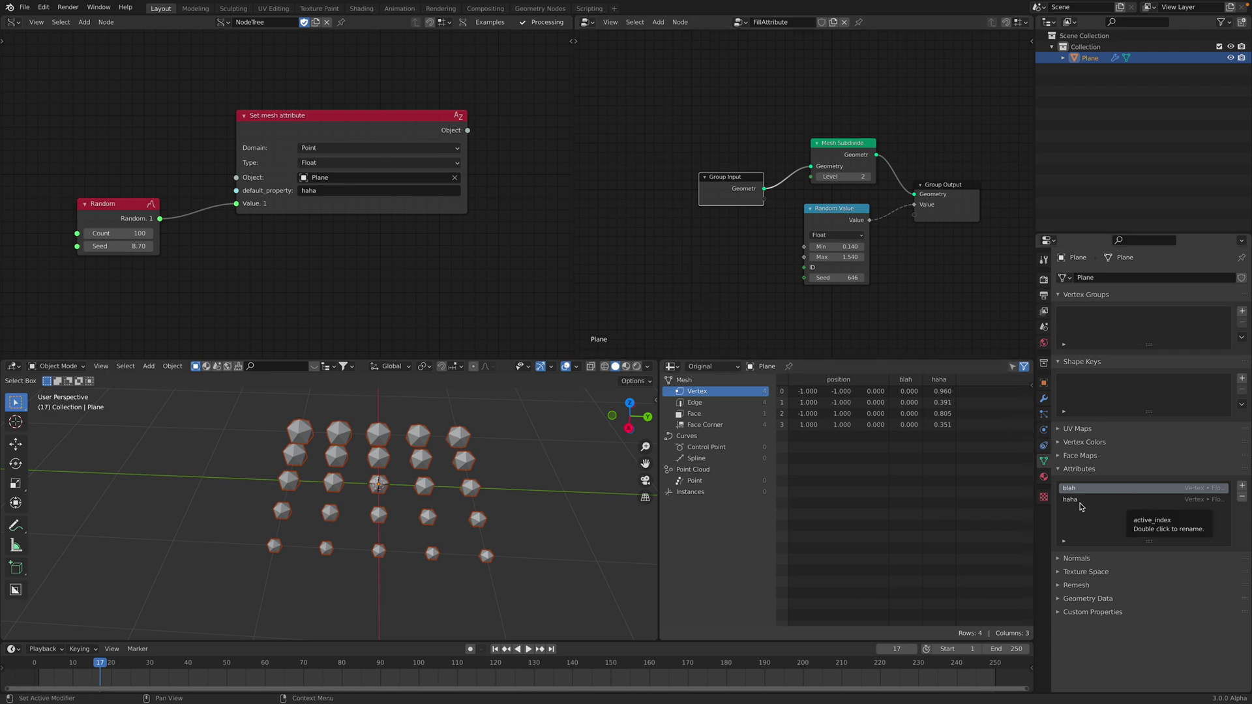
middle_drag(536, 449, 539, 451)
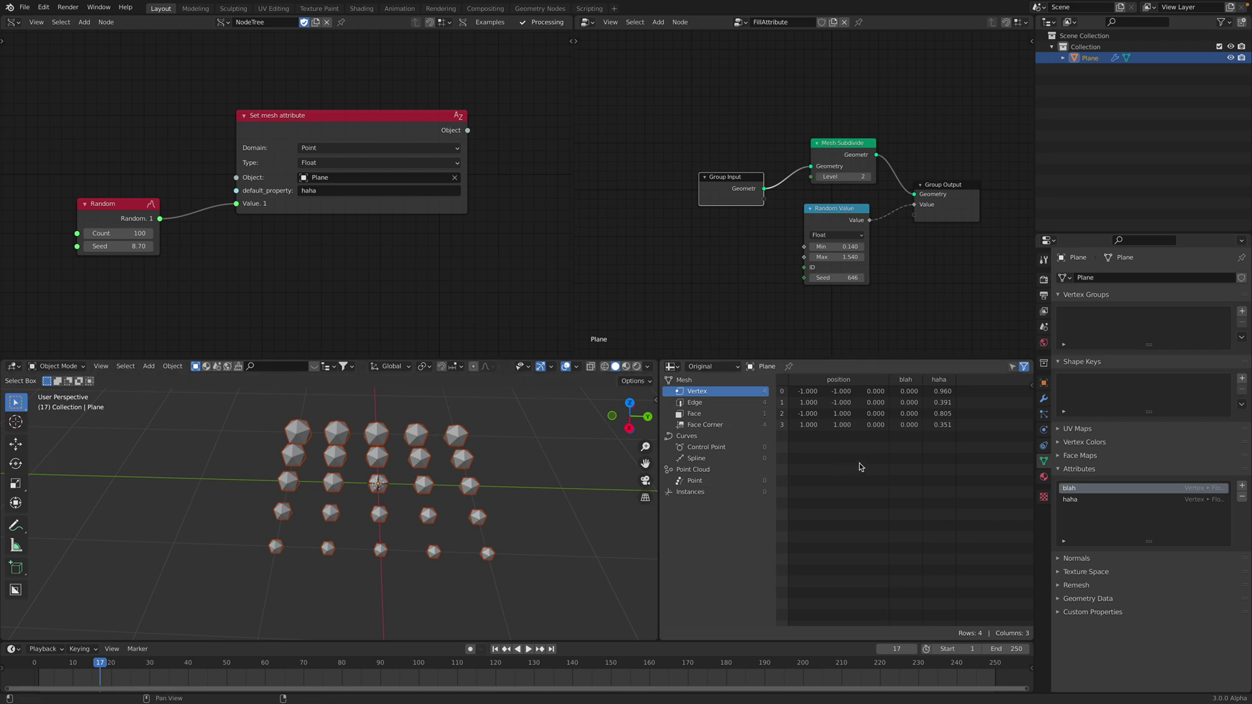
Open the recent file grid_test_002.blend and briefly play its animation to review the hey attribute setup.
click(25, 6)
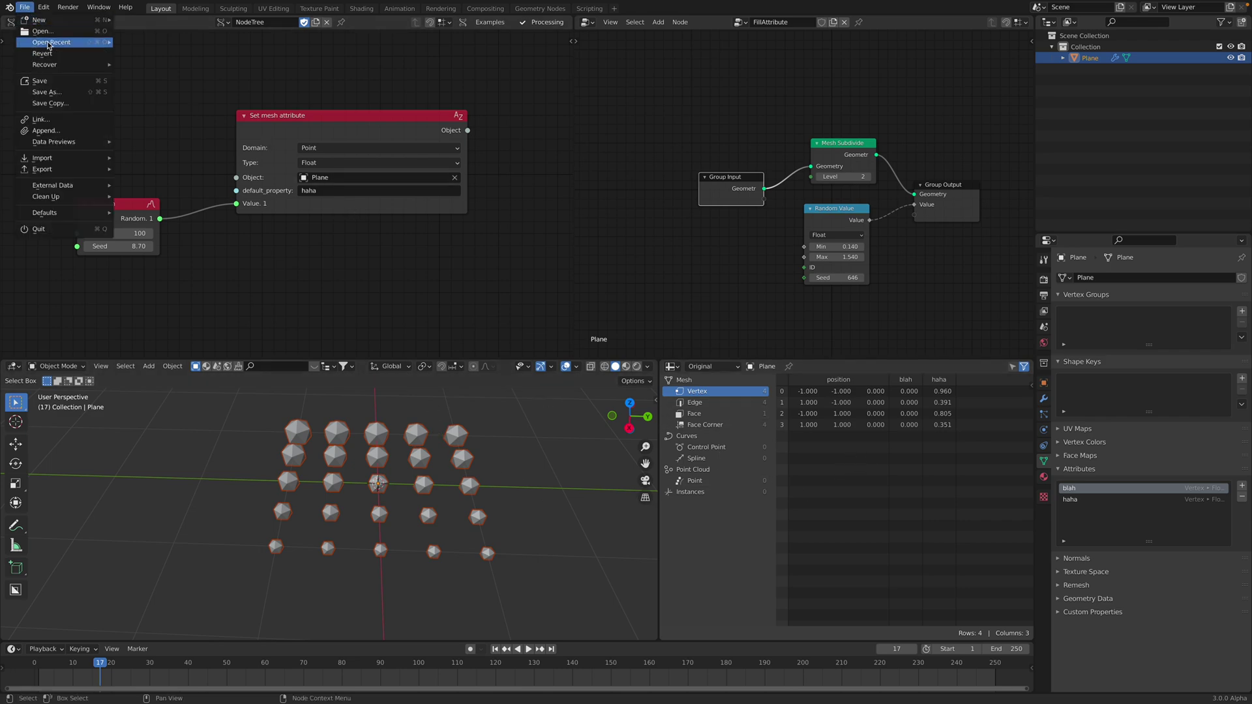
mouse_move(53, 41)
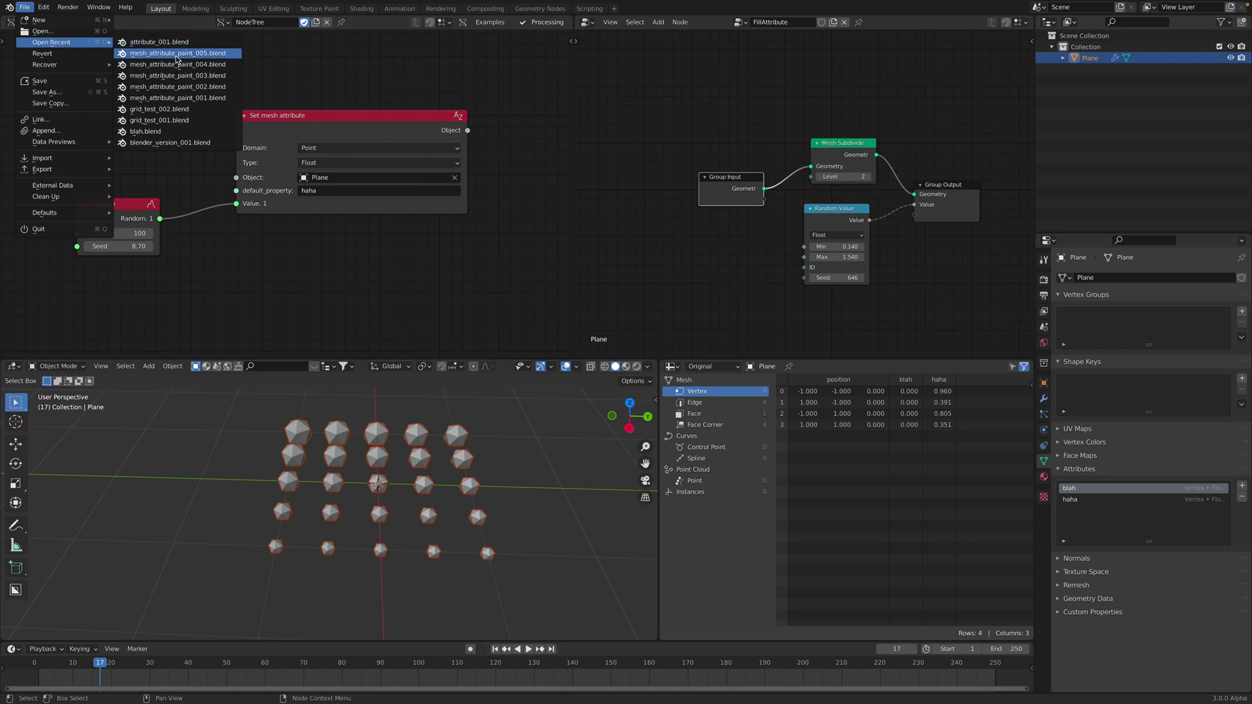
click(173, 108)
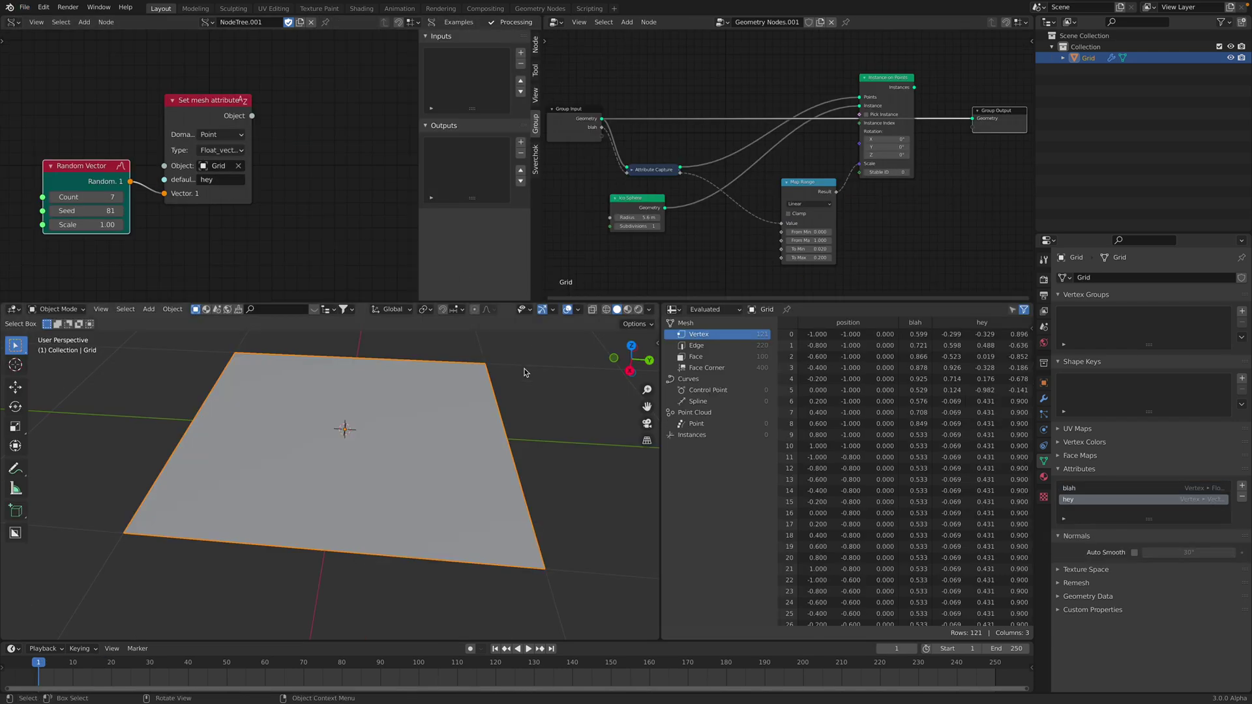
key(space)
key(space)
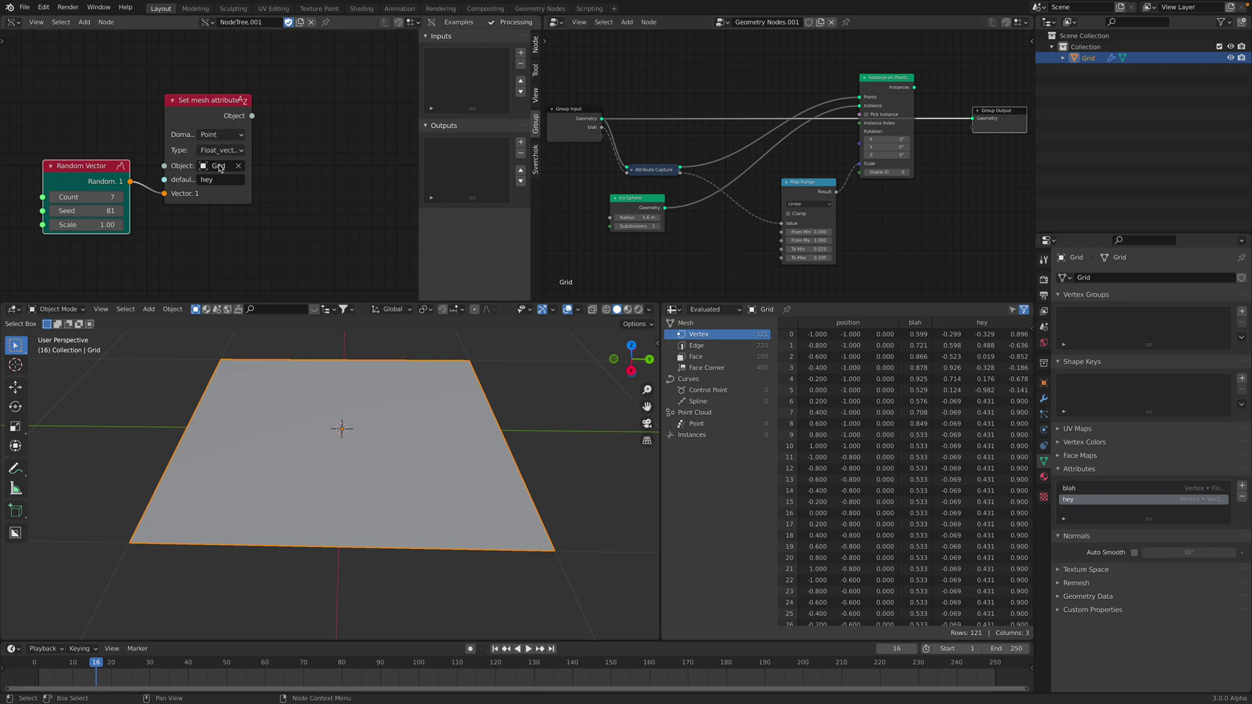
Open the recent file mesh_attribute_paint_005.blend and play its animation to examine the scaled ico spheres.
click(25, 8)
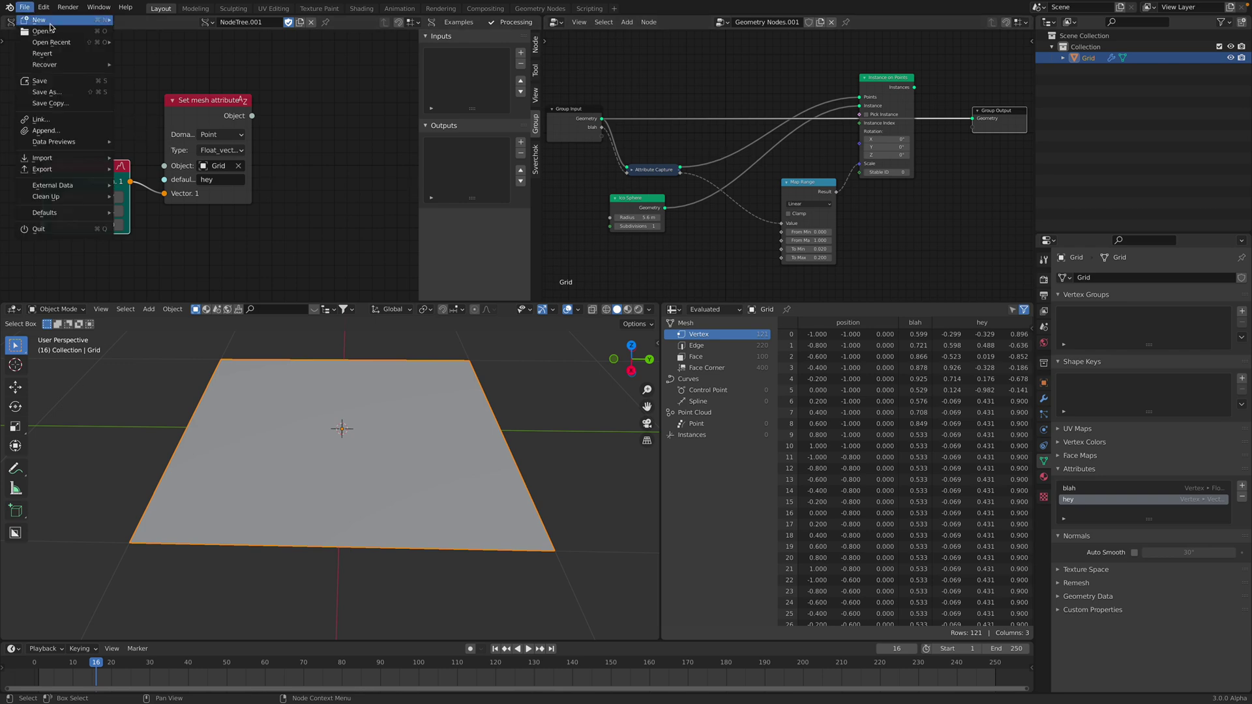
mouse_move(72, 48)
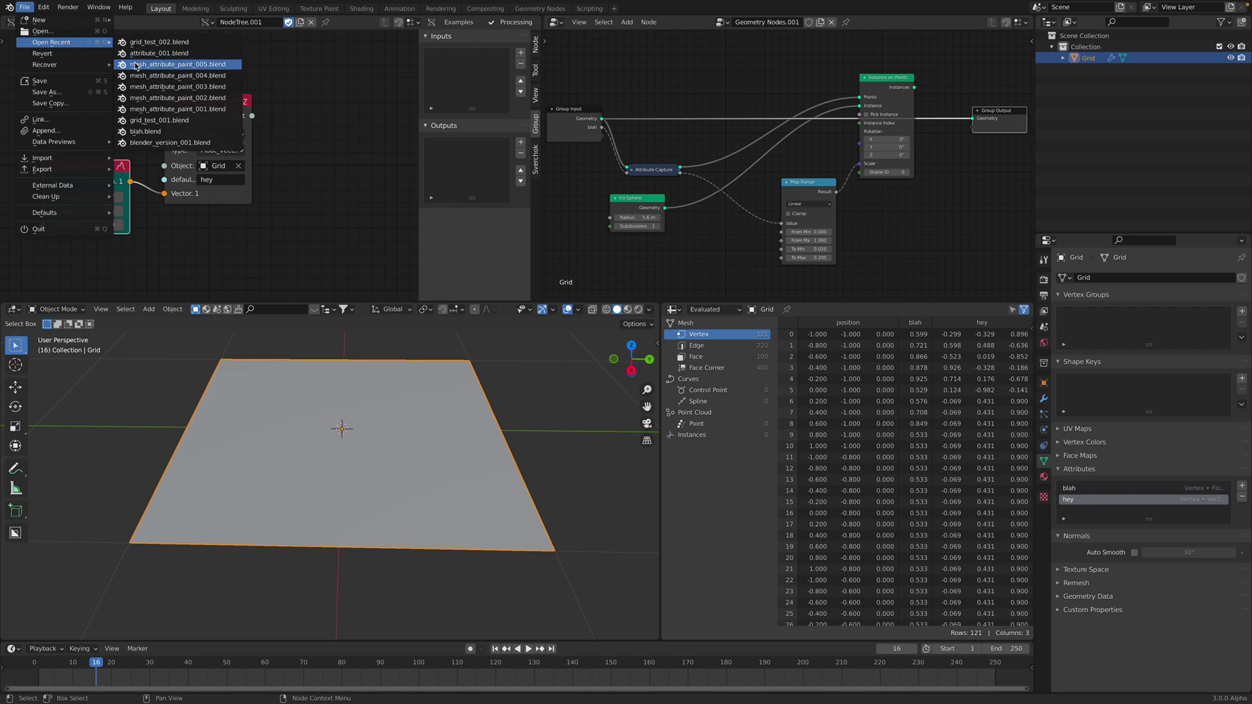
click(170, 64)
key(space)
Open the recent file grid_test_001.blend and briefly play its animation to review the instanced grid.
click(24, 7)
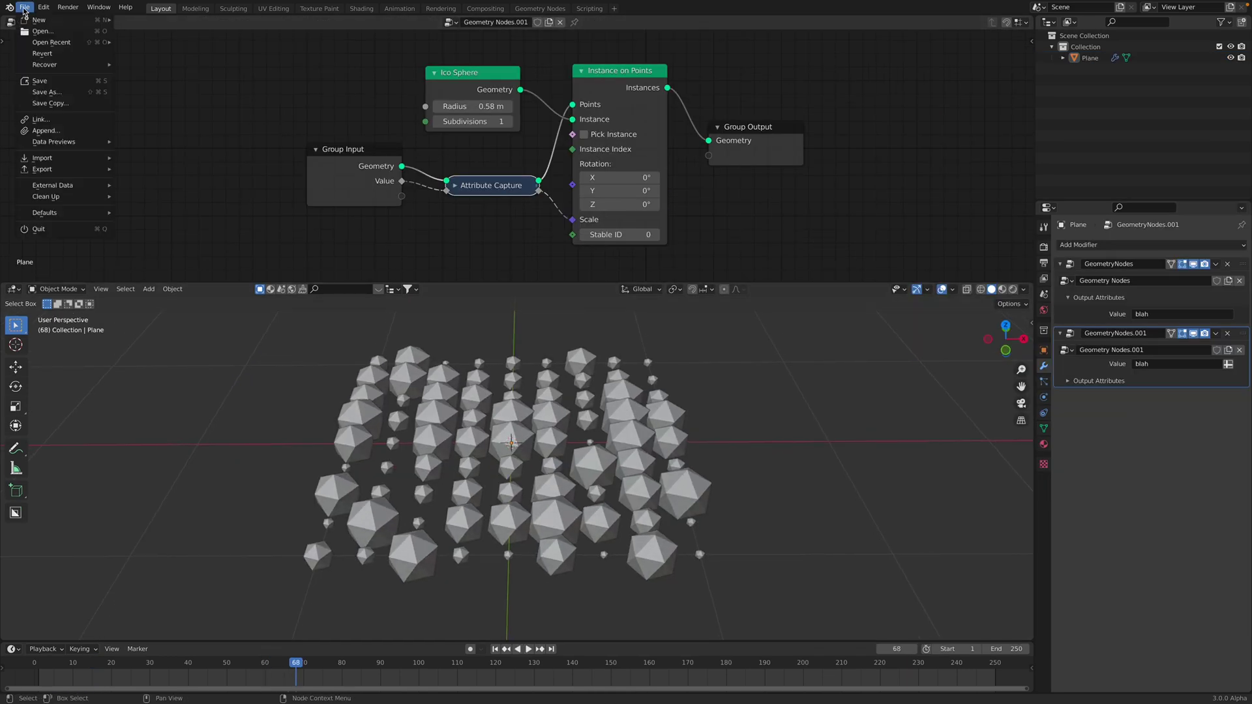
mouse_move(51, 42)
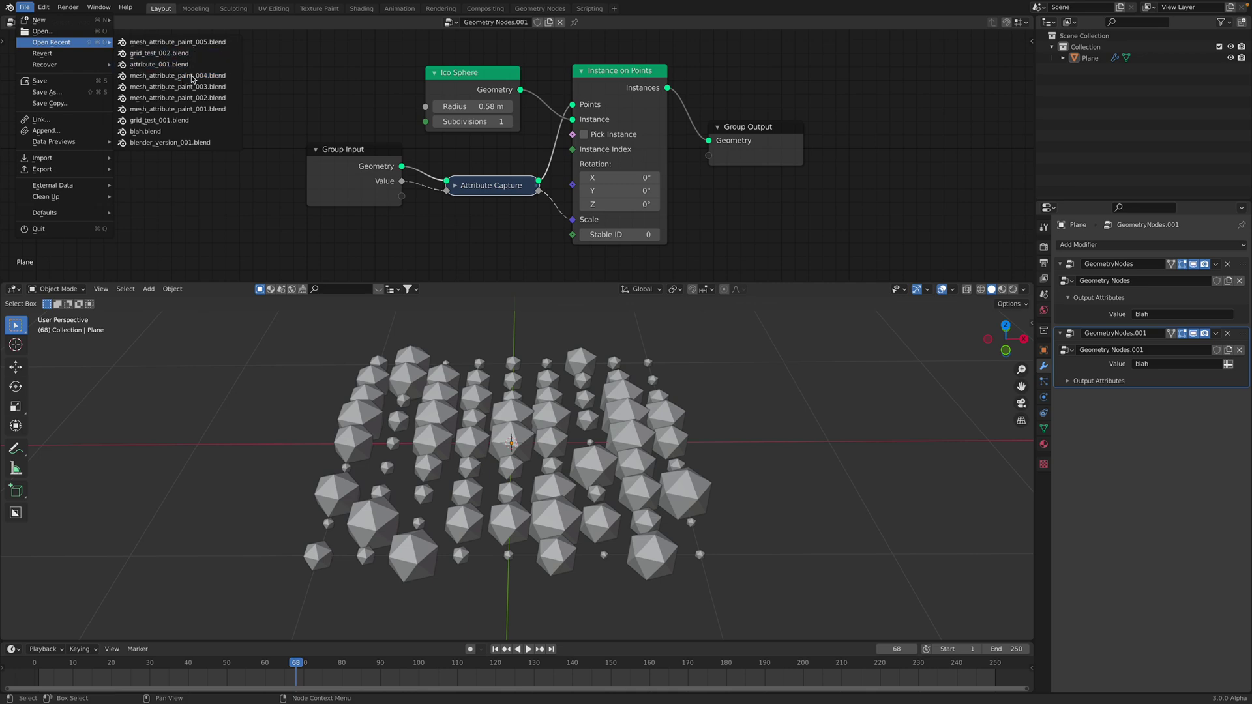
click(190, 121)
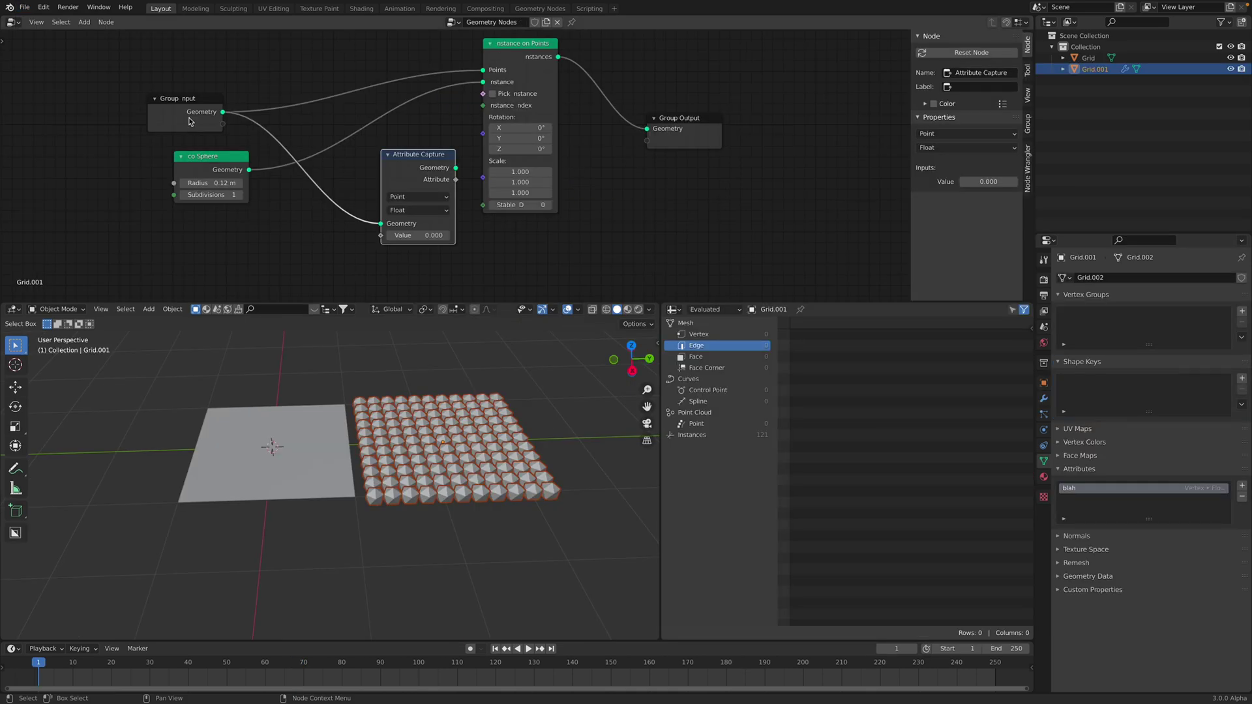
key(space)
key(space)
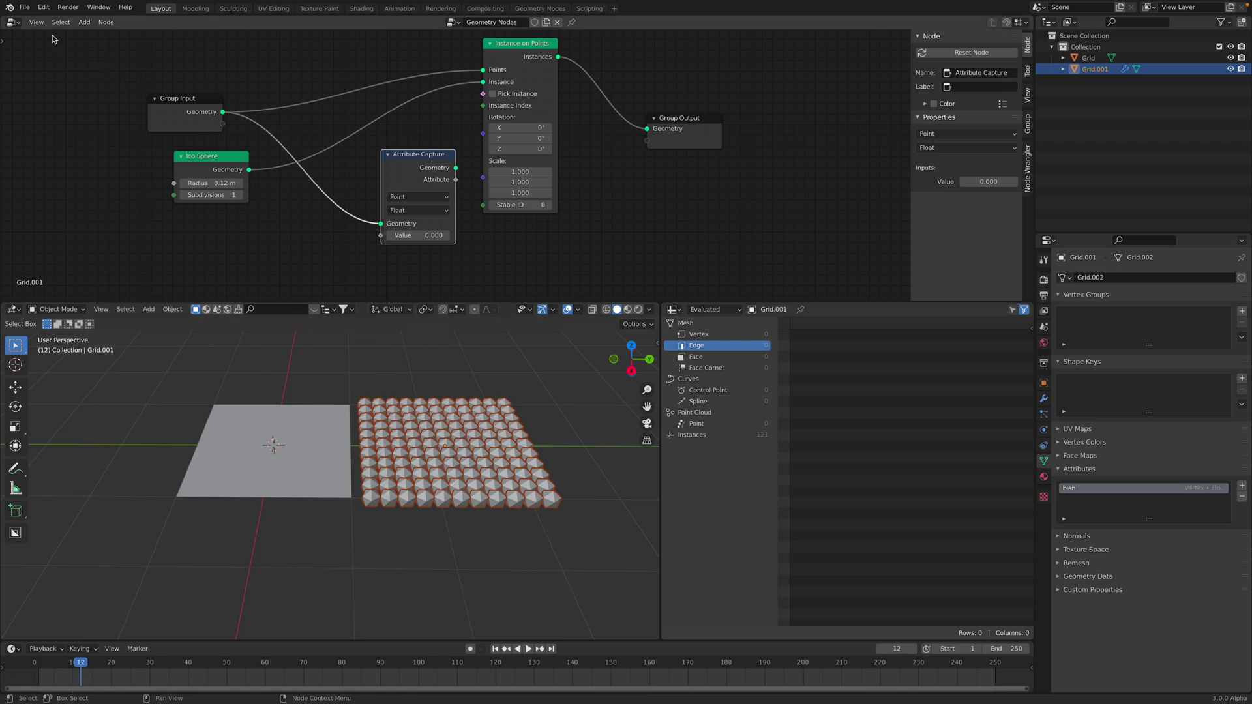
Reopen grid_test_002.blend and briefly play the animation again to examine its Sverchok attribute nodes.
click(24, 7)
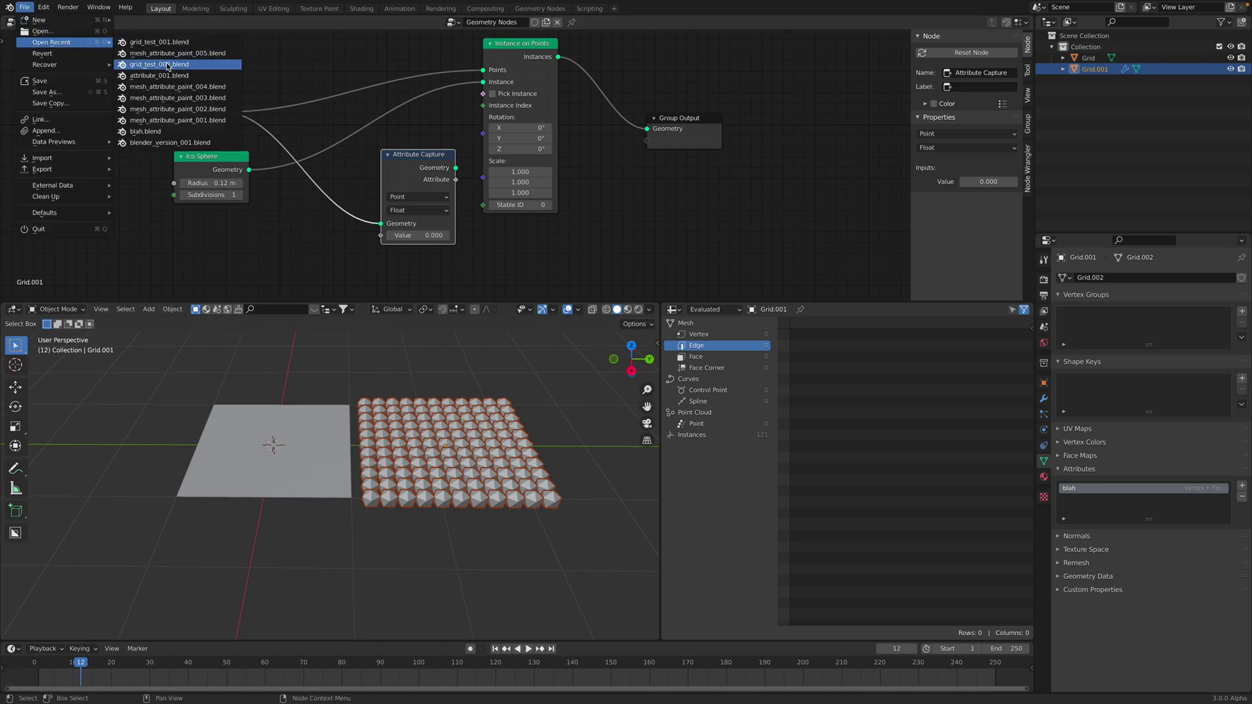
click(168, 64)
key(space)
key(space)
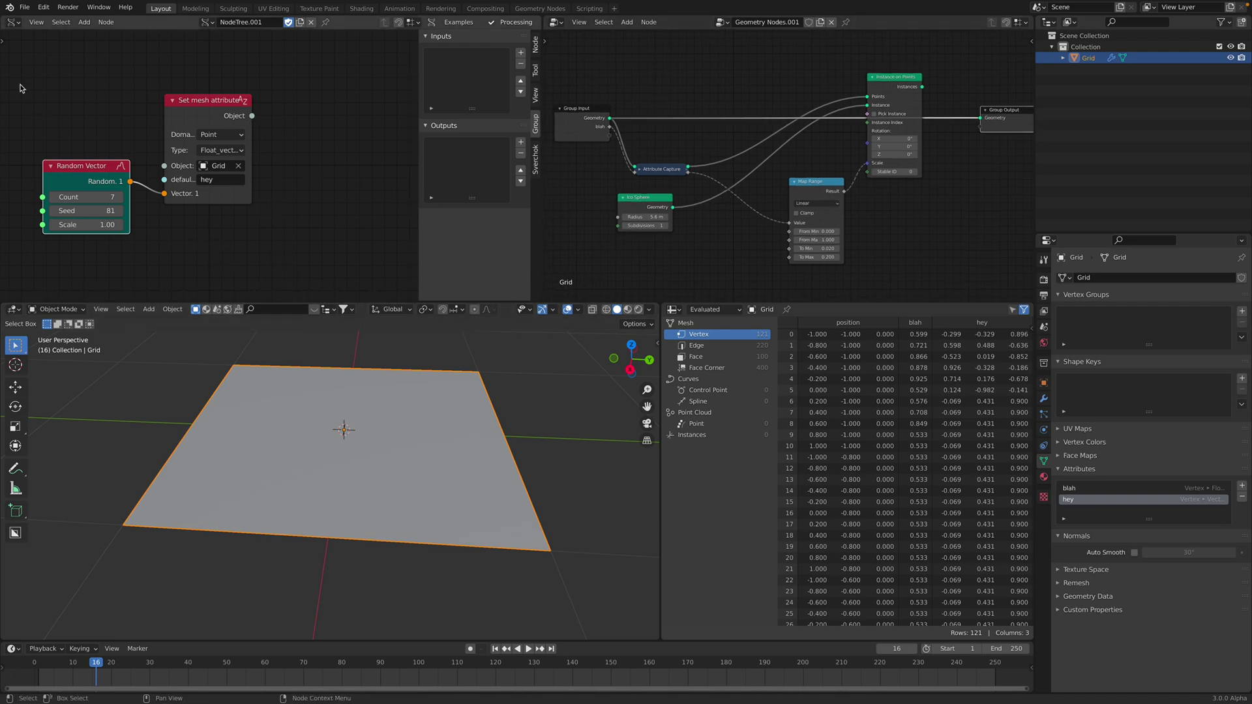
Start a new file and delete the default camera, cube and light.
click(25, 13)
mouse_move(53, 22)
click(136, 21)
key(a)
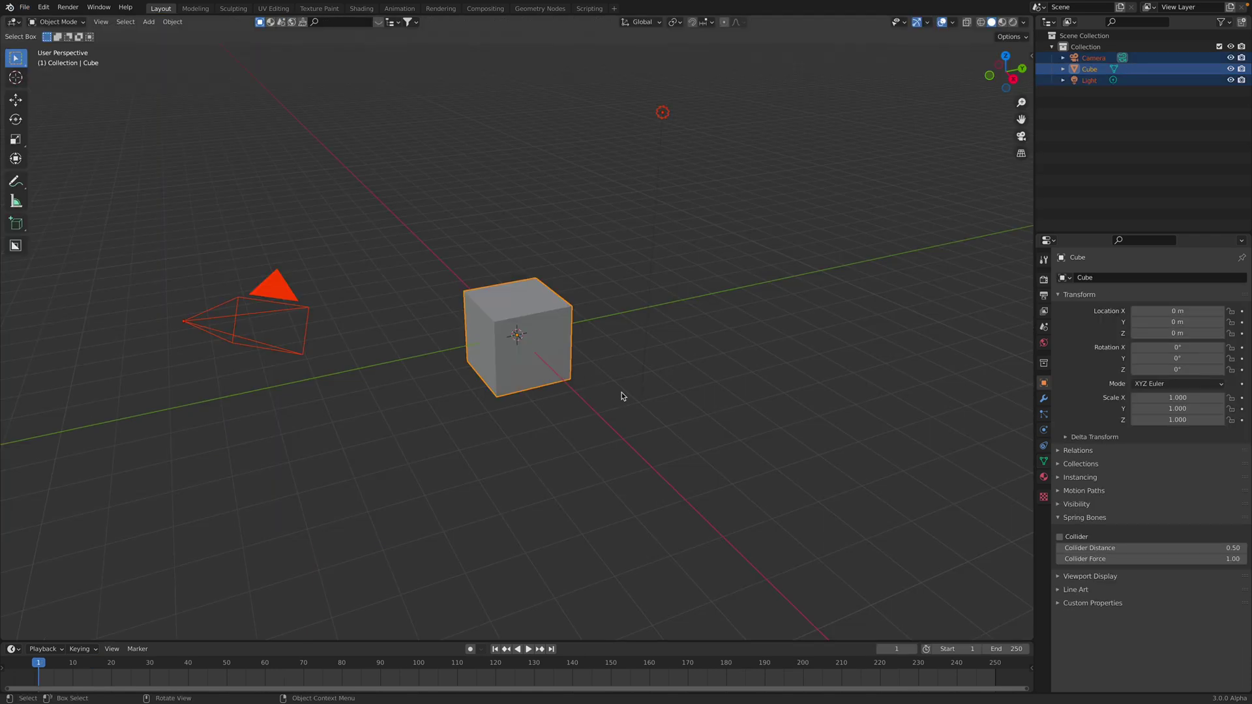
key(Delete)
middle_drag(424, 280, 548, 346)
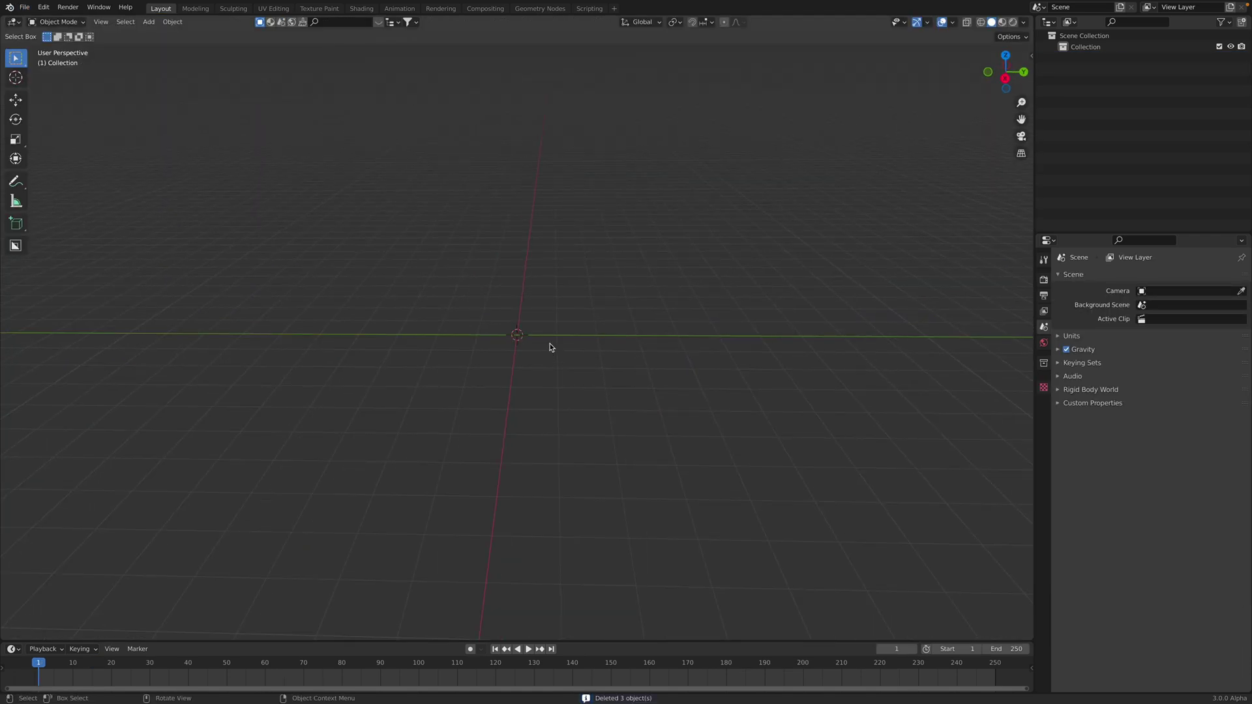
Split the 3D viewport into two stacked areas and add a mesh grid at the origin.
key(shift+a)
mouse_move(549, 345)
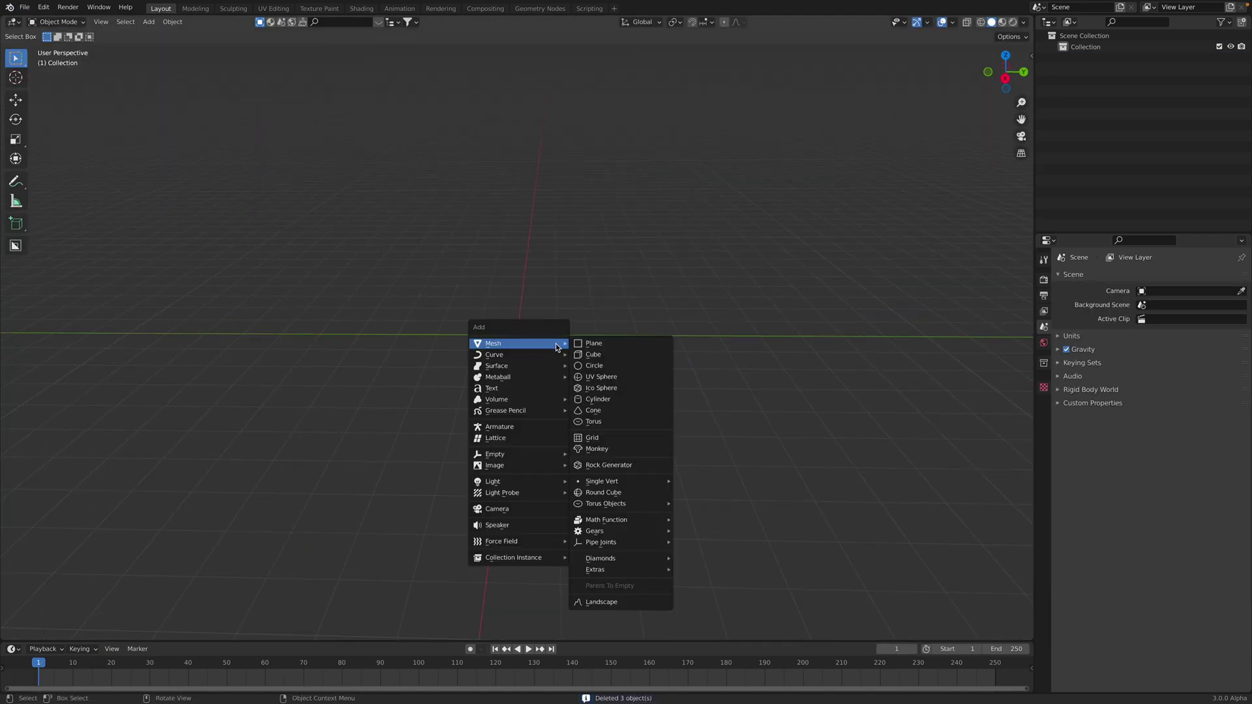
drag(1030, 19, 913, 347)
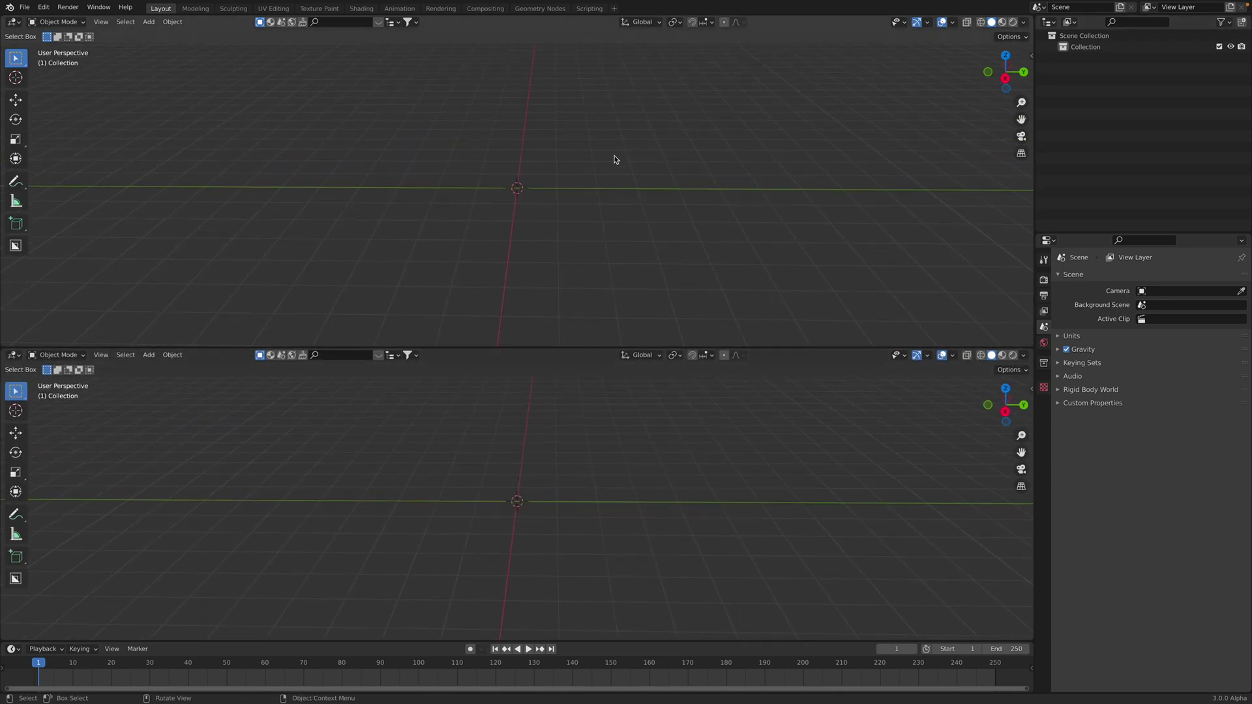
key(shift+a)
mouse_move(554, 455)
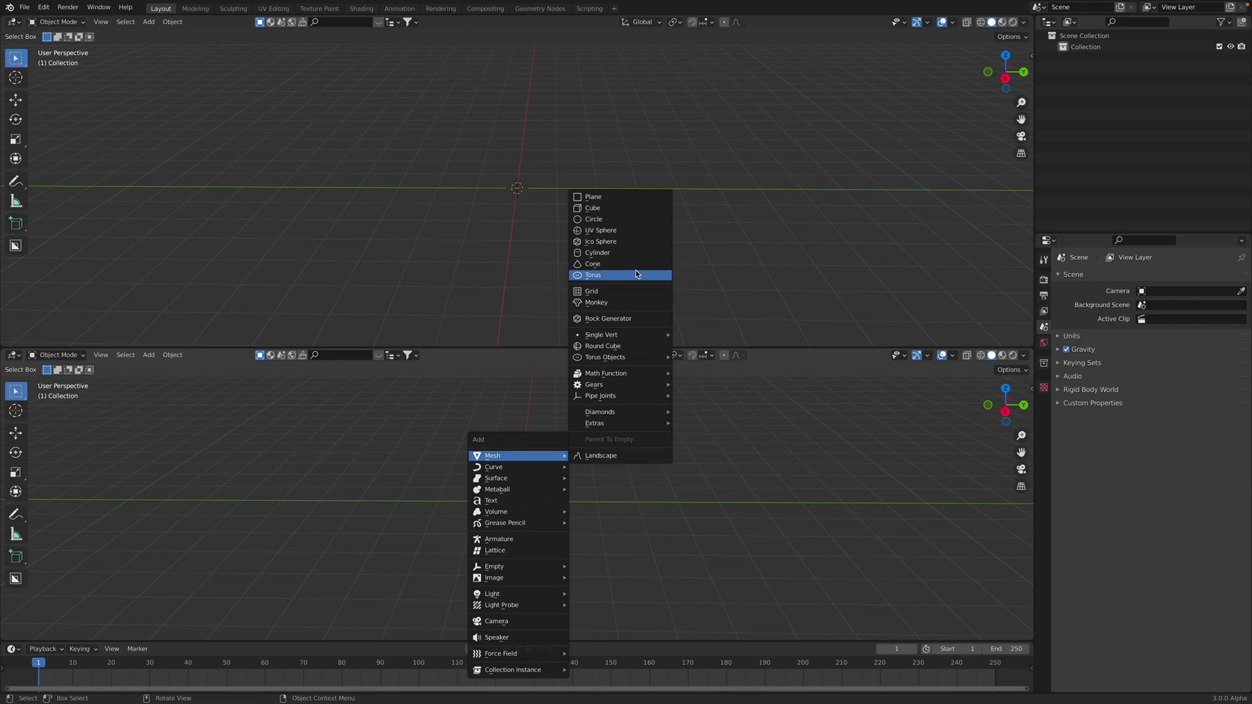
click(634, 291)
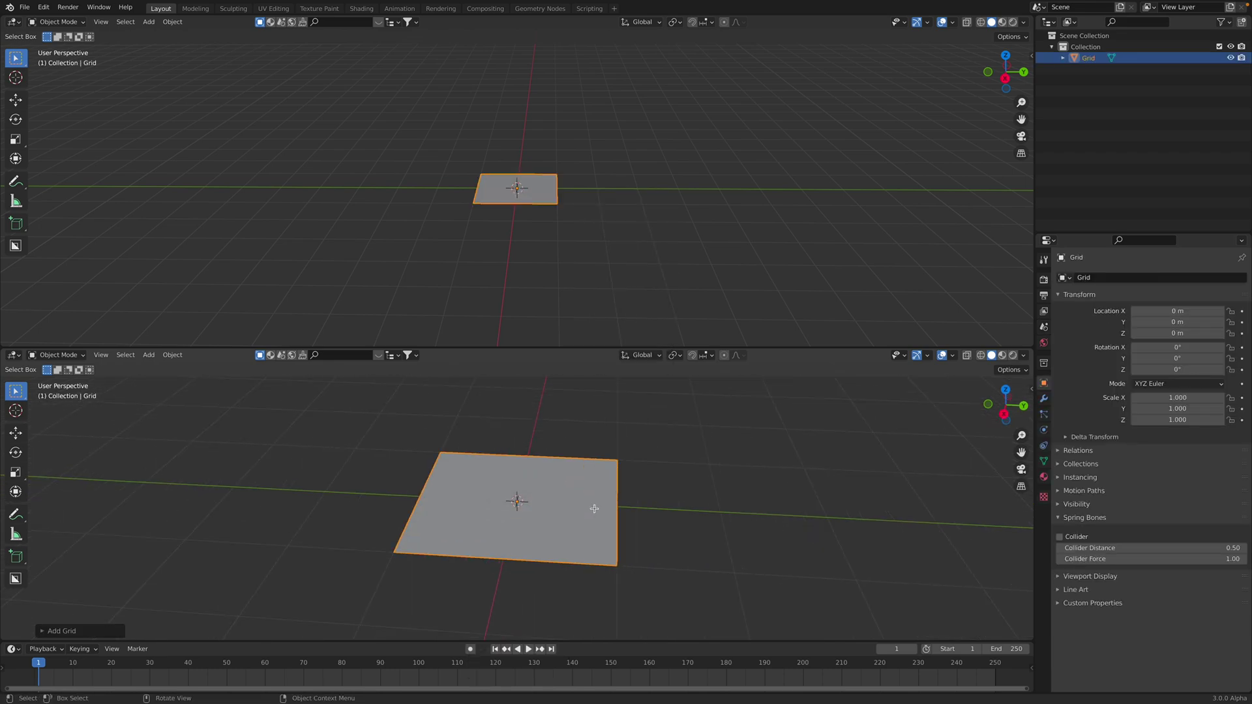
Add a mesh attribute named svscale to the Grid with the Vertex domain and Float data type.
middle_drag(575, 517, 651, 470)
click(1043, 460)
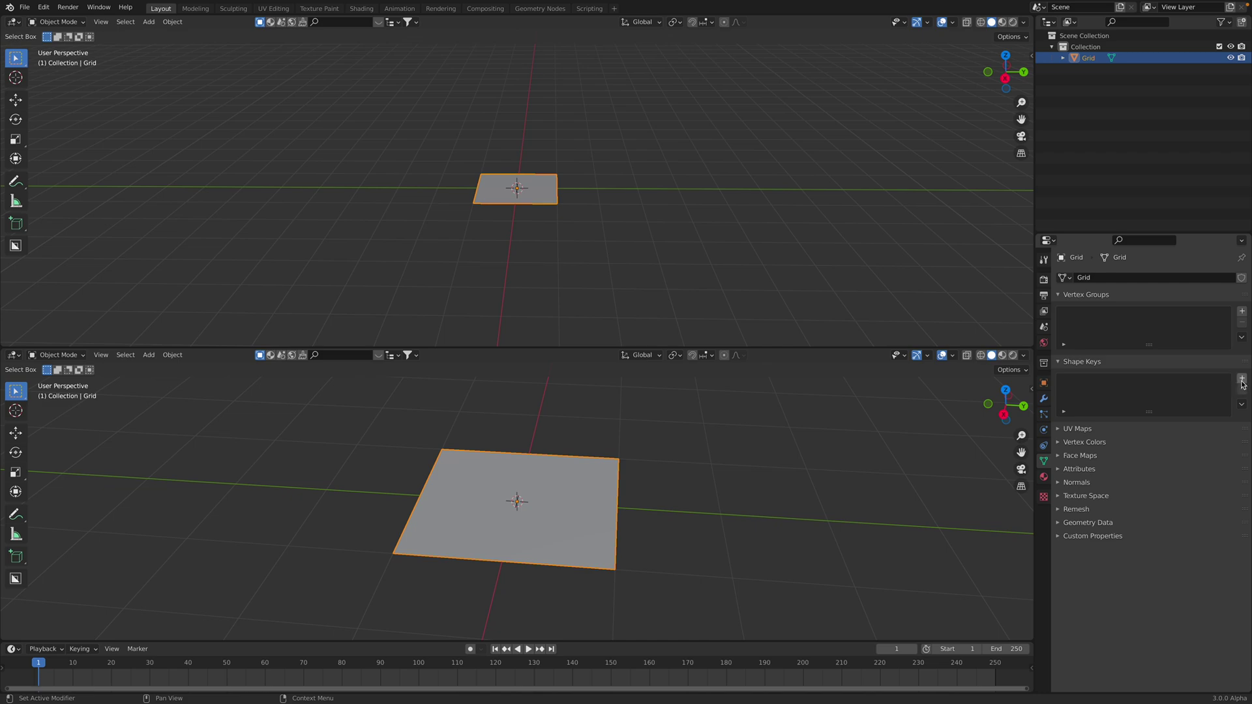
click(1082, 469)
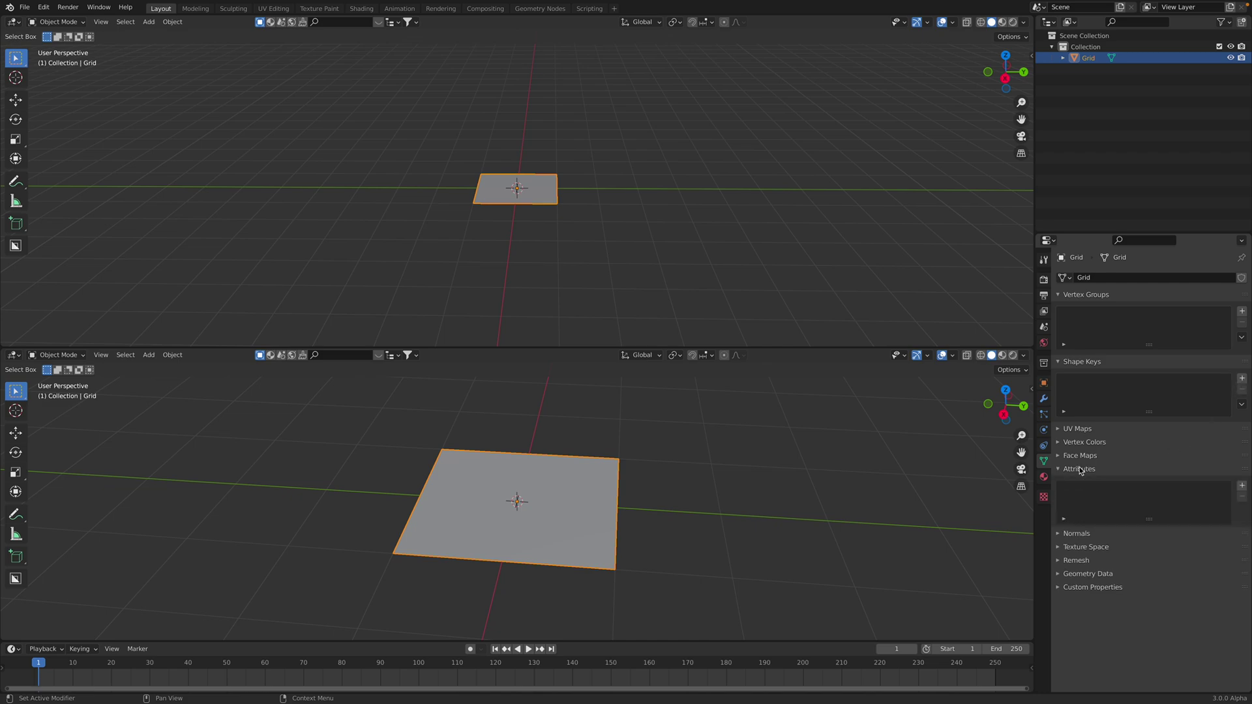
click(1242, 486)
click(1202, 502)
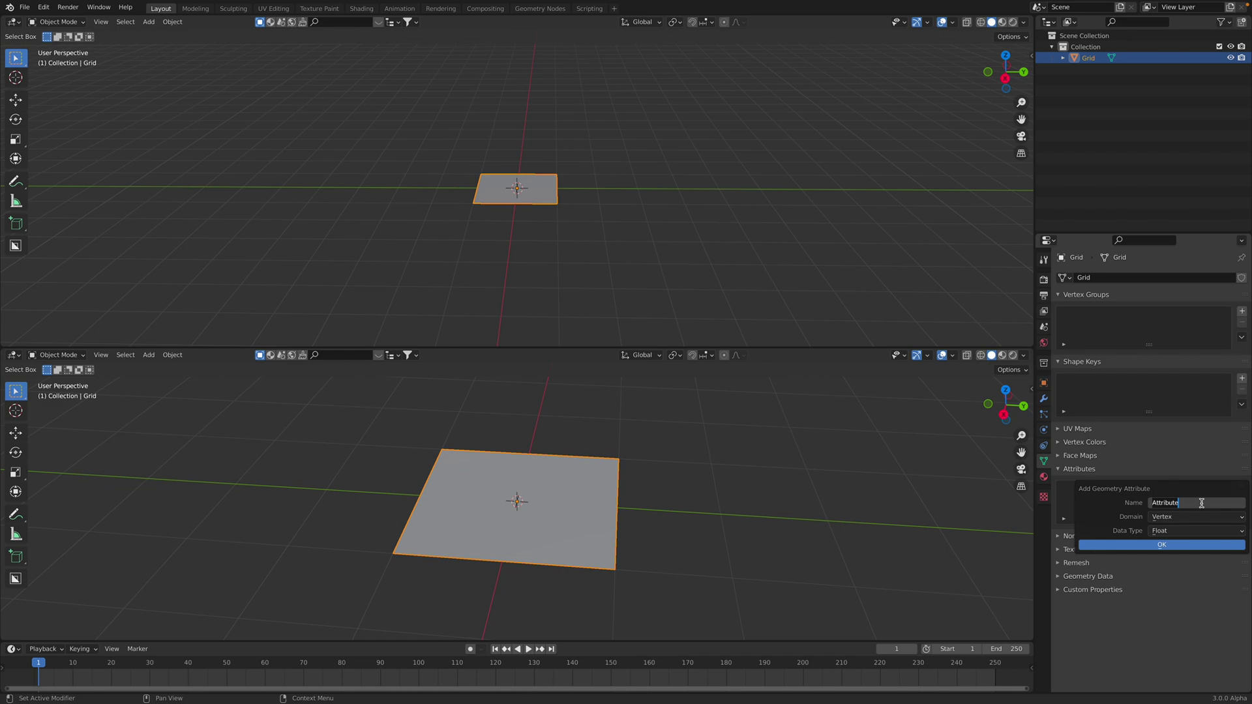
text(svscale)
key(Return)
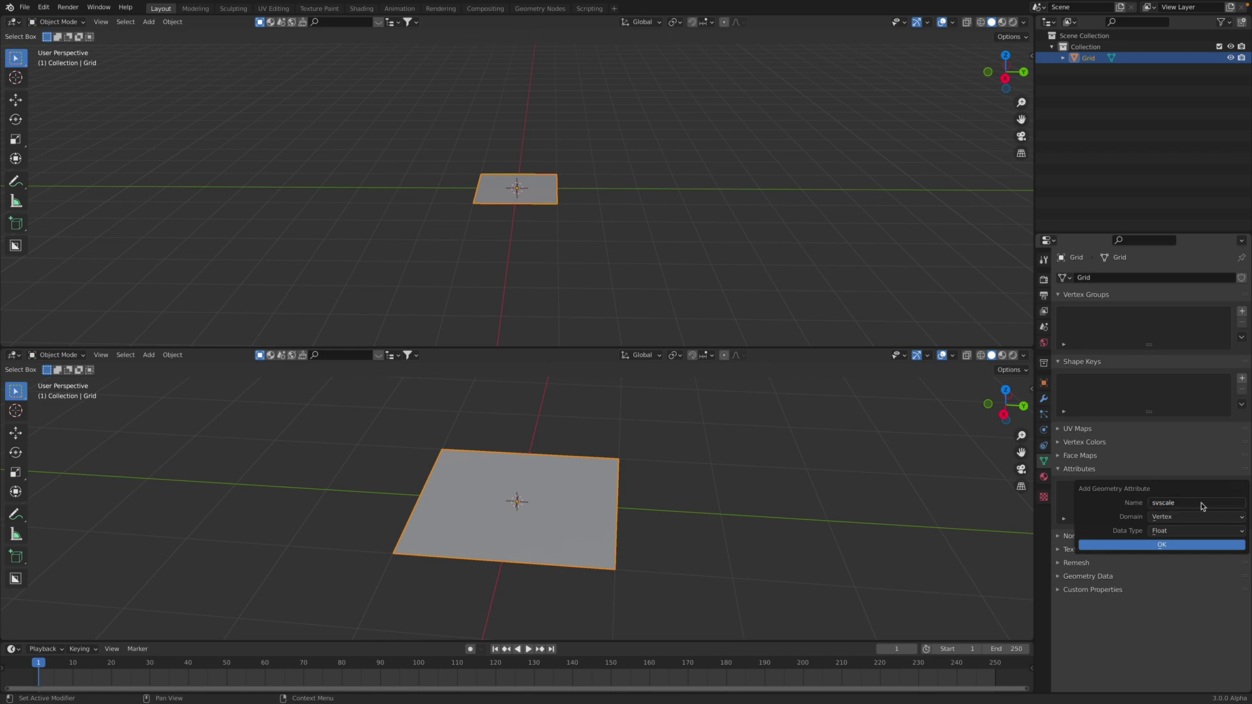
click(1167, 545)
Add a second mesh attribute named svrot to the Grid with the Vertex domain and Float data type.
click(1241, 486)
click(1214, 504)
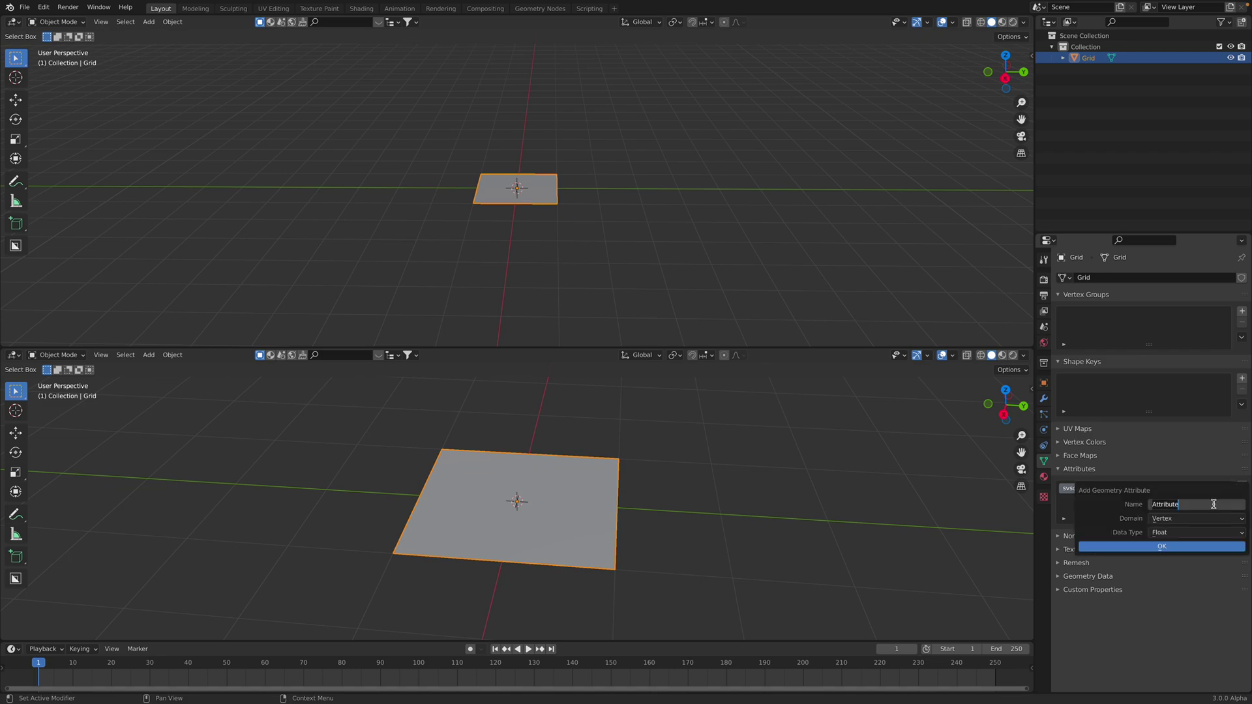
text(svrot)
key(Return)
click(1174, 547)
Save the new scene on the Desktop as svattr_001.blend.
middle_drag(823, 502, 797, 505)
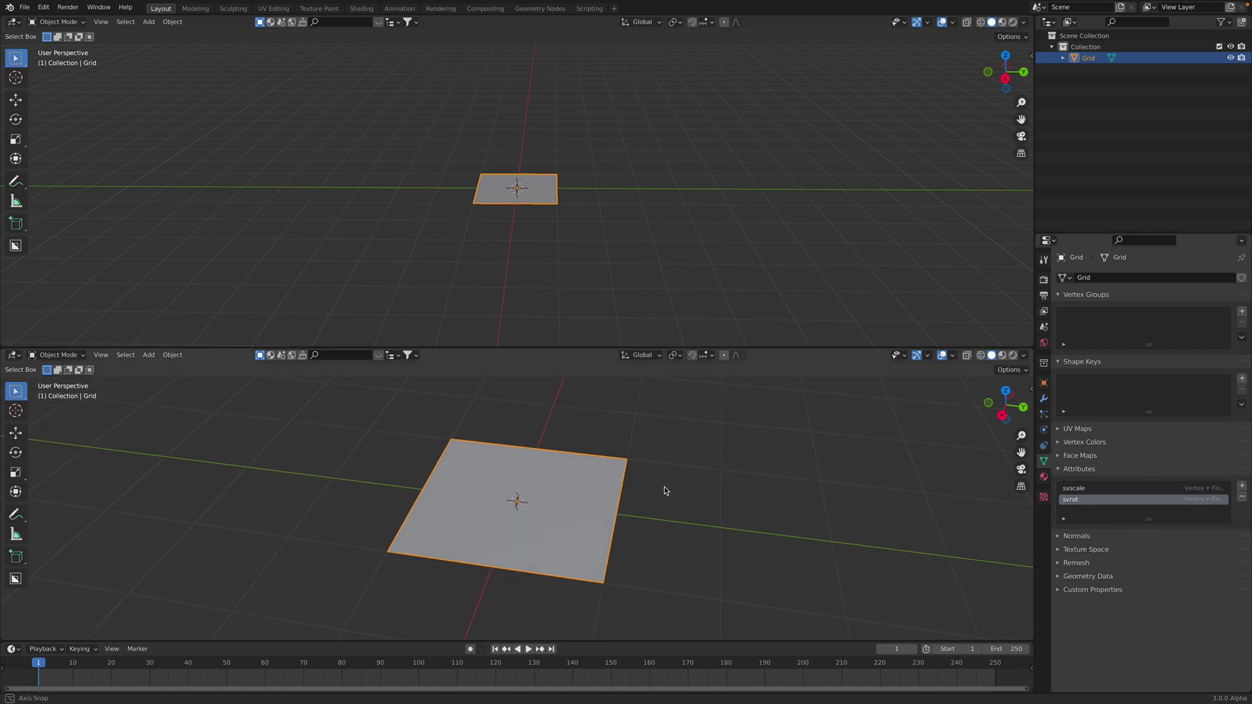
middle_drag(661, 491, 637, 481)
click(25, 7)
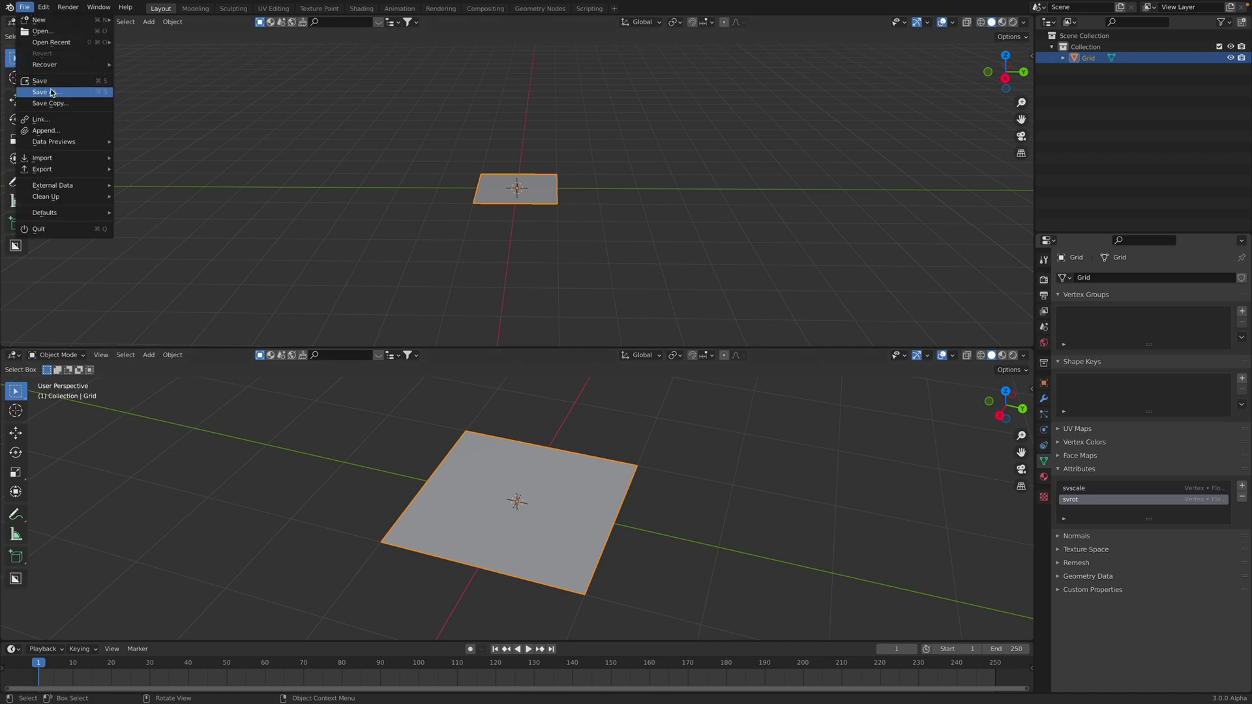
click(56, 92)
click(455, 654)
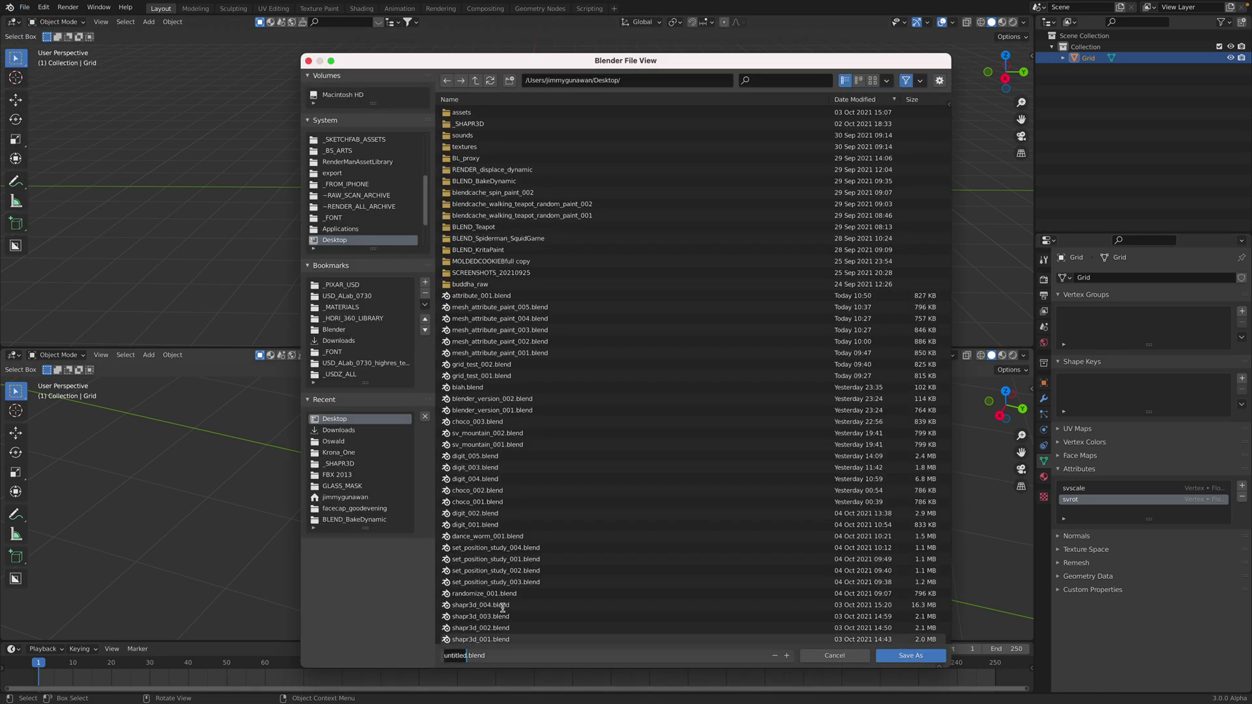
text(svattr_001)
click(910, 655)
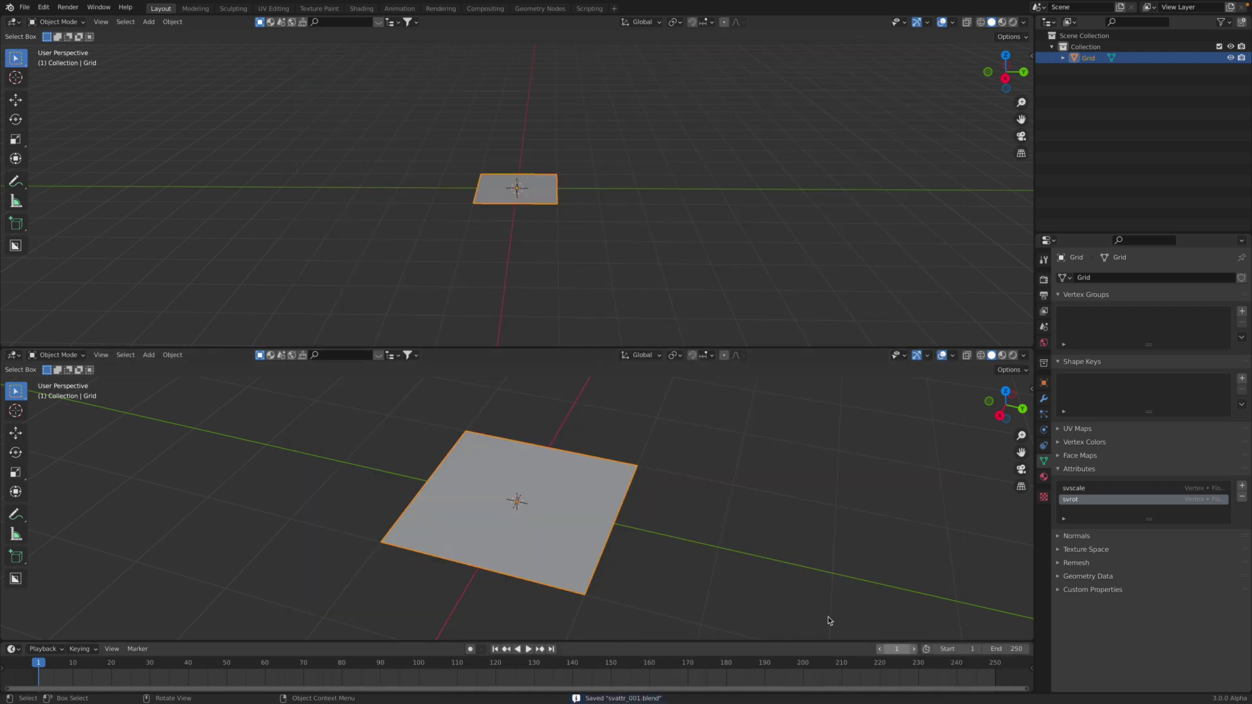
Split the lower 3D viewport side by side and change the new area to a Spreadsheet editor.
click(1025, 354)
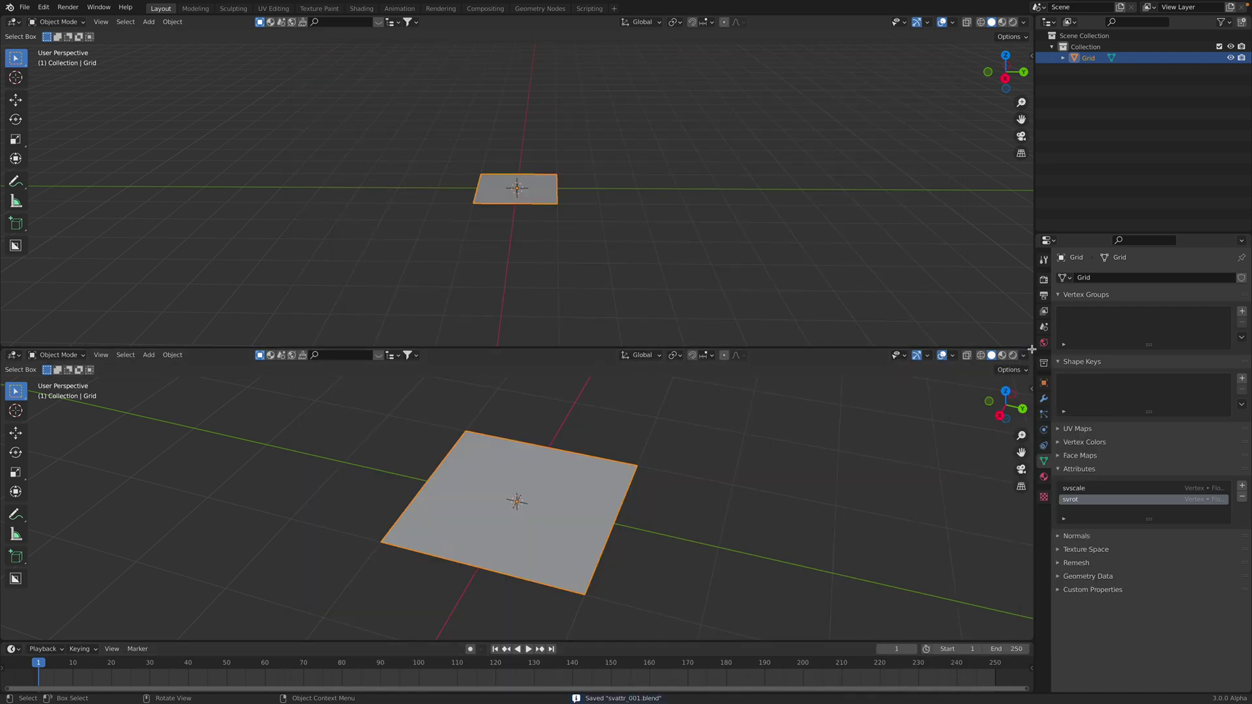
drag(1030, 352, 856, 355)
drag(965, 405, 665, 405)
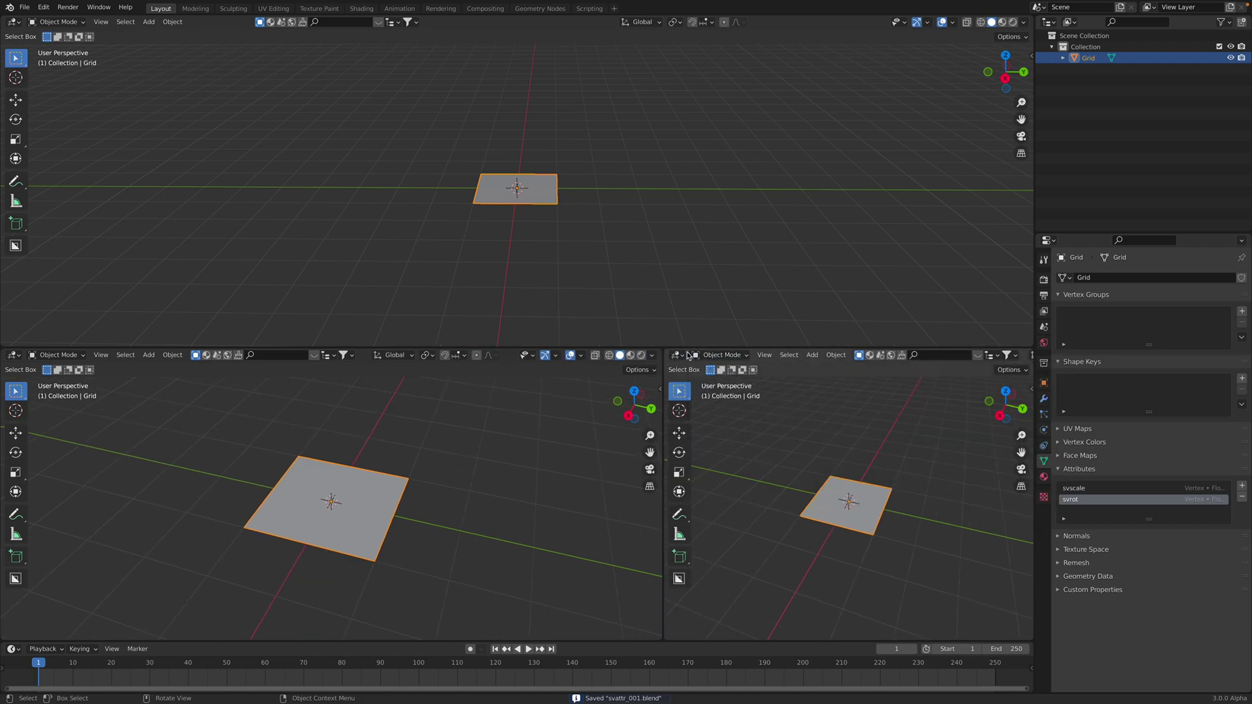
click(687, 355)
click(1003, 435)
scroll(503, 481, up, 2)
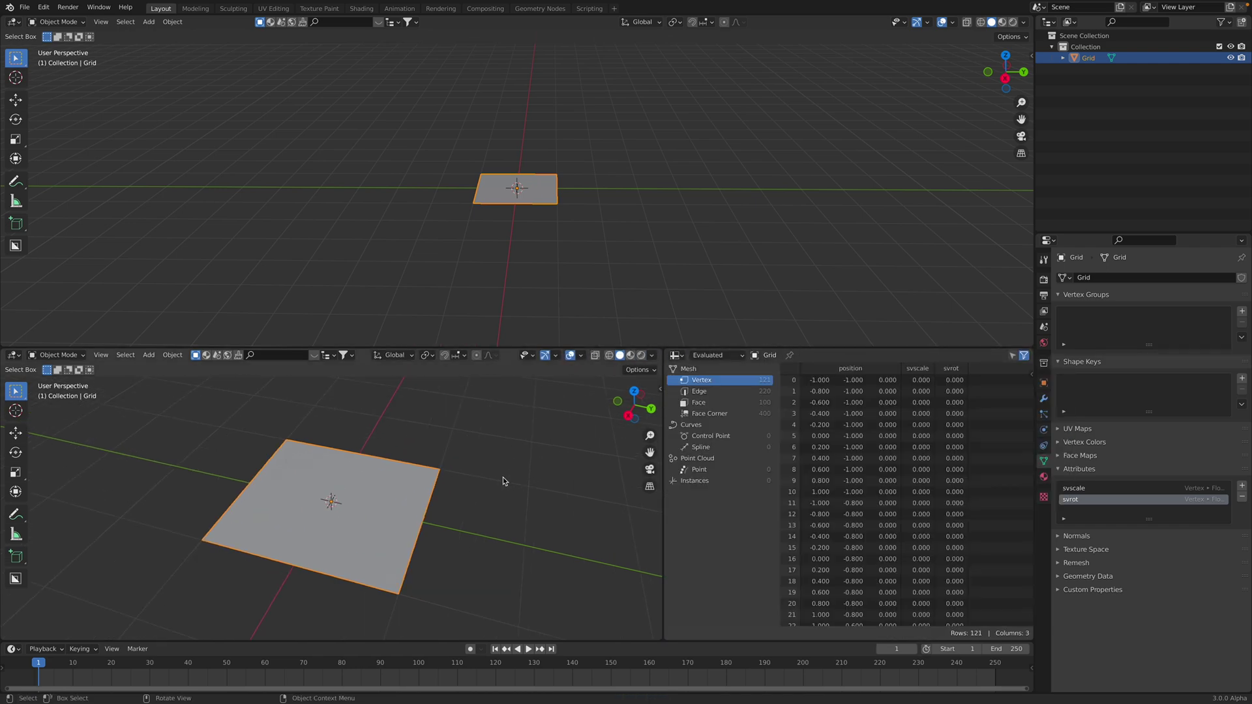
Change the upper 3D viewport to the Sverchok node editor and create a new node tree.
middle_drag(503, 481, 542, 481)
mouse_move(396, 486)
middle_down()
mouse_move(374, 480)
mouse_move(403, 467)
middle_up()
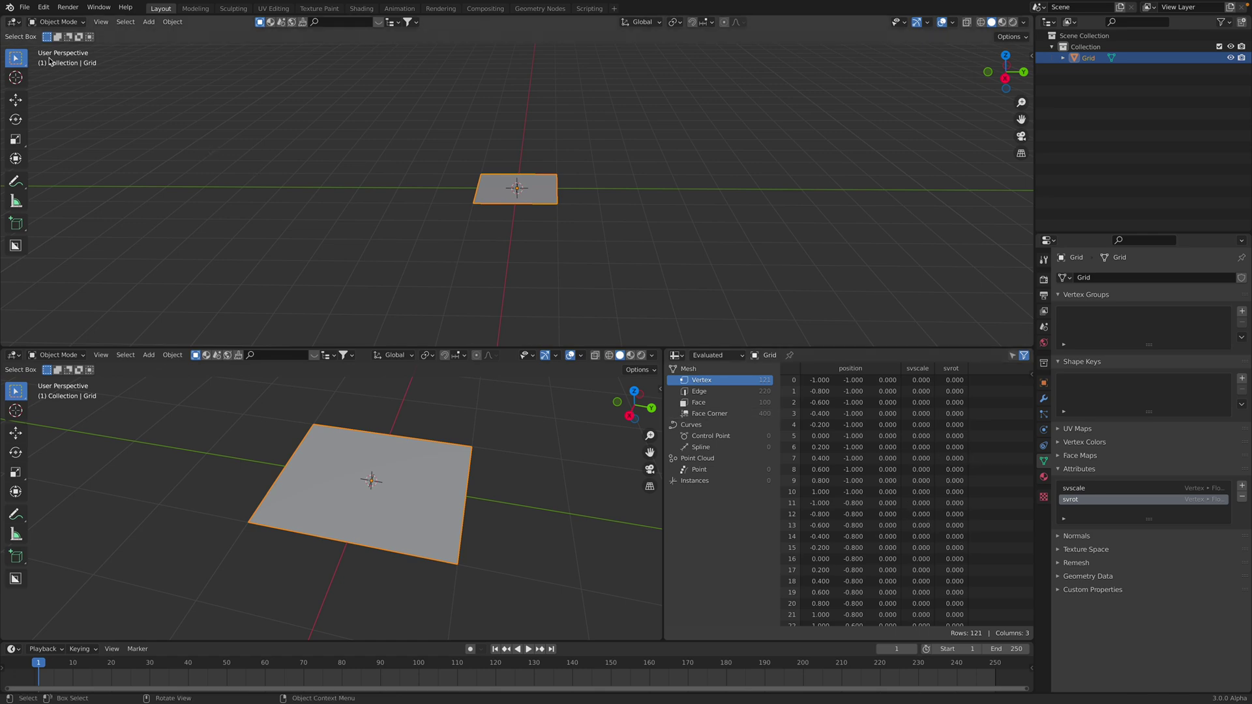
click(14, 23)
click(59, 86)
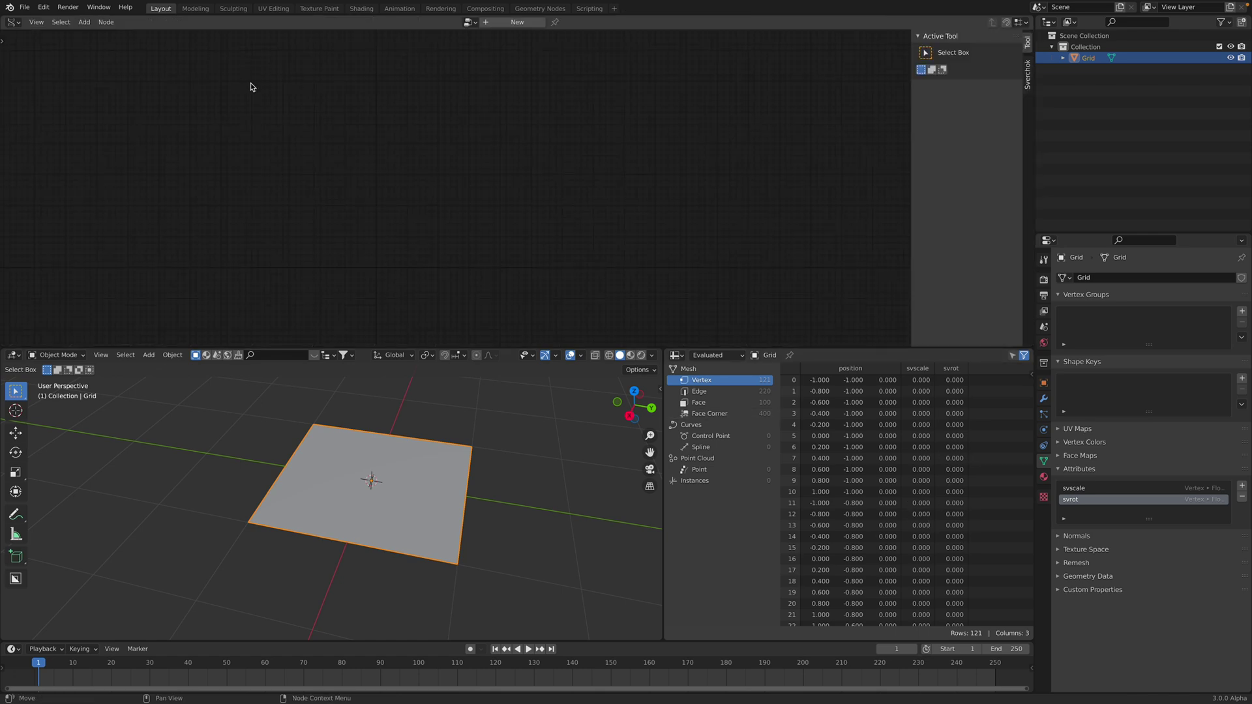
click(493, 23)
Add a Set mesh attribute node to the Sverchok node tree.
key(alt+space)
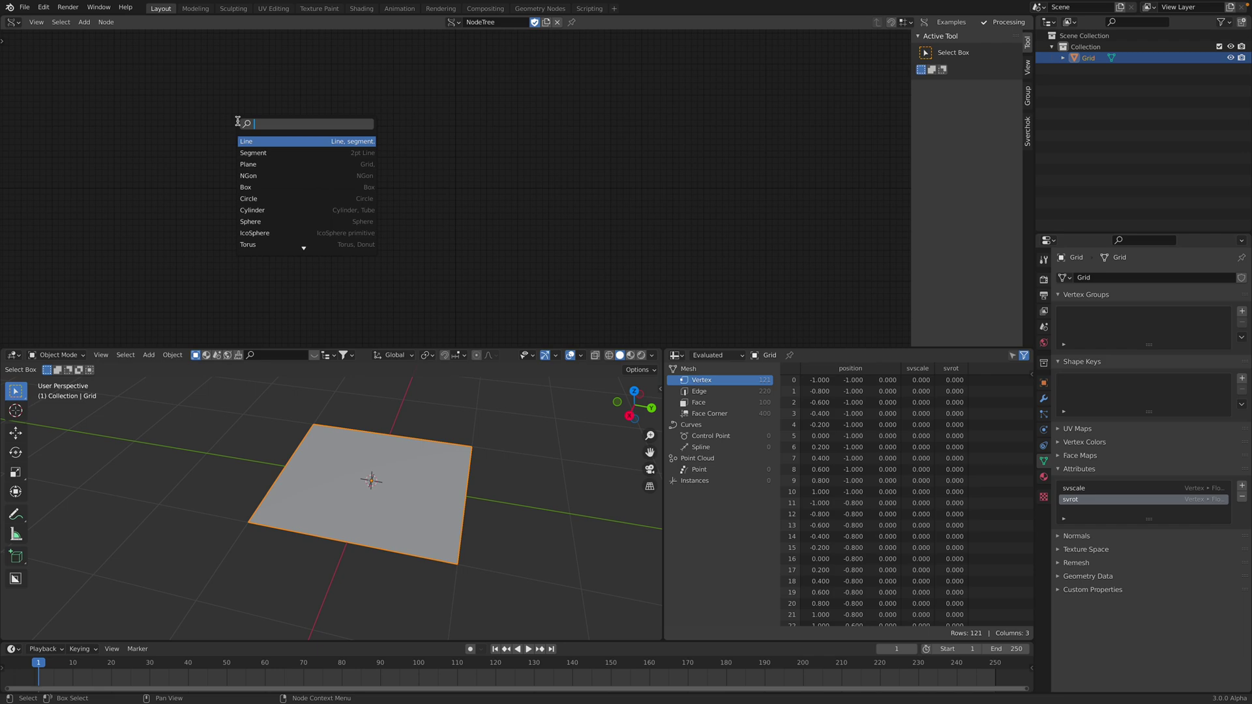
text(attr)
key(Down)
key(Down)
key(Down)
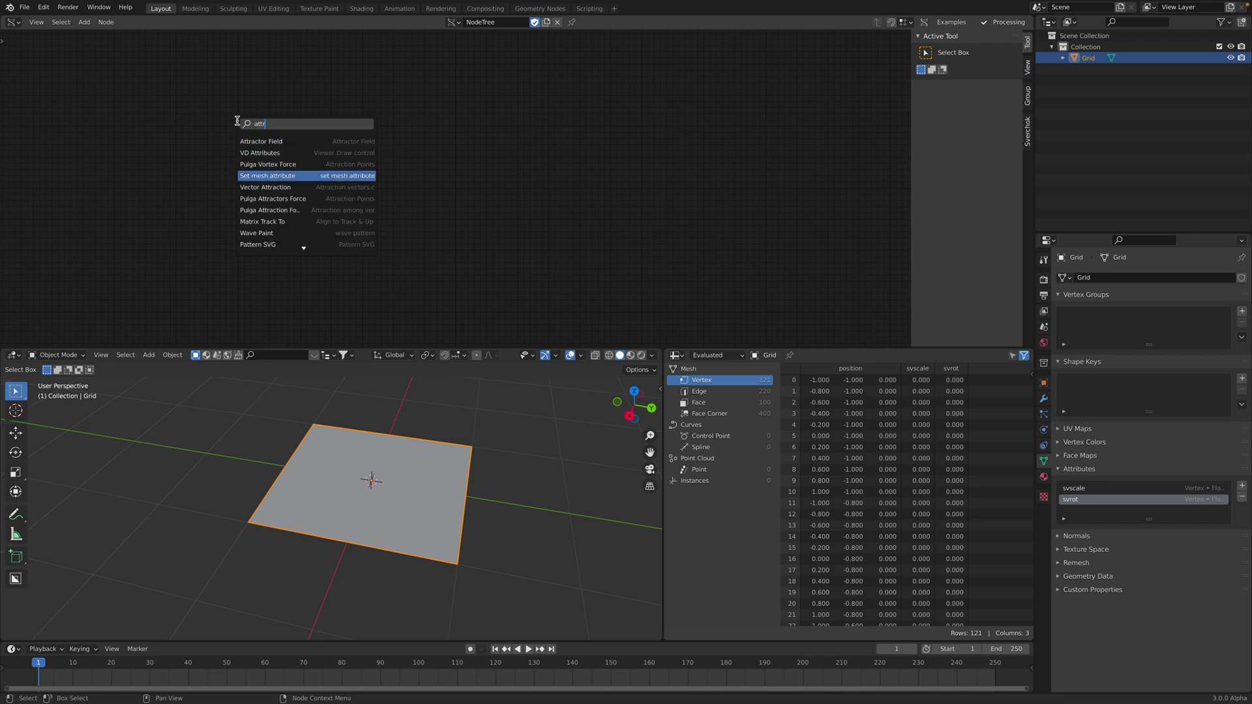
key(Return)
click(271, 160)
scroll(265, 174, up, 6)
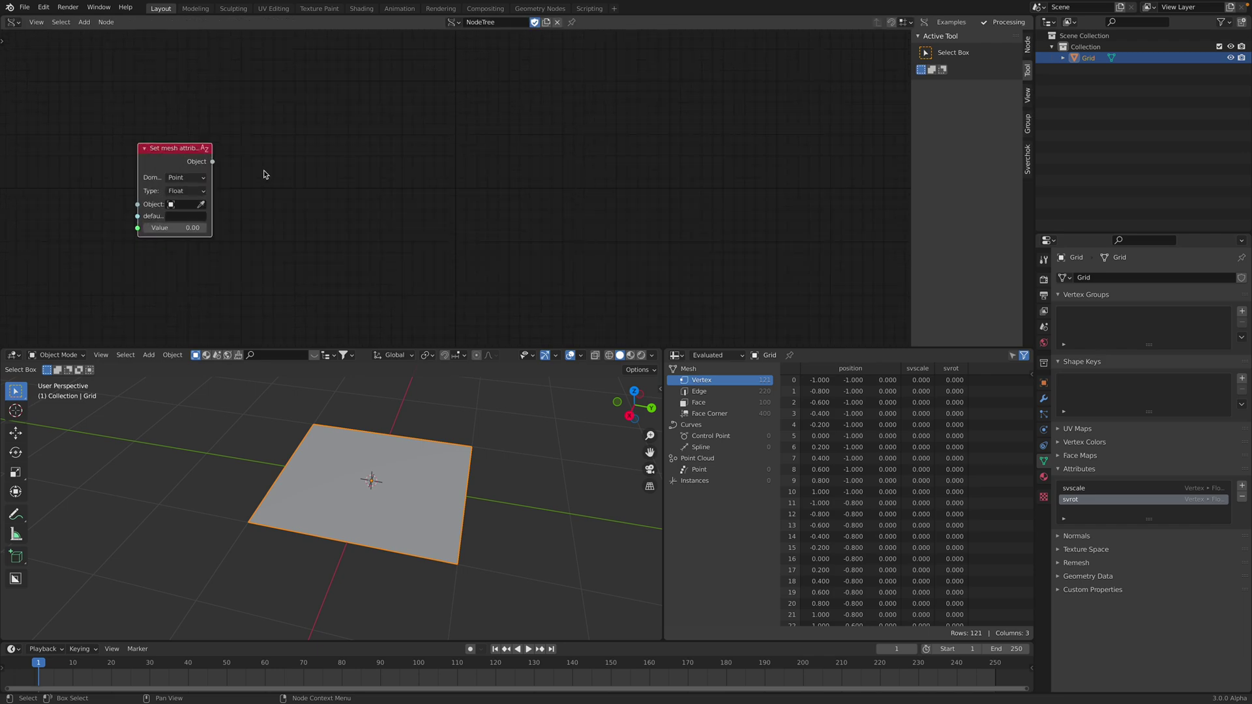
Assign the Grid as the object of the Set mesh attribute node and reposition the node.
click(202, 204)
click(385, 414)
drag(211, 178, 251, 176)
middle_drag(296, 174, 345, 136)
scroll(344, 136, up, 2)
drag(213, 107, 204, 101)
click(223, 170)
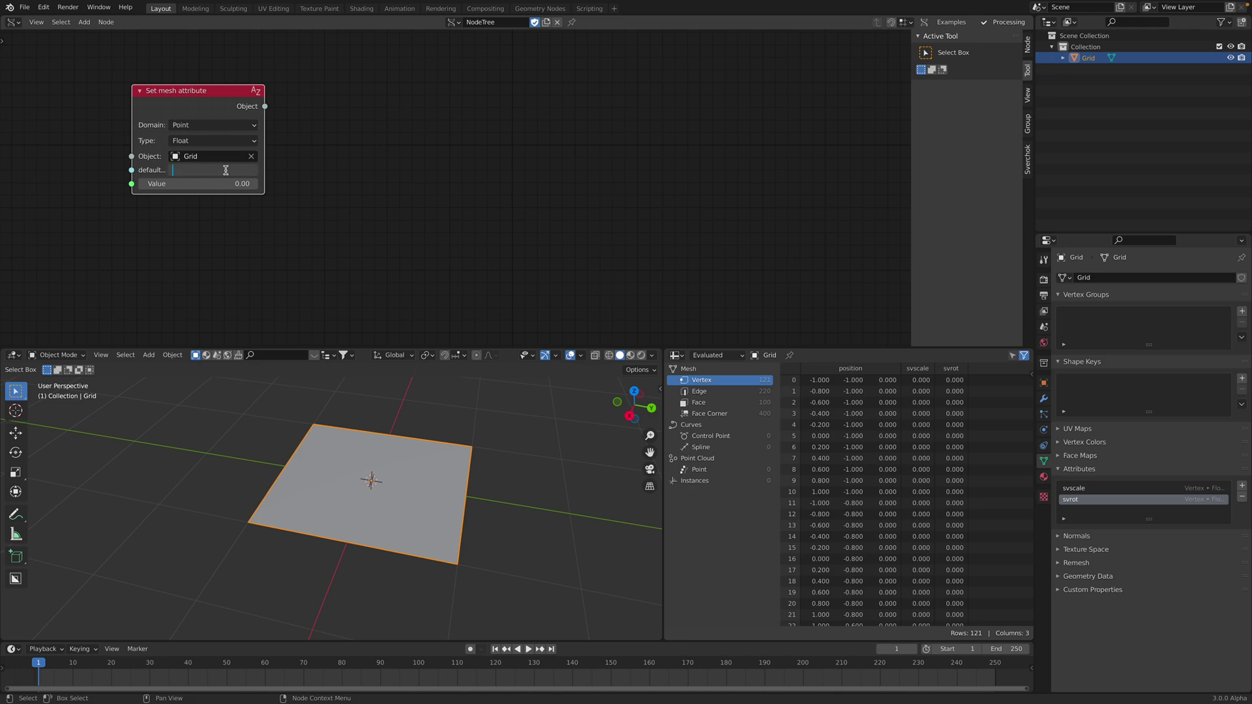
click(223, 248)
Add a Get Objects Data node ahead of the Set mesh attribute node and load the selected Grid into it.
middle_drag(108, 201, 397, 210)
scroll(274, 213, down, 2)
key(shift+a)
click(203, 152)
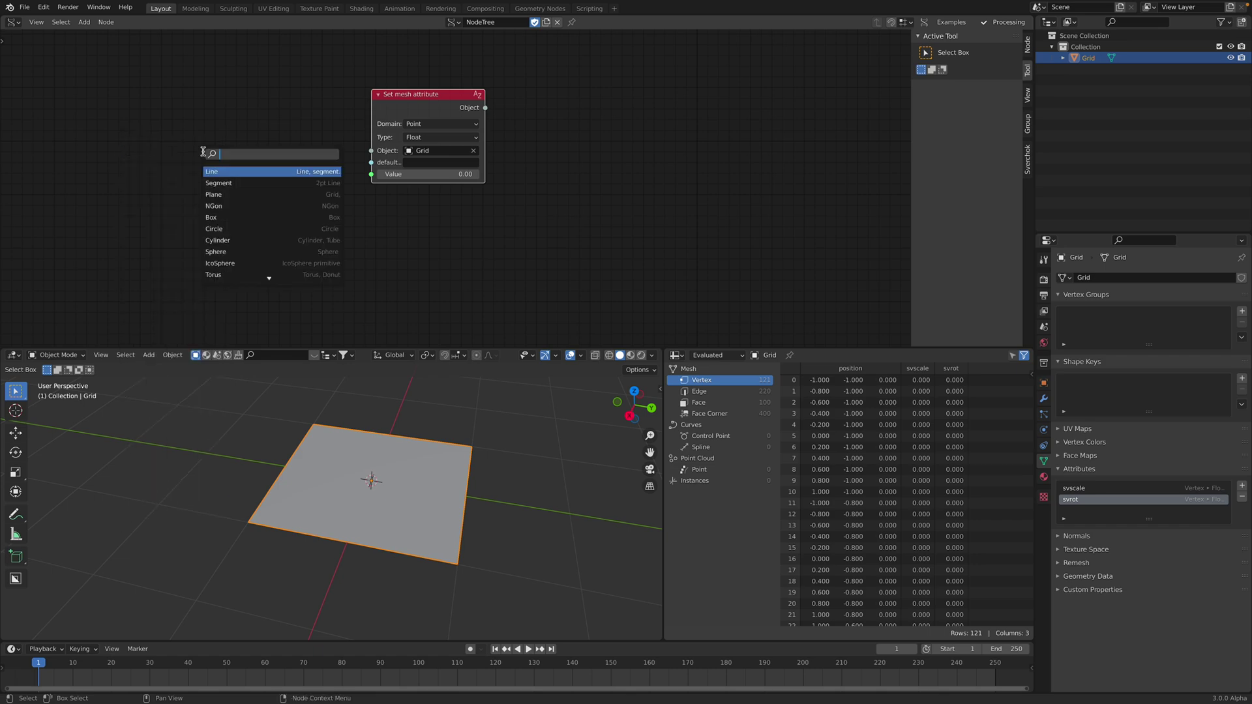
text(get ob)
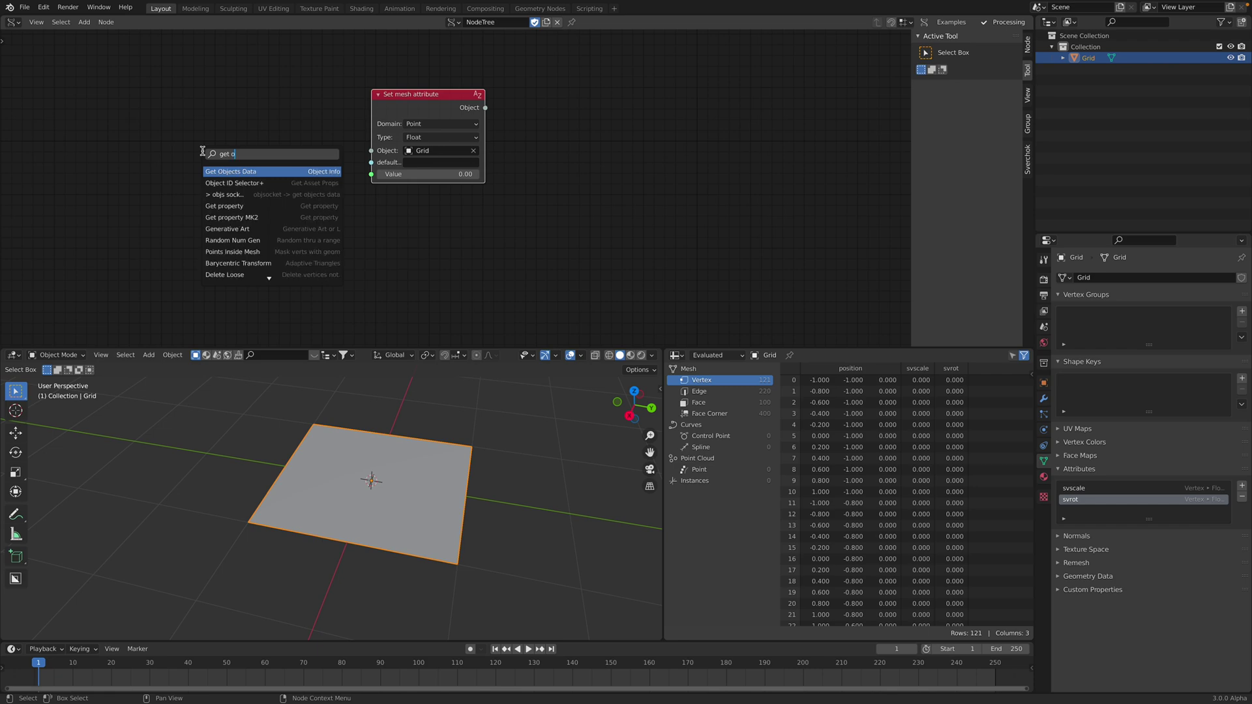
key(Return)
click(31, 103)
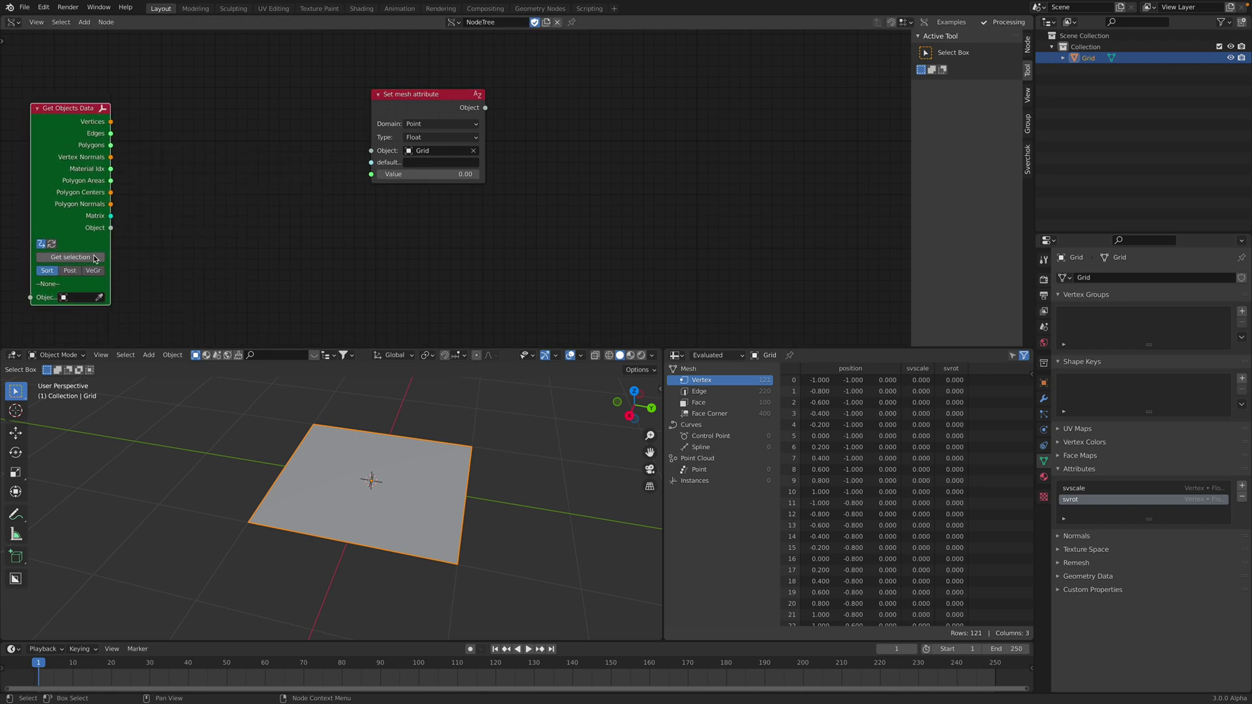
click(70, 257)
middle_drag(234, 229, 260, 228)
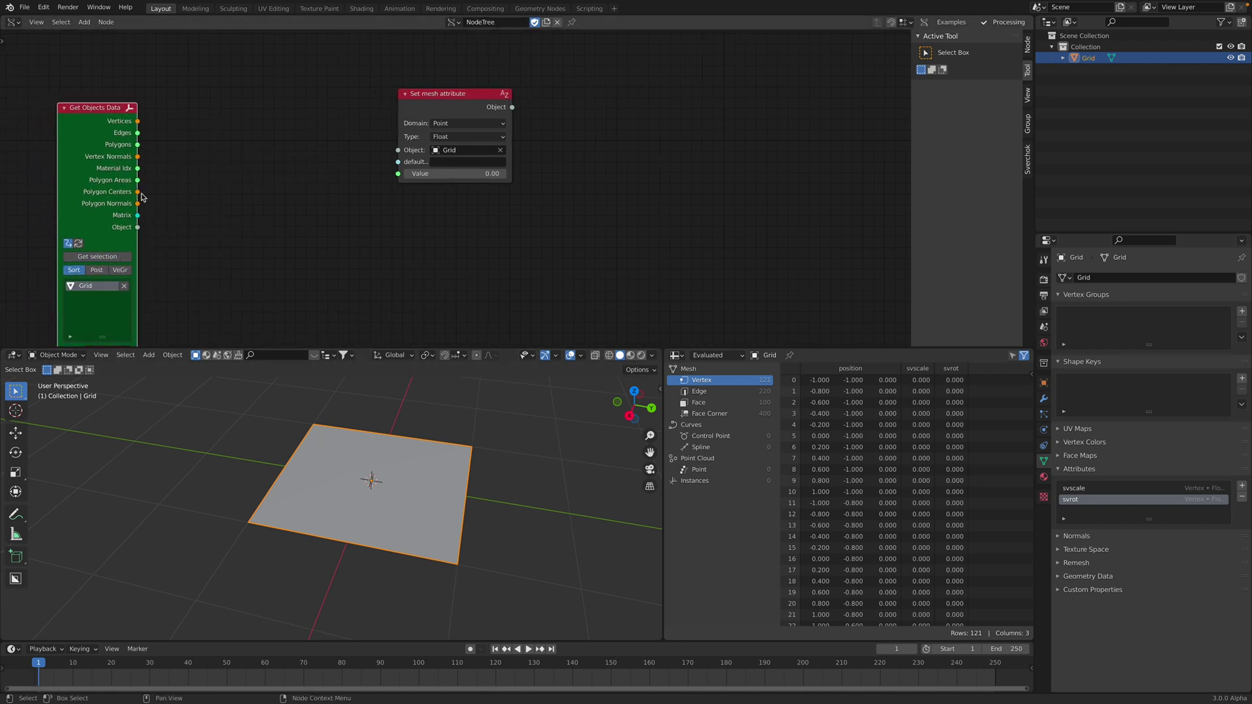
Add a Vector Noise node and feed its Vertices input from the Get Objects Data vertices.
key(alt+space)
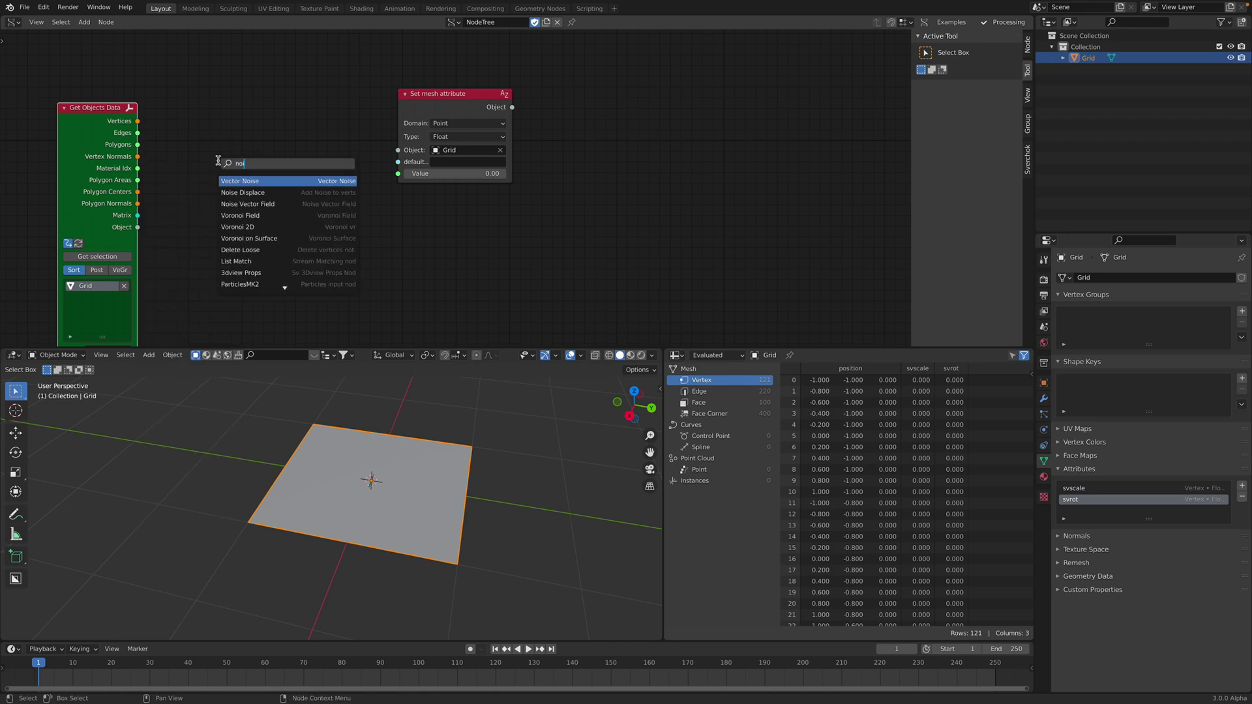
text(se)
key(Return)
click(207, 135)
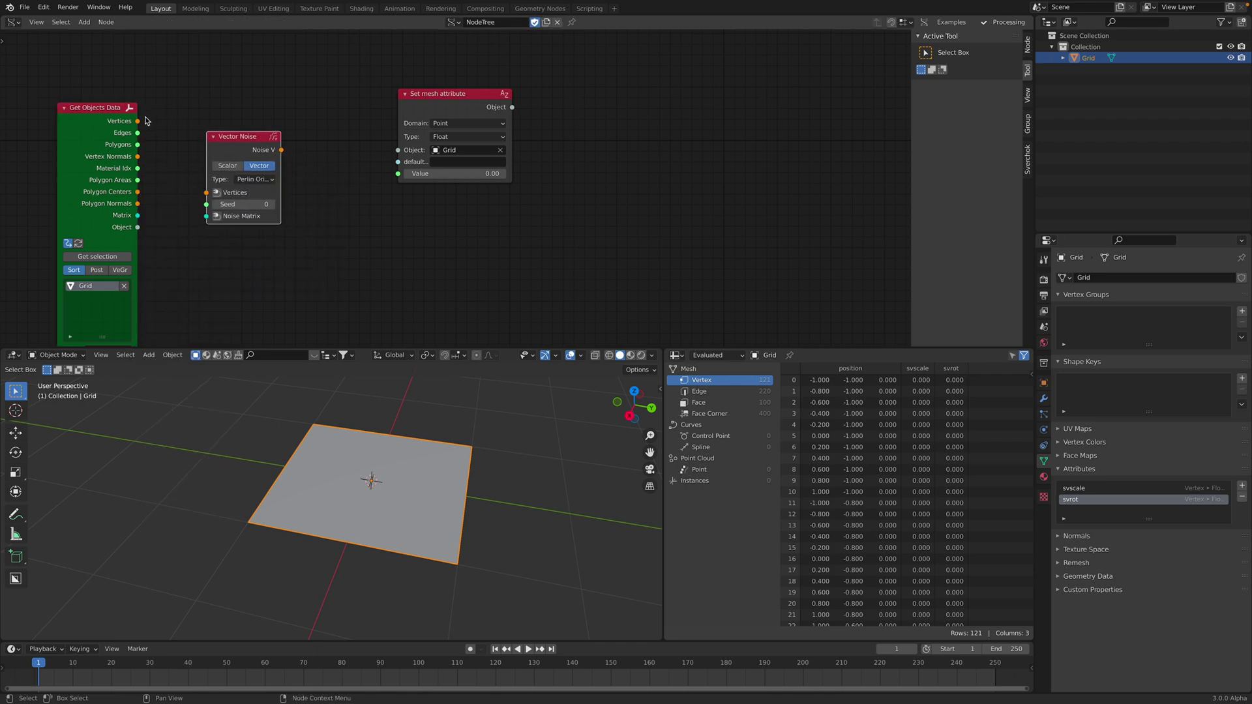
drag(146, 119, 245, 128)
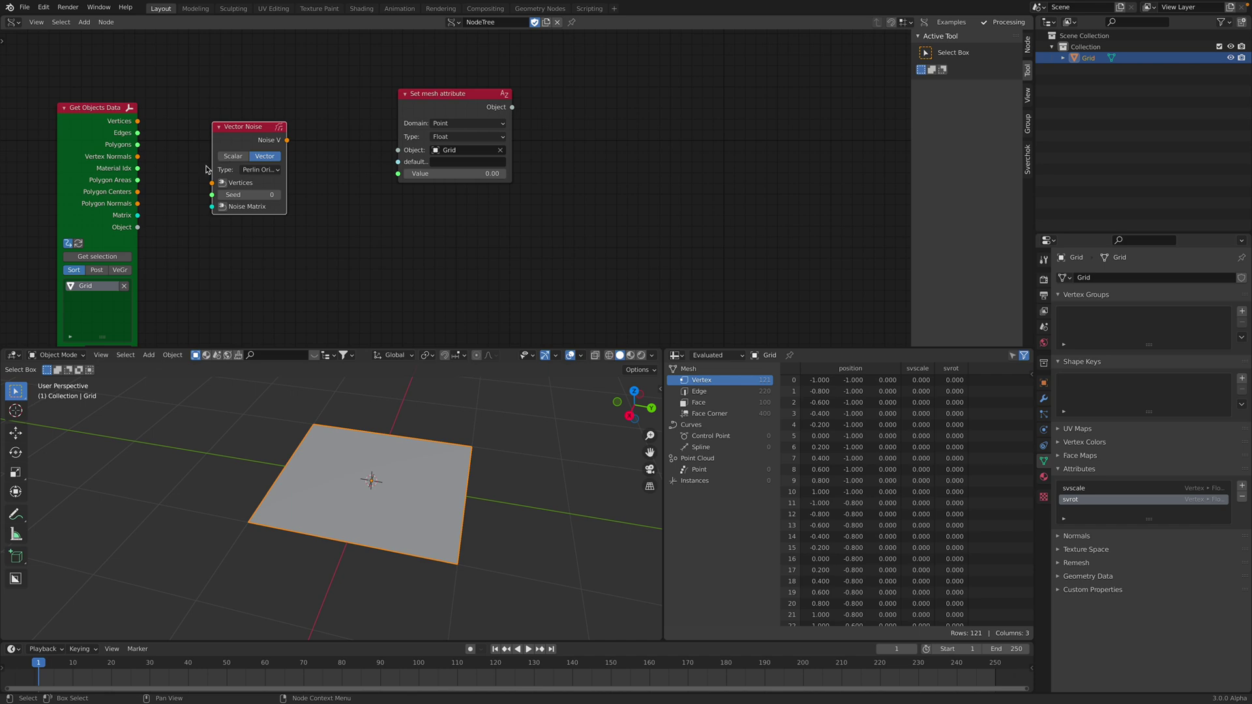
drag(137, 122, 212, 183)
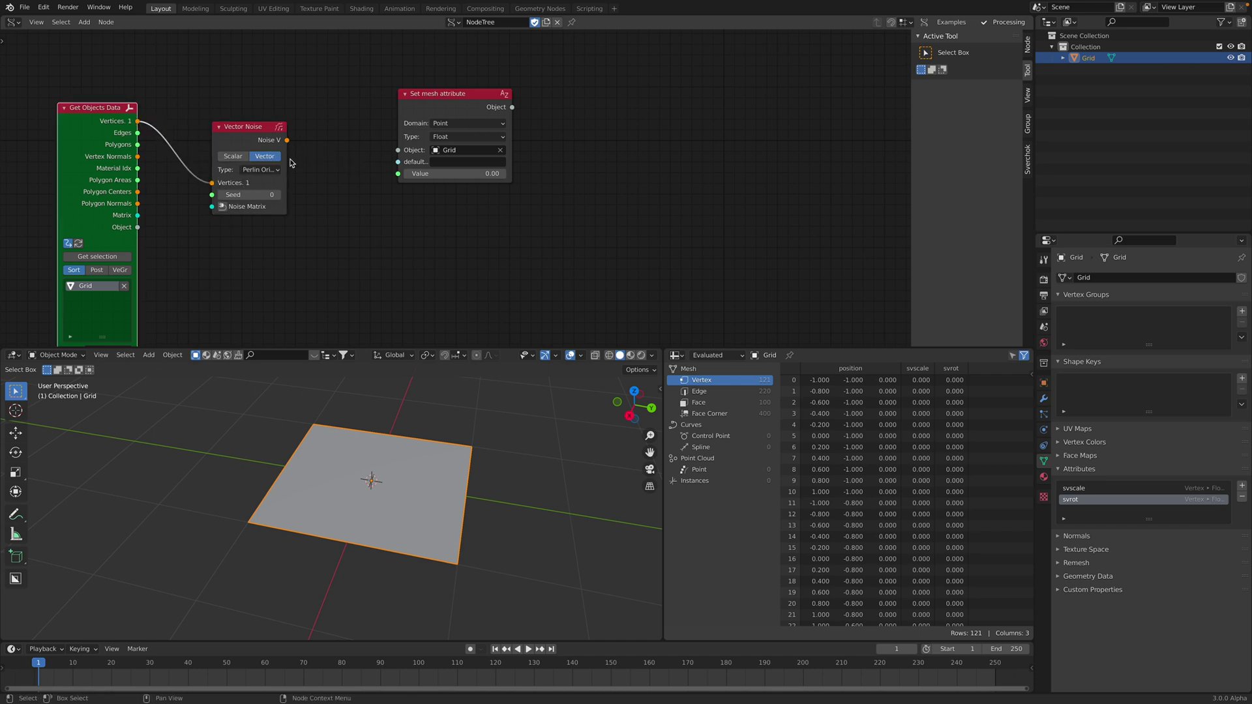
Link the Vector Noise output to the Set mesh attribute value and name the attribute svrot.
drag(285, 158, 329, 145)
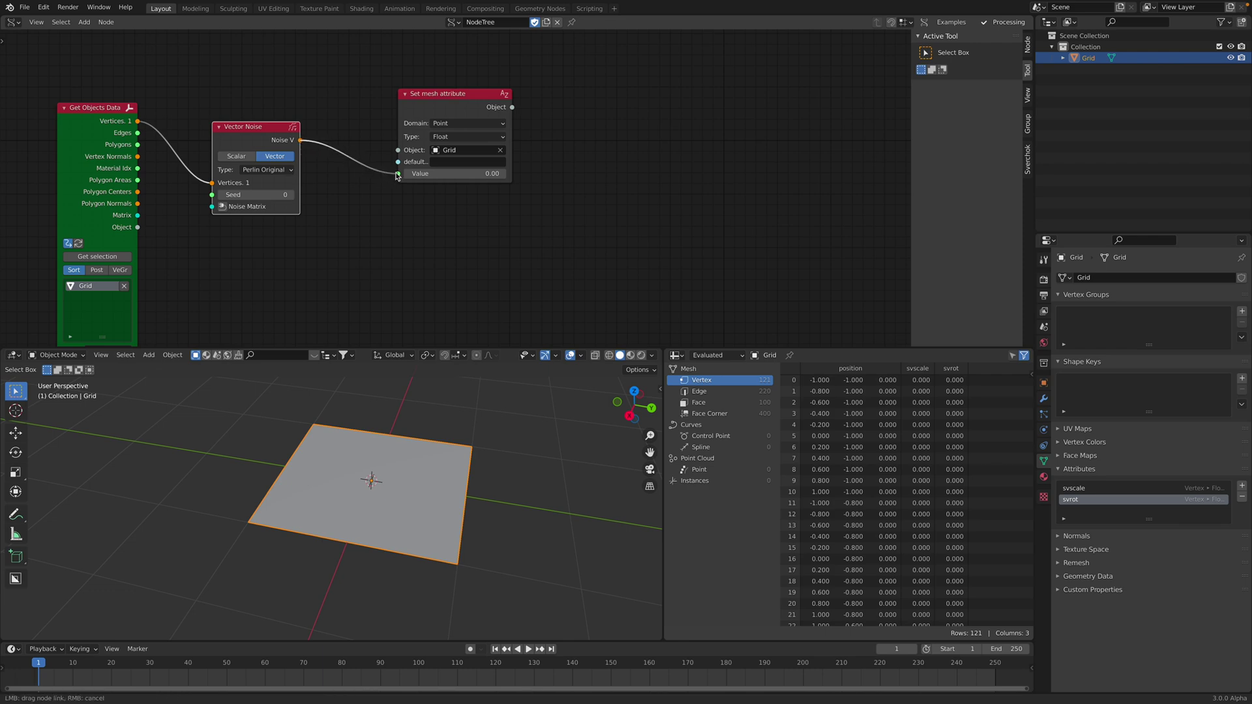
drag(396, 176, 396, 176)
click(470, 163)
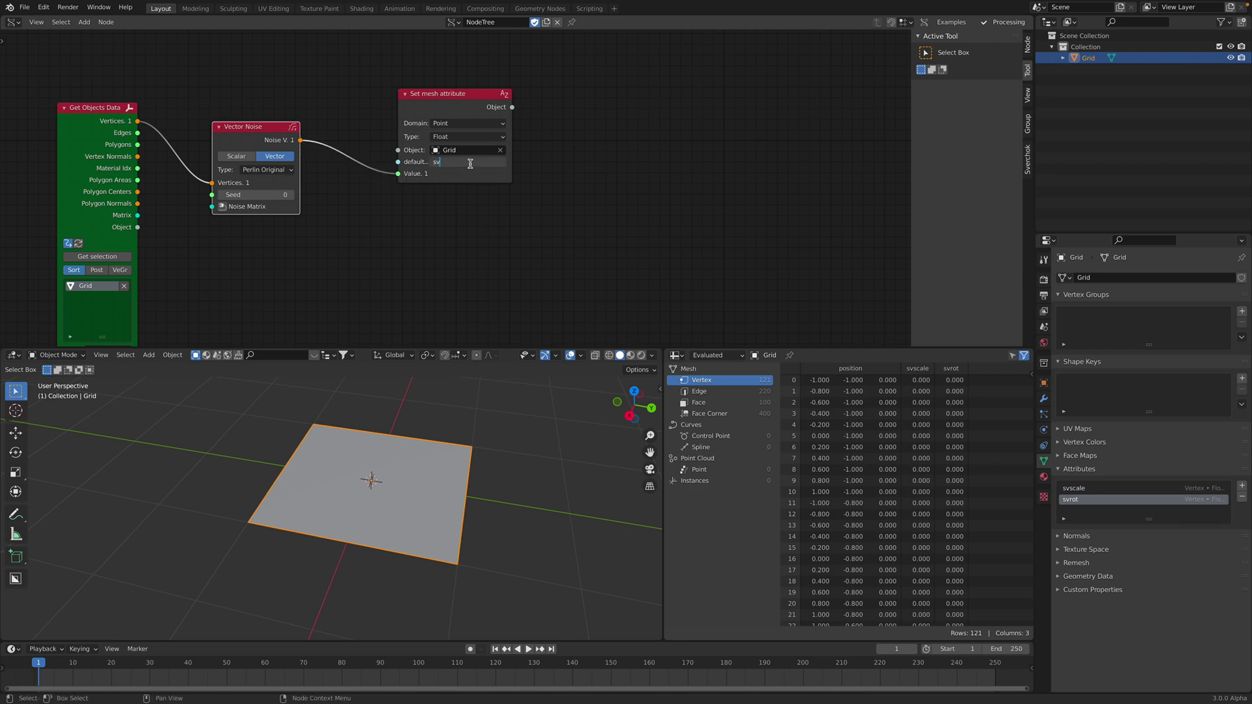
text(svrot)
key(Return)
key(Up)
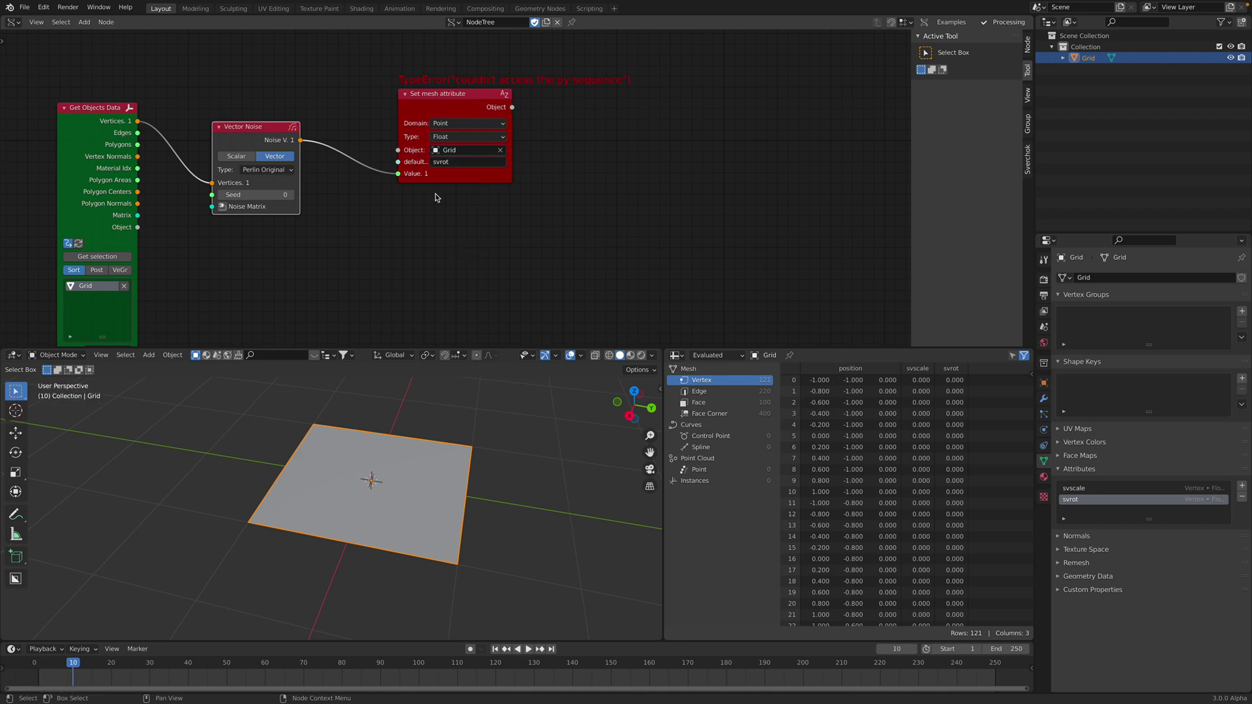
Change the svrot attribute node's type to Float_vector and connect the vector noise output to its Vector input.
drag(430, 104, 409, 130)
drag(261, 127, 255, 150)
drag(138, 226, 169, 219)
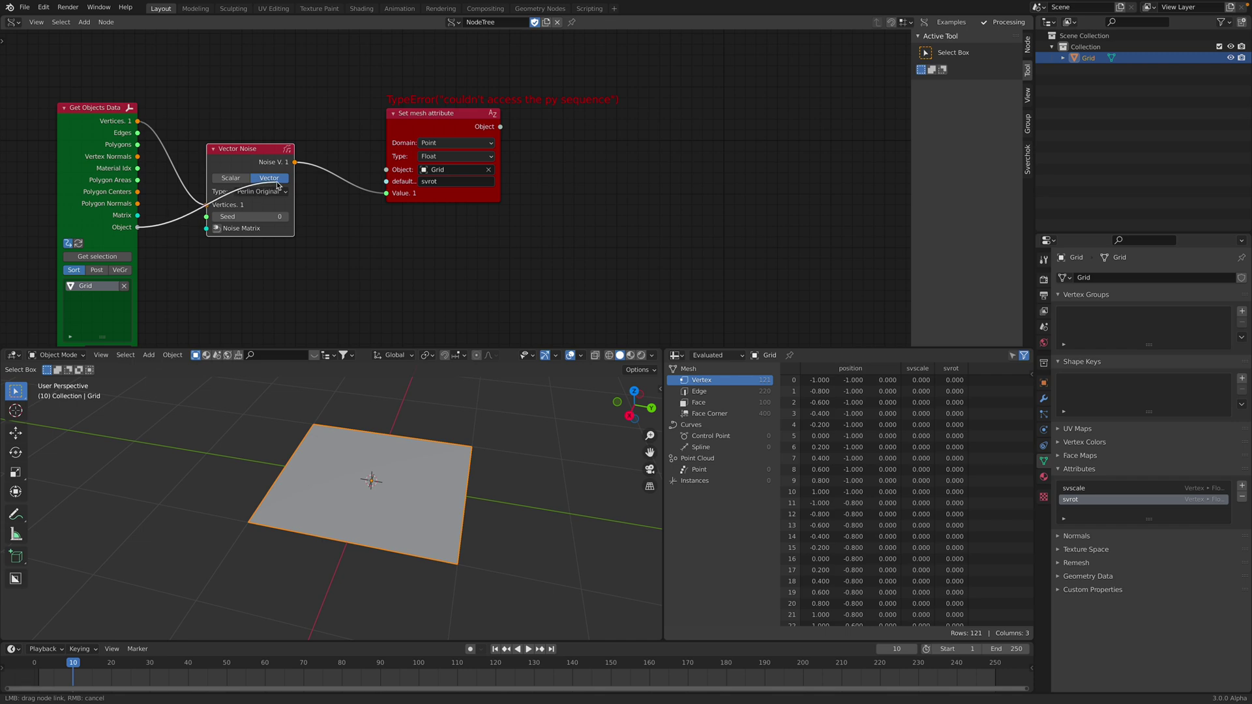
drag(277, 185, 287, 189)
click(466, 156)
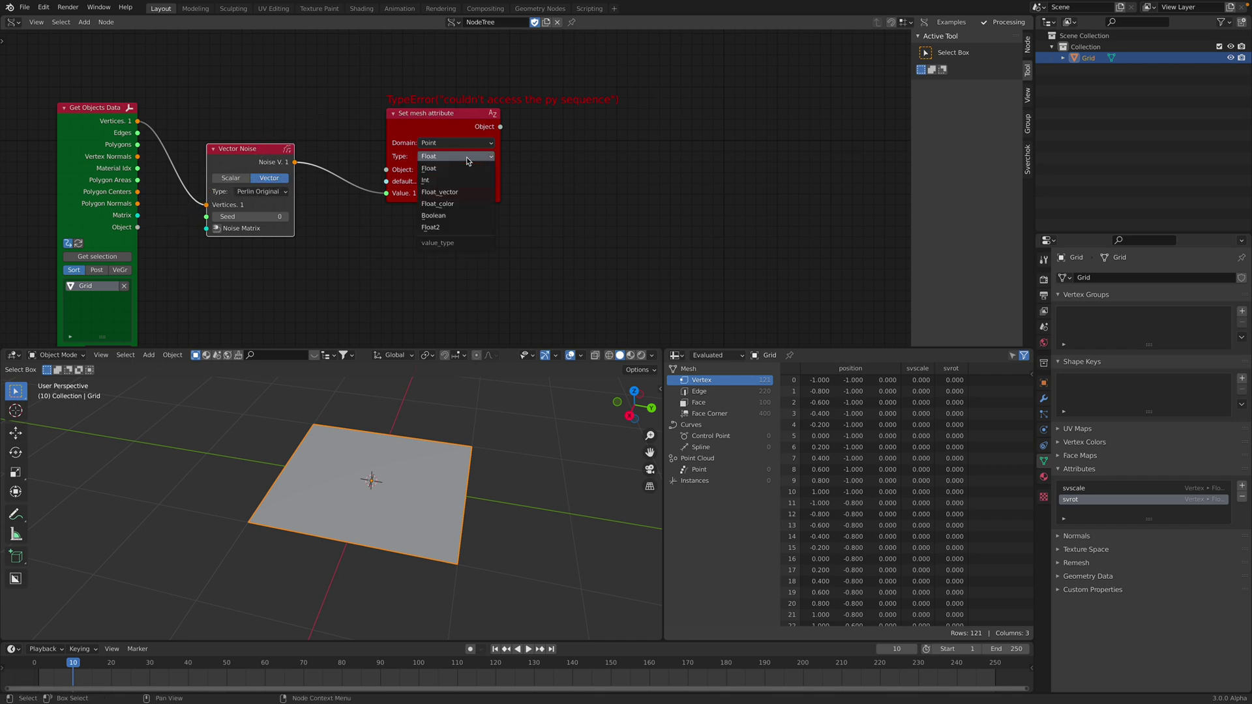
click(440, 192)
drag(457, 183, 440, 194)
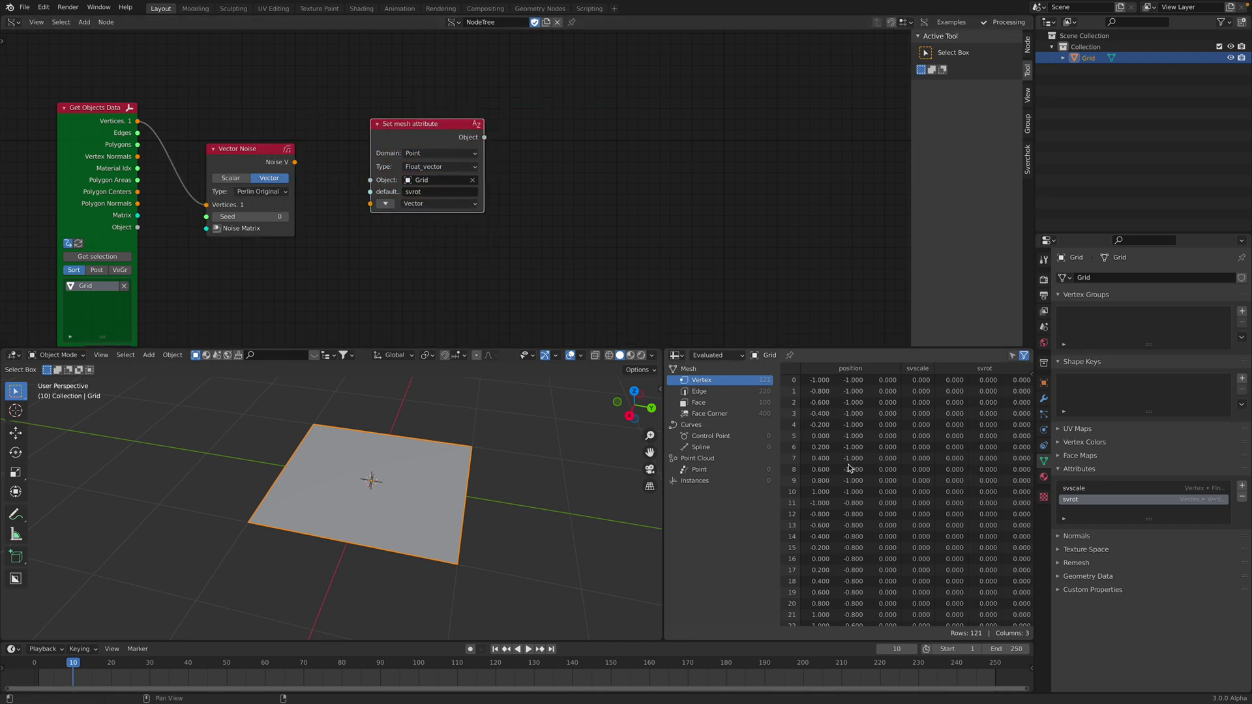
key(space)
drag(295, 163, 371, 205)
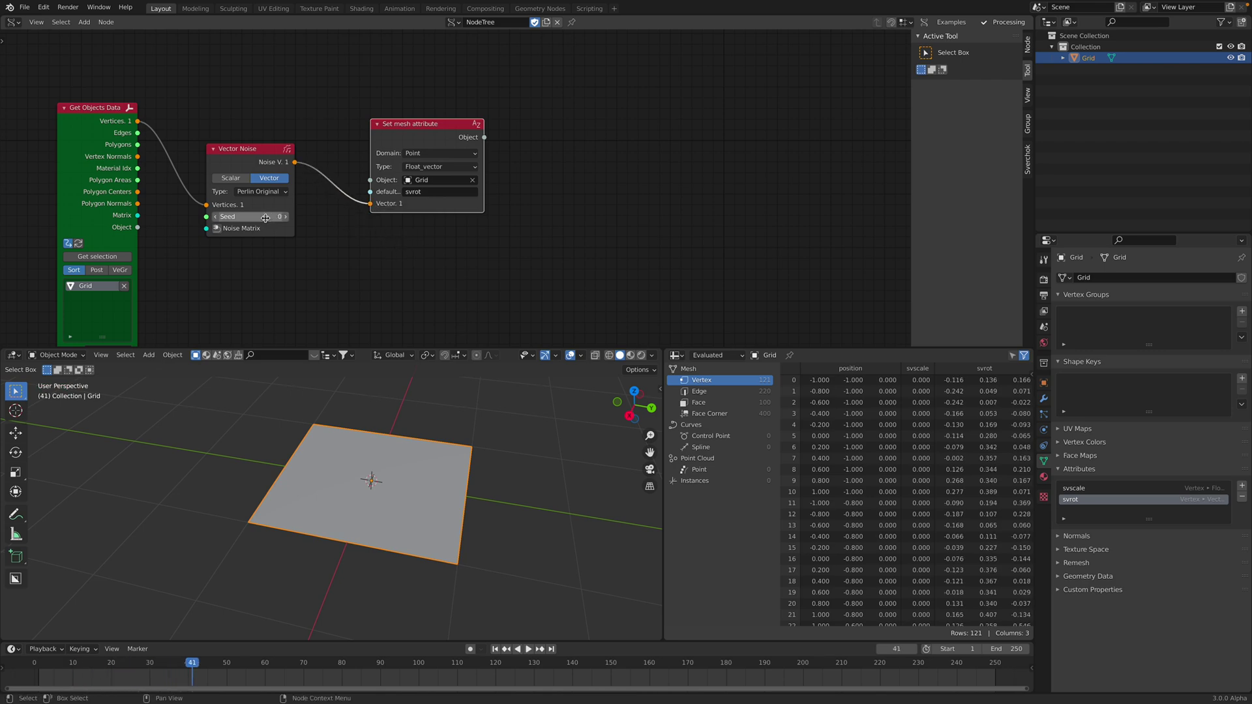
Set the Vector Noise seed to 76 and widen the Spreadsheet area.
drag(266, 218, 315, 218)
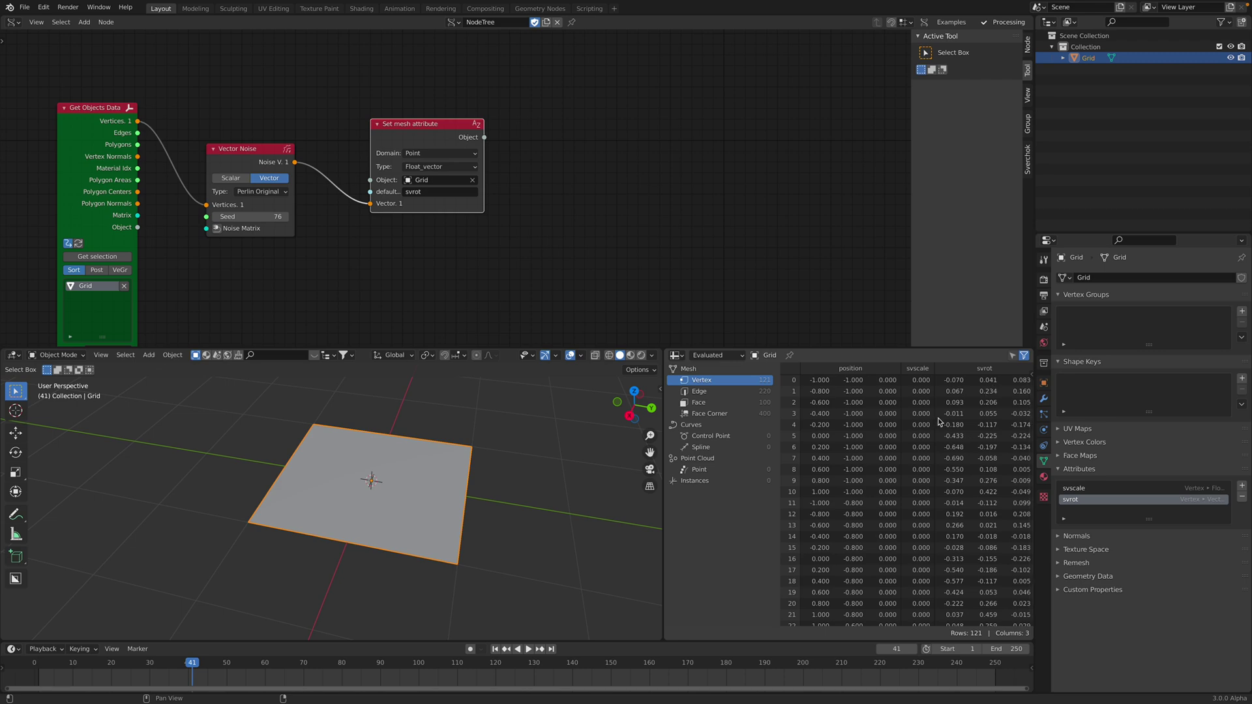
scroll(959, 437, down, 1)
drag(664, 412, 530, 413)
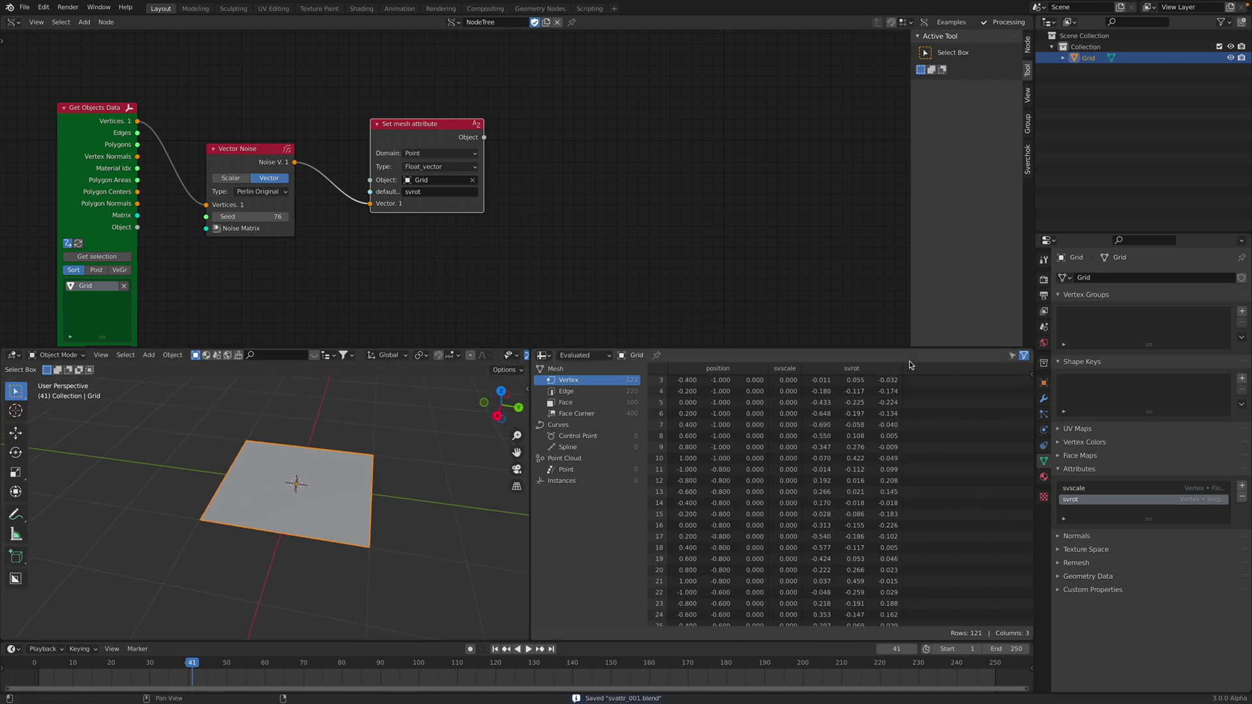
Duplicate the Vector Noise node above the original, feed it the Grid's vertices and switch it to Scalar.
middle_drag(416, 128, 461, 138)
drag(462, 136, 458, 158)
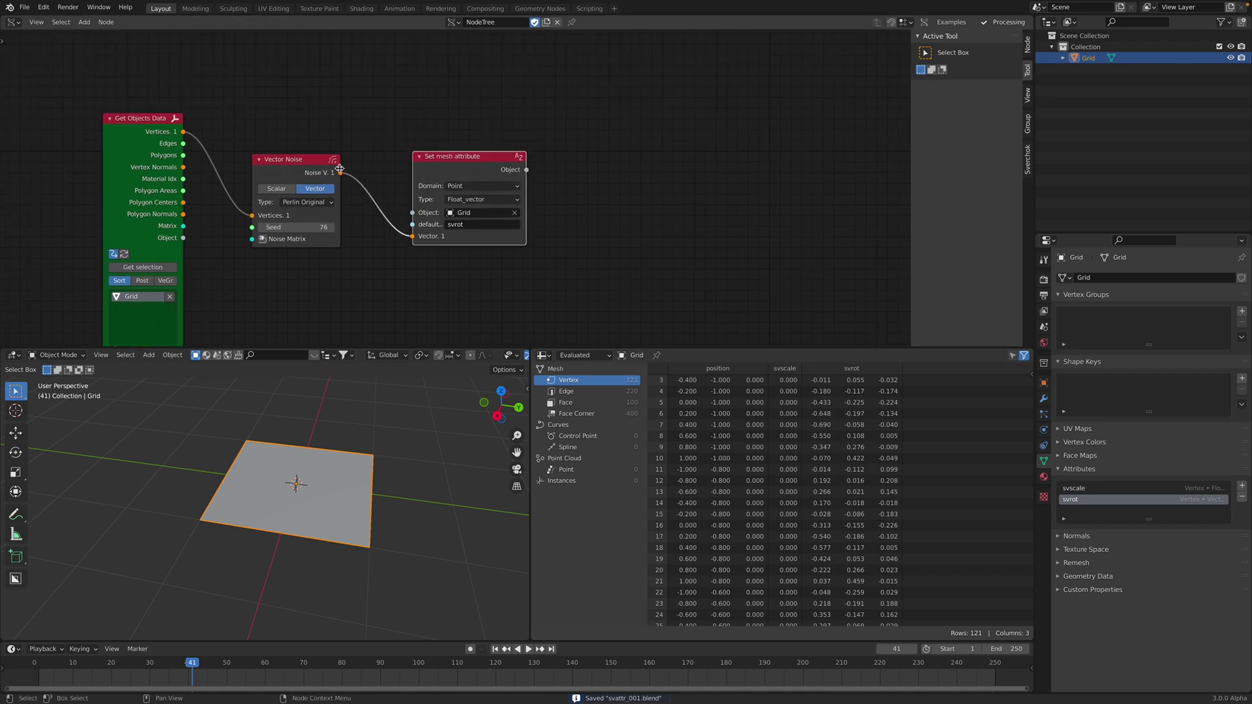
drag(331, 161, 323, 176)
drag(454, 166, 447, 185)
click(289, 174)
key(shift+d)
click(291, 48)
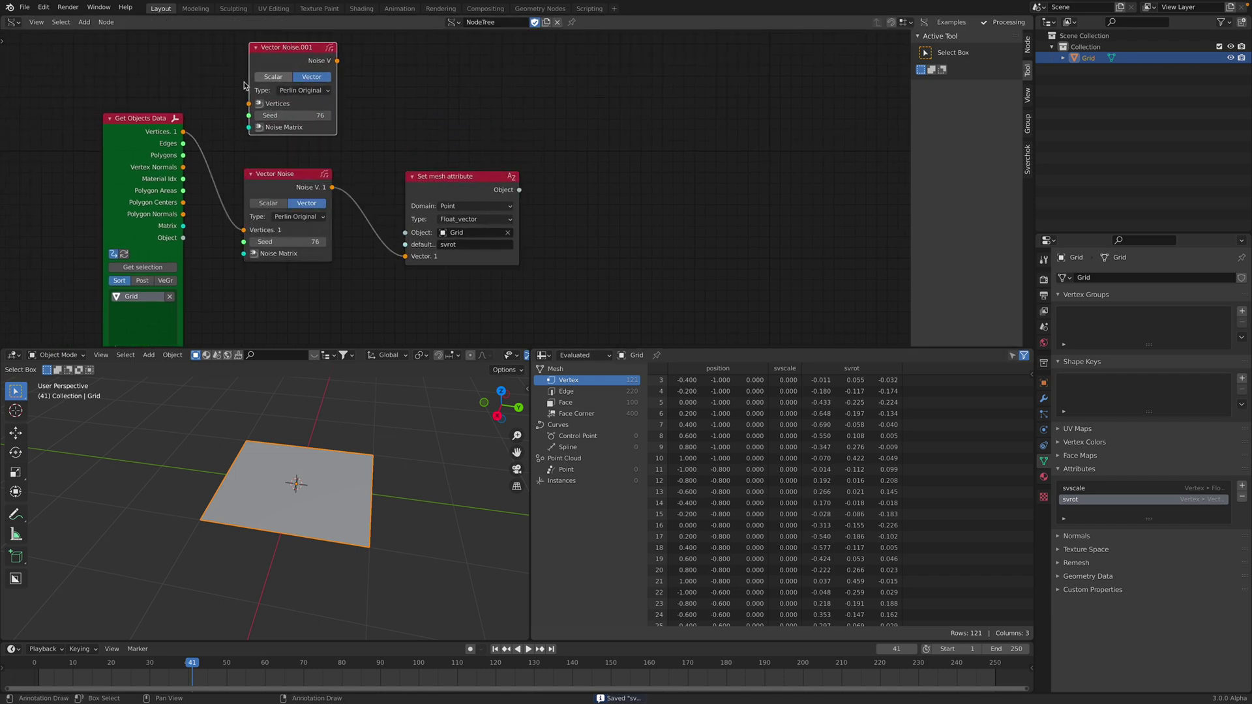
drag(183, 131, 248, 105)
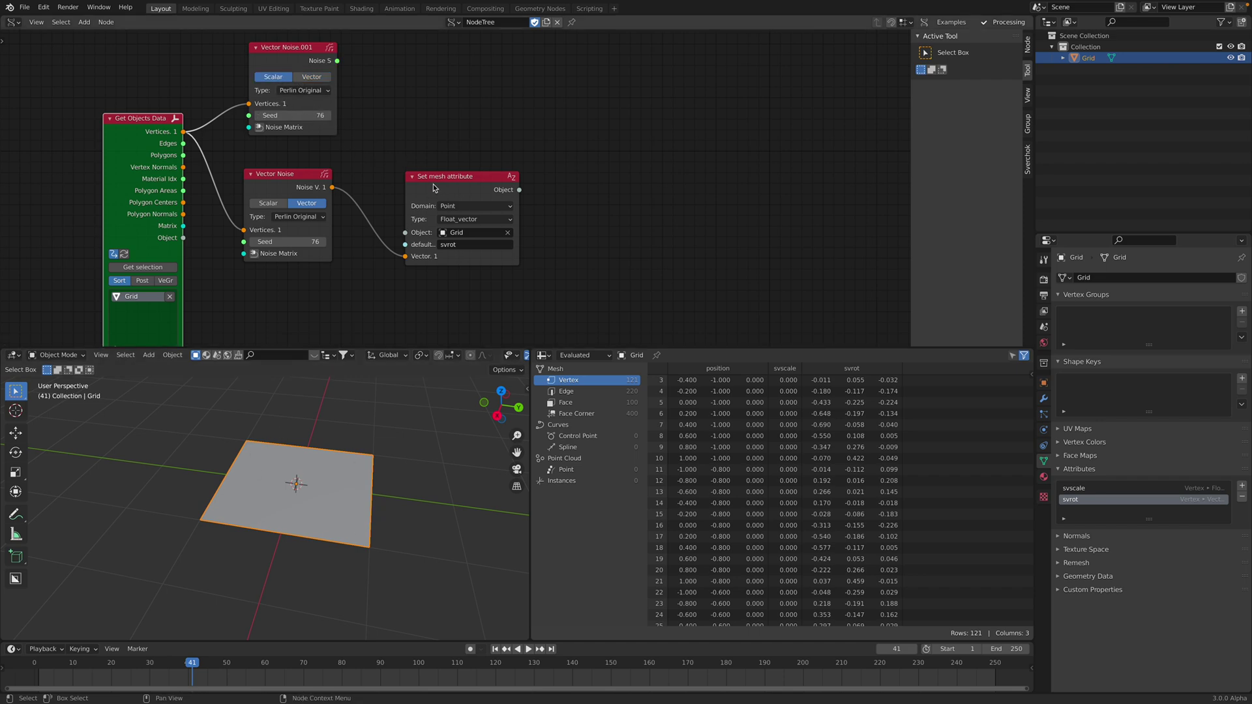
Duplicate the Set mesh attribute node, name its attribute svscale and set its type to Float.
drag(433, 188, 432, 206)
key(shift+d)
click(420, 68)
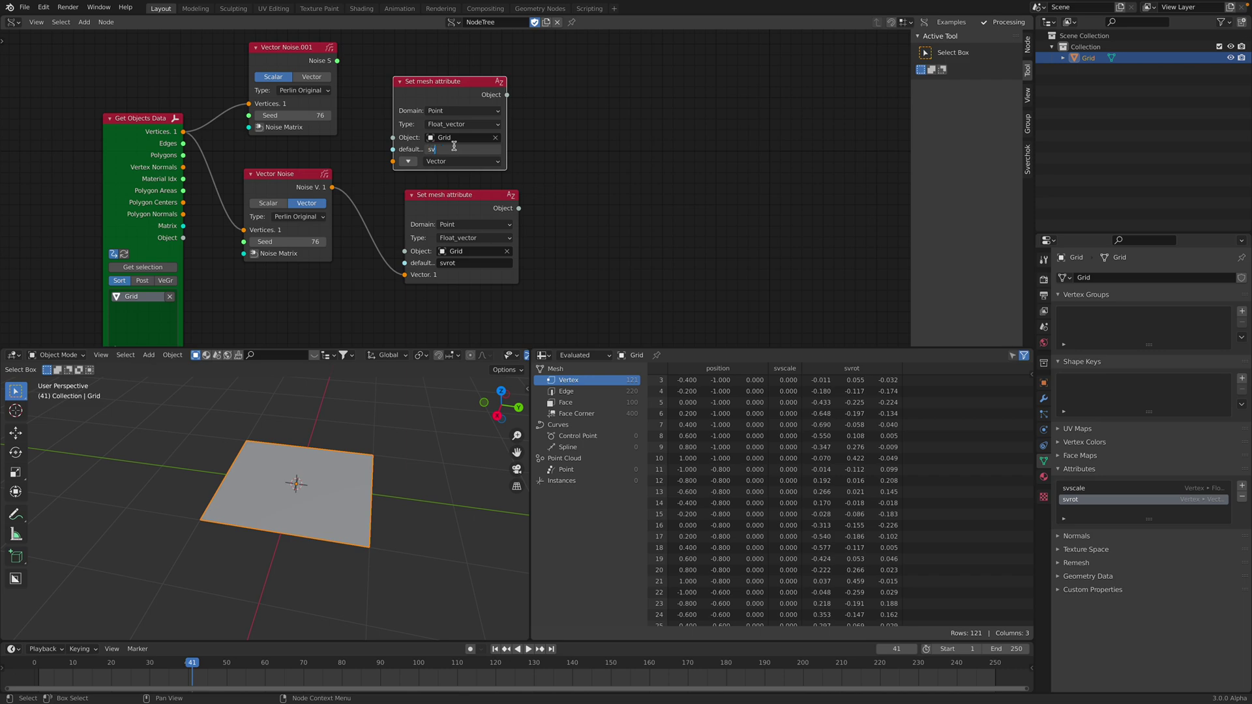
key(Return)
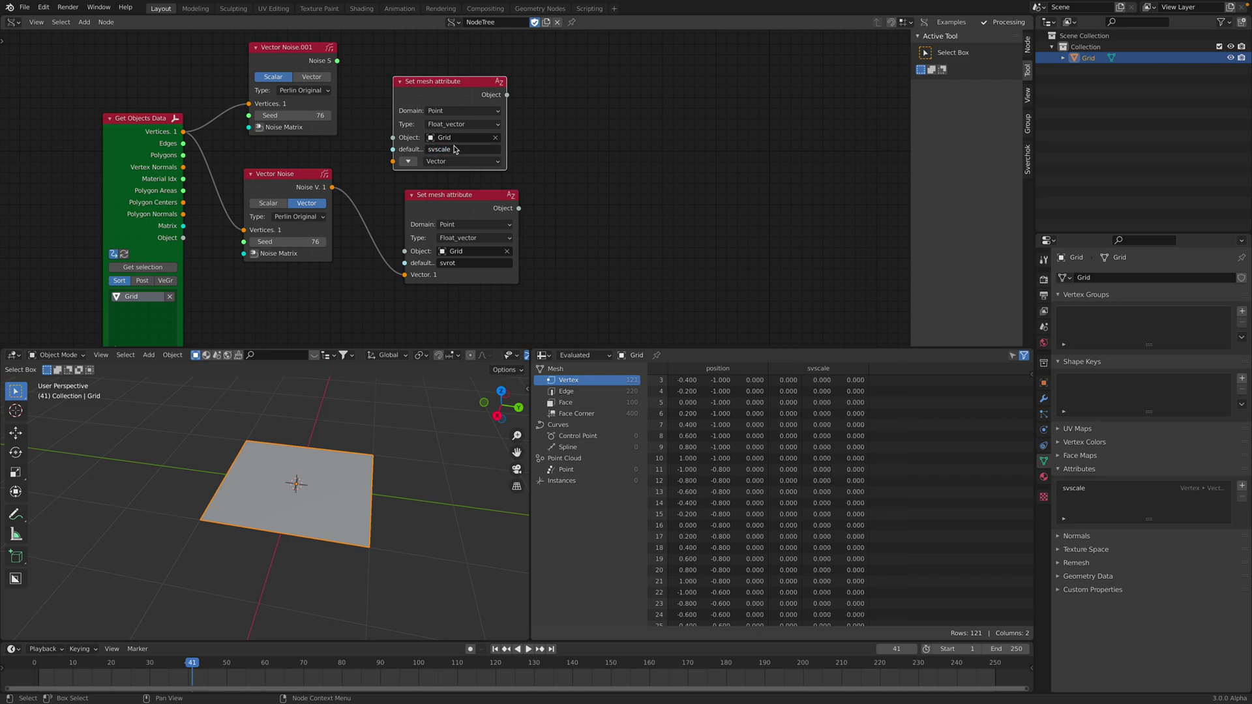
click(447, 125)
click(450, 101)
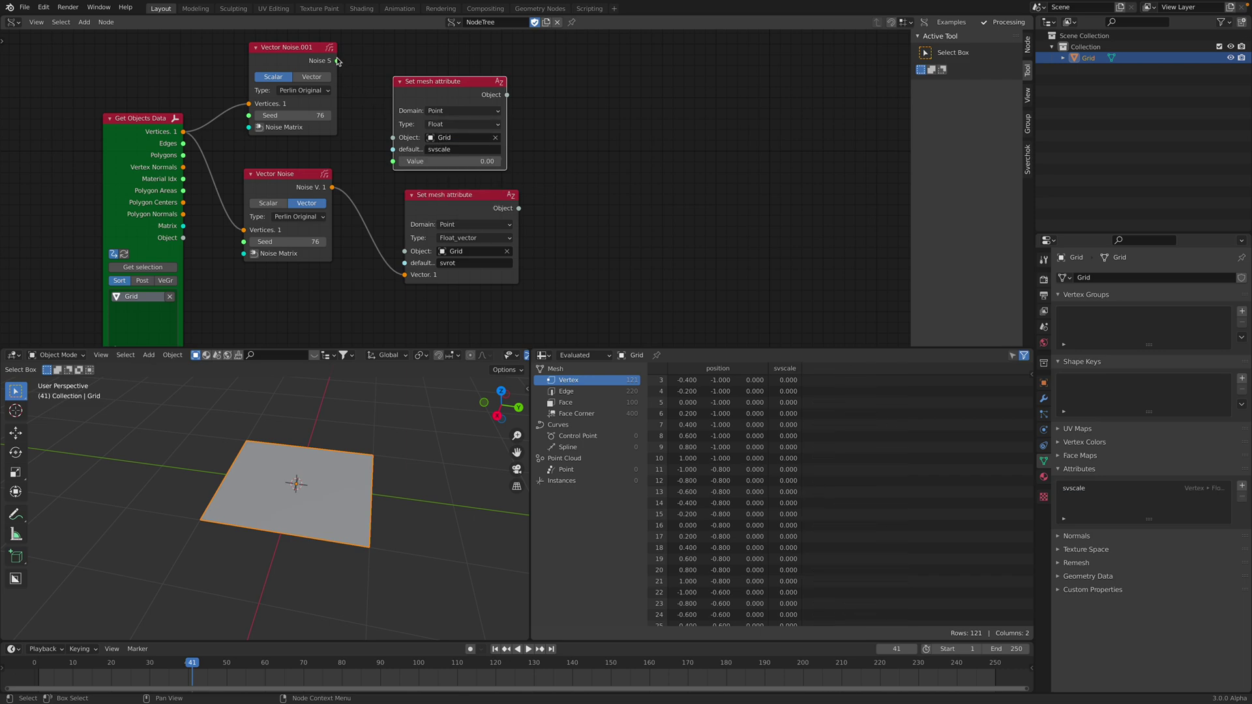
Connect the scalar noise to the svscale node's Value, save the file and briefly play the animation to refresh the attributes.
drag(337, 61, 393, 161)
drag(443, 81, 427, 74)
key(ctrl+s)
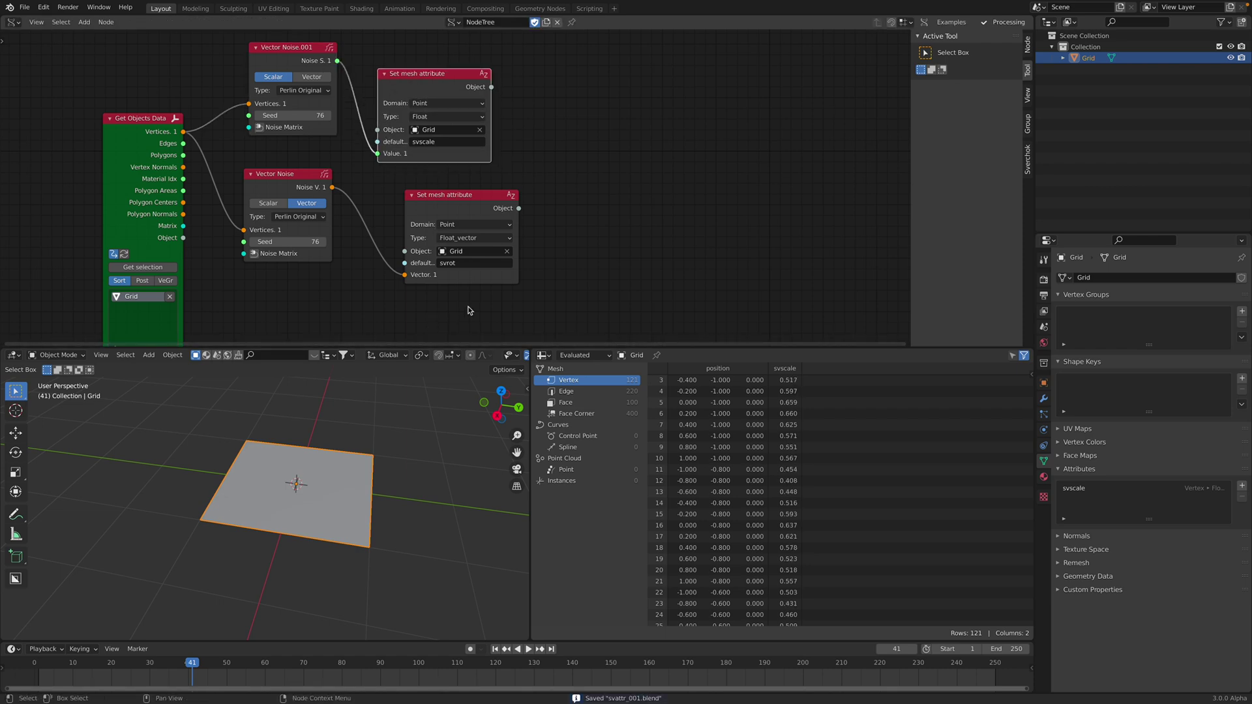
key(space)
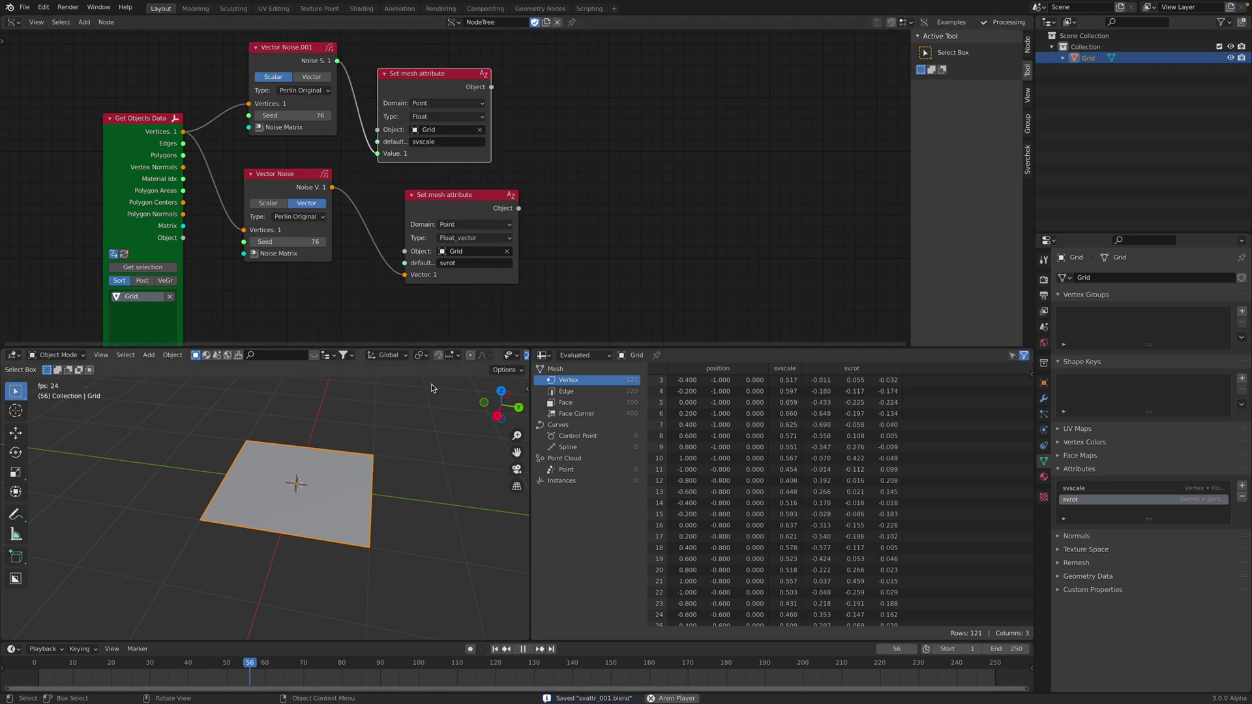
key(space)
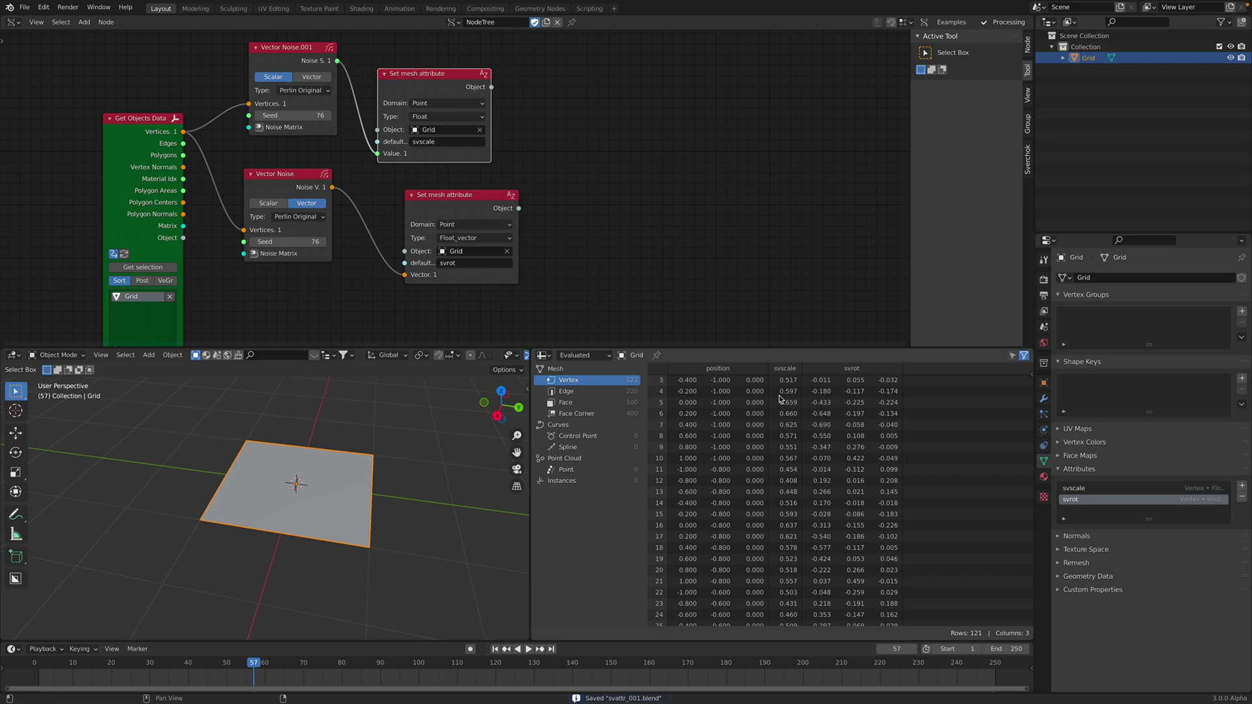
Feed both Noise Matrix inputs from a new Matrix In node with its Angle set to 3.540.
middle_drag(272, 267, 338, 243)
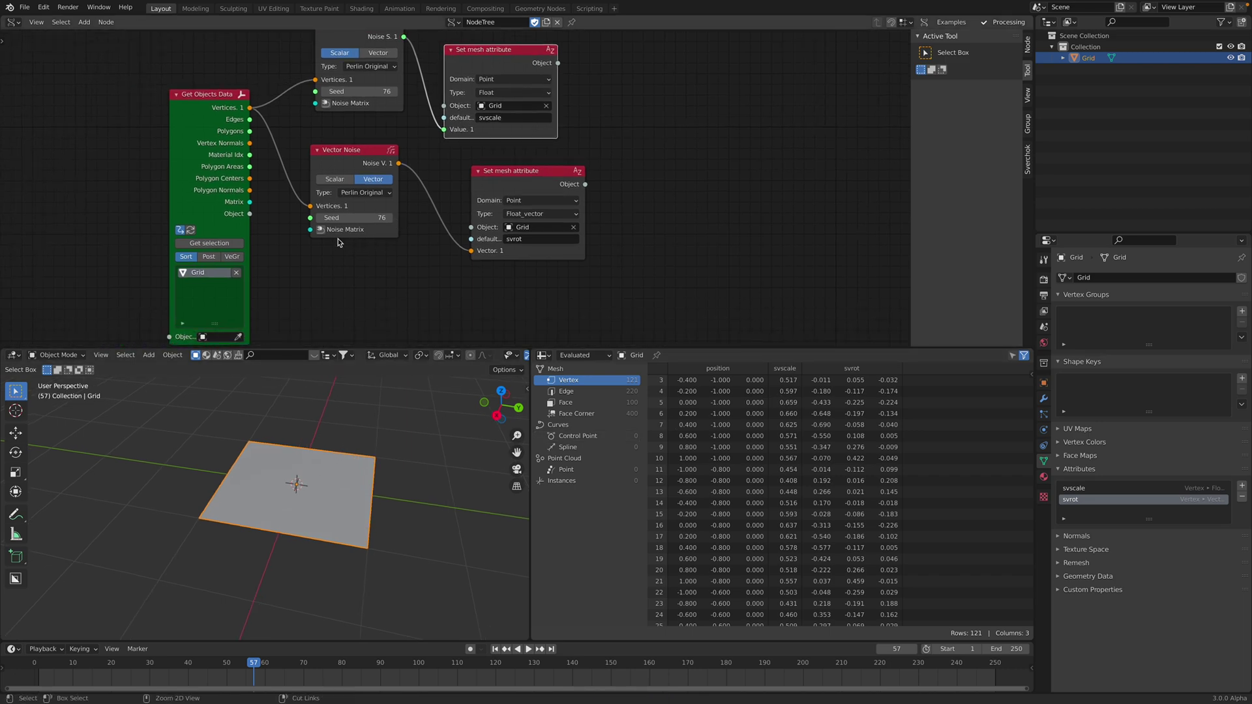
key(ctrl+s)
click(325, 103)
drag(245, 84, 310, 230)
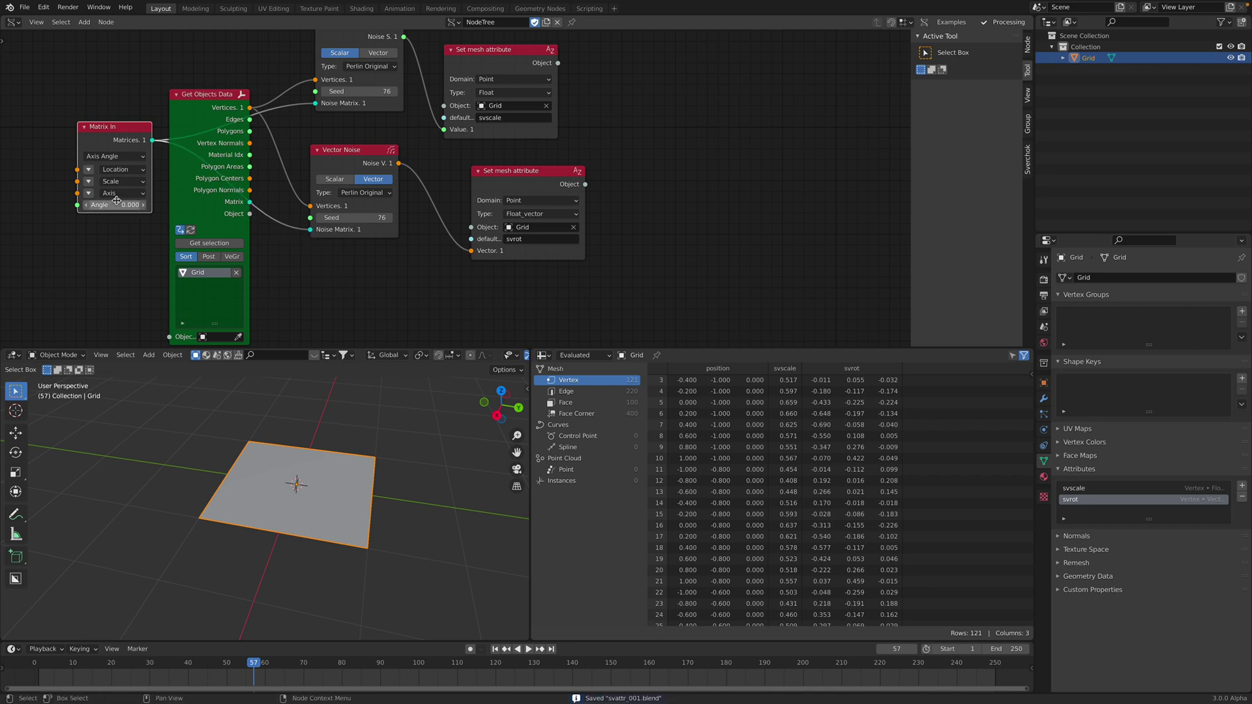
drag(115, 206, 170, 206)
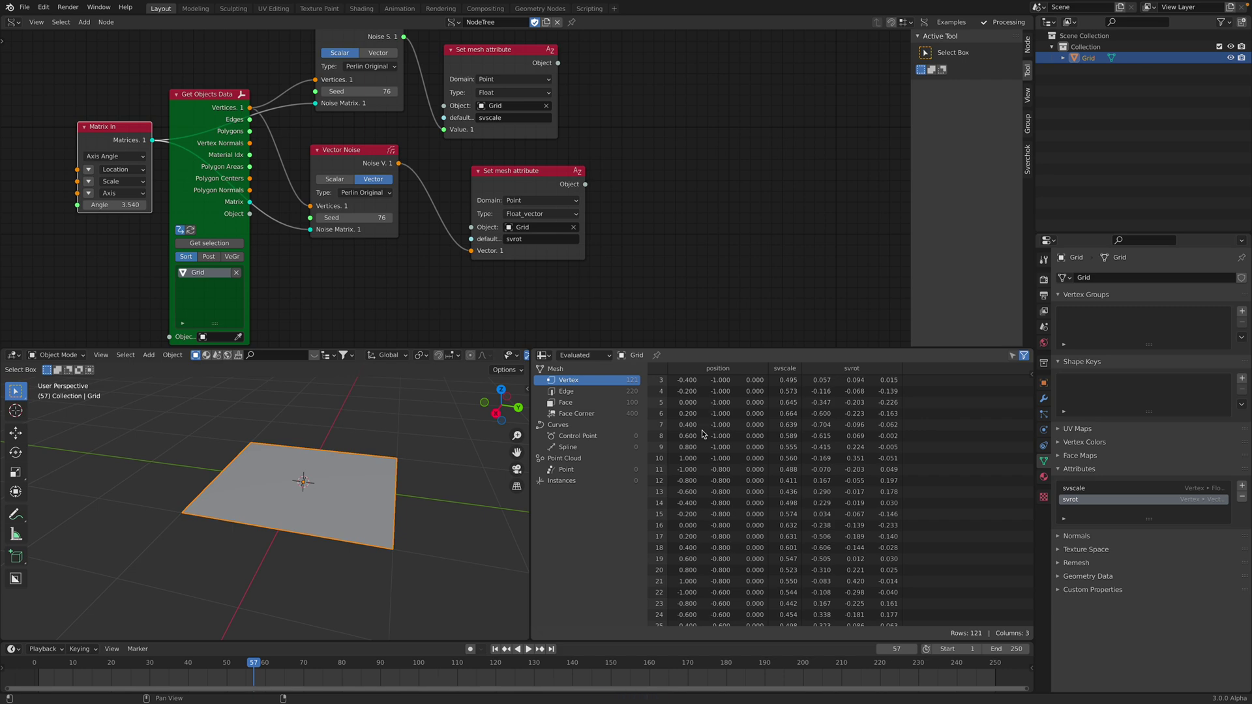
Save the file and split the Sverchok node editor into two side-by-side areas.
scroll(715, 198, down, 2)
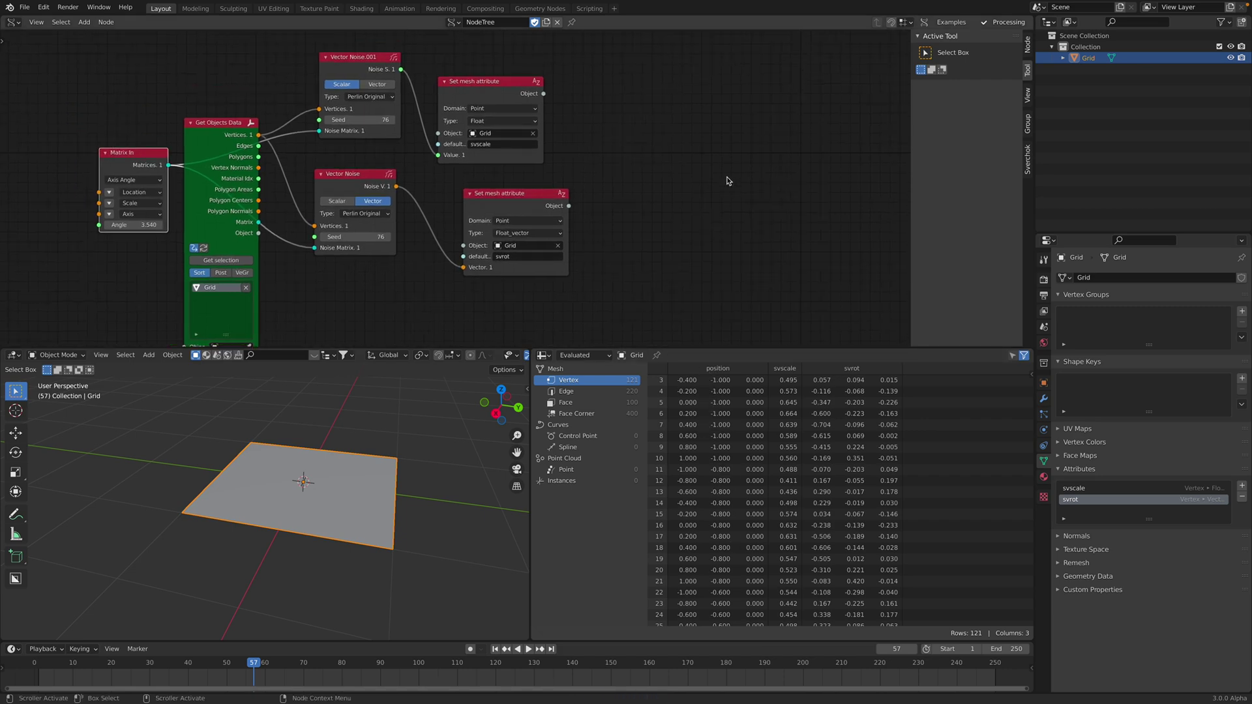
key(ctrl+s)
drag(1028, 19, 640, 168)
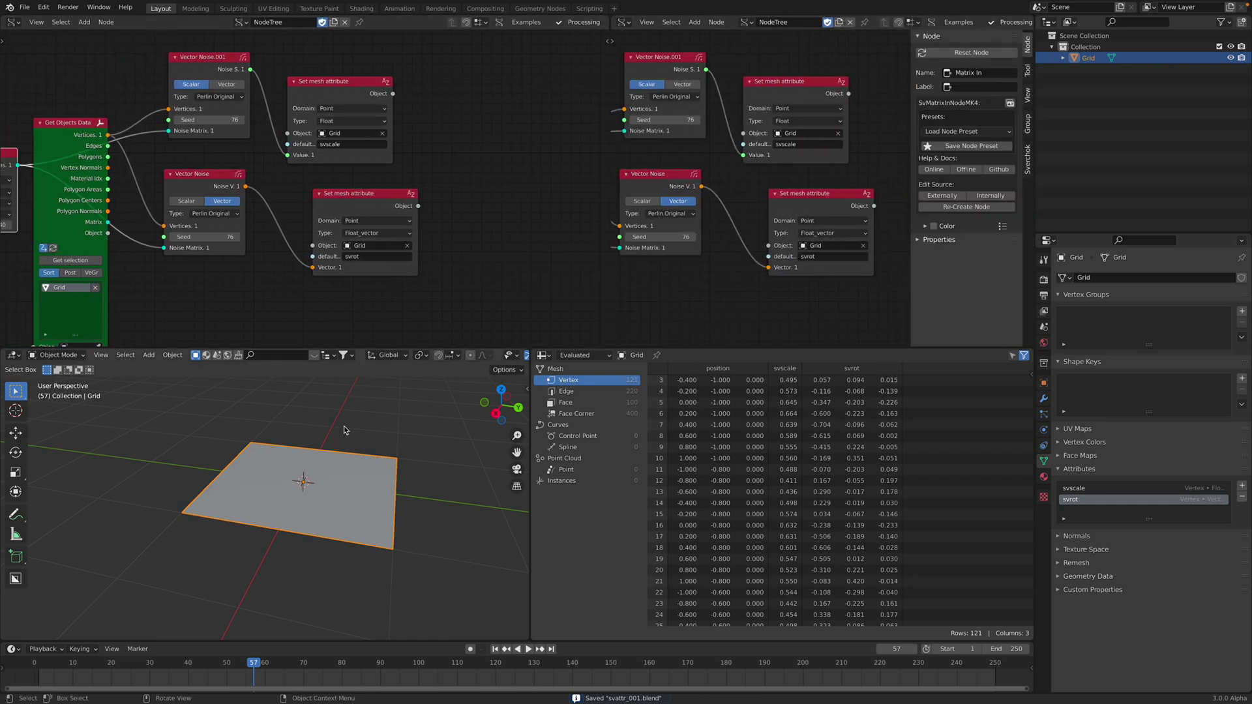
middle_drag(346, 430, 385, 438)
middle_drag(638, 102, 672, 96)
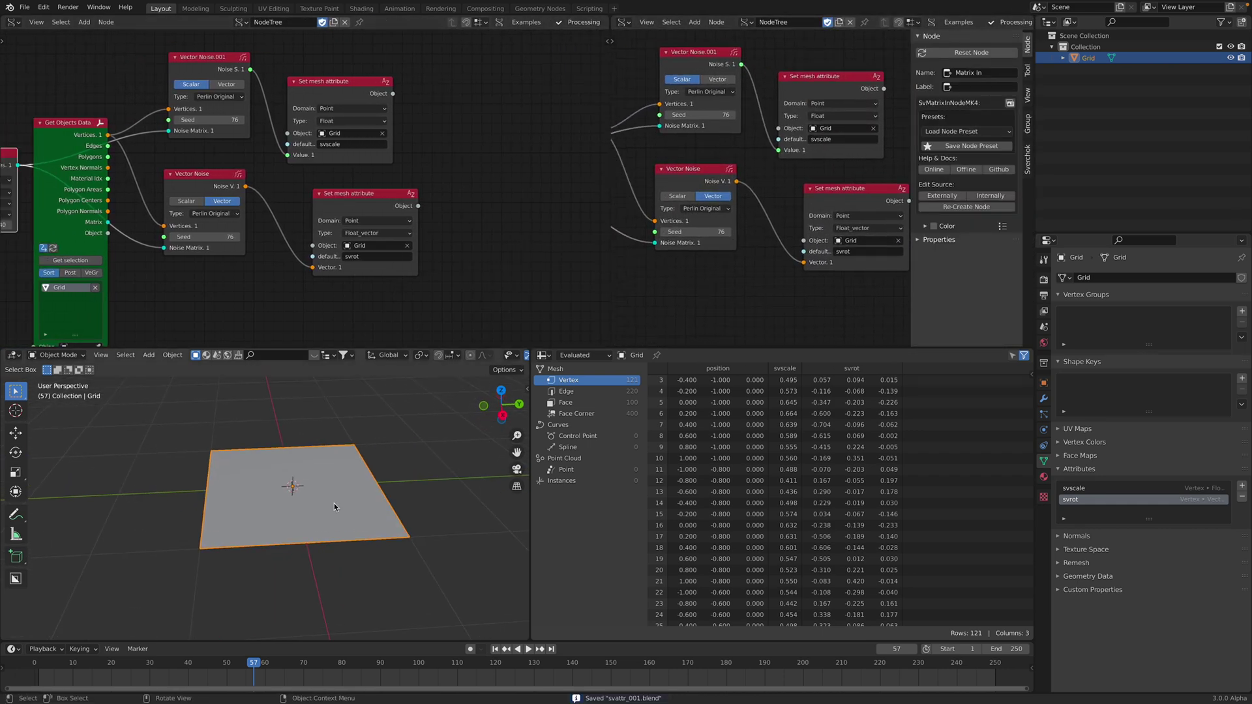
Turn the new area into a Geometry Node Editor, widen it and create a new node tree for the Grid.
click(624, 22)
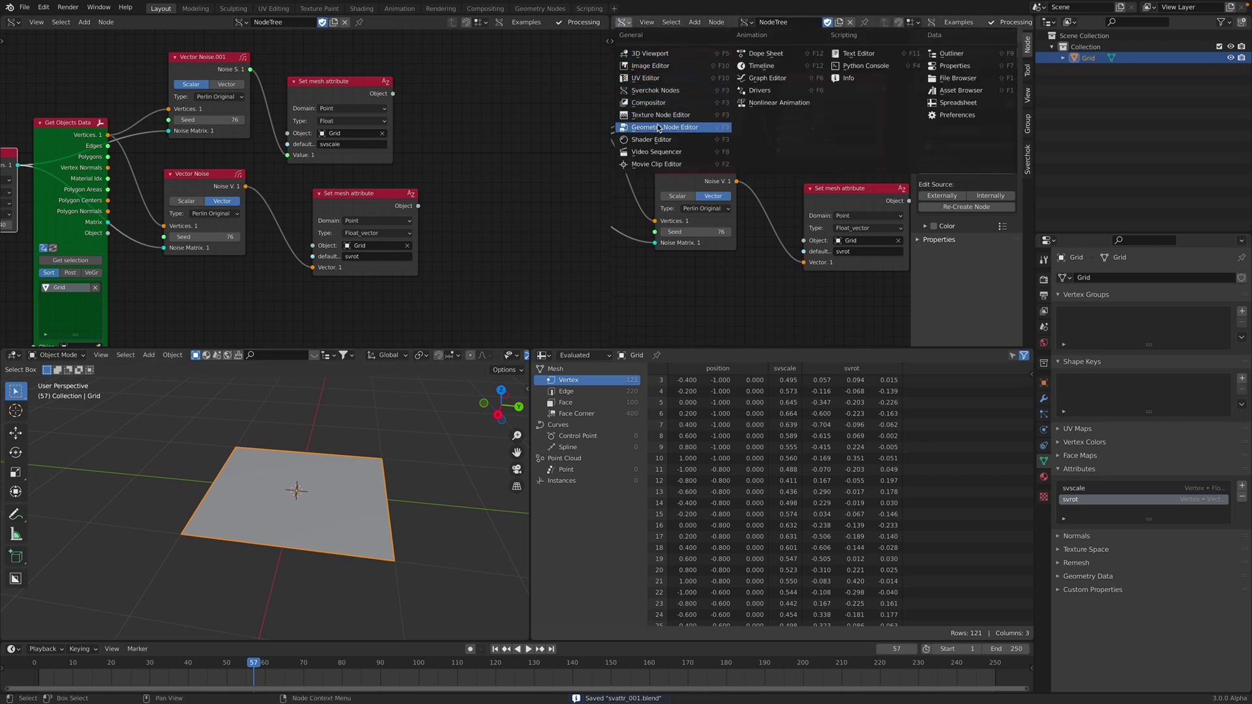
click(629, 127)
drag(607, 105, 447, 106)
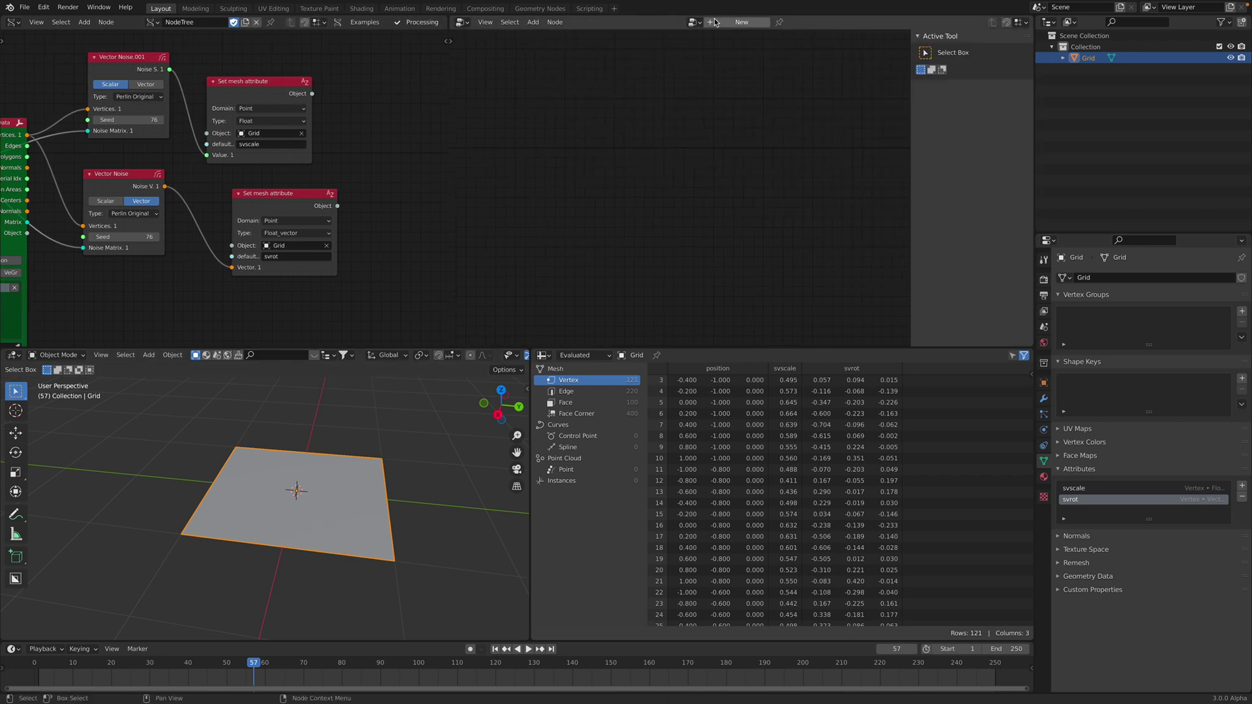
click(738, 22)
key(n)
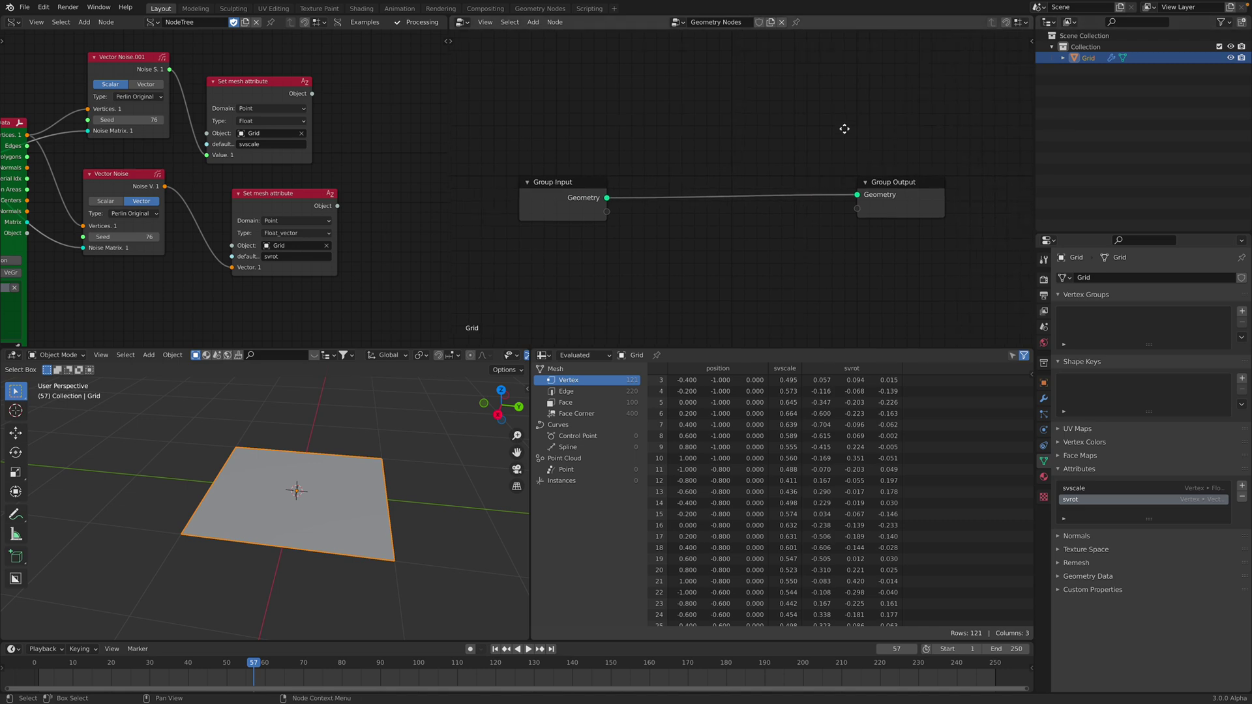
key(Home)
Insert an Instance on Points node between Group Input and Group Output.
key(shift+a)
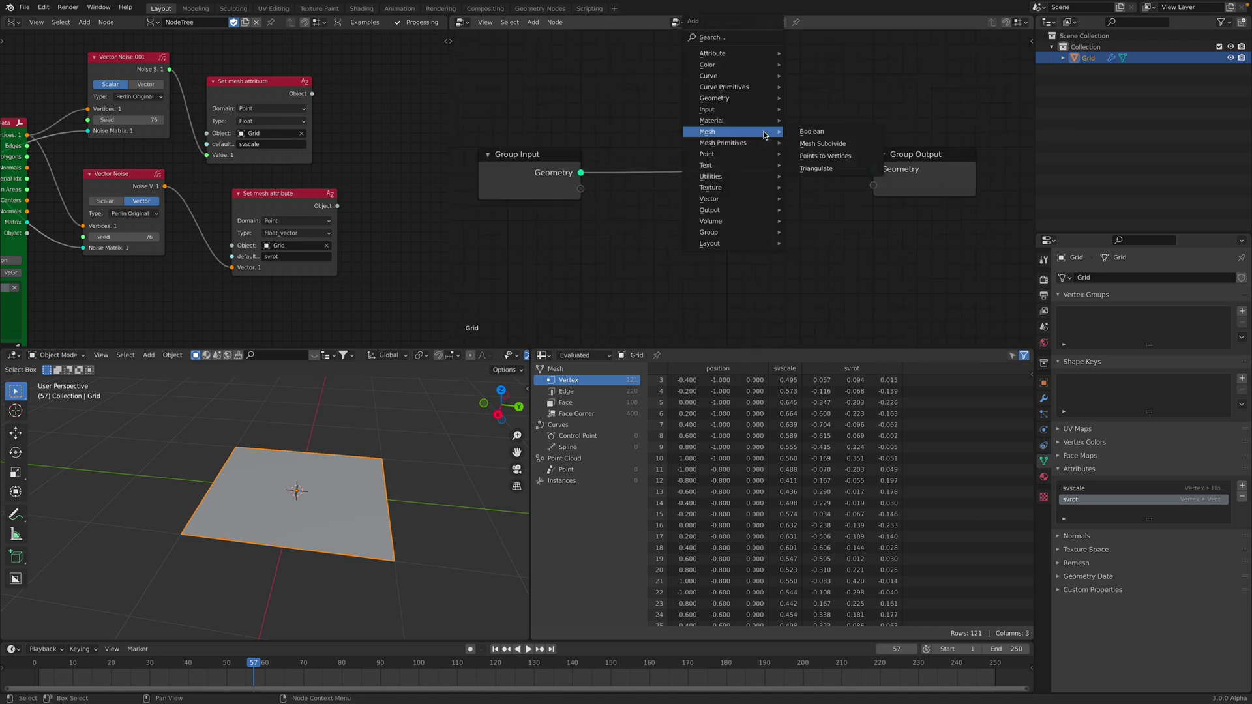
click(741, 37)
text(insta)
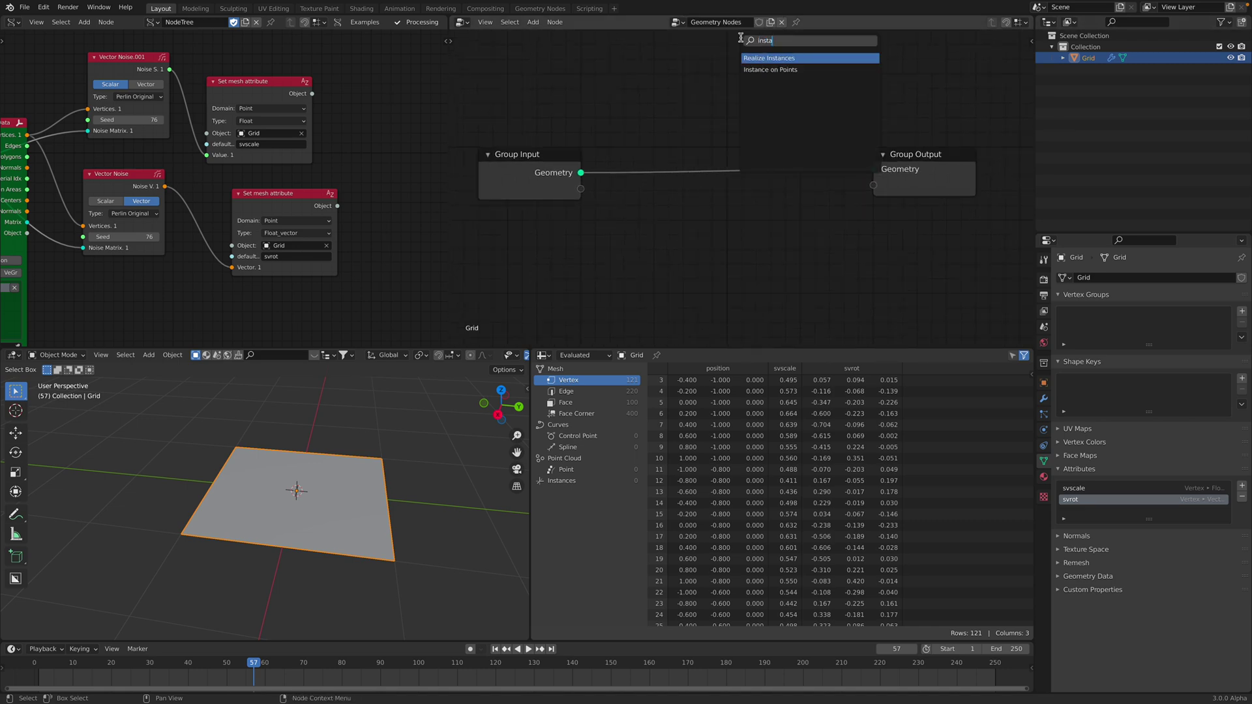
key(Down)
key(Return)
click(692, 77)
scroll(701, 98, down, 2)
middle_drag(704, 107, 765, 92)
Add a Cylinder node below Group Input and connect its Geometry to the Instance input of Instance on Points.
key(shift+a)
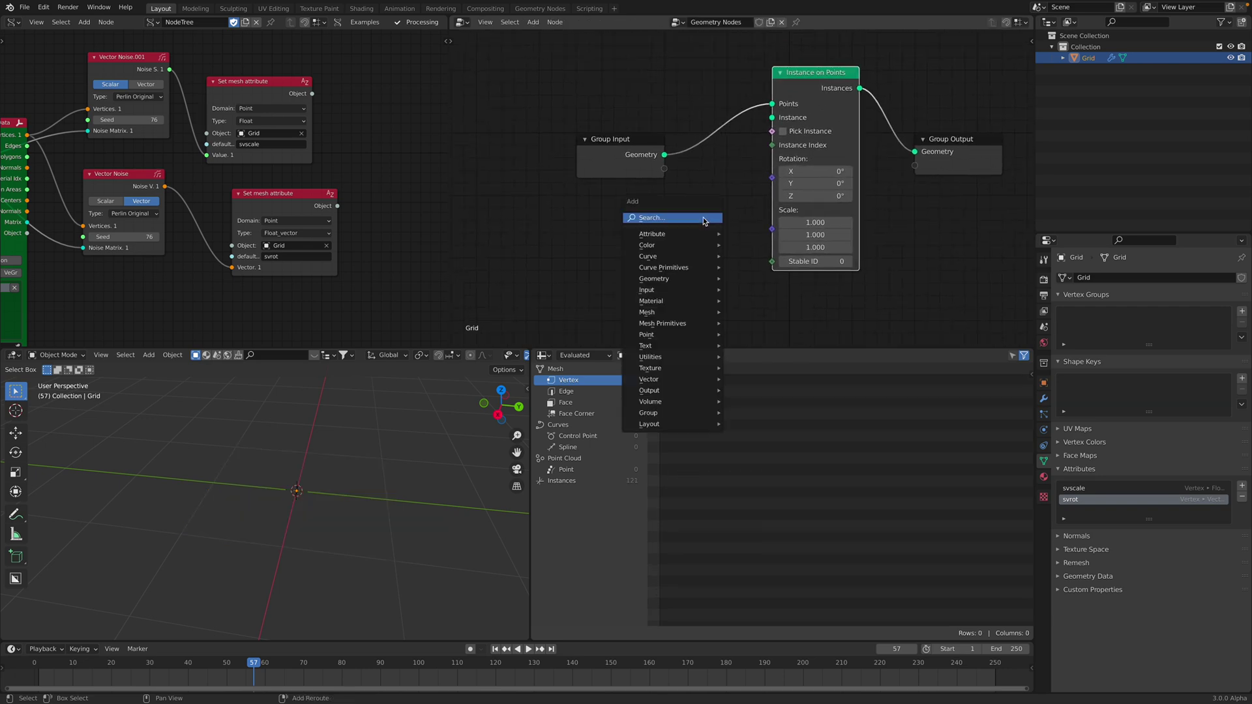
click(704, 218)
text(cyl)
key(Return)
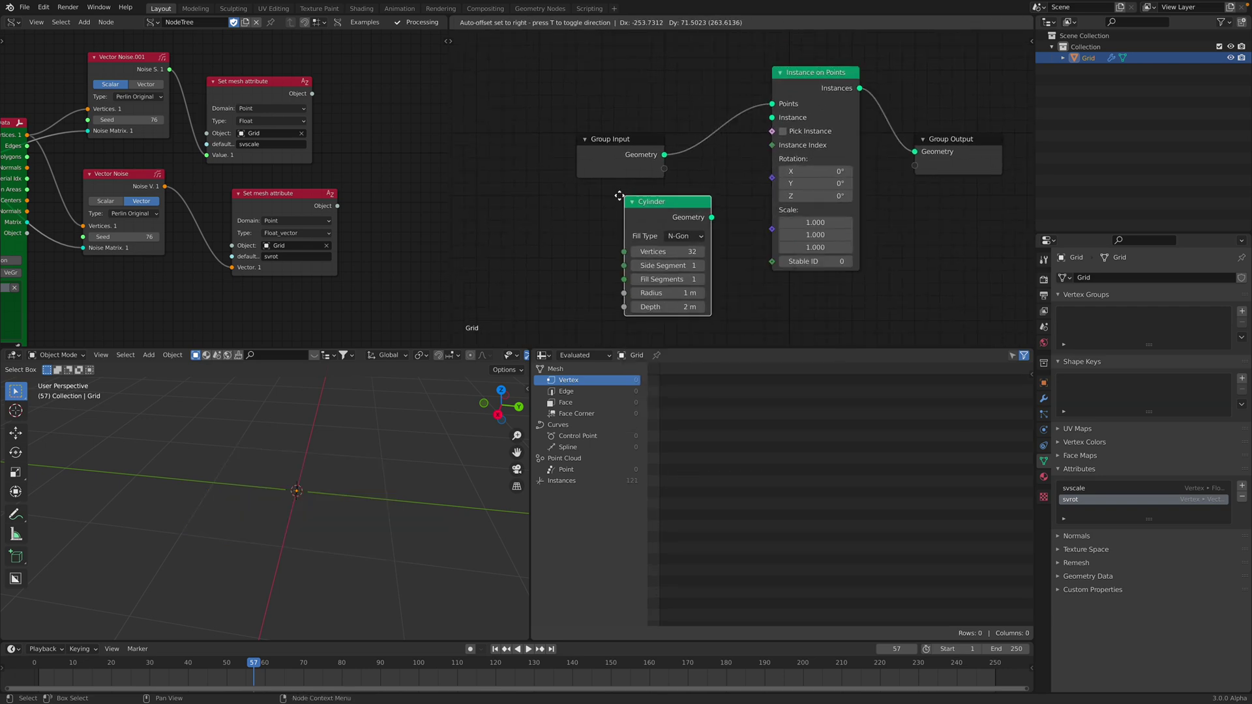
click(612, 197)
drag(705, 218, 772, 118)
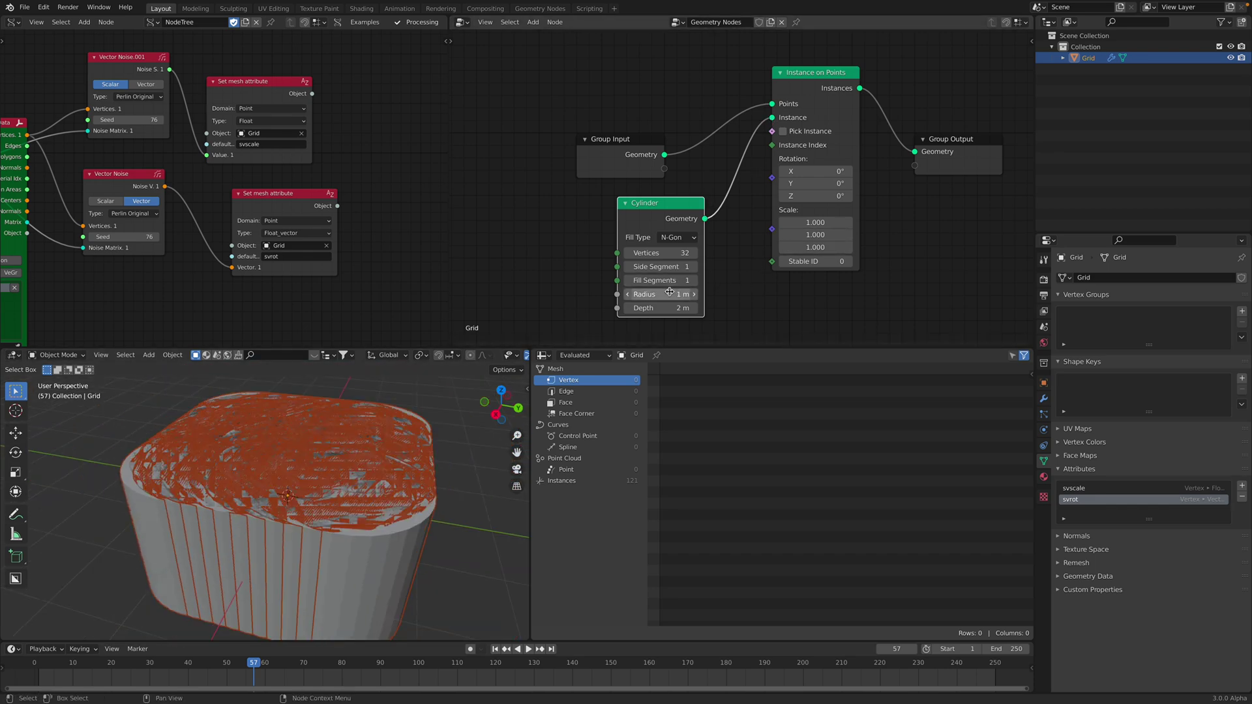
Set the Cylinder's Radius to 0.06 m and Depth to 1.06 m, and save the file.
drag(667, 294, 627, 308)
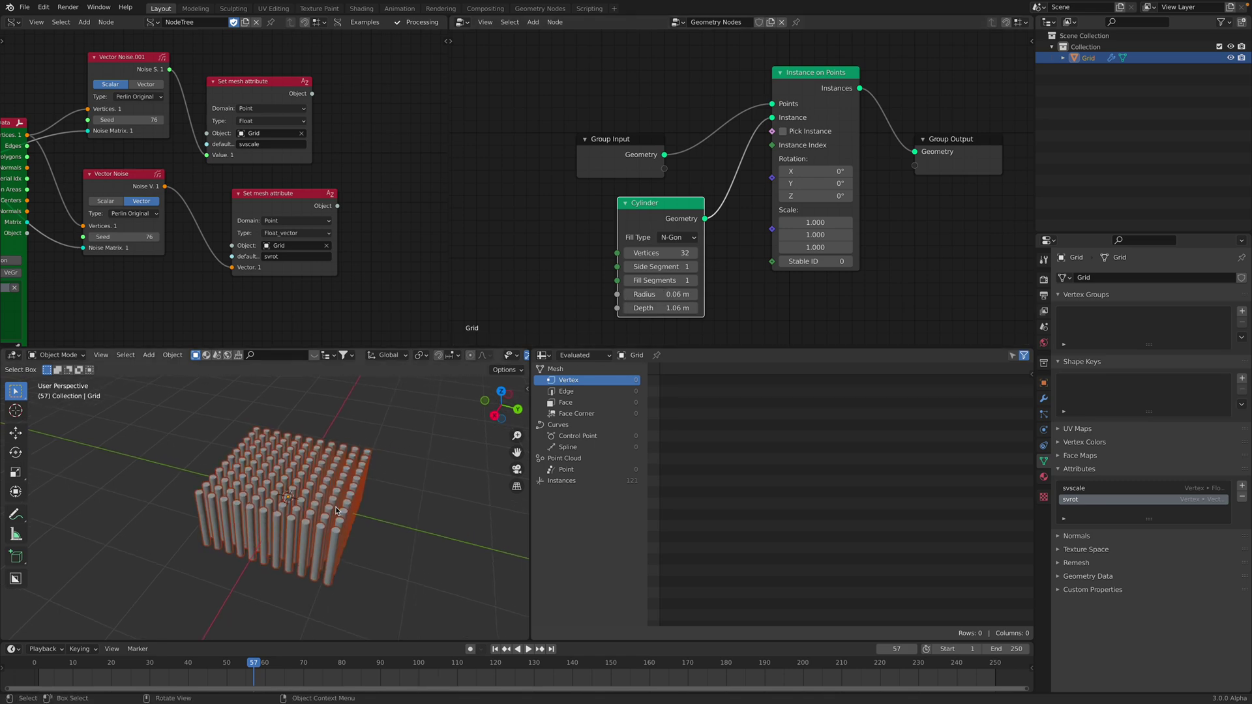
scroll(342, 403, up, 1)
key(ctrl+s)
mouse_move(375, 480)
middle_down()
mouse_move(375, 467)
mouse_move(387, 485)
middle_up()
scroll(677, 177, down, 1)
Spread the Group Input, Instance on Points and Group Output nodes apart to make room between them.
drag(666, 169, 587, 149)
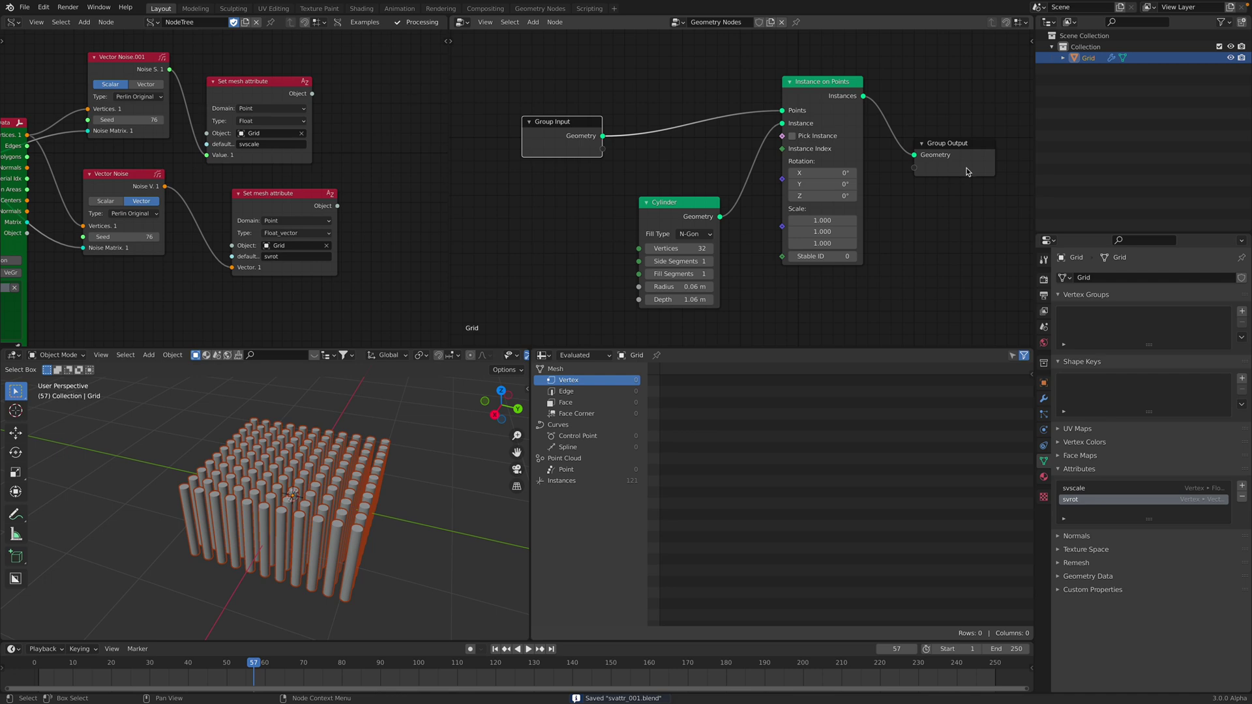
drag(967, 158, 1015, 197)
drag(856, 119, 901, 163)
middle_drag(732, 134, 751, 161)
key(shift+a)
text(att)
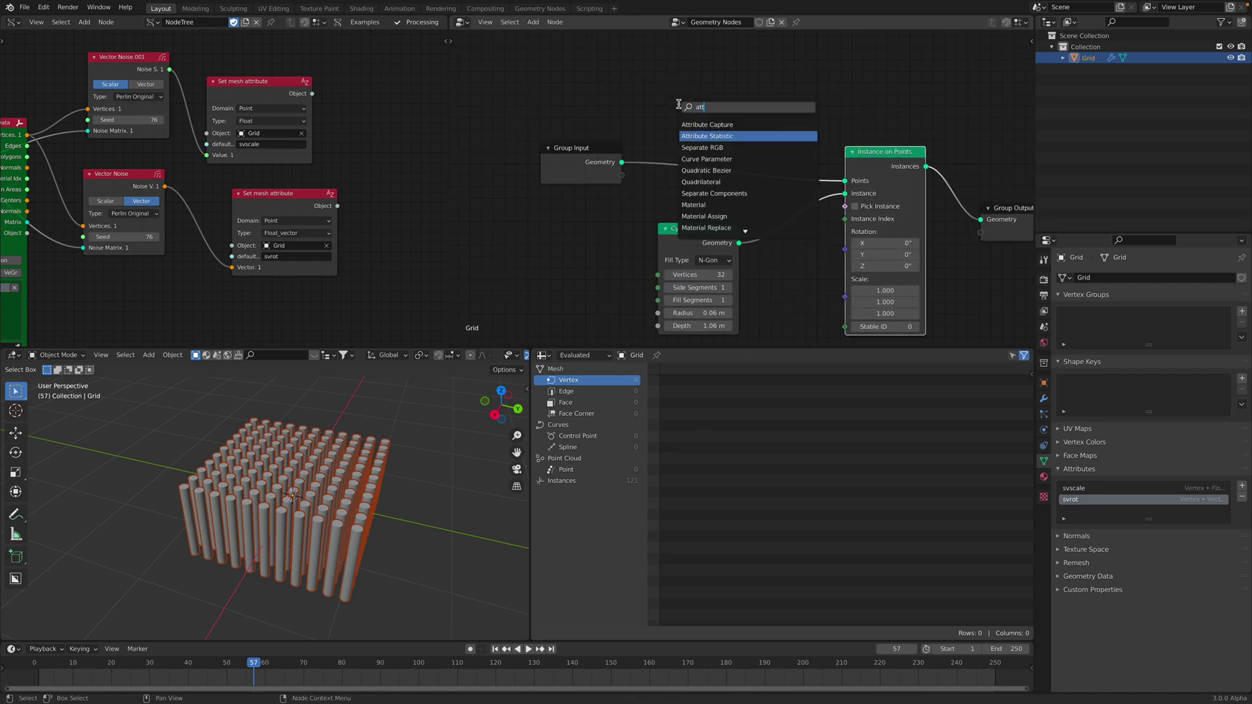
key(Return)
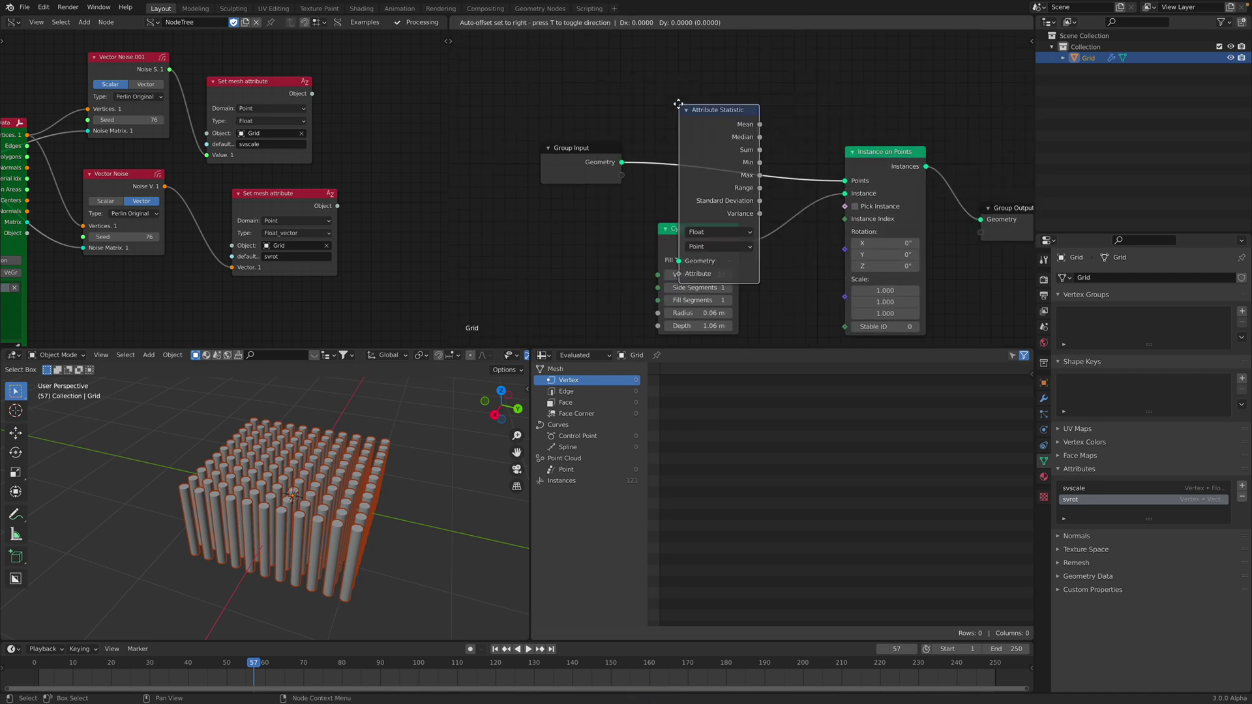
key(Escape)
Add an Attribute Capture node and feed its Geometry and Value from Group Input, exposing Value as a new group input.
key(shift+a)
text(attr)
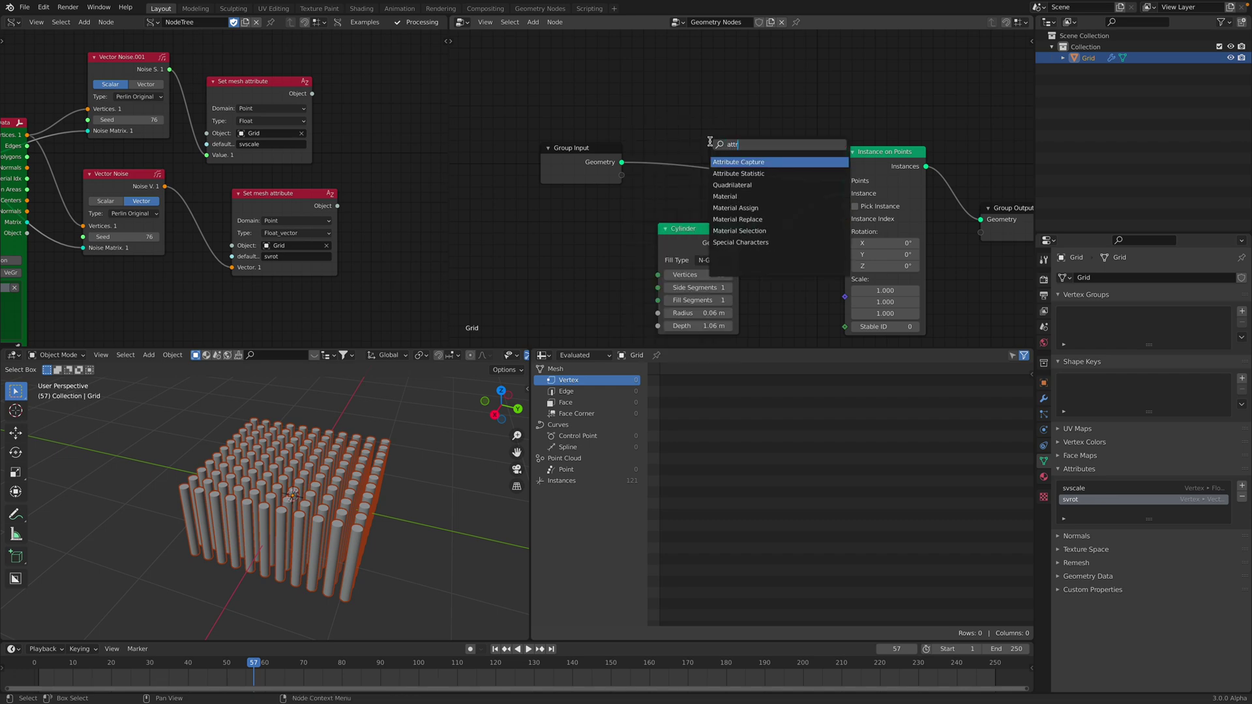
key(Return)
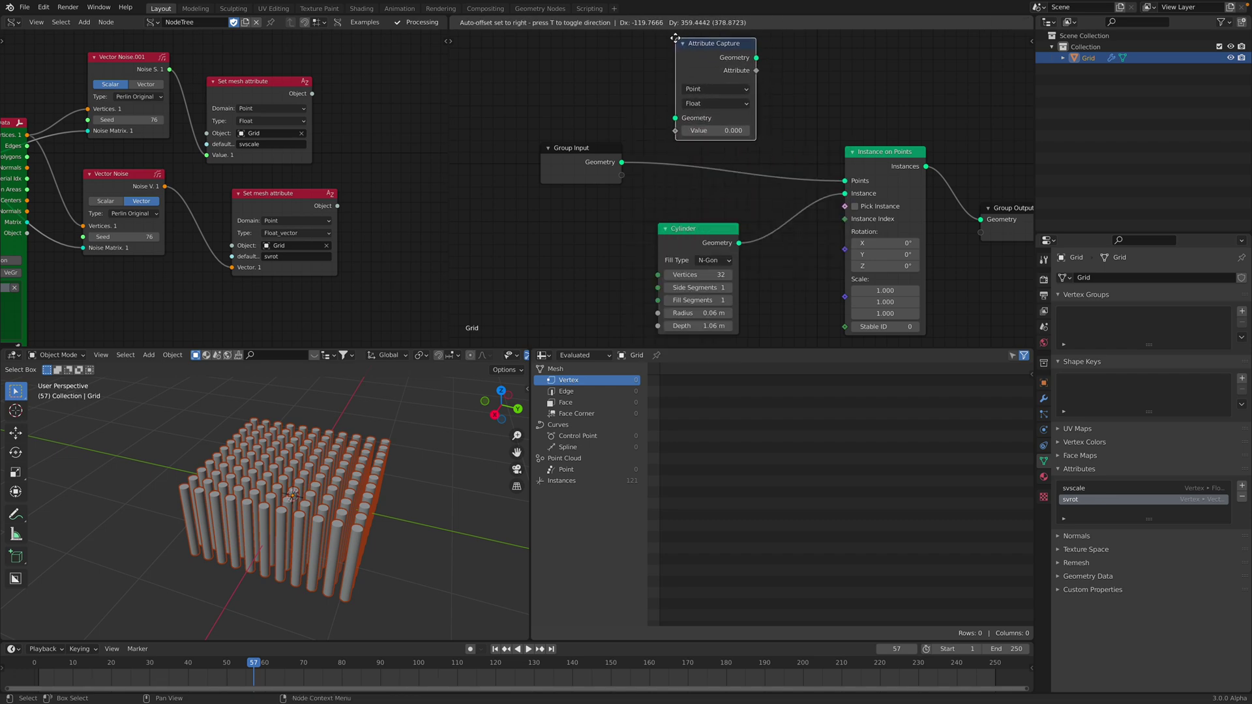
click(688, 44)
drag(622, 161, 642, 143)
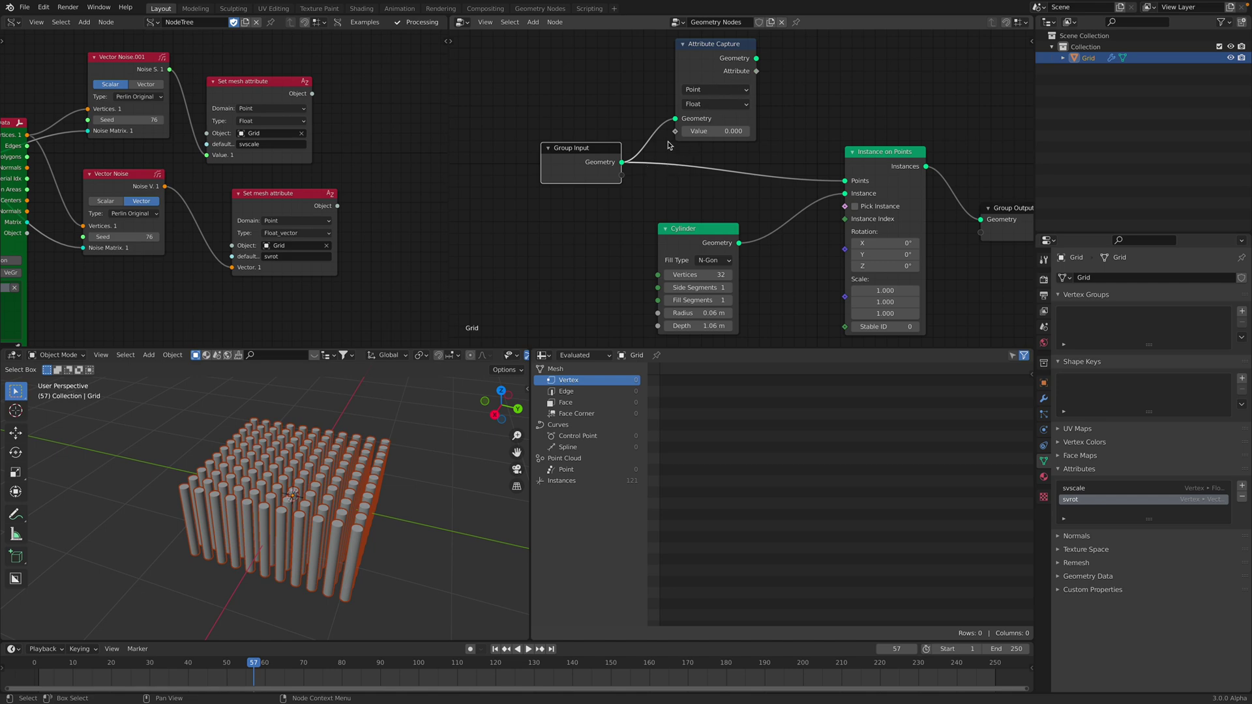
drag(628, 172, 675, 131)
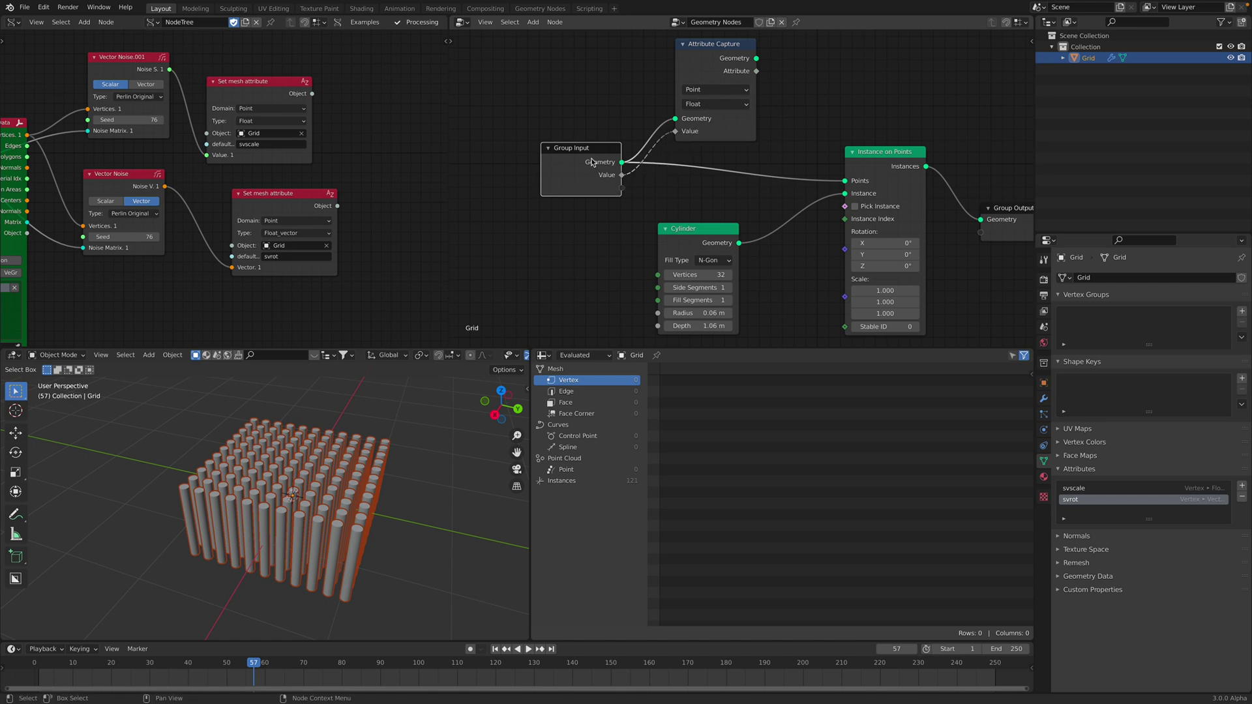
Switch the Geometry Nodes modifier's Value input to an attribute and enter svscale.
click(1043, 399)
click(1228, 329)
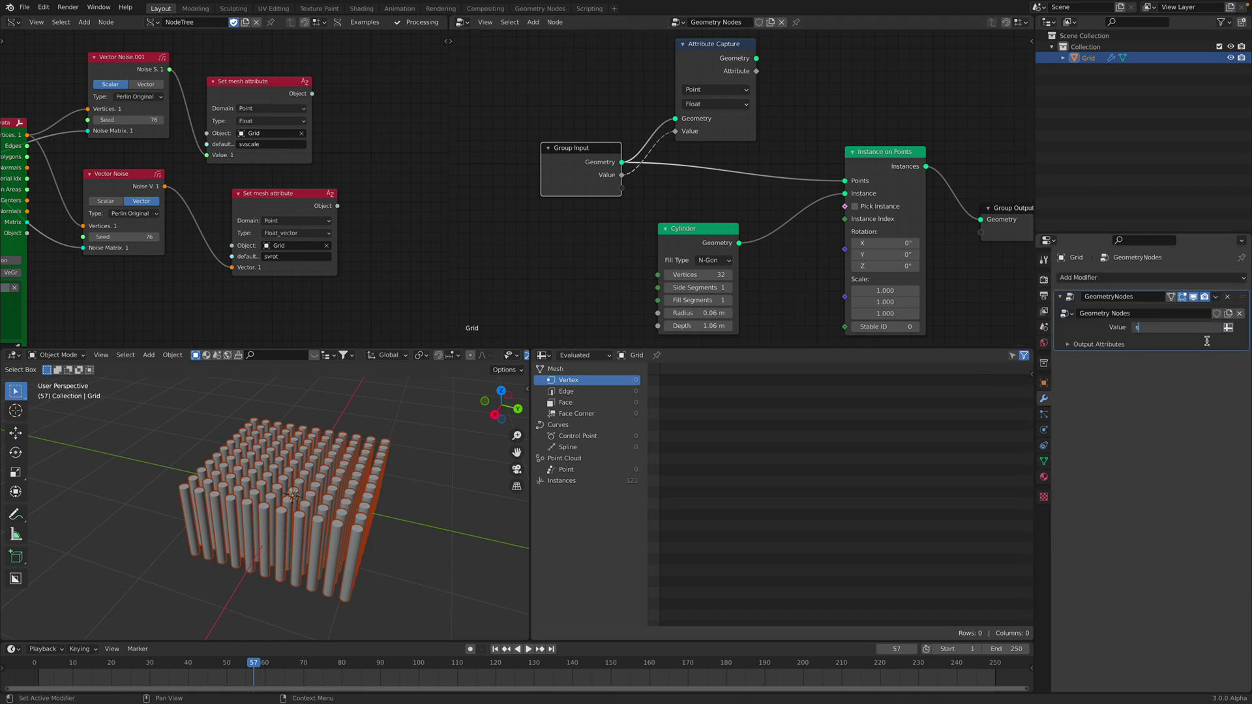
text(svscale)
key(Return)
Connect Attribute Capture's Geometry to Points and its Attribute to Scale on Instance on Points, and save the file.
drag(756, 58, 844, 282)
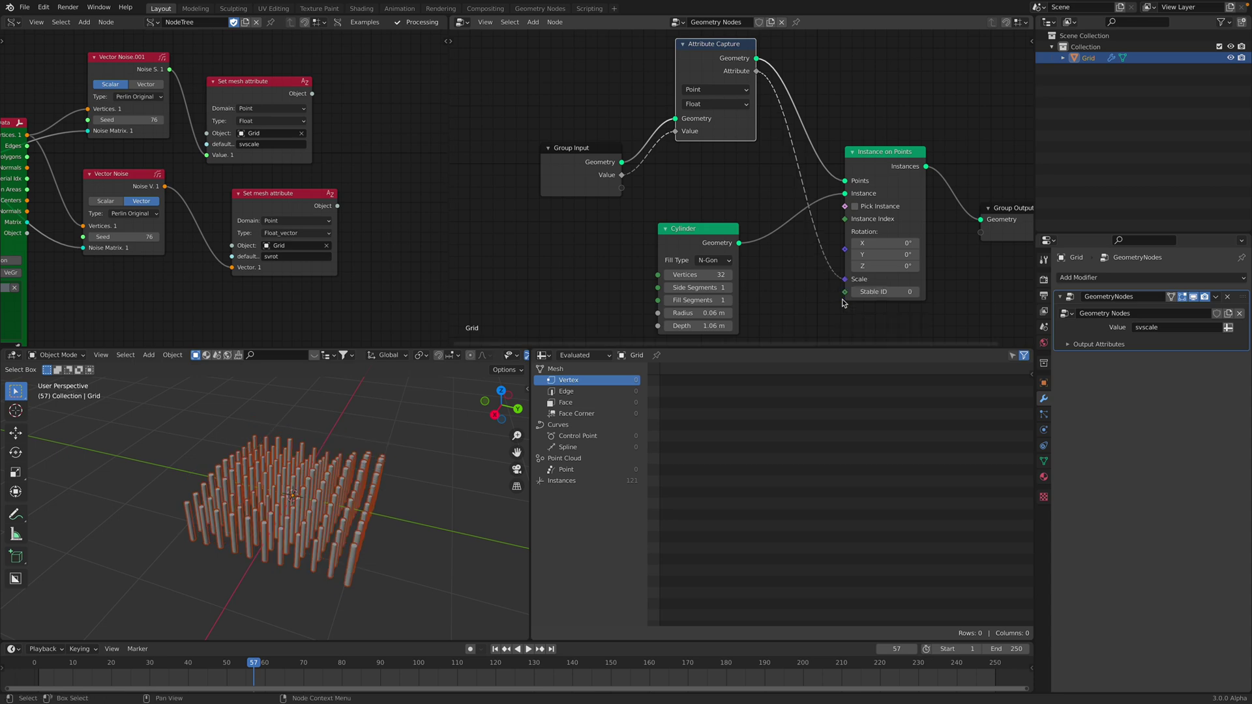
middle_drag(333, 482, 394, 471)
key(ctrl+s)
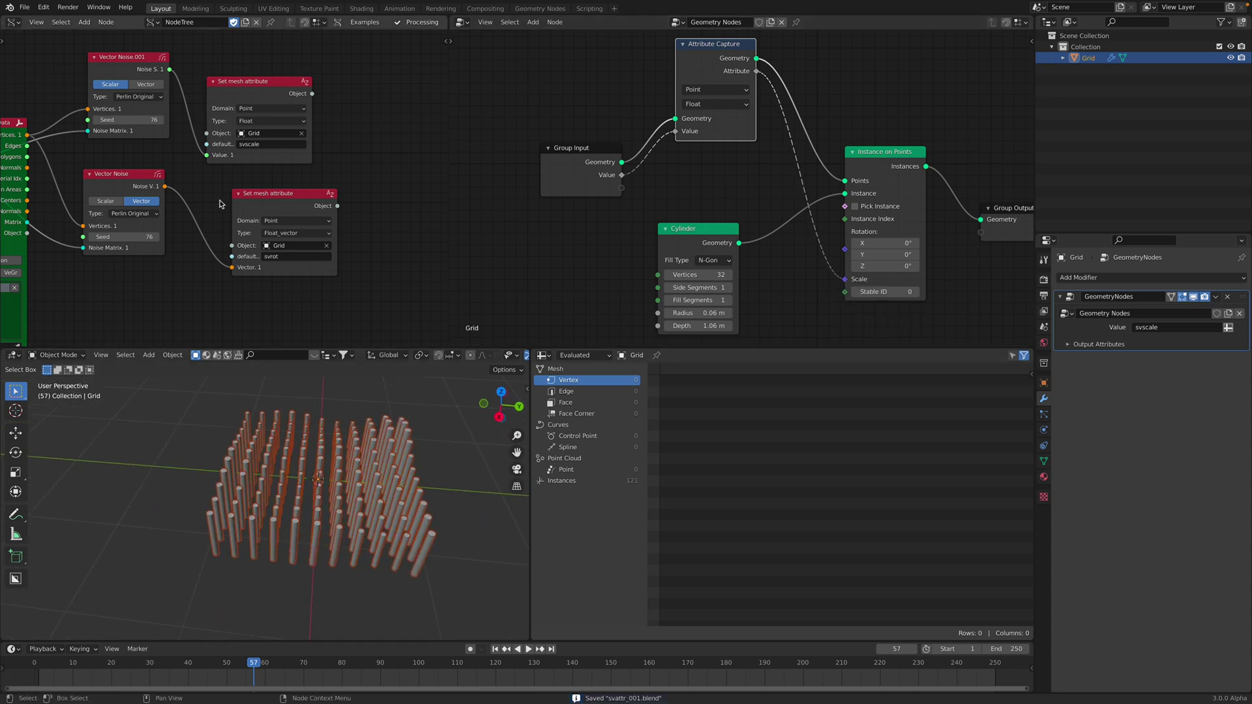
Expand the Matrix In node's Location, set its X to 8.640 and save the file.
middle_drag(163, 203, 261, 191)
scroll(176, 205, down, 1)
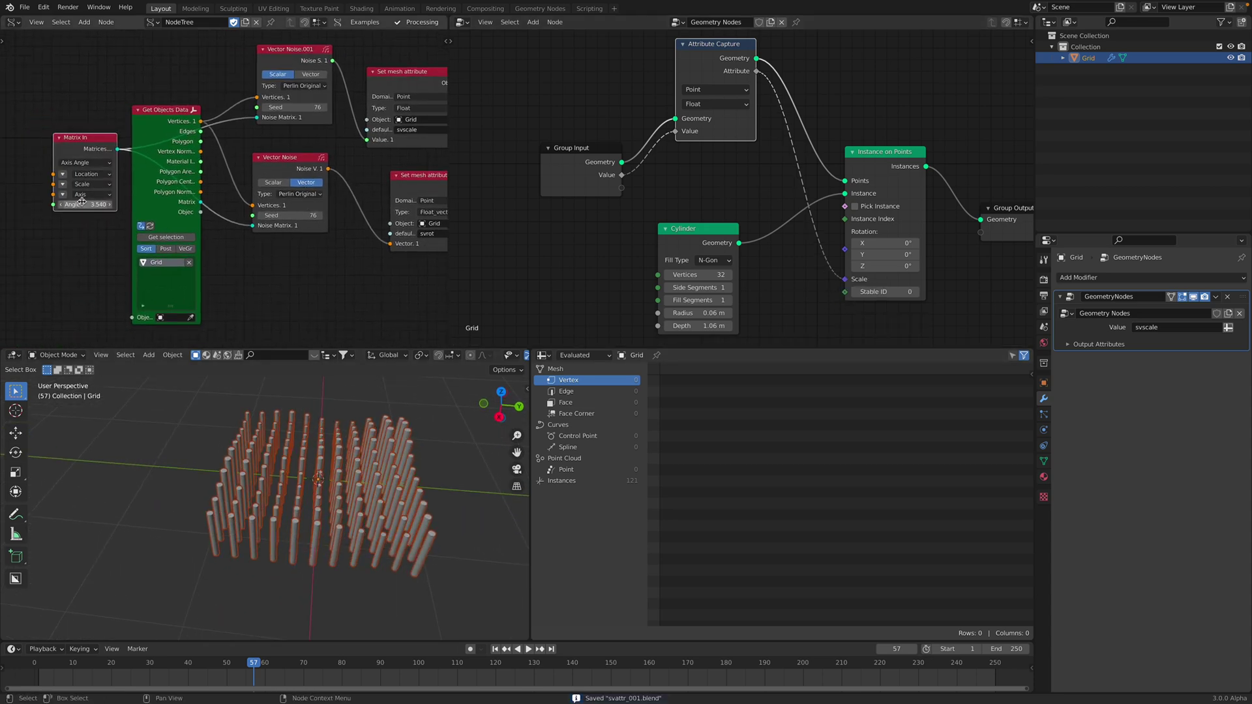
click(63, 175)
drag(90, 175, 320, 174)
middle_drag(422, 473, 369, 478)
key(ctrl+s)
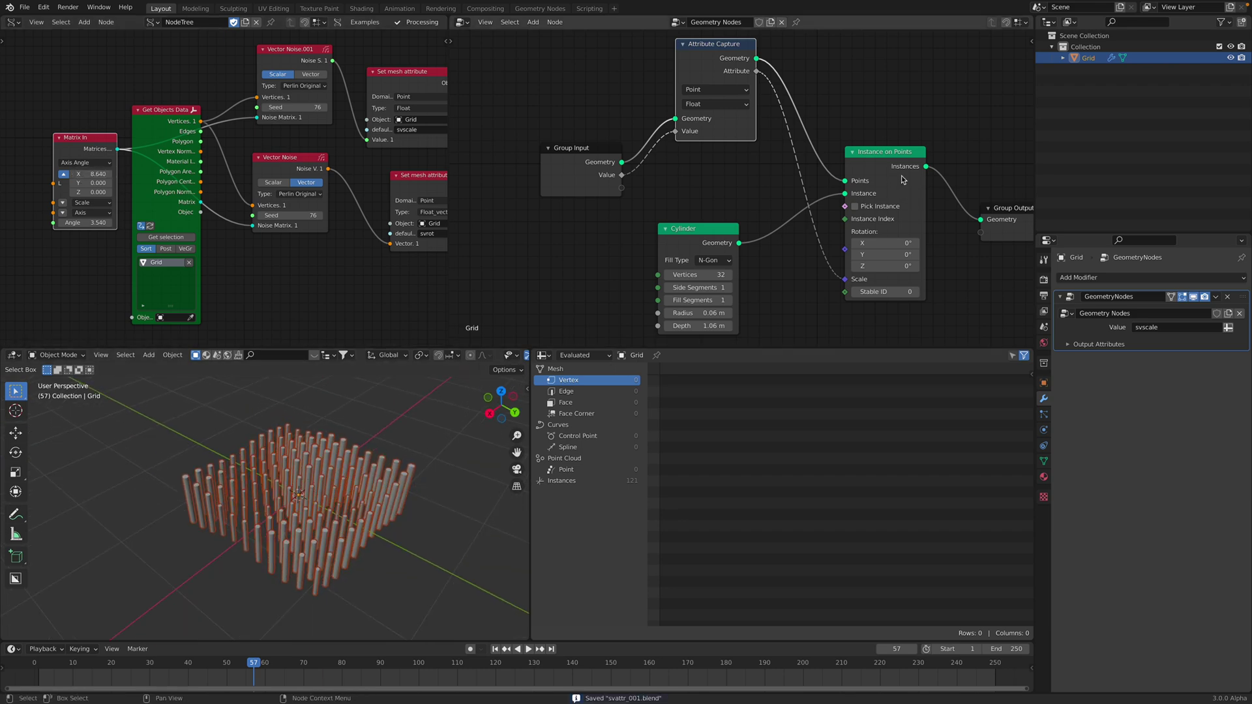
Tidy the geometry node tree by repositioning its nodes and collapsing the Cylinder and Attribute Capture nodes.
drag(903, 175, 908, 148)
scroll(908, 148, down, 1)
middle_drag(908, 148, 863, 142)
drag(941, 201, 954, 182)
drag(840, 138, 862, 130)
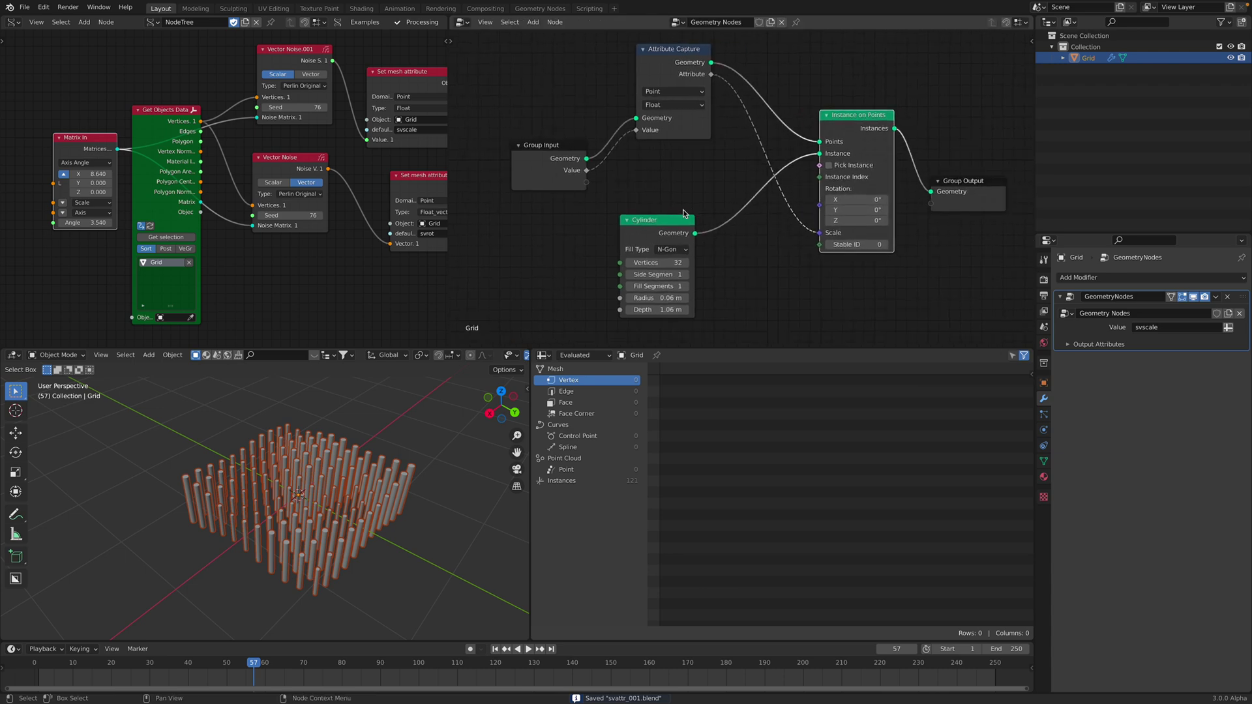
drag(655, 240, 794, 64)
key(h)
drag(854, 119, 896, 112)
drag(677, 52, 655, 129)
key(h)
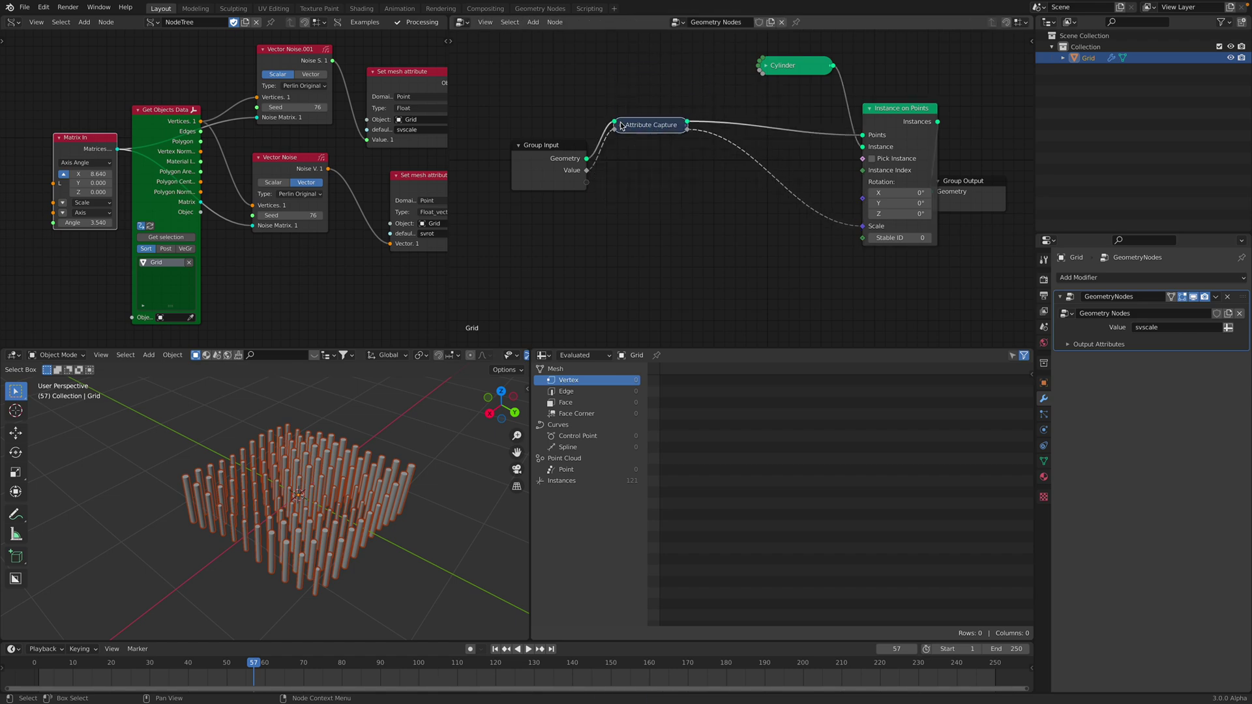
Duplicate the Attribute Capture node below the original and feed it Group Input's Geometry and a second exposed Value.
key(shift+d)
click(654, 180)
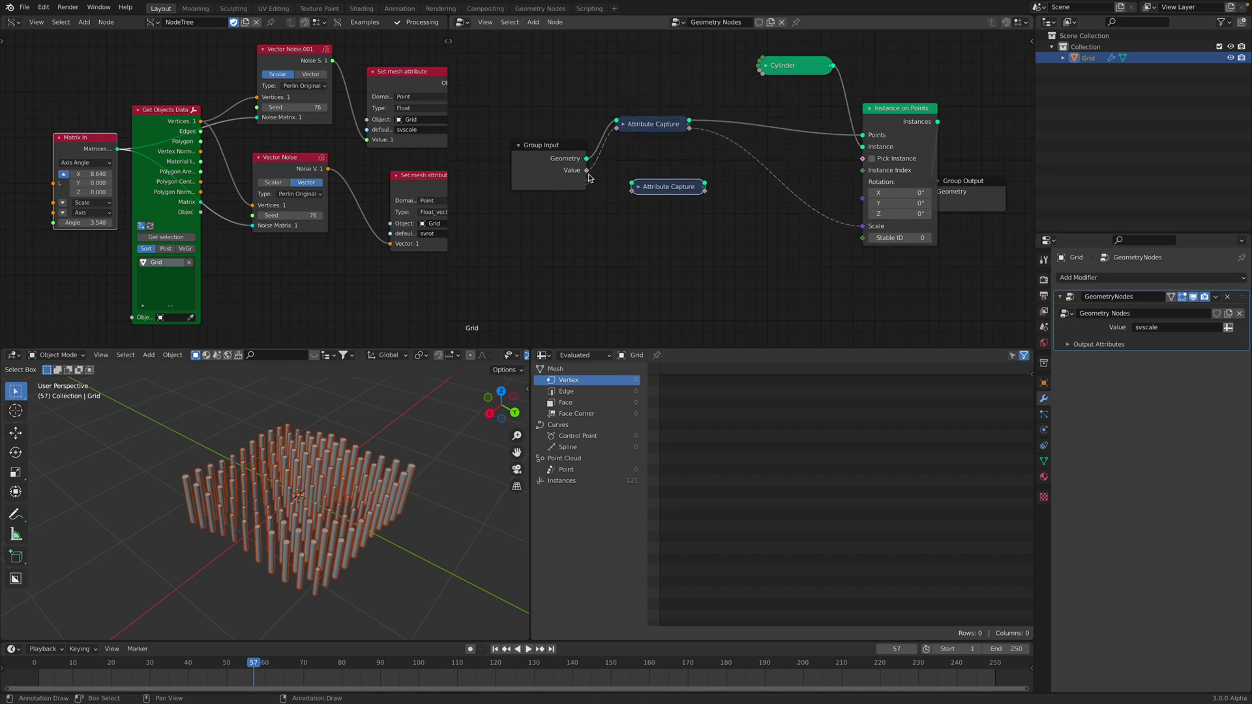
scroll(587, 167, up, 1)
scroll(621, 178, up, 2)
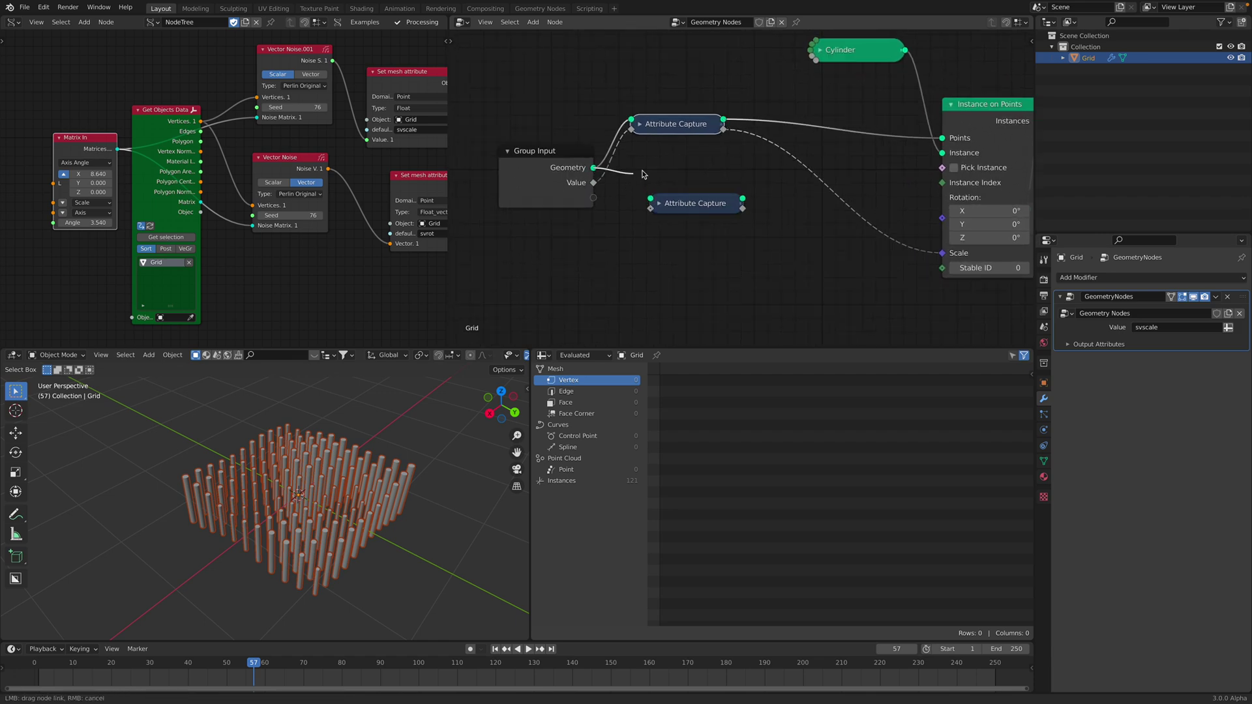
drag(702, 125, 720, 138)
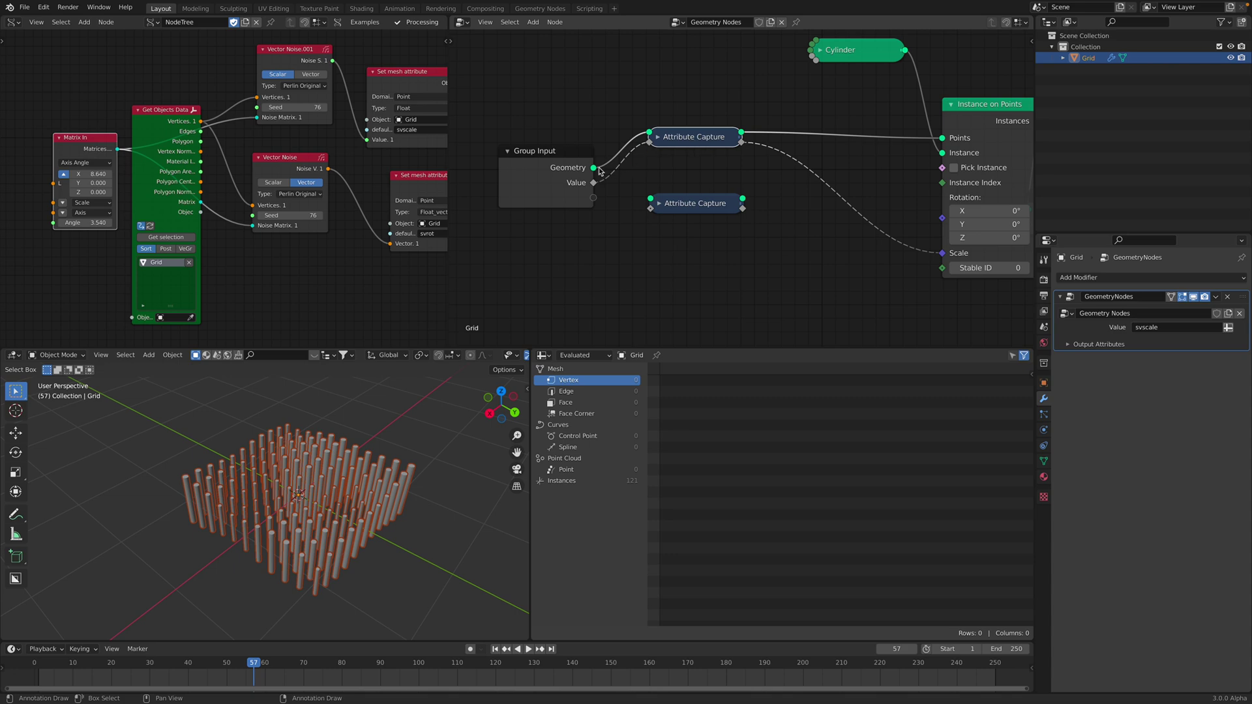
drag(599, 171, 593, 198)
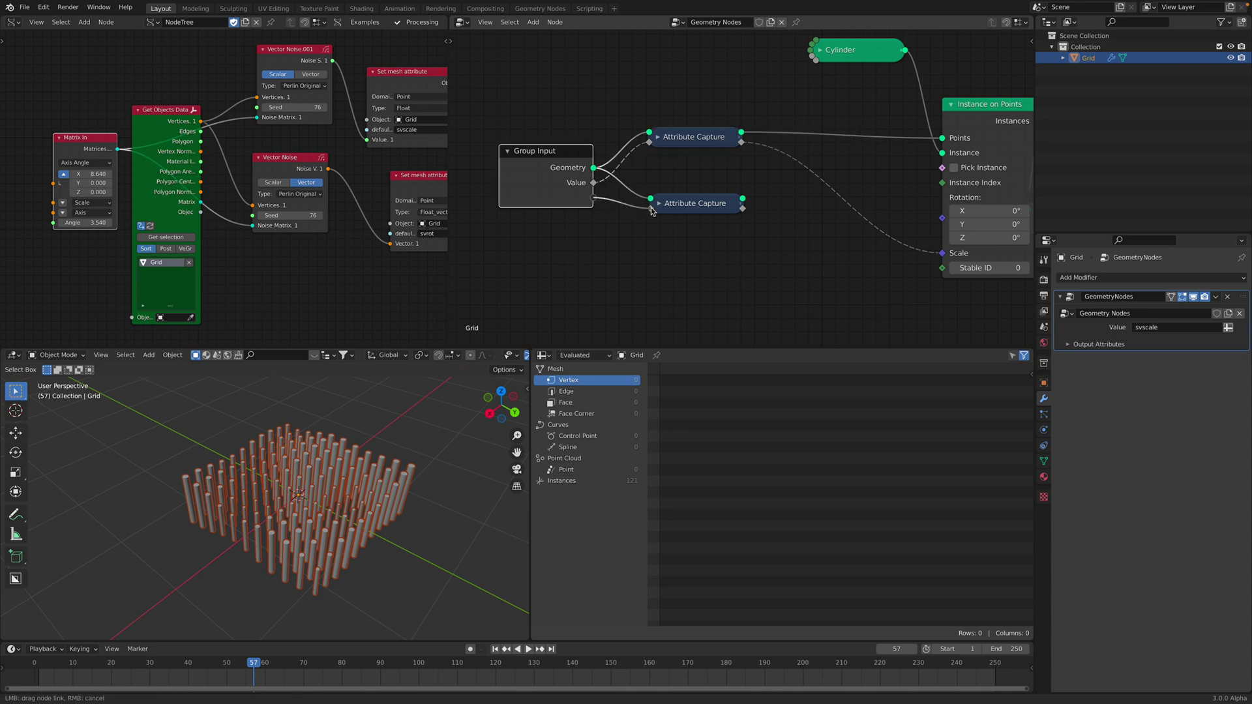
drag(691, 203, 675, 206)
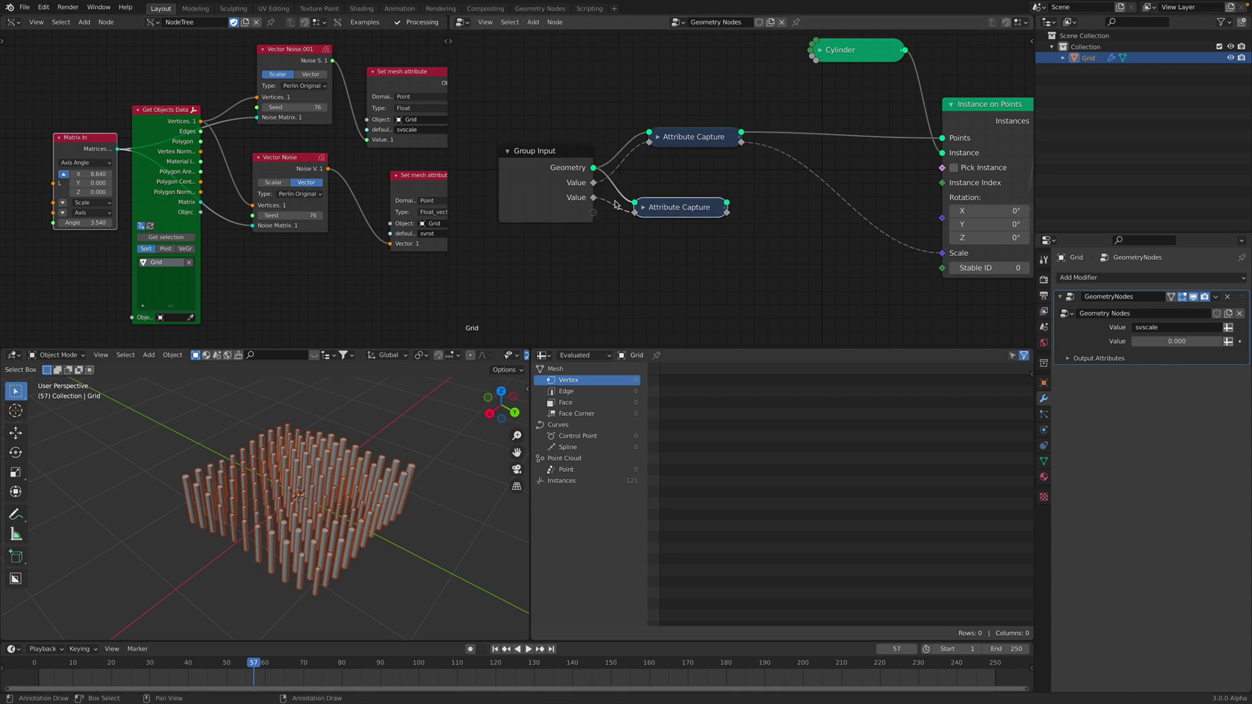
Assign the svrot attribute to the modifier's second Value input.
click(1154, 343)
key(BackSpace)
text(svrot)
key(Return)
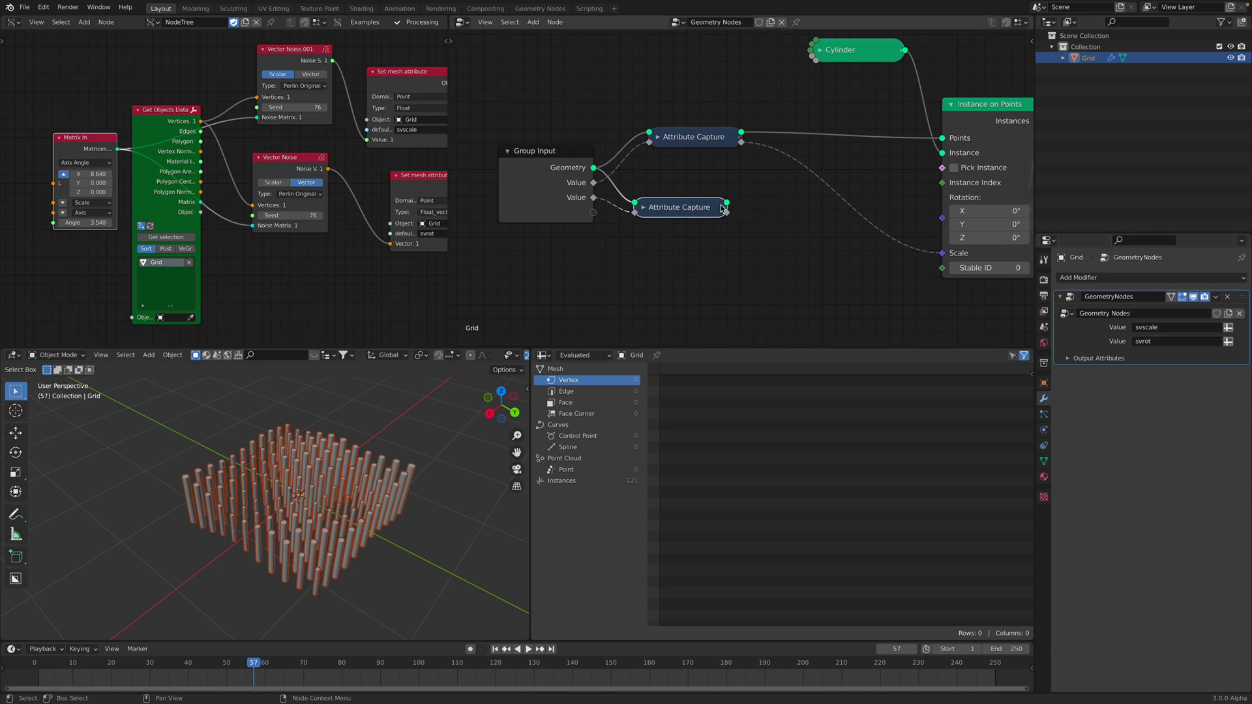
Connect the second Attribute Capture's Attribute output to Rotation on Instance on Points.
middle_drag(721, 216, 688, 217)
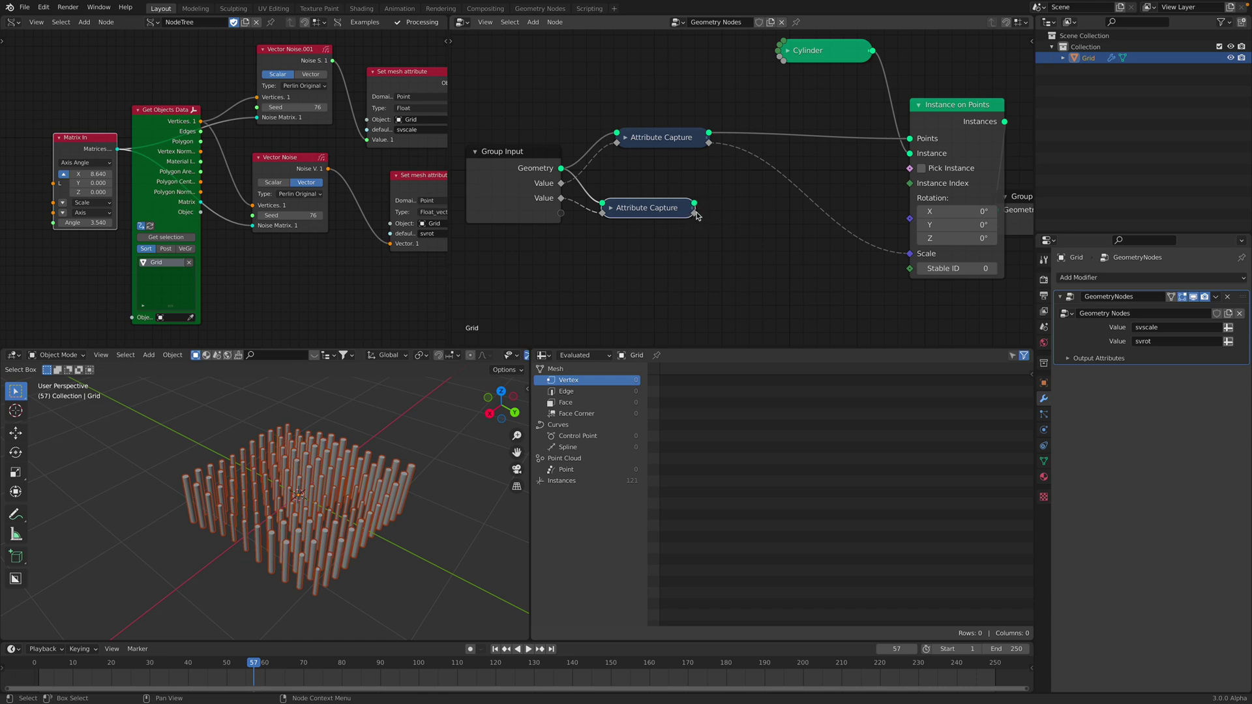
drag(695, 214, 770, 214)
drag(912, 222, 910, 219)
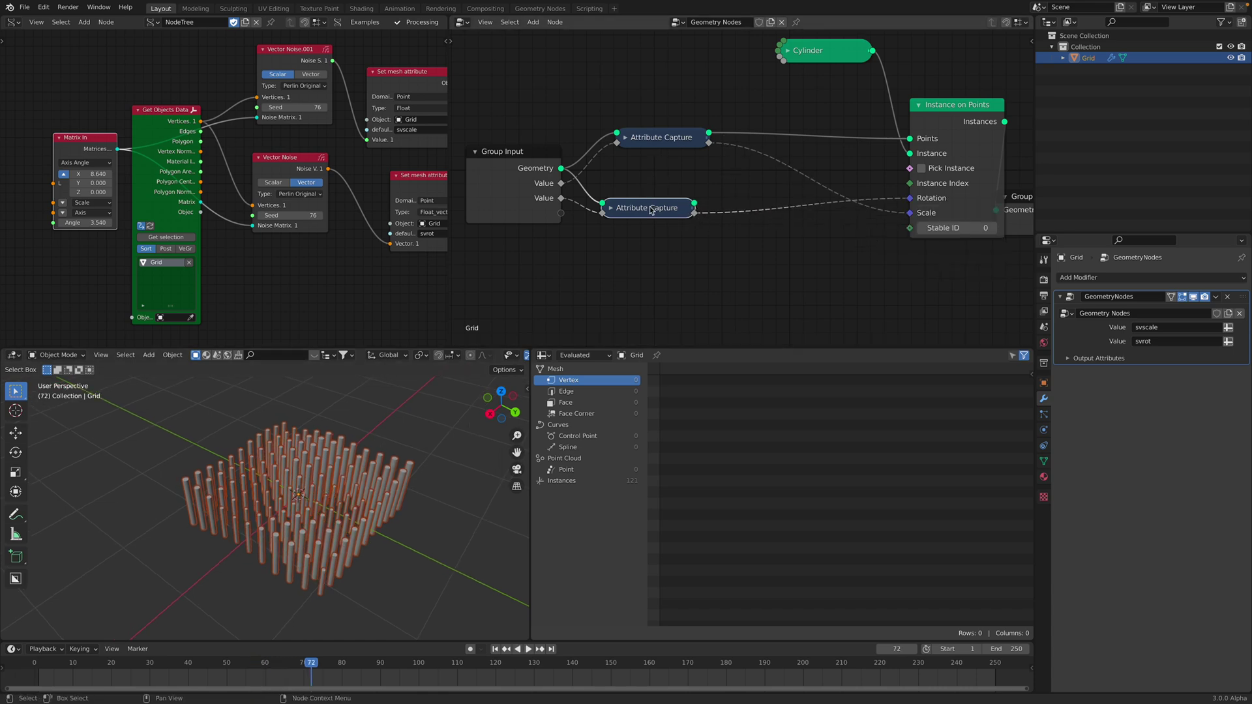
scroll(620, 182, up, 2)
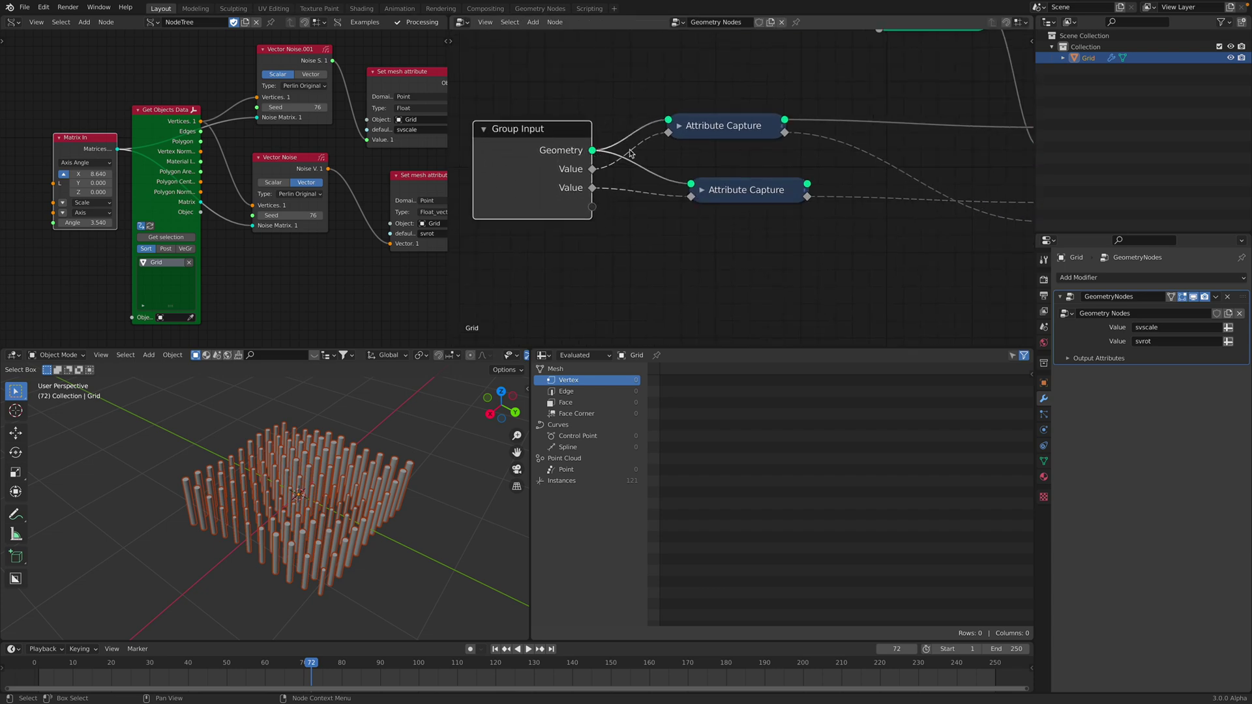
Chain the first Attribute Capture's Geometry into the second, and connect the second's Geometry to Points on Instance on Points.
drag(784, 120, 802, 133)
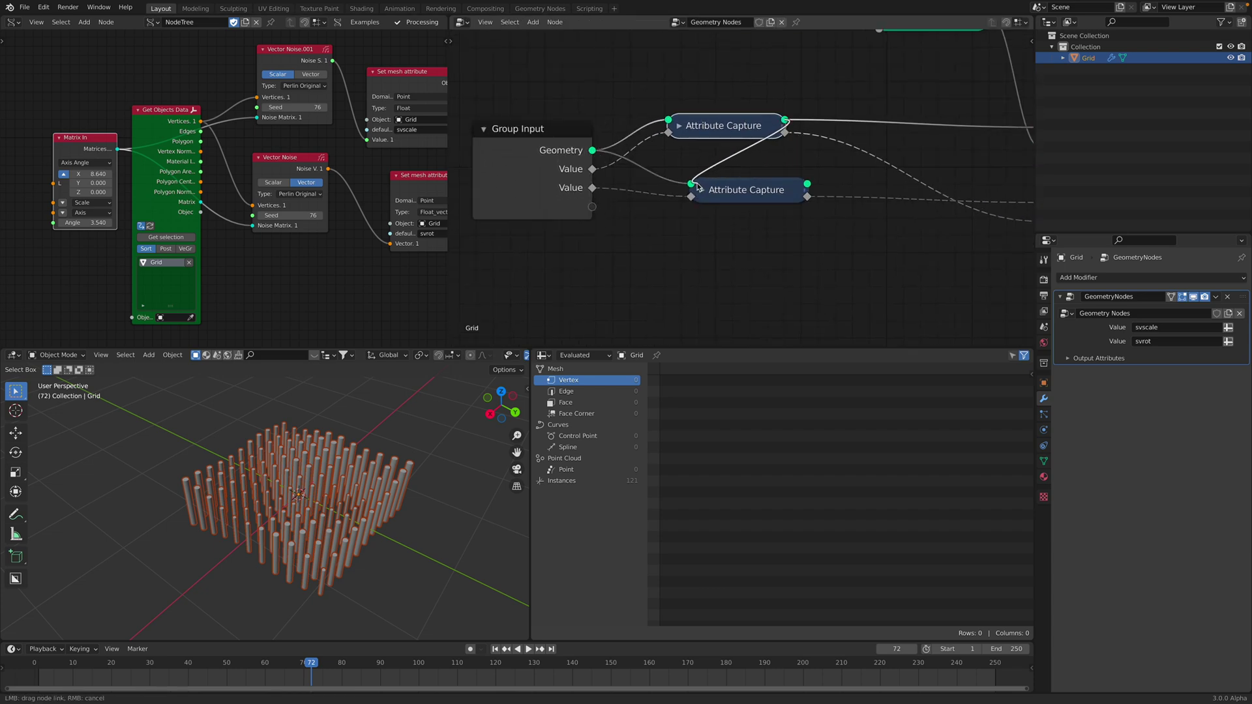
drag(696, 188, 692, 185)
scroll(681, 199, down, 2)
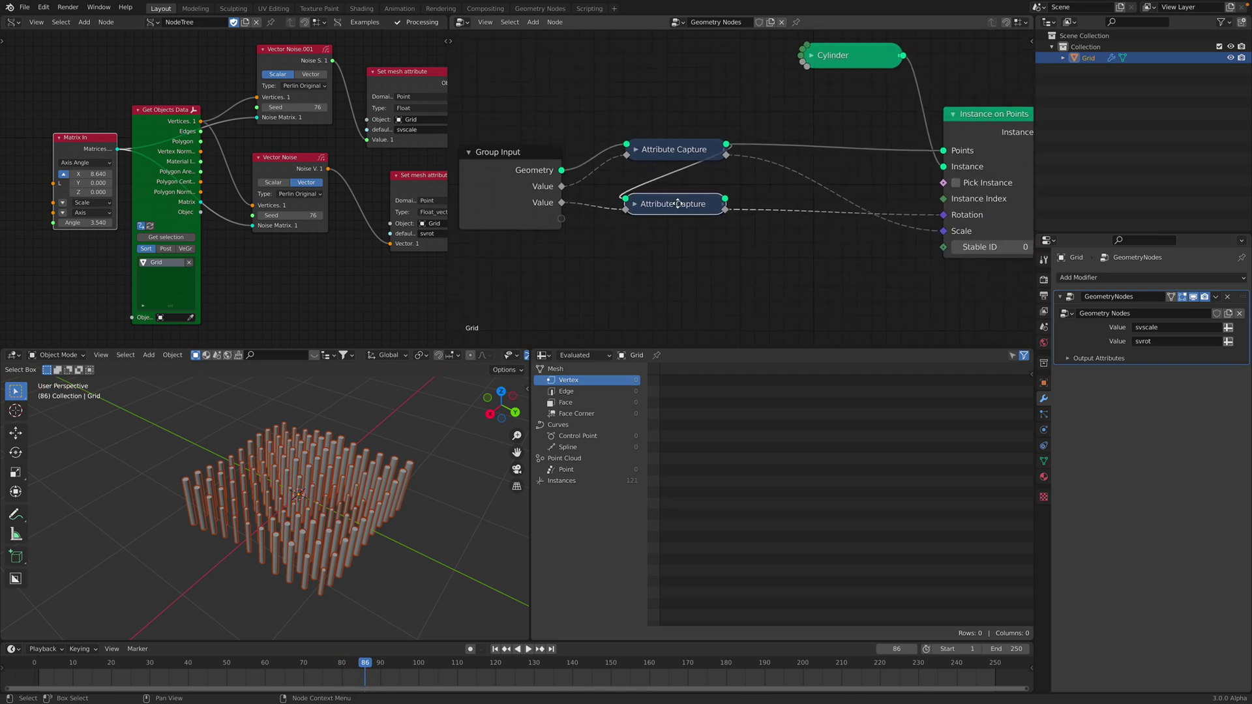
middle_drag(677, 204, 656, 210)
drag(703, 206, 919, 158)
Stop the animation playback and save the file.
mouse_move(398, 474)
middle_down()
mouse_move(425, 469)
mouse_move(417, 460)
middle_up()
key(space)
key(space)
ctrl+scroll(281, 271, left, 3)
key(ctrl+s)
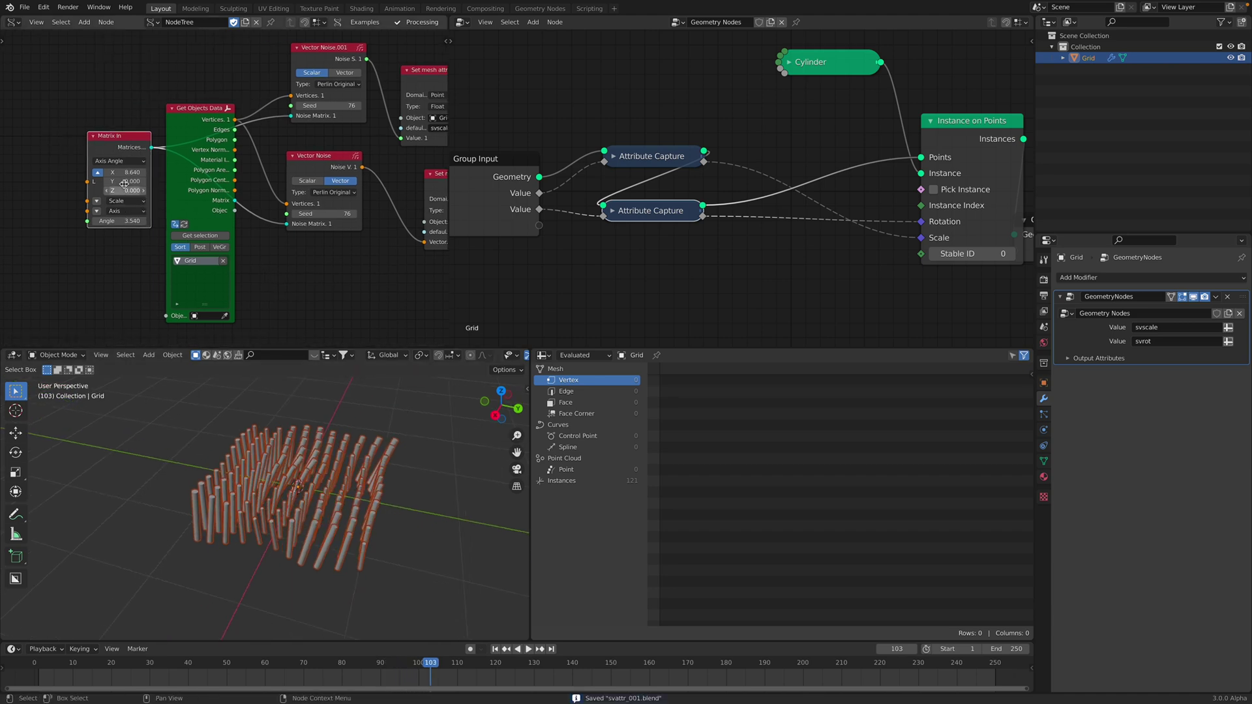
Set Matrix In's X to 22.260 and the Vector Noise.001 seed to 190.
mouse_move(124, 172)
mouse_down()
mouse_move(254, 173)
mouse_move(129, 172)
mouse_up()
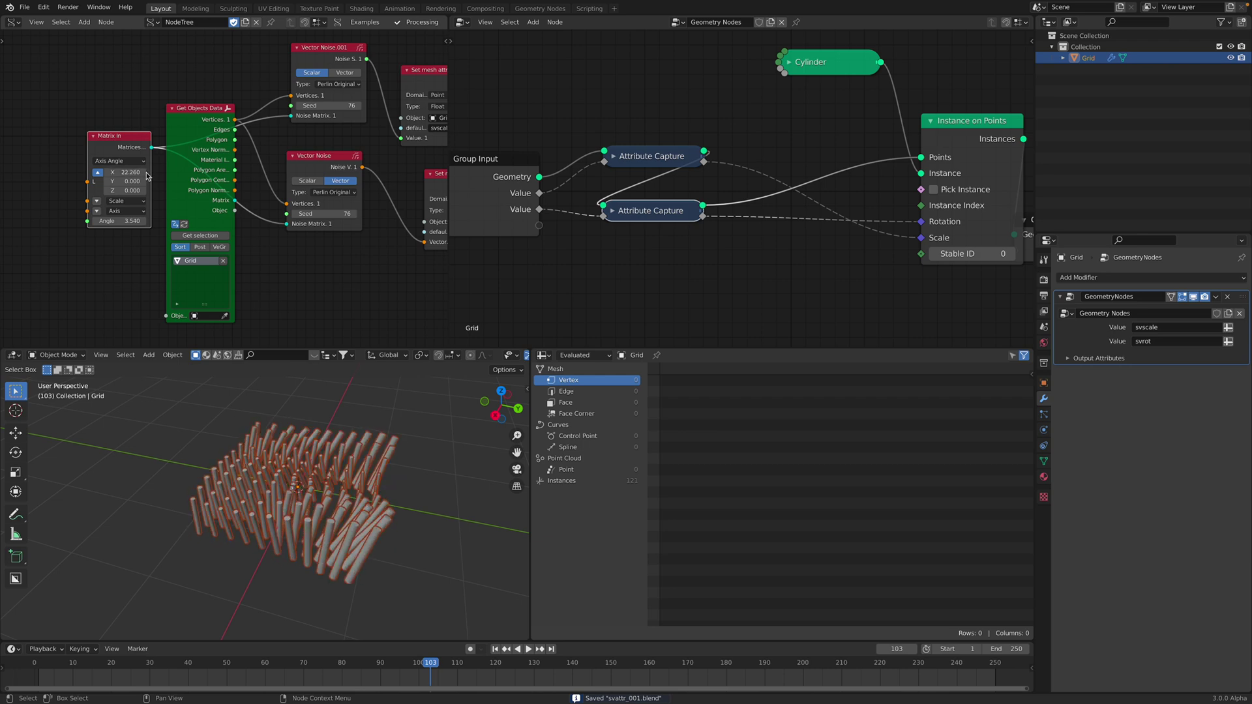
drag(346, 106, 419, 106)
middle_drag(402, 490, 324, 476)
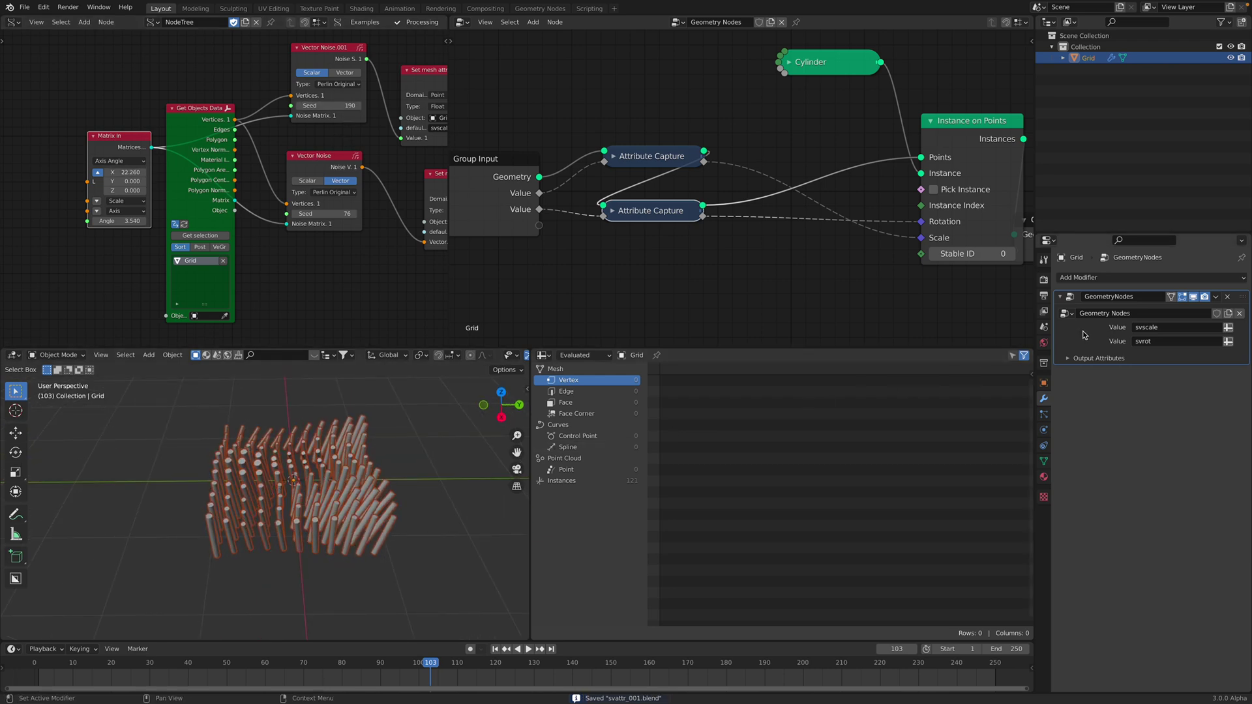
Tidy the geometry node tree by moving the input, capture, Cylinder, instancing and output nodes closer together.
middle_drag(678, 196, 707, 223)
drag(549, 199, 554, 180)
middle_drag(697, 182, 650, 196)
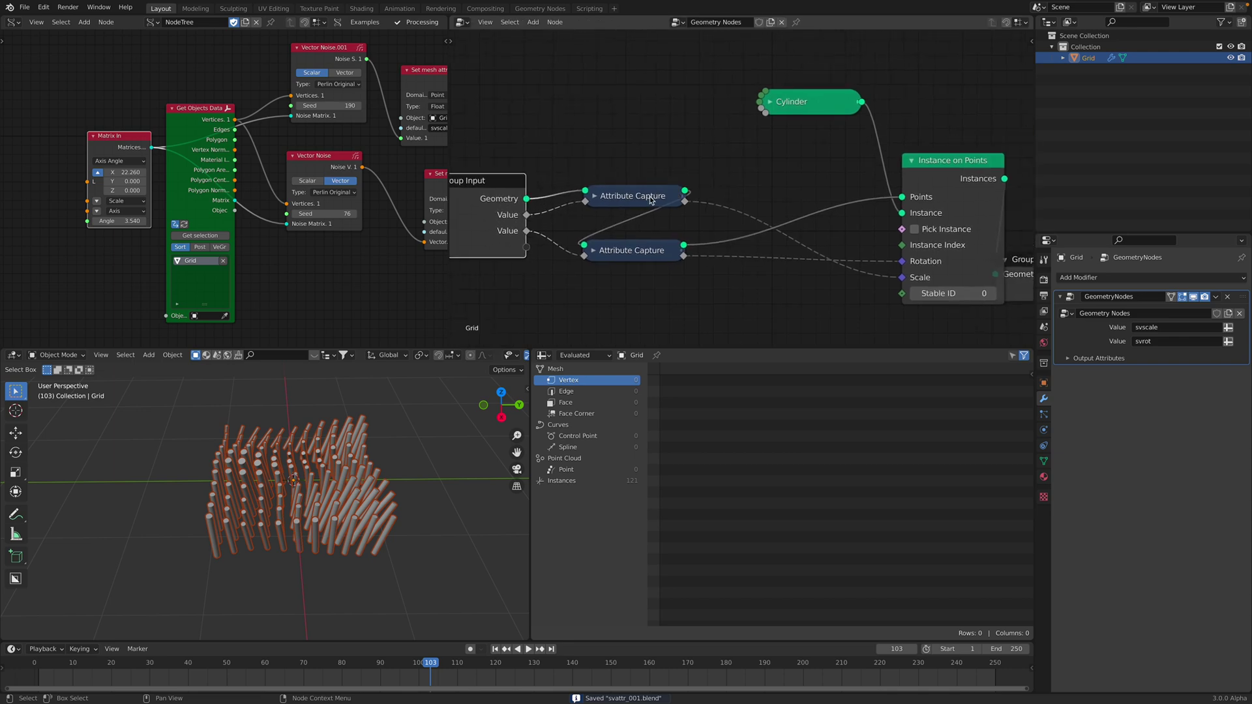
drag(639, 200, 641, 193)
drag(643, 259, 644, 238)
scroll(779, 216, down, 2)
drag(924, 194, 884, 194)
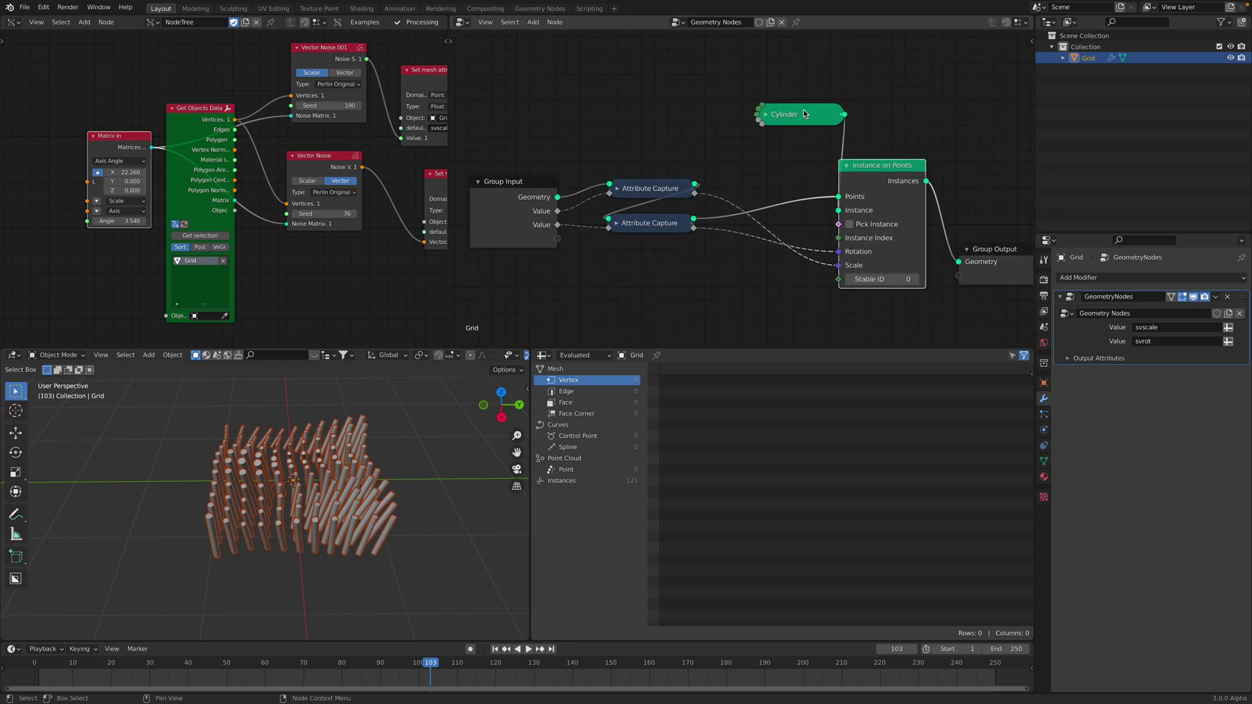
drag(804, 114, 727, 89)
drag(886, 165, 823, 141)
drag(998, 249, 924, 222)
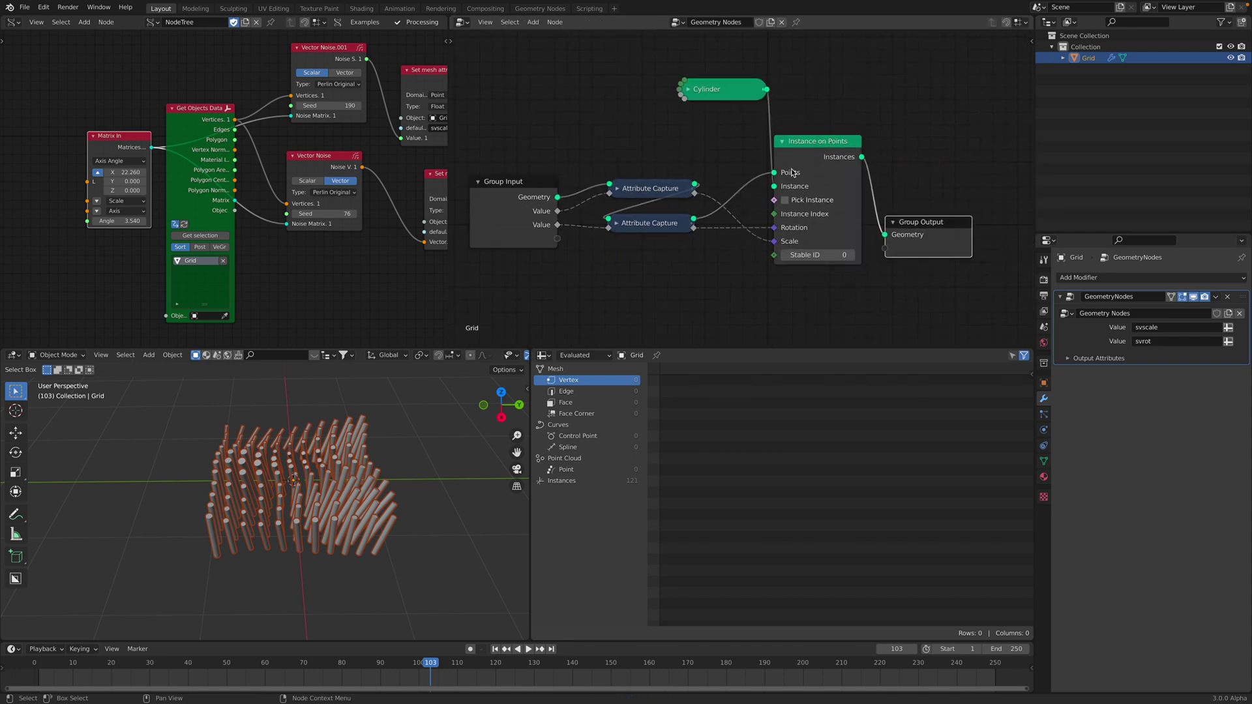
Show the geometry node editor's sidebar, move the lower Attribute Capture closer to the upper one, and save the file.
click(1030, 41)
middle_drag(695, 191, 683, 182)
scroll(682, 182, down, 2)
middle_drag(727, 143, 681, 129)
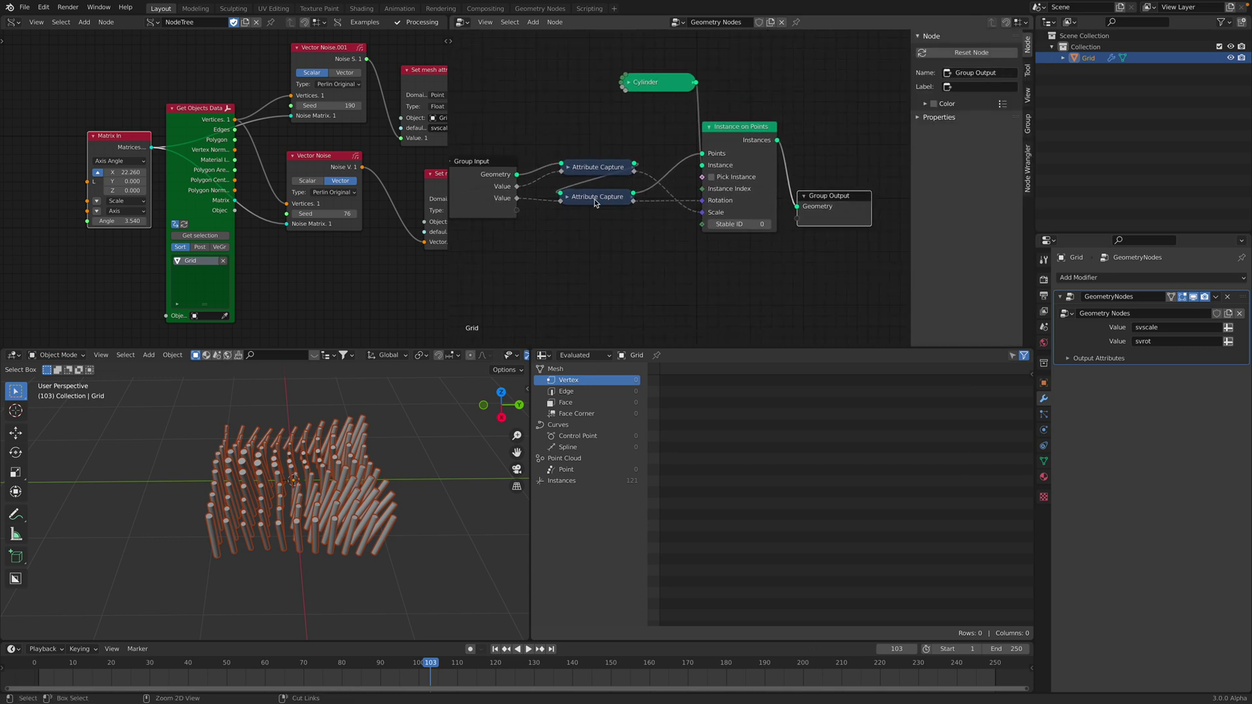
drag(595, 202, 589, 185)
key(ctrl+s)
Select Group Input, display the node group's input and output lists, and select the first Value input.
click(509, 178)
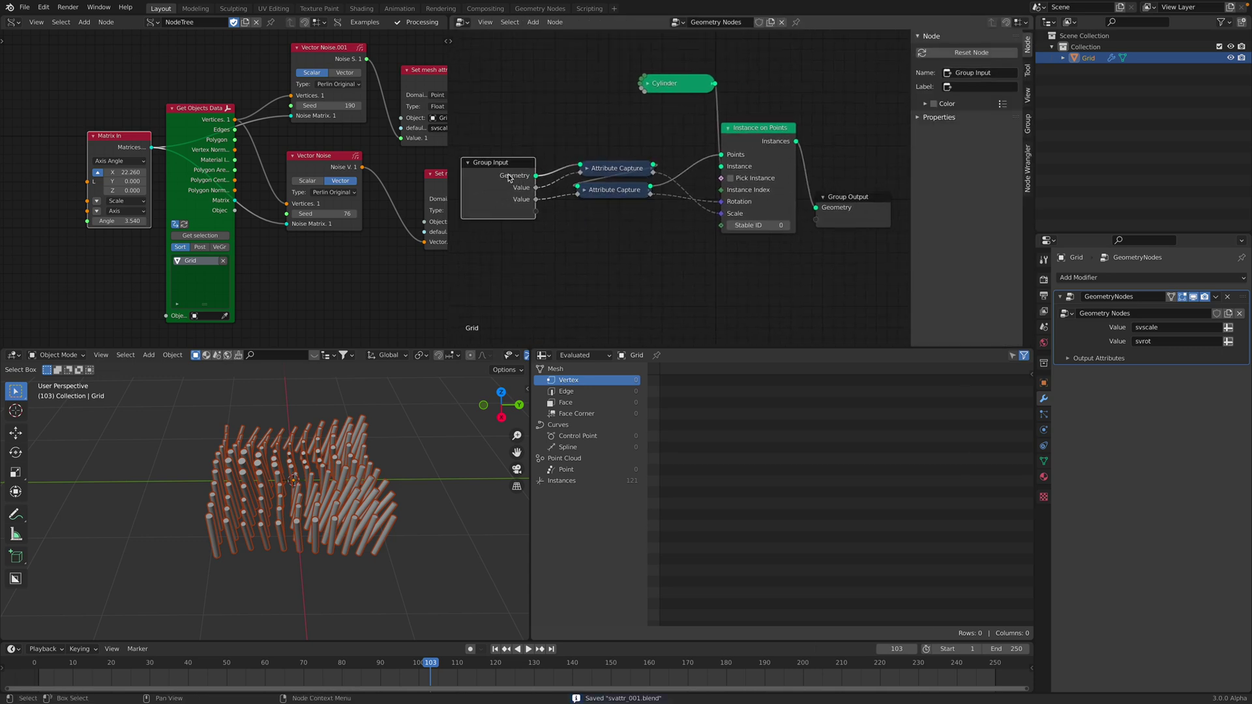
click(932, 118)
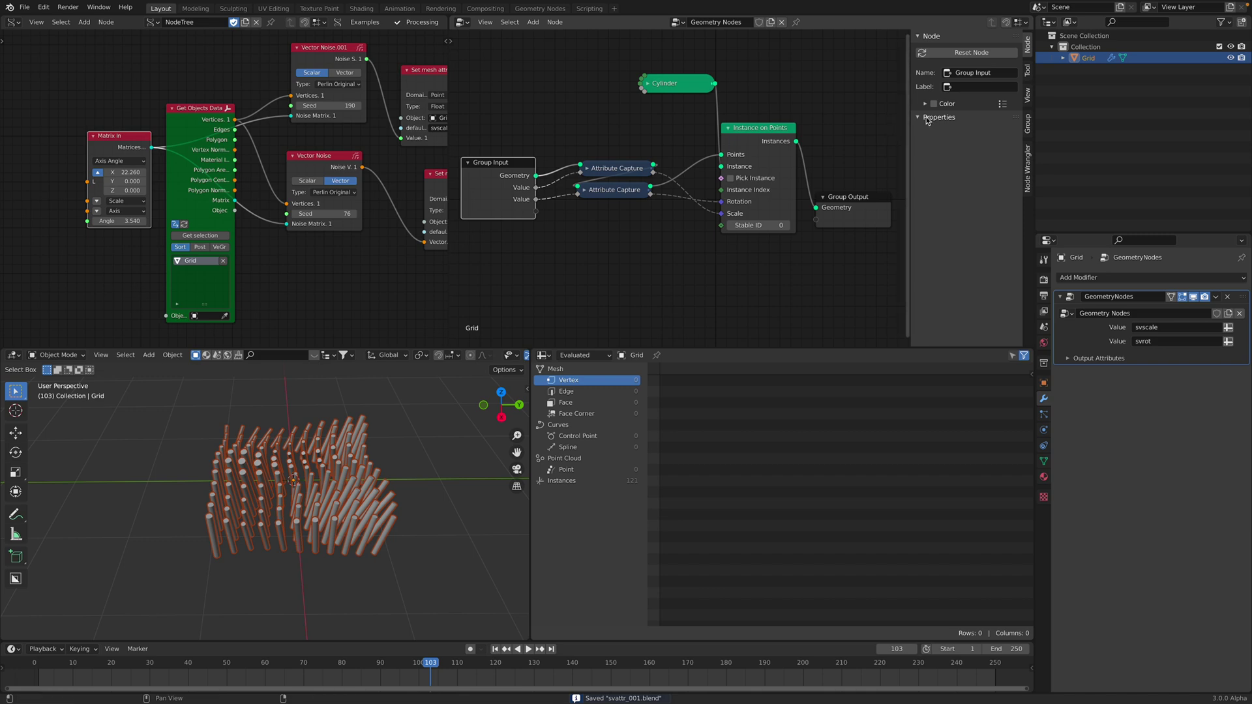
click(1027, 69)
click(1028, 95)
click(1028, 124)
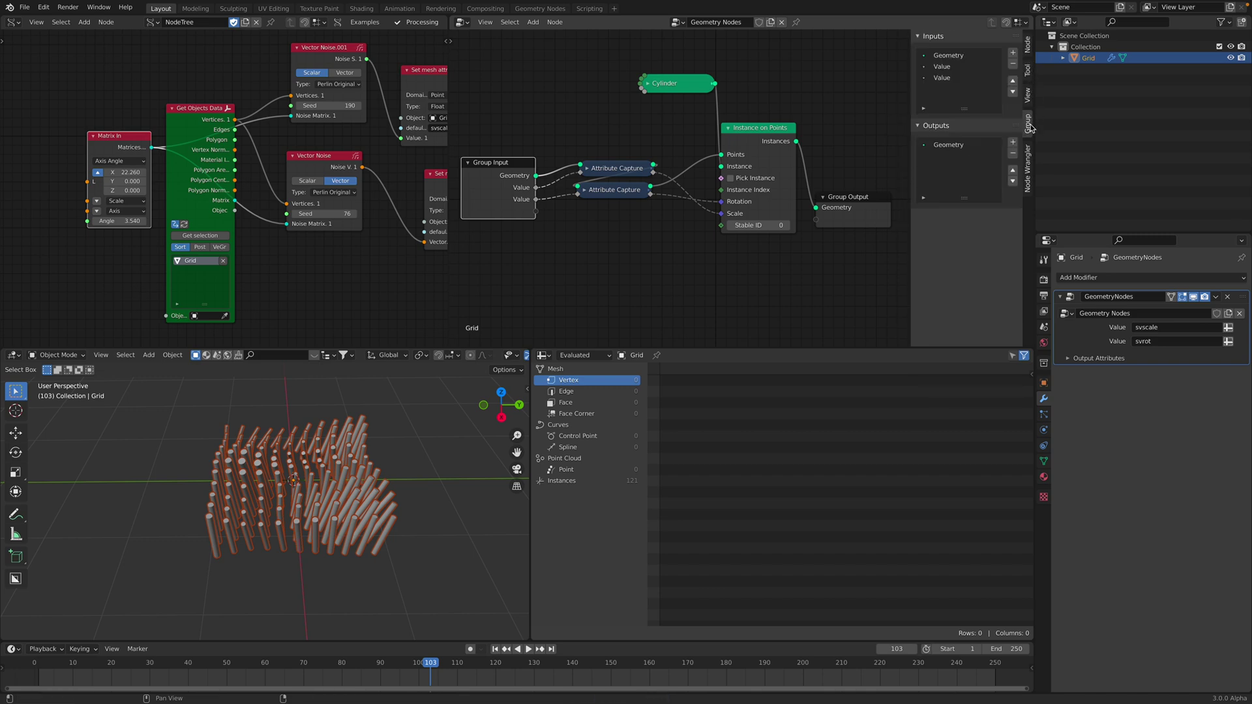
click(981, 68)
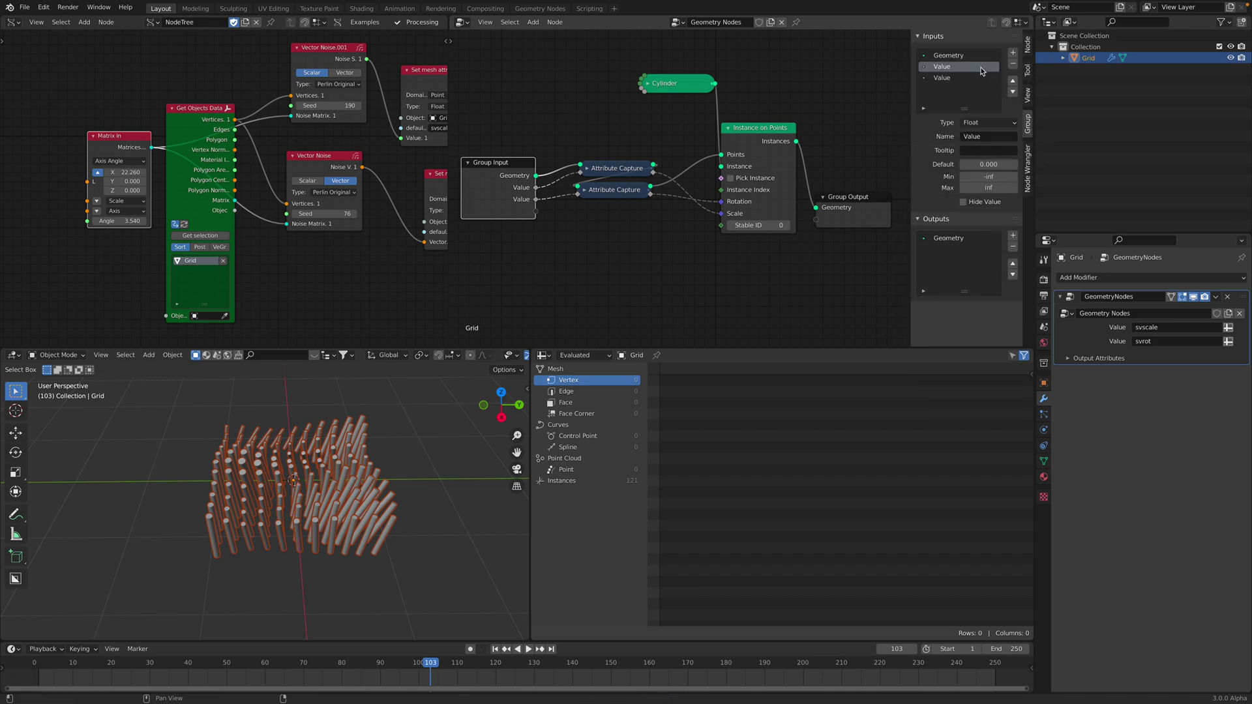
Check the custom attributes stored on the Grid mesh and return to its Geometry Nodes modifier settings.
click(985, 135)
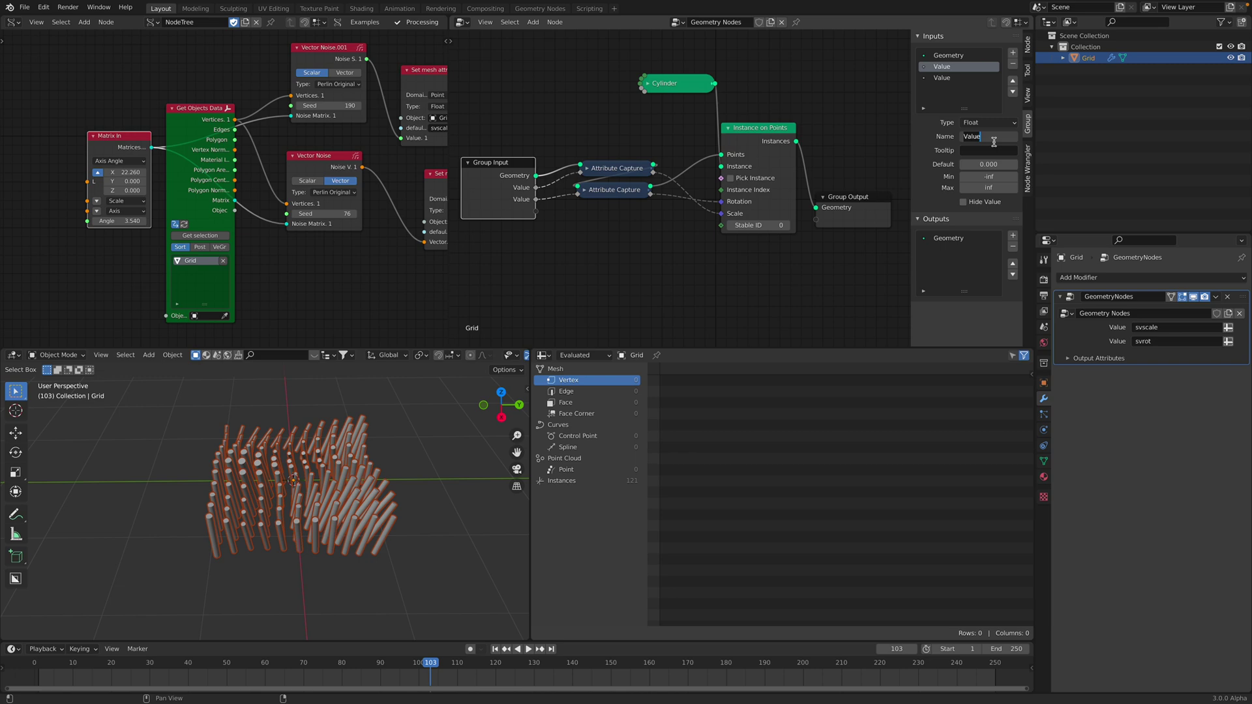
click(859, 41)
middle_drag(838, 90, 861, 130)
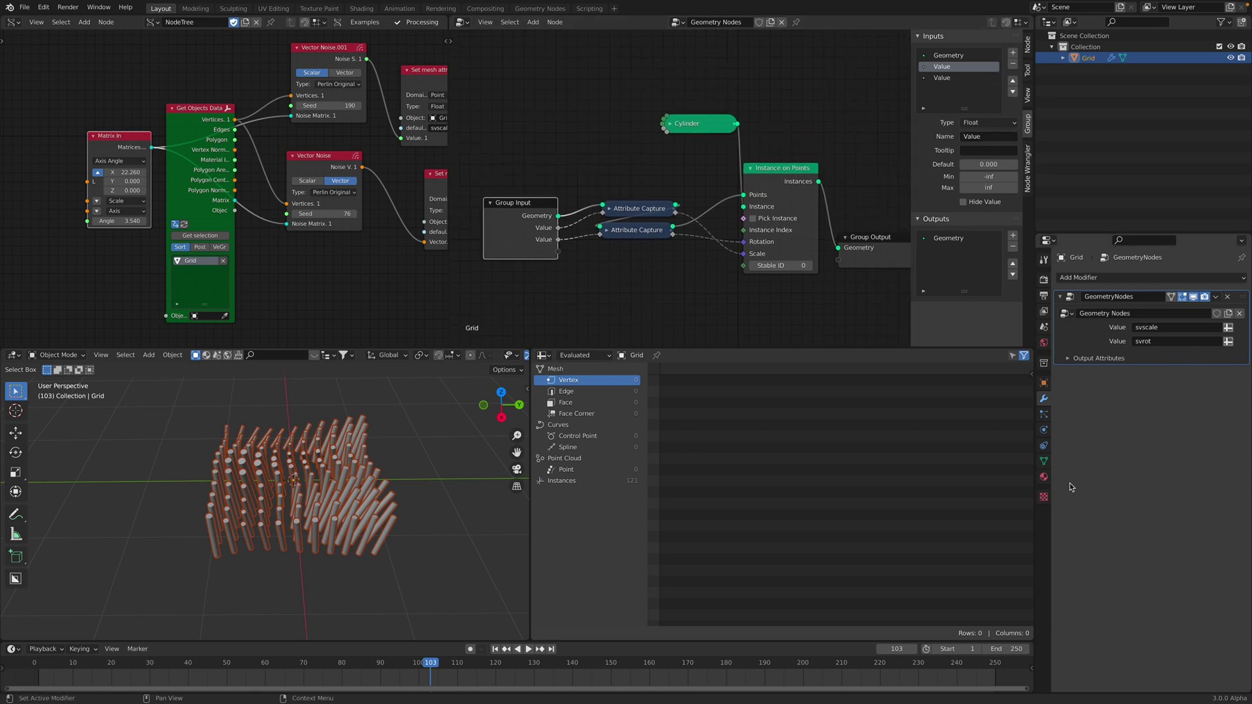
click(1044, 463)
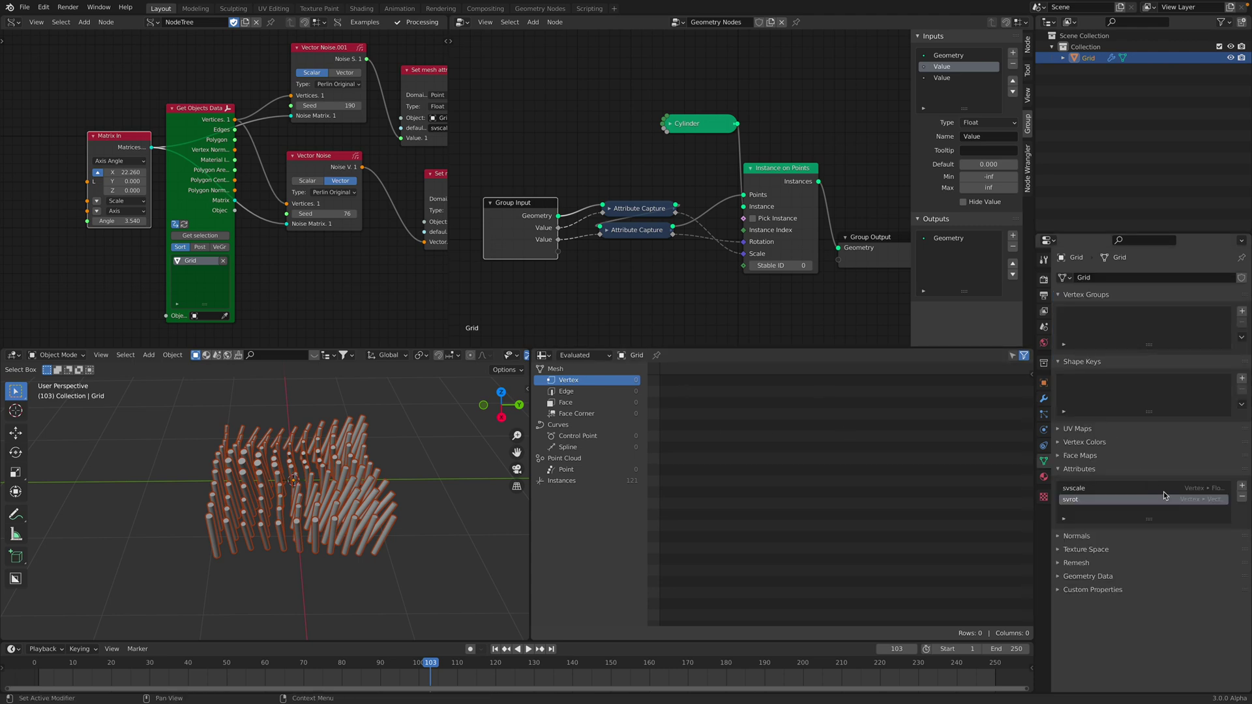
click(1044, 399)
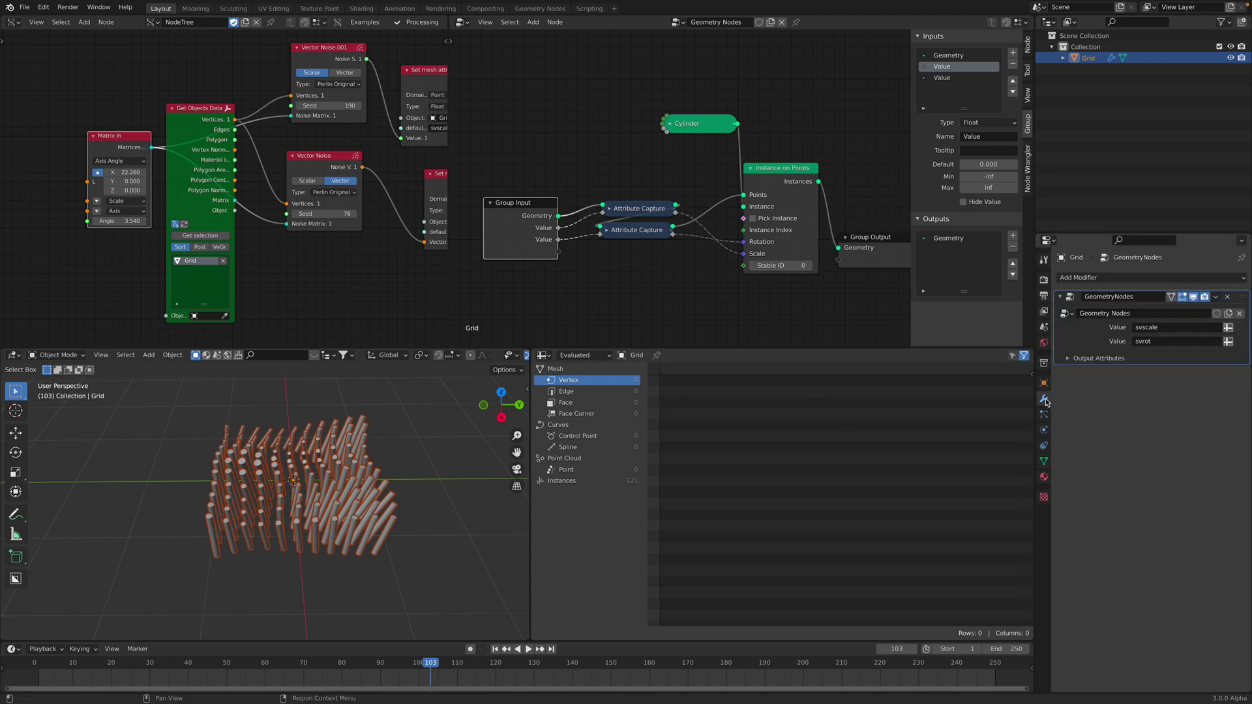
Reposition the Group Input and Group Output nodes slightly in the geometry node tree.
scroll(512, 231, up, 3)
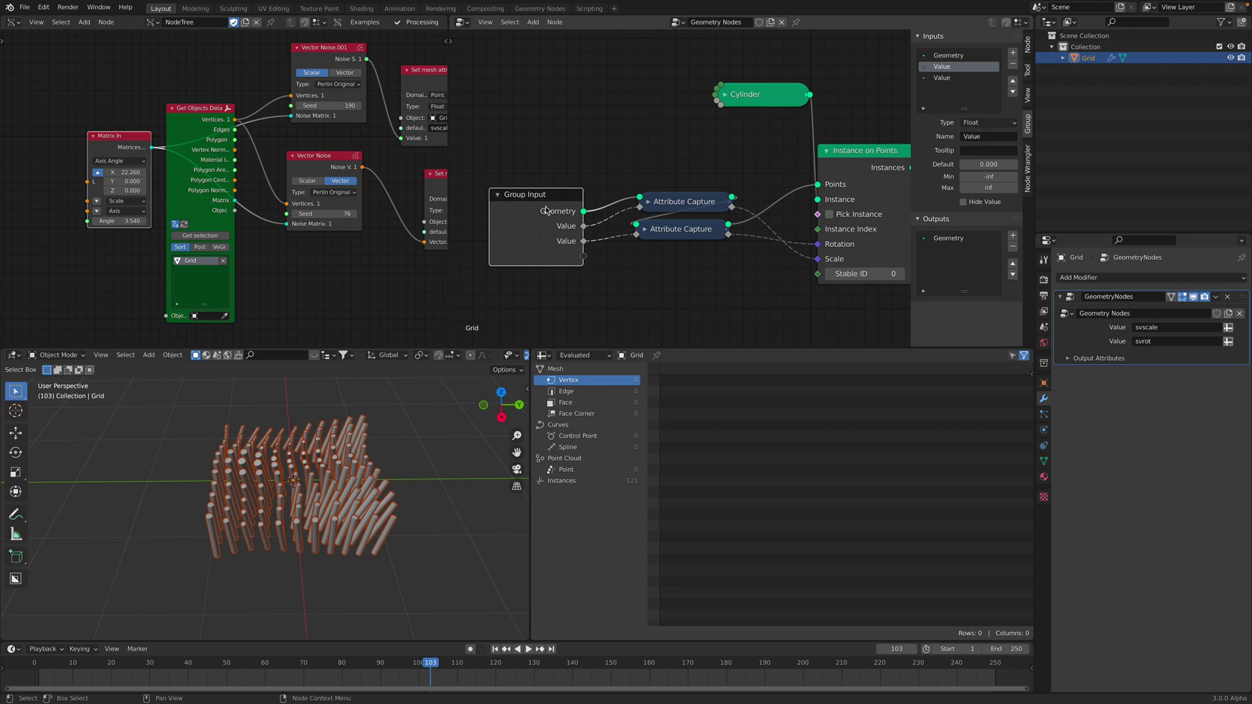
drag(552, 209, 553, 229)
scroll(671, 218, down, 1)
middle_drag(671, 217, 596, 215)
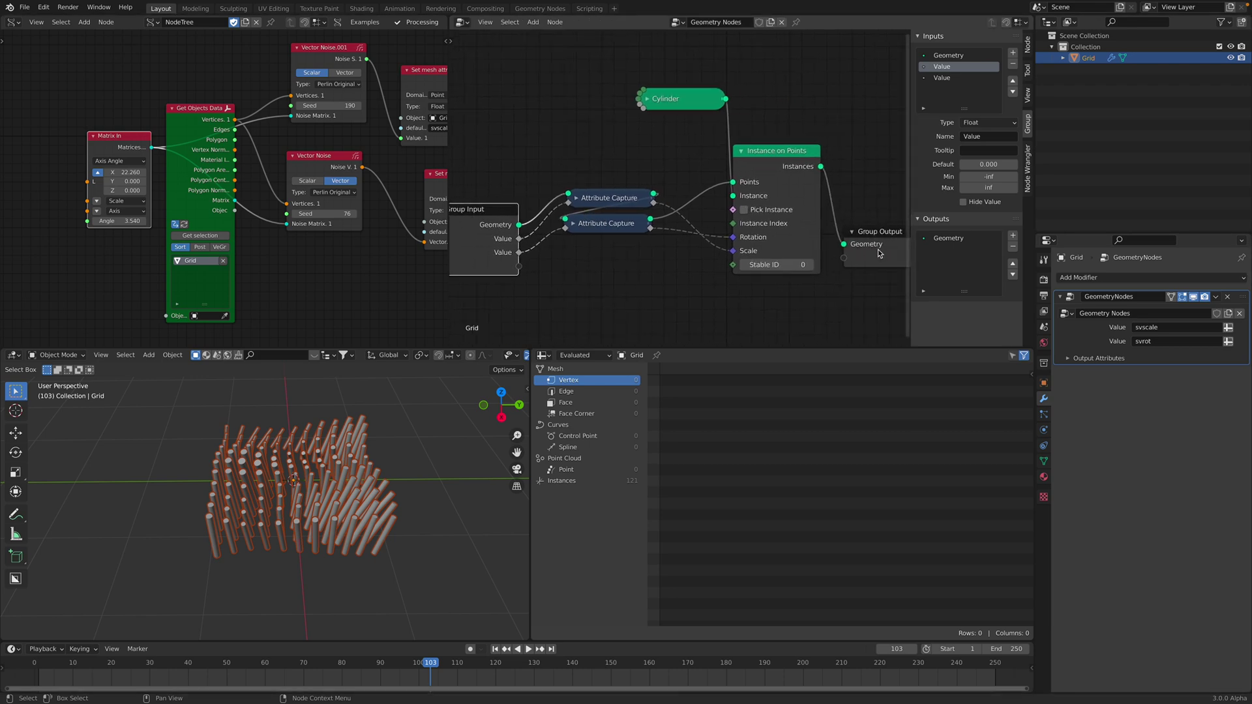
drag(877, 250, 877, 240)
scroll(567, 224, down, 1)
middle_drag(566, 224, 582, 225)
Rename the node group's first Value input as capturingScale.
click(522, 221)
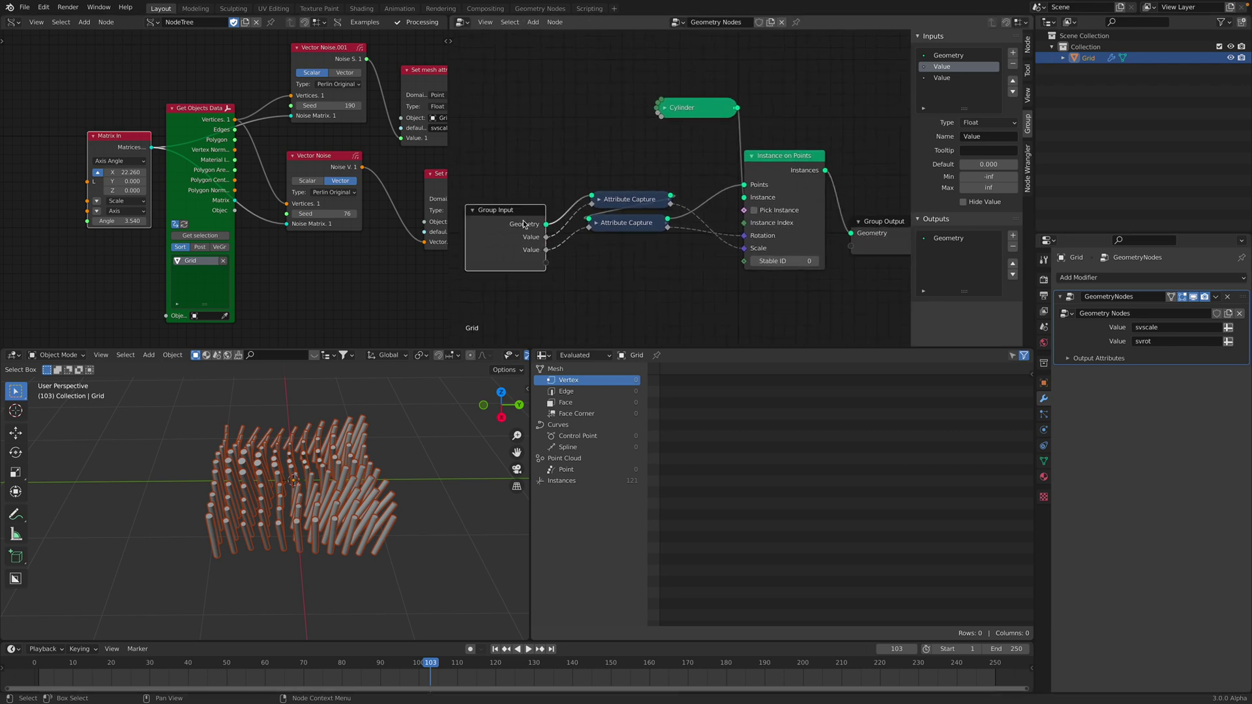
click(987, 138)
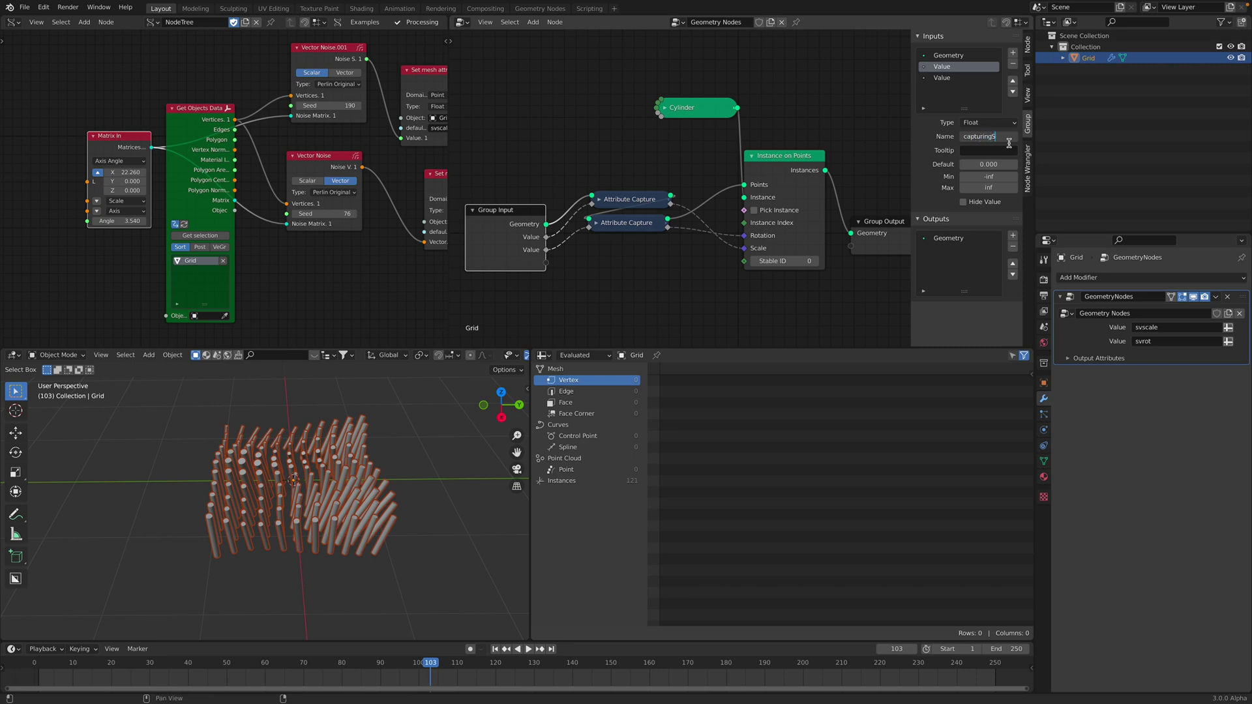
text(capturingScale)
key(Return)
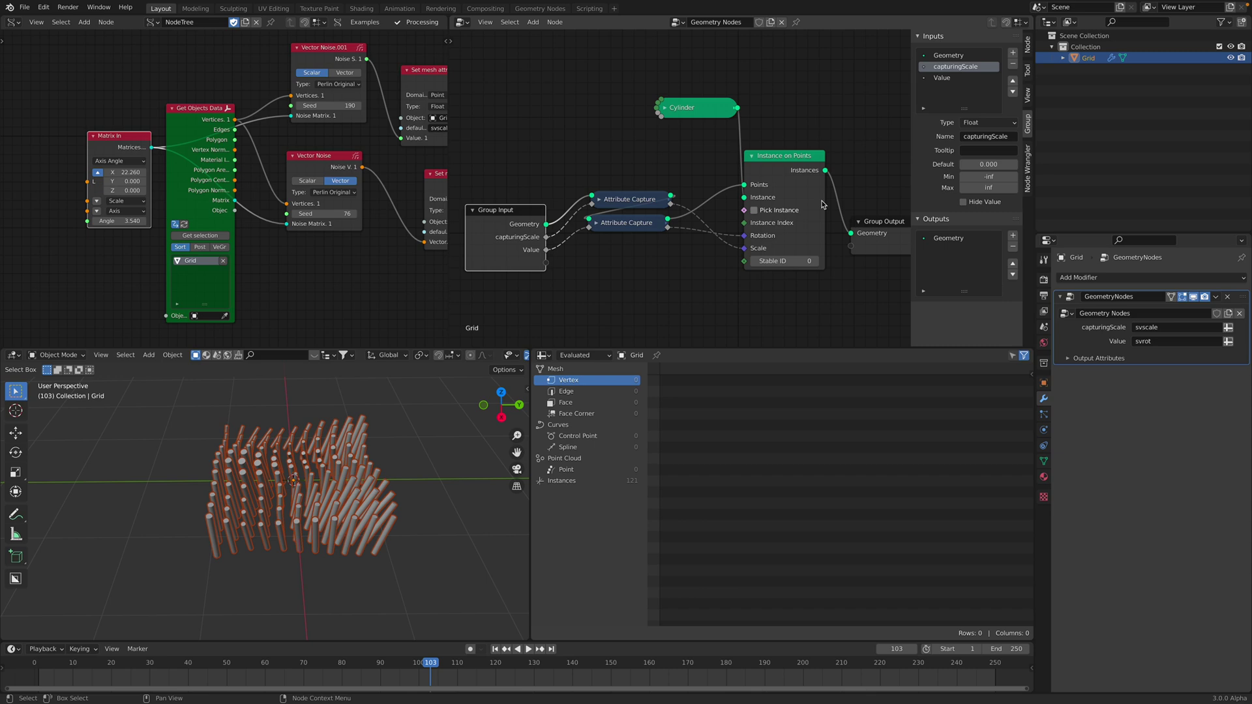
Rename the node group's second Value input as capturingRotation and save the file.
click(957, 78)
click(985, 139)
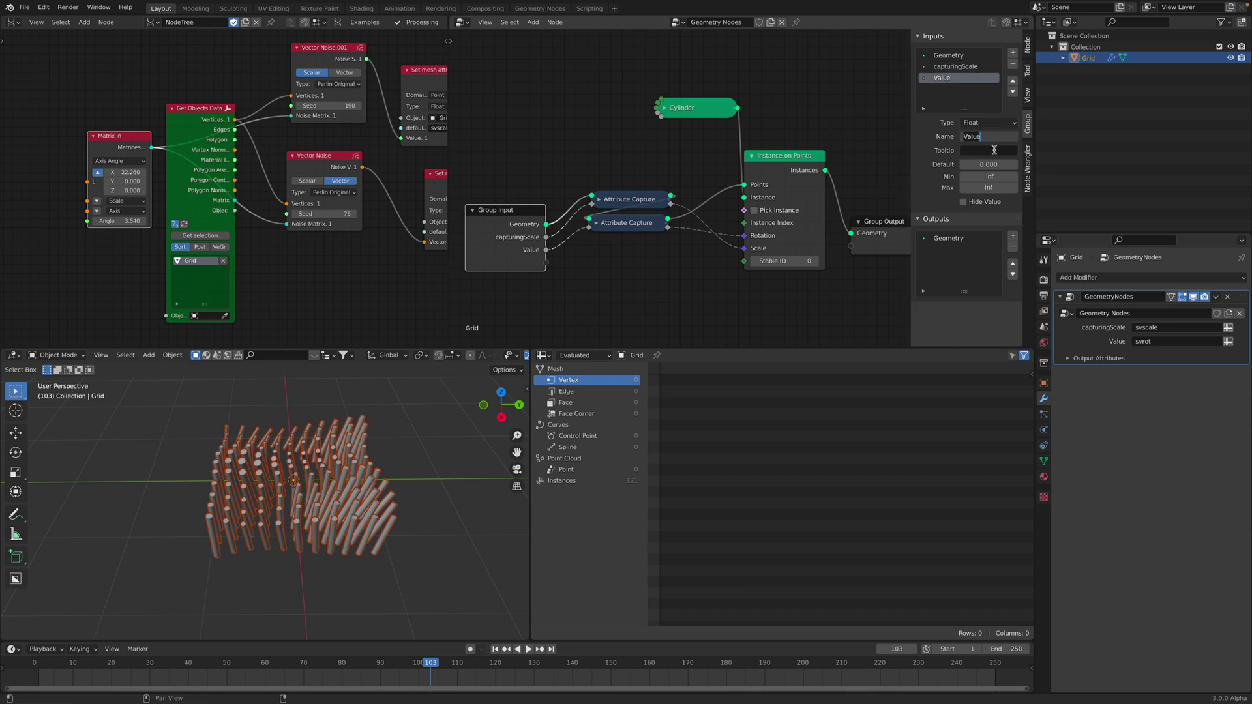
text(capturingScale)
text(Rotation)
key(Return)
key(ctrl+s)
Space out the two Attribute Capture nodes and rearrange Cylinder and Instance on Points so their links are readable.
drag(613, 223, 644, 211)
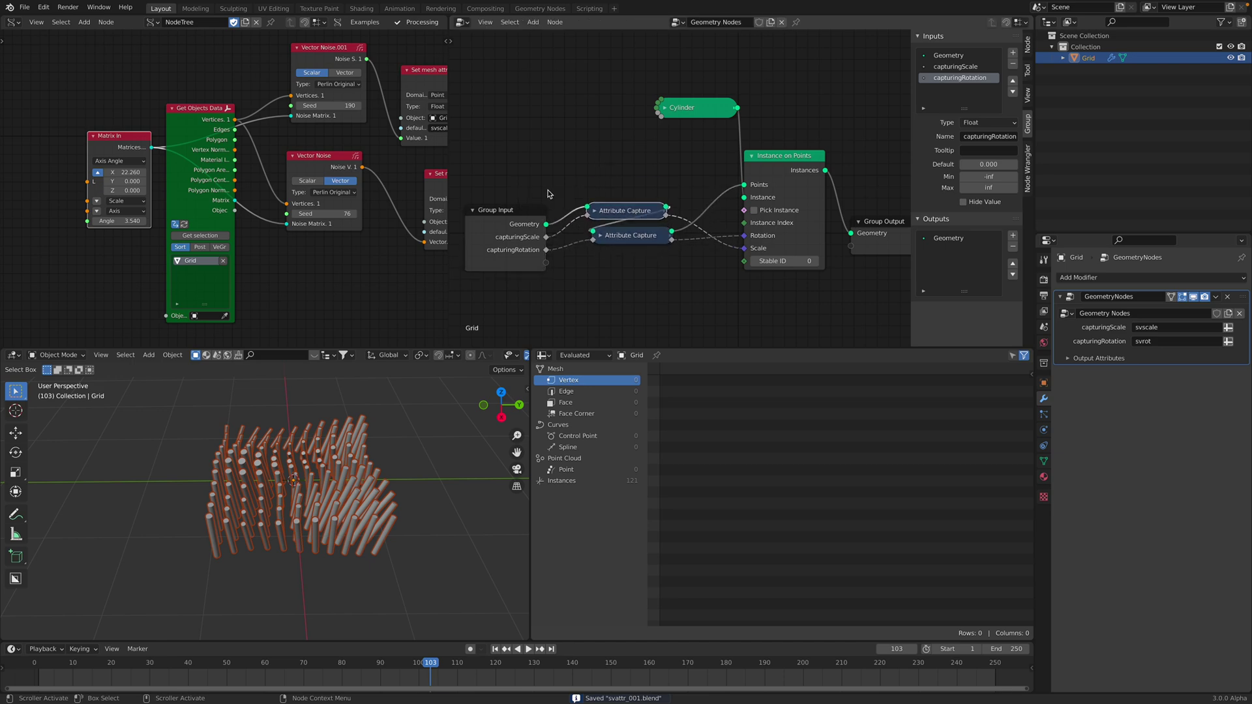
drag(796, 171, 797, 159)
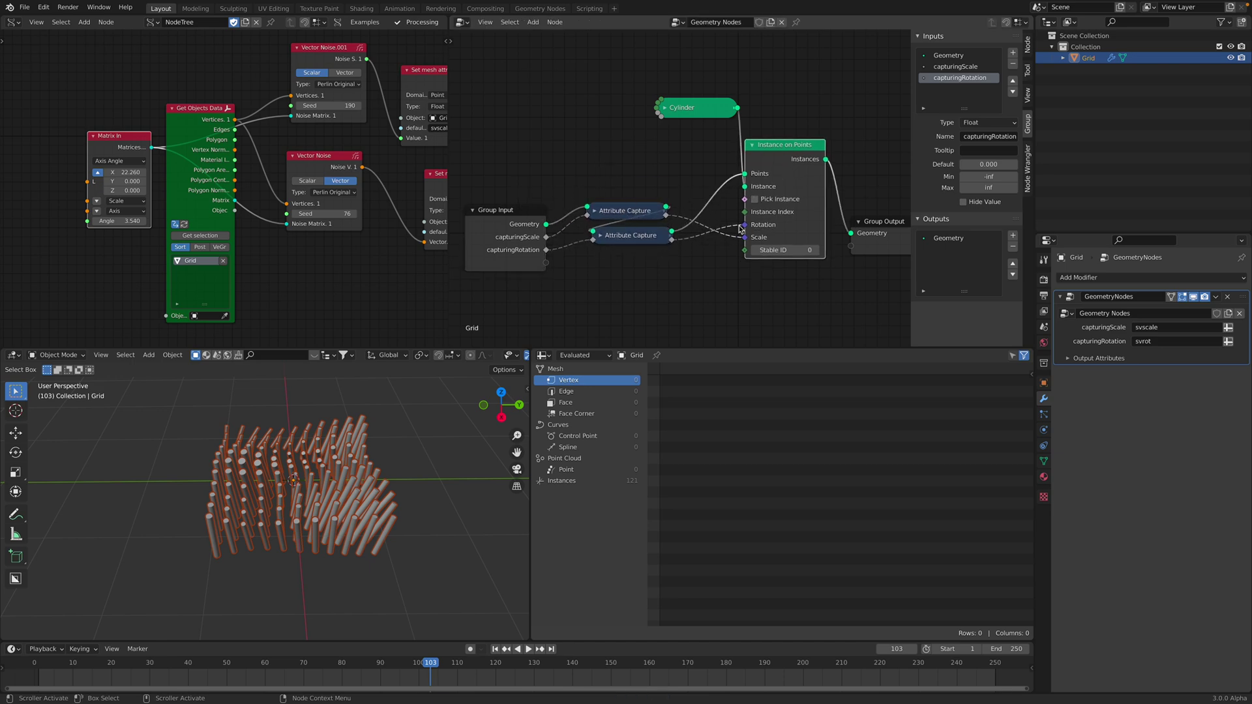
scroll(738, 226, up, 1)
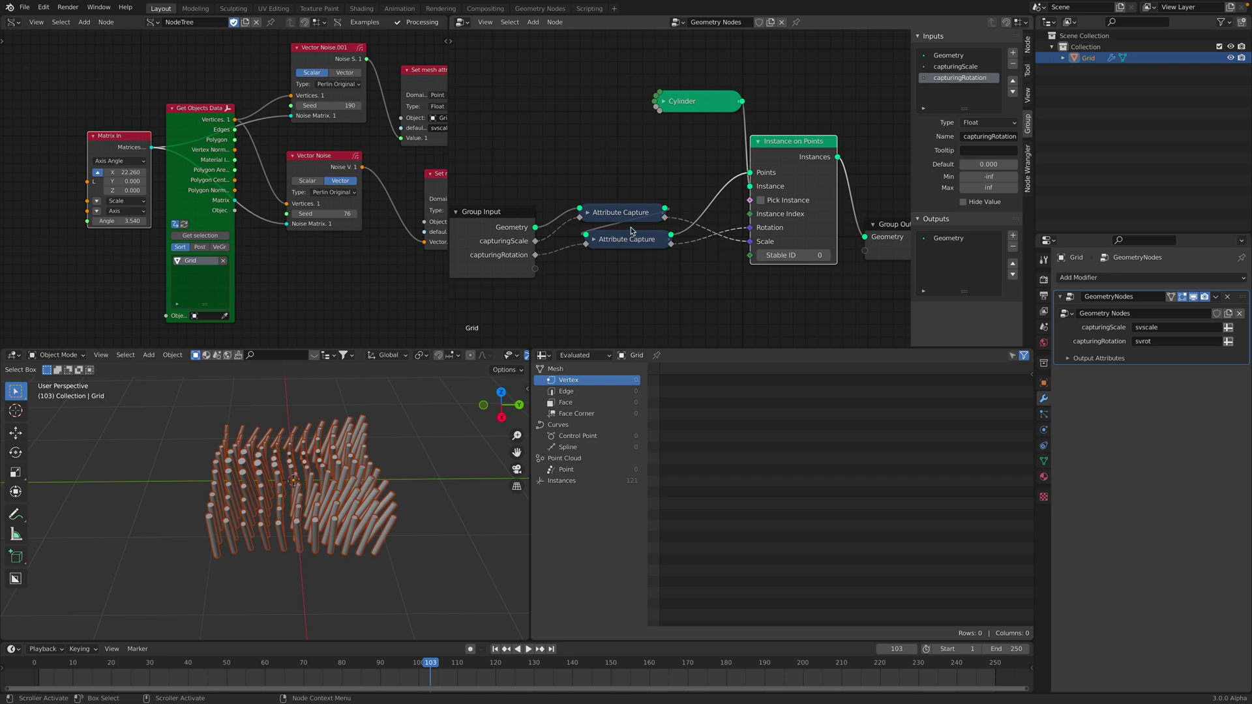
drag(624, 209, 651, 255)
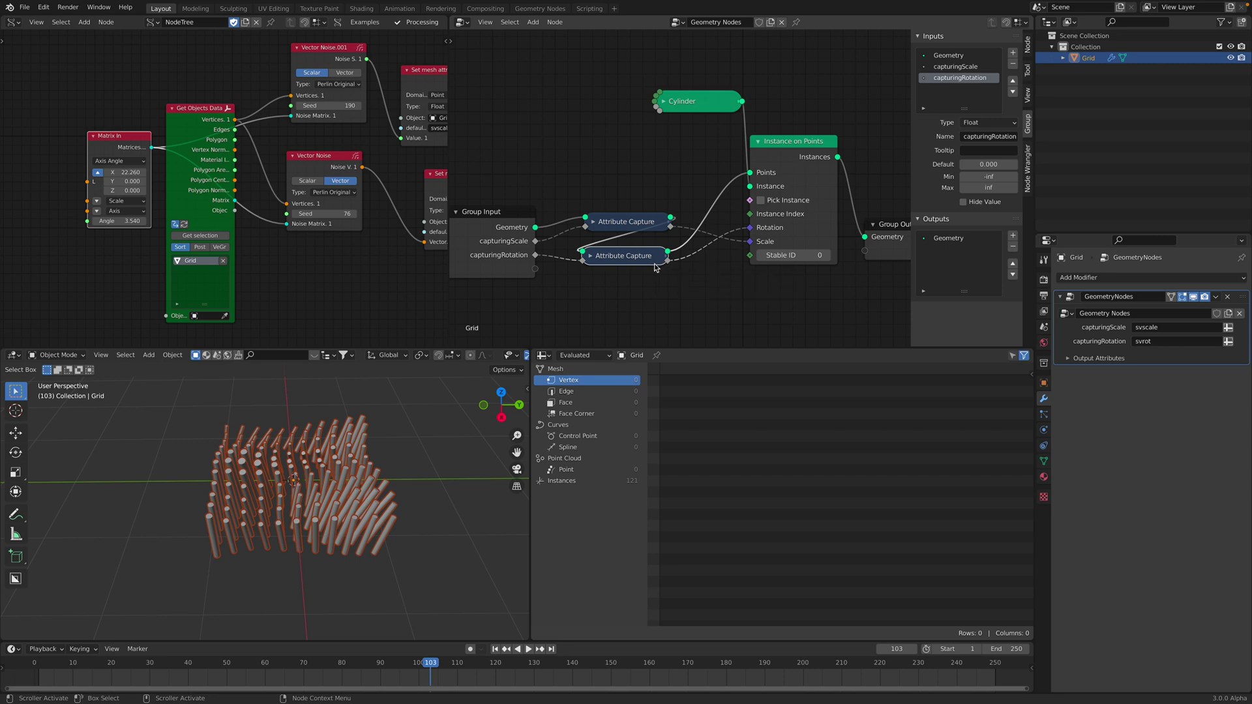
scroll(660, 268, up, 2)
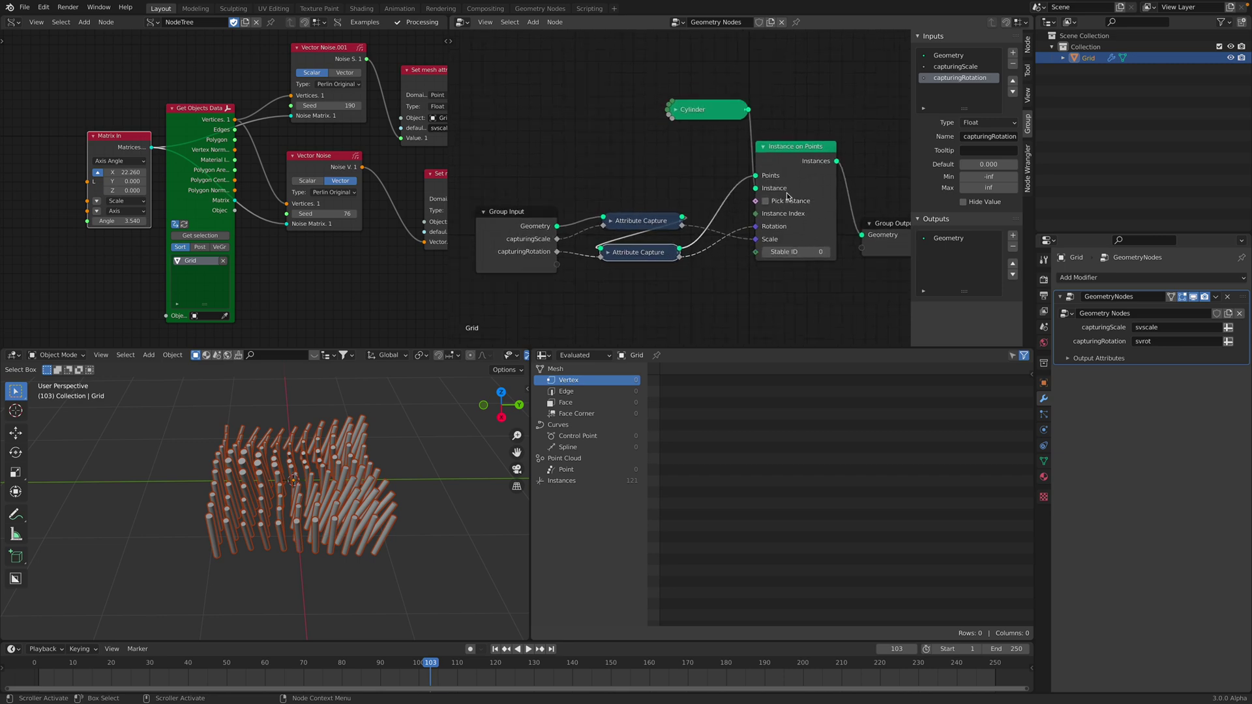
drag(710, 109, 645, 131)
drag(777, 165, 766, 165)
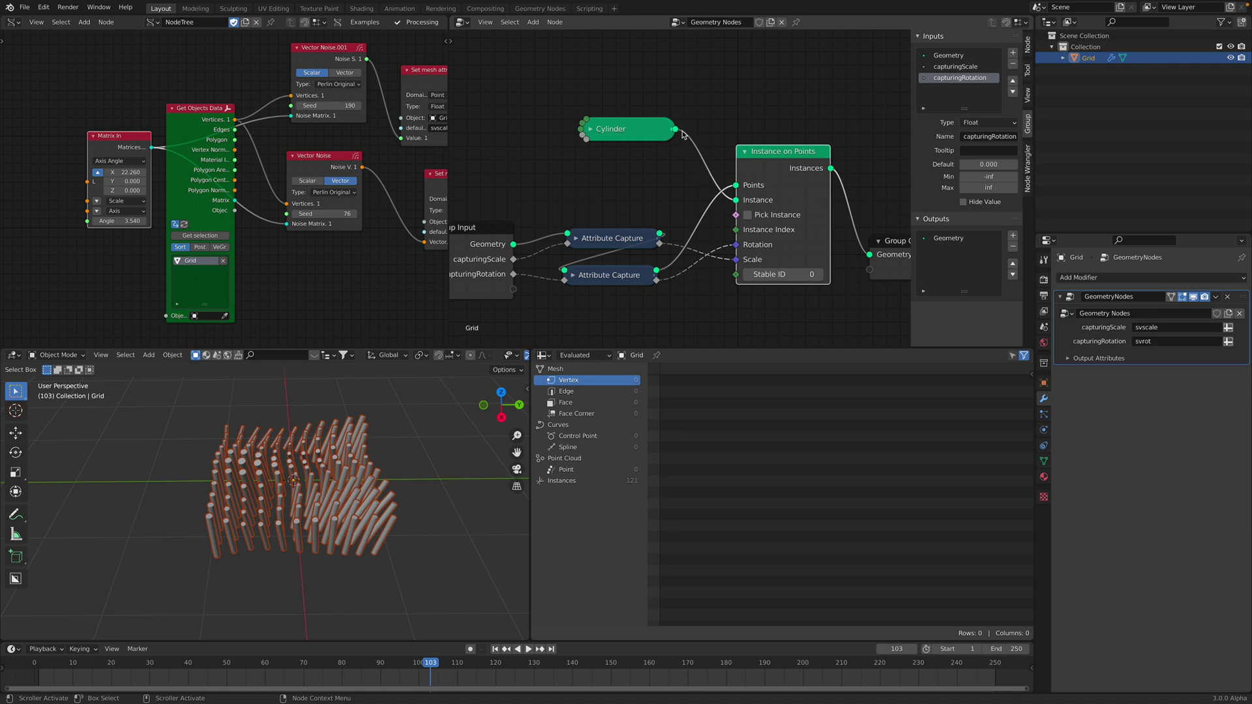
drag(585, 237, 576, 239)
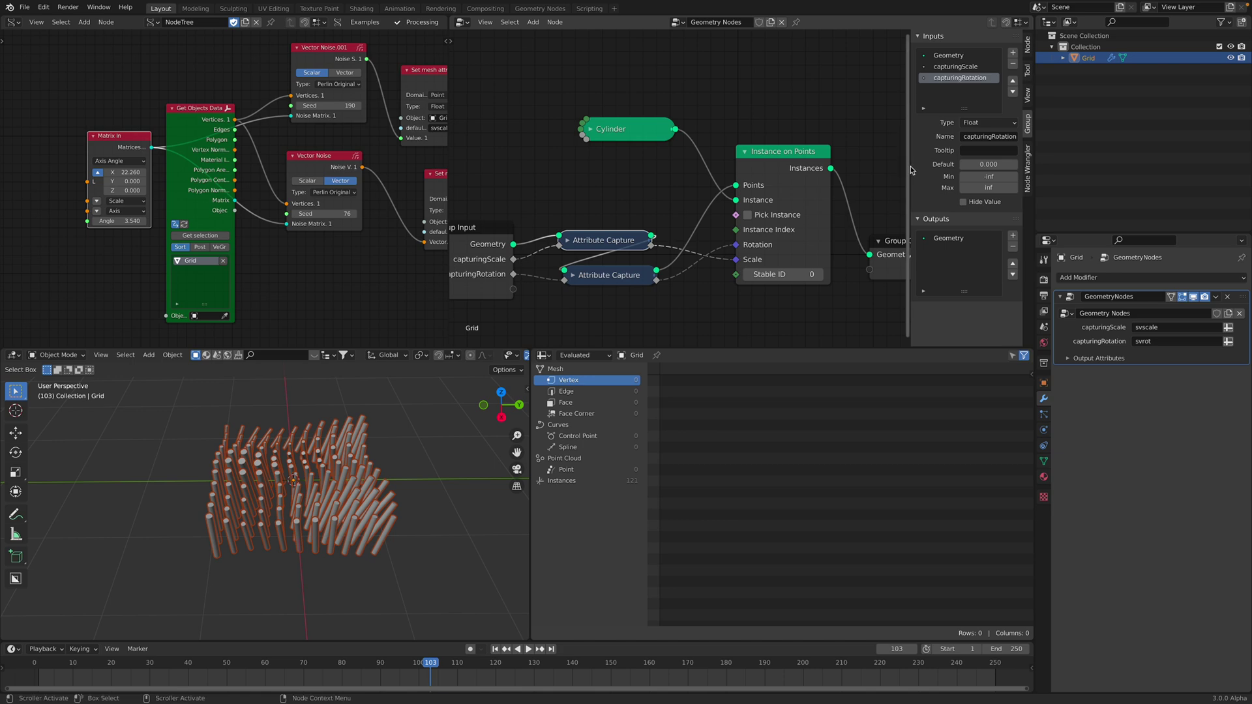
Hide the geometry node editor's sidebar, move Group Output and Instance on Points up, and save the file.
drag(908, 166, 909, 174)
key(n)
drag(942, 235, 925, 154)
drag(851, 139, 841, 132)
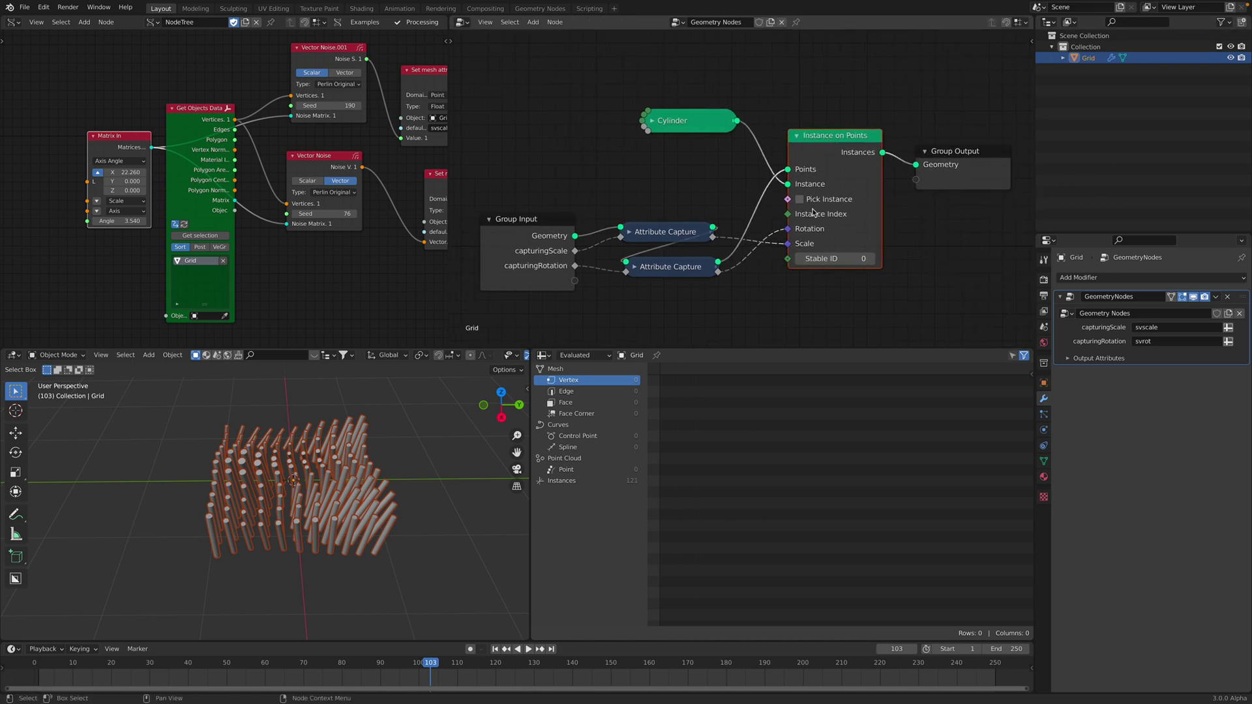
key(ctrl+s)
Set Matrix In's X to 24.060.
middle_drag(366, 470, 349, 461)
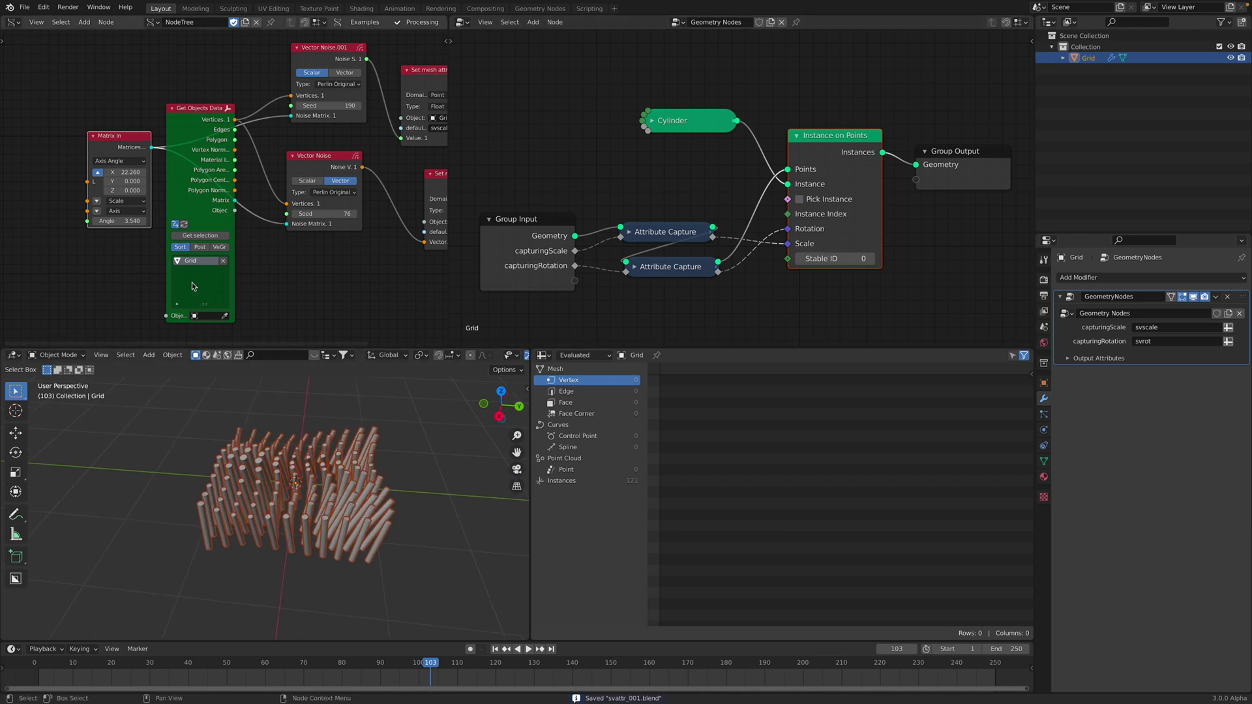
drag(126, 172, 160, 172)
Add a Vector In node just before Matrix In in the Sverchok node tree.
middle_drag(22, 155, 142, 162)
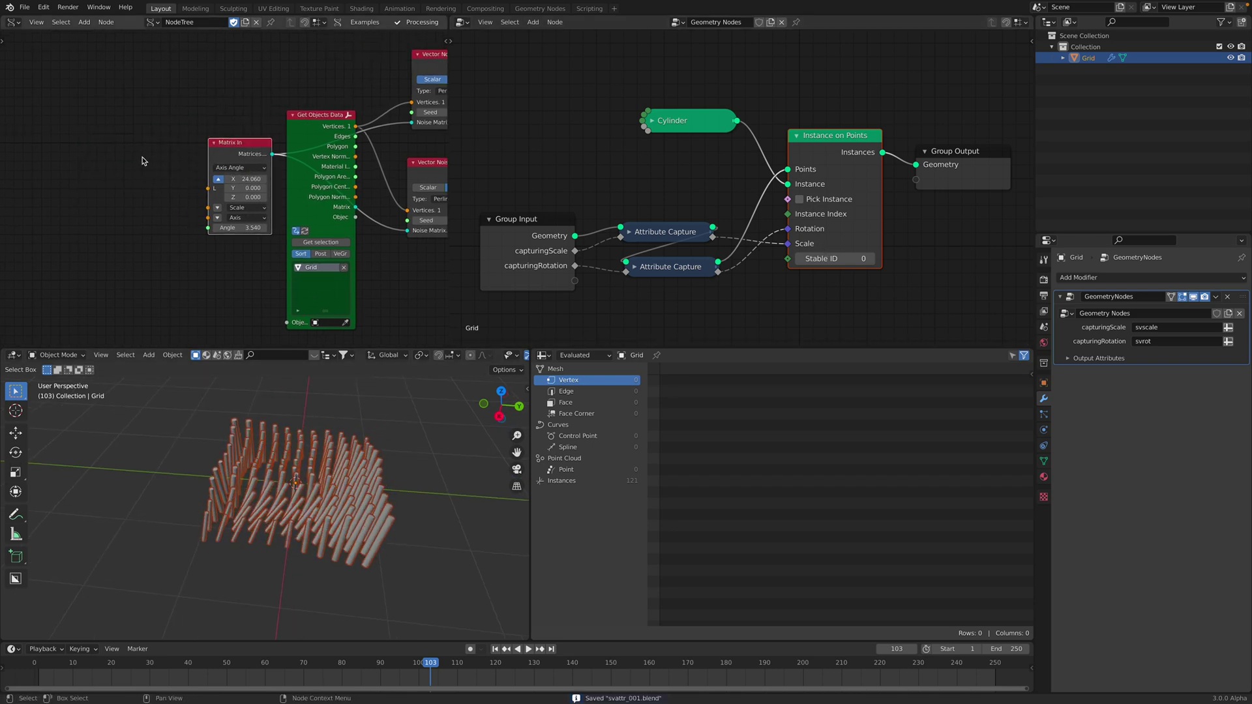
key(shift+a)
click(142, 157)
text(vector in)
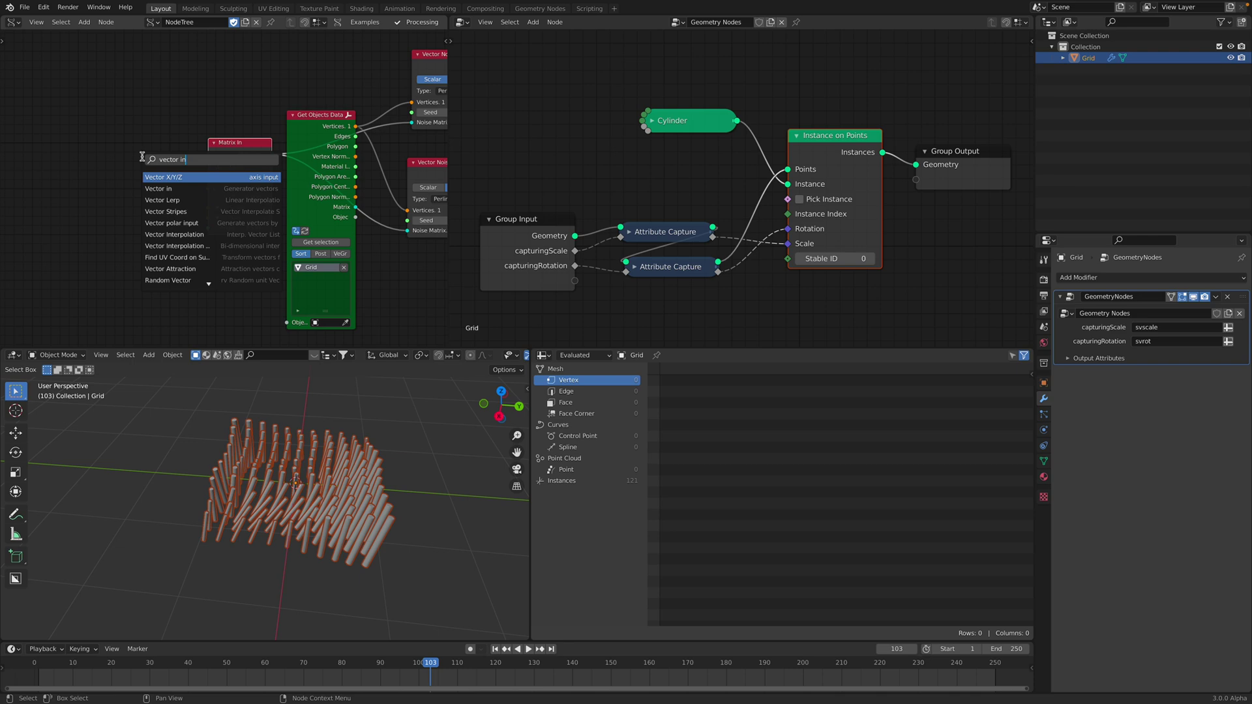
key(Return)
click(123, 169)
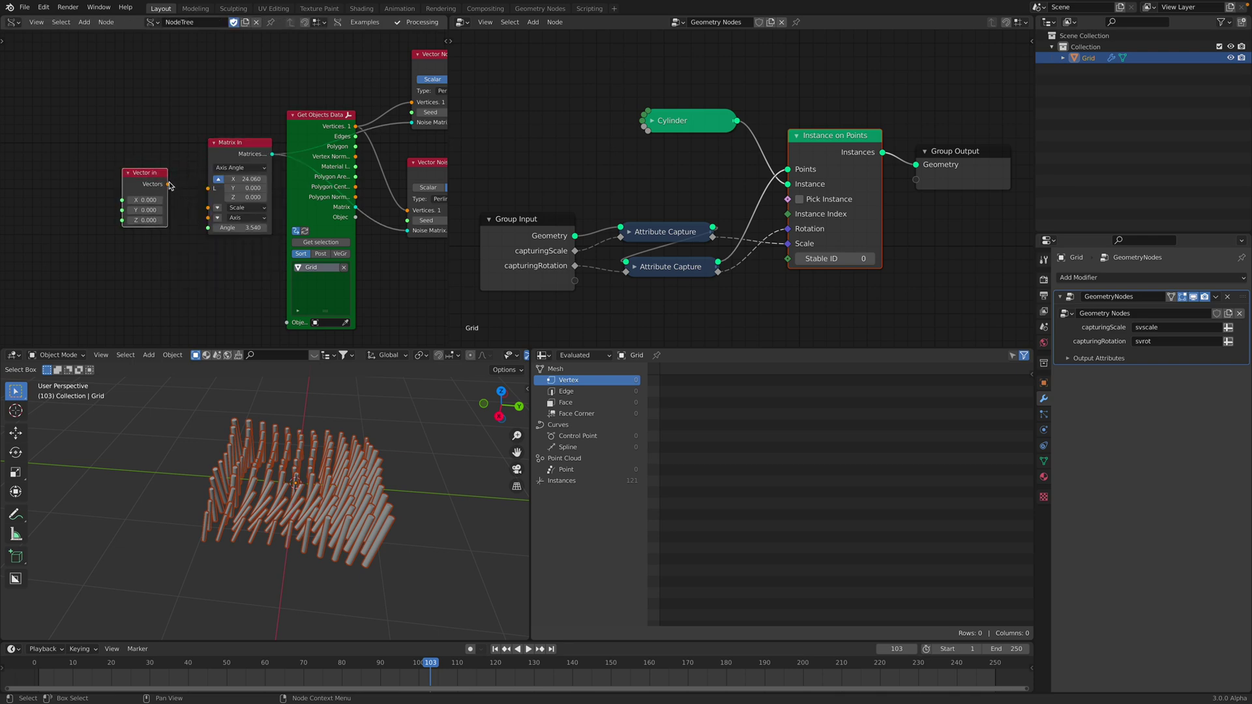
Link Vector In to Matrix In's Location, and add a Frame Info node with its Current Frame driving Vector In's X.
drag(169, 185, 208, 188)
middle_drag(58, 112, 112, 126)
key(shift+a)
click(112, 127)
text(fra)
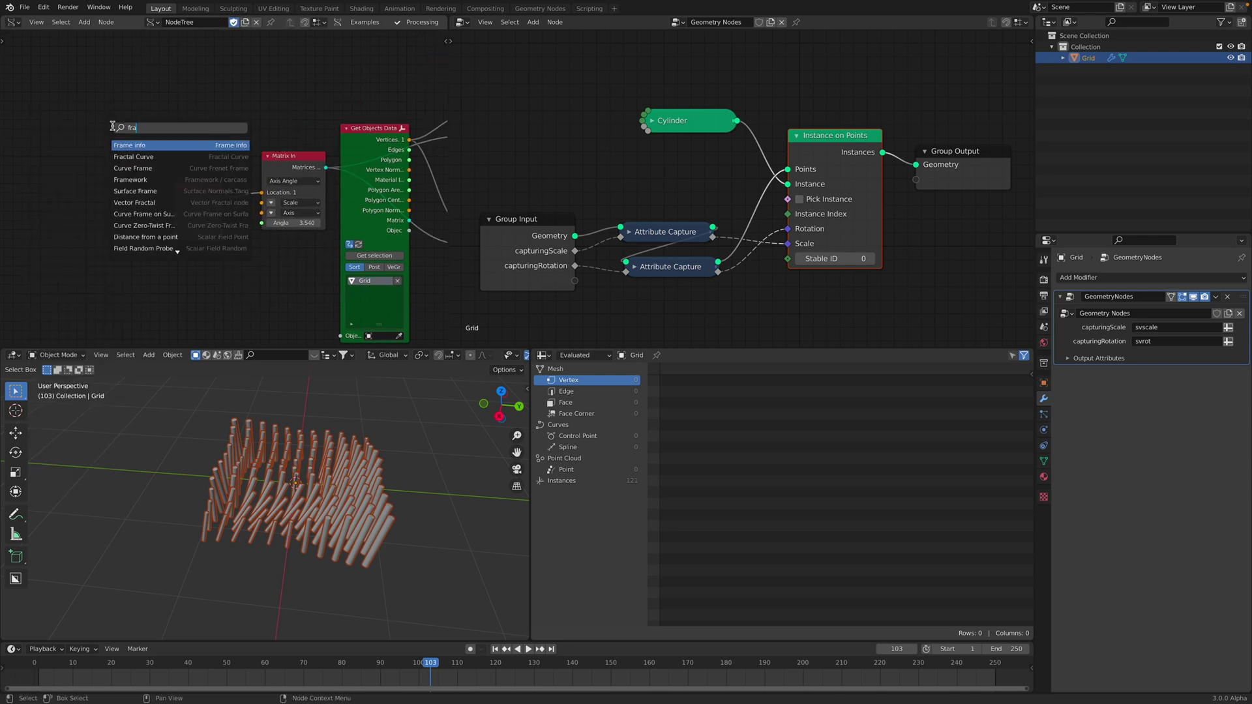
key(Return)
click(73, 199)
drag(136, 210, 72, 182)
Insert a Scalar Math node set to Multiply between Frame Info and Vector In, with y set to 0.1.
key(shift+a)
click(120, 166)
text(math)
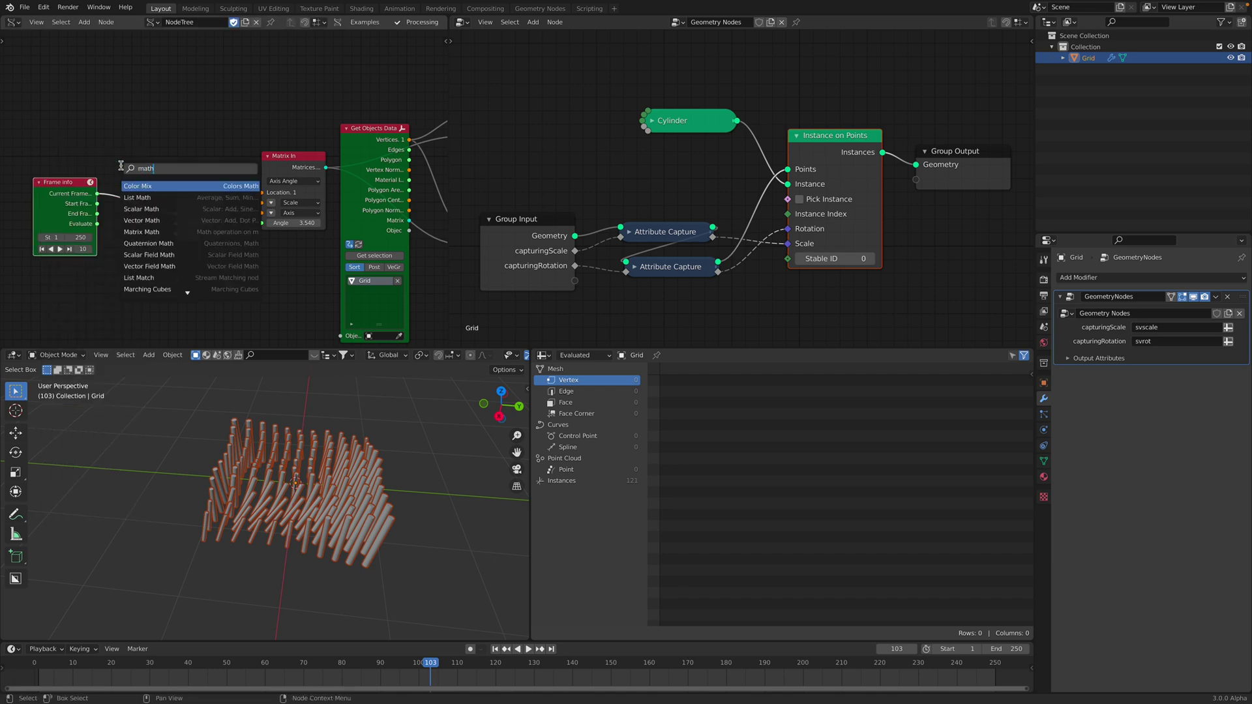
key(Down)
key(Down)
key(Return)
click(163, 212)
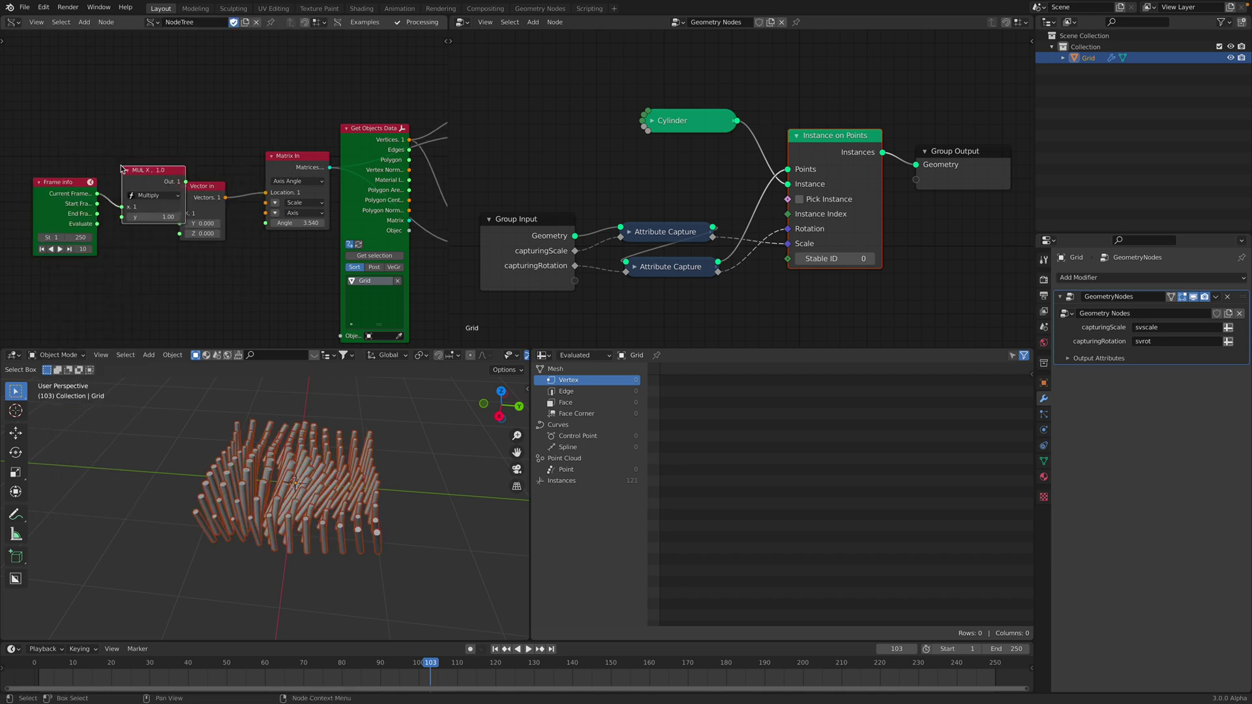
click(163, 216)
text(0.1)
key(Return)
Save the file and play the animation, viewing the moving cylinders from different angles.
key(ctrl+s)
key(space)
middle_drag(287, 431, 414, 439)
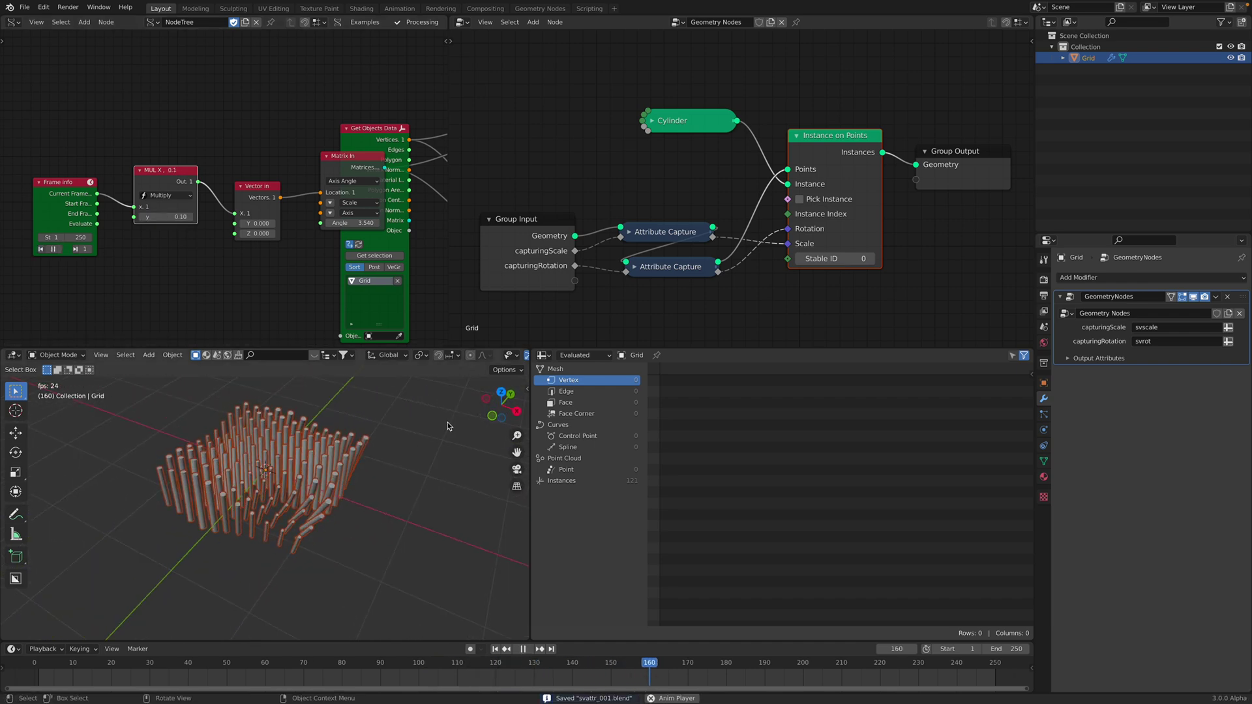
middle_drag(438, 419, 439, 397)
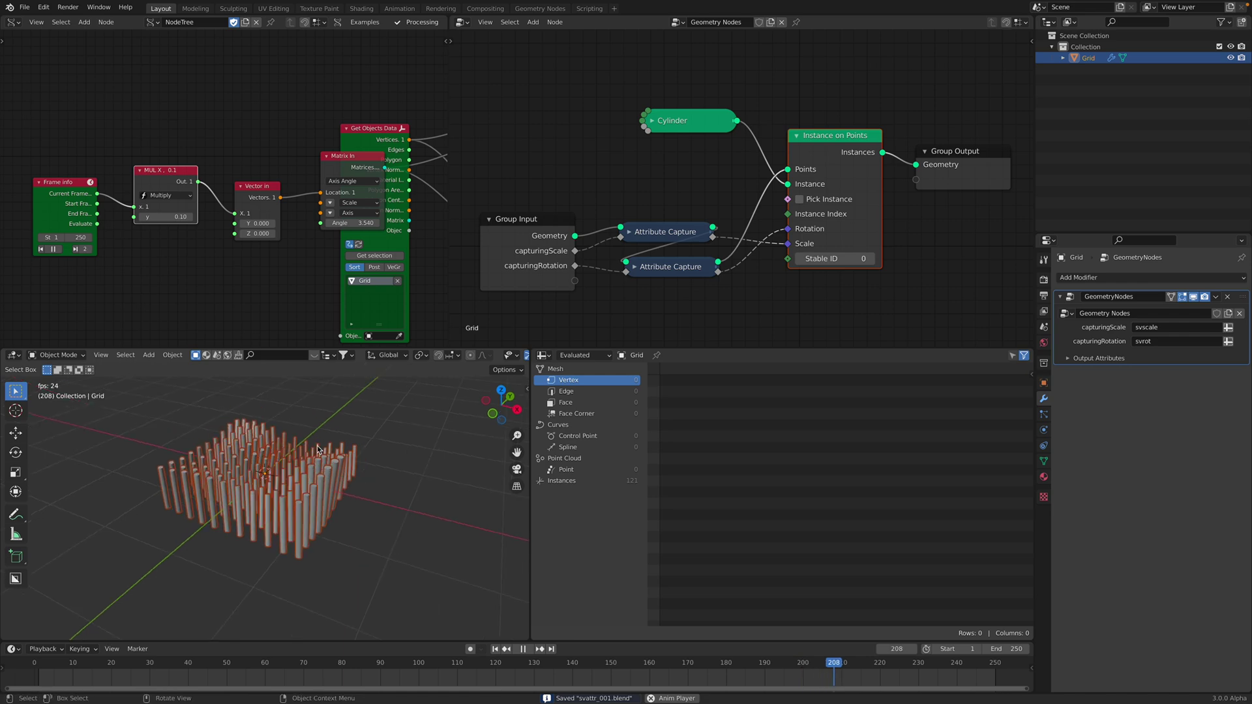
Switch the spreadsheet from evaluated to original data and stop the animation playback.
click(597, 356)
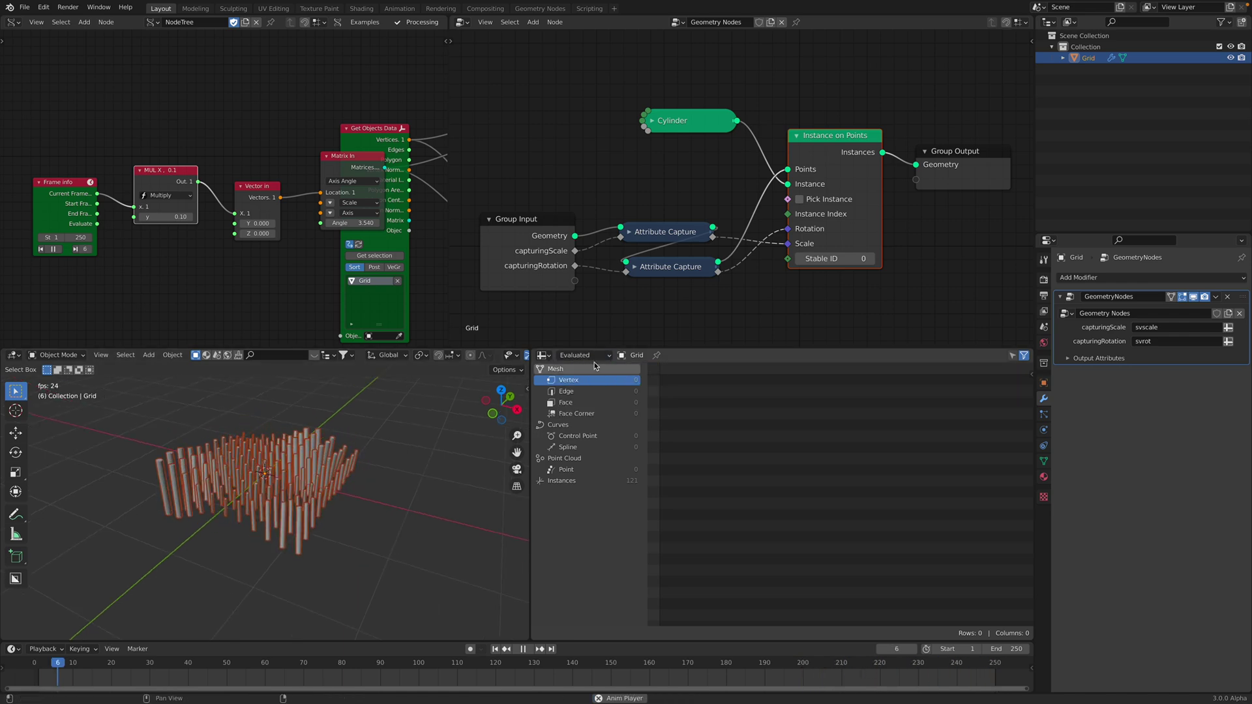
click(593, 381)
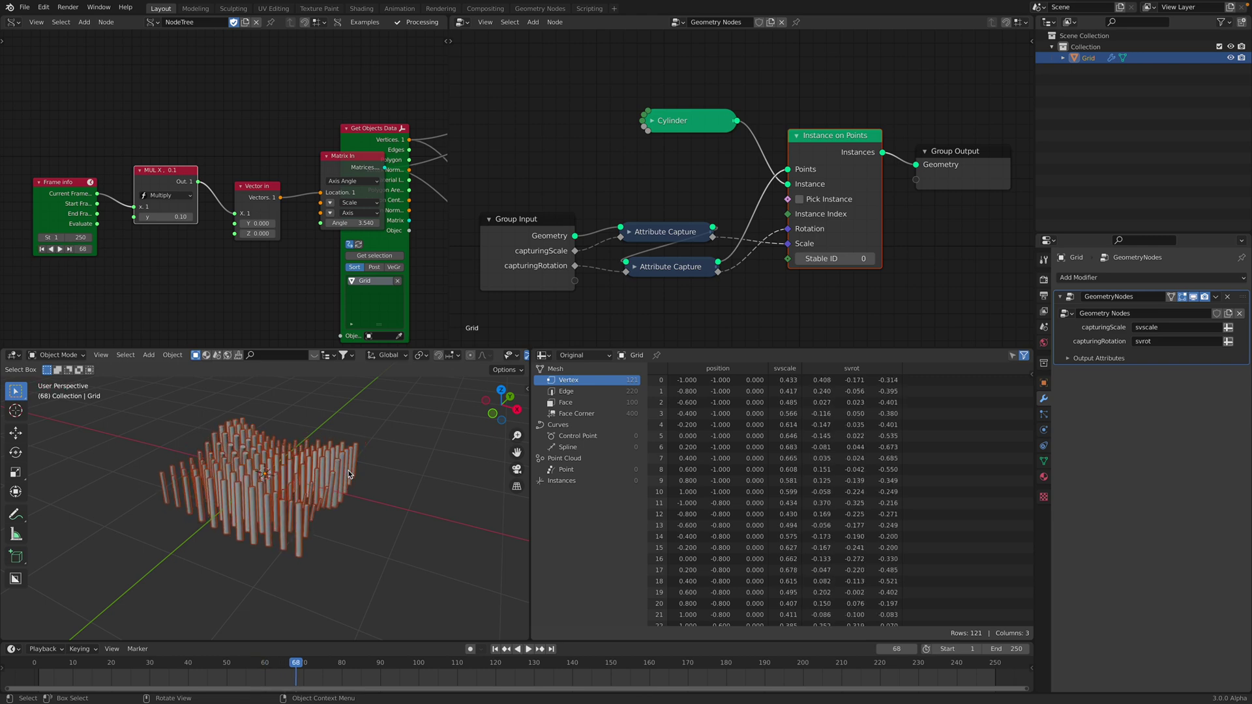
key(space)
Step forward frame by frame to examine how the svscale and svrot values and the cylinders change.
key(Right)
key(Right)
key(Right)
key(Right)
key(Right)
key(Right)
key(Right)
key(Right)
key(Right)
key(Right)
key(Right)
key(Right)
key(Right)
key(Right)
key(Right)
key(Right)
key(Right)
key(Right)
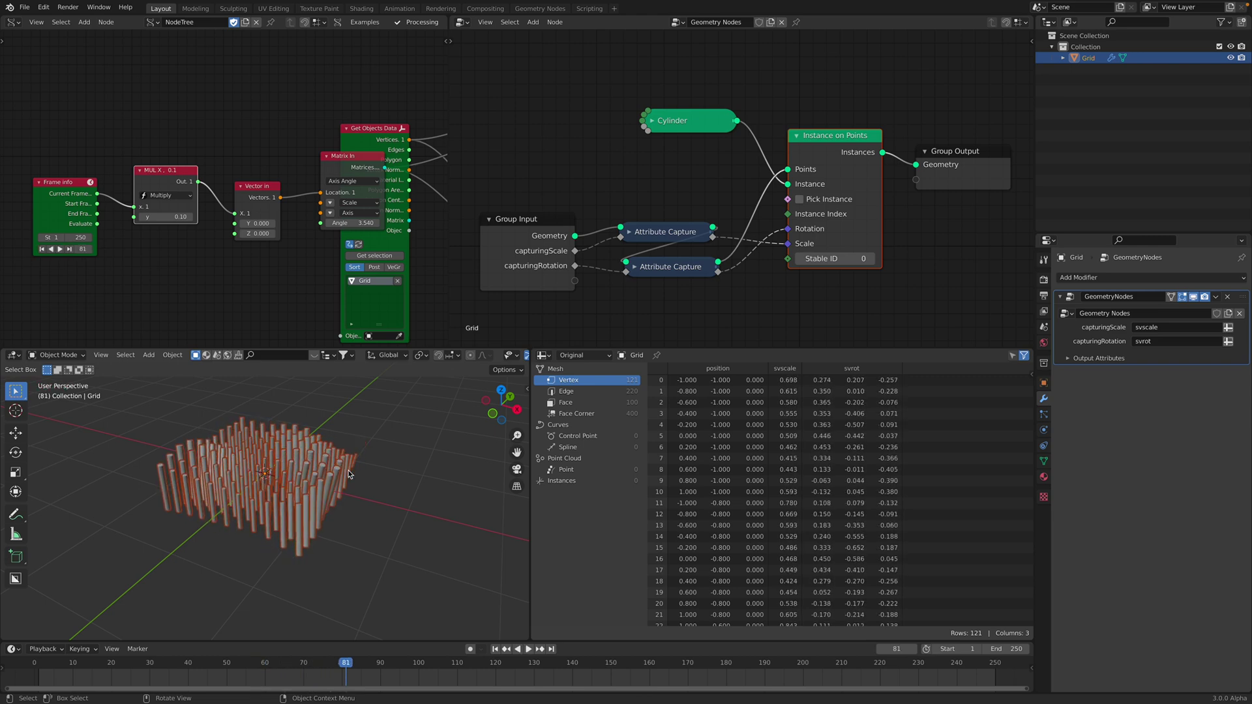
Bring up the splash screen to check the Blender version, and dismiss it.
click(9, 7)
click(36, 22)
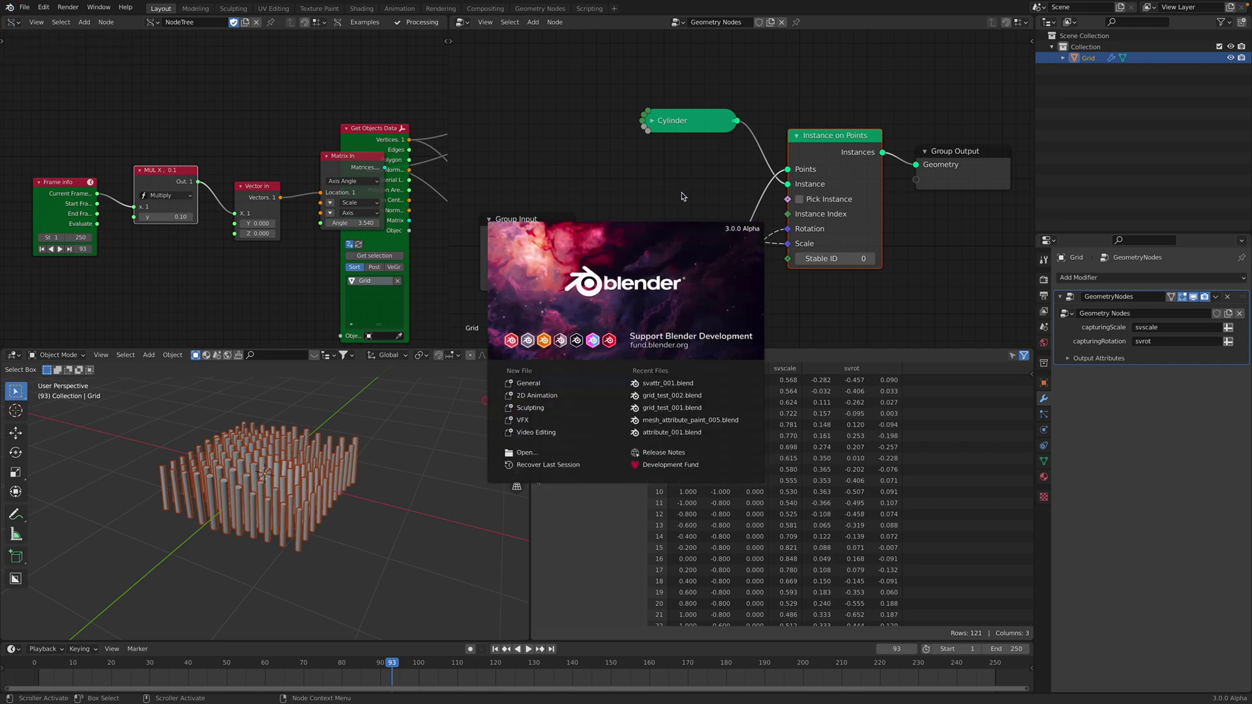
click(682, 193)
Rearrange Cylinder, Instance on Points and Group Output into a more compact geometry node layout, and save the file.
drag(686, 129, 656, 157)
drag(828, 150, 798, 142)
key(ctrl+s)
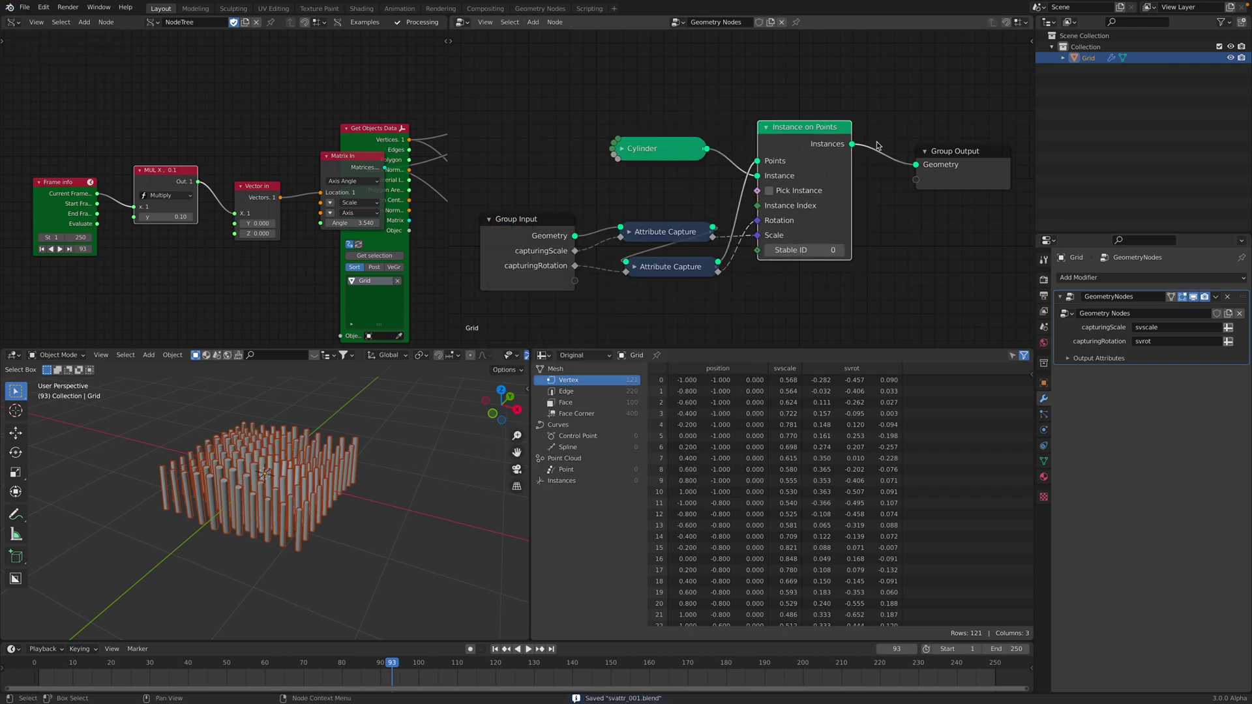
mouse_move(956, 151)
mouse_down()
mouse_move(903, 163)
mouse_move(942, 166)
mouse_up()
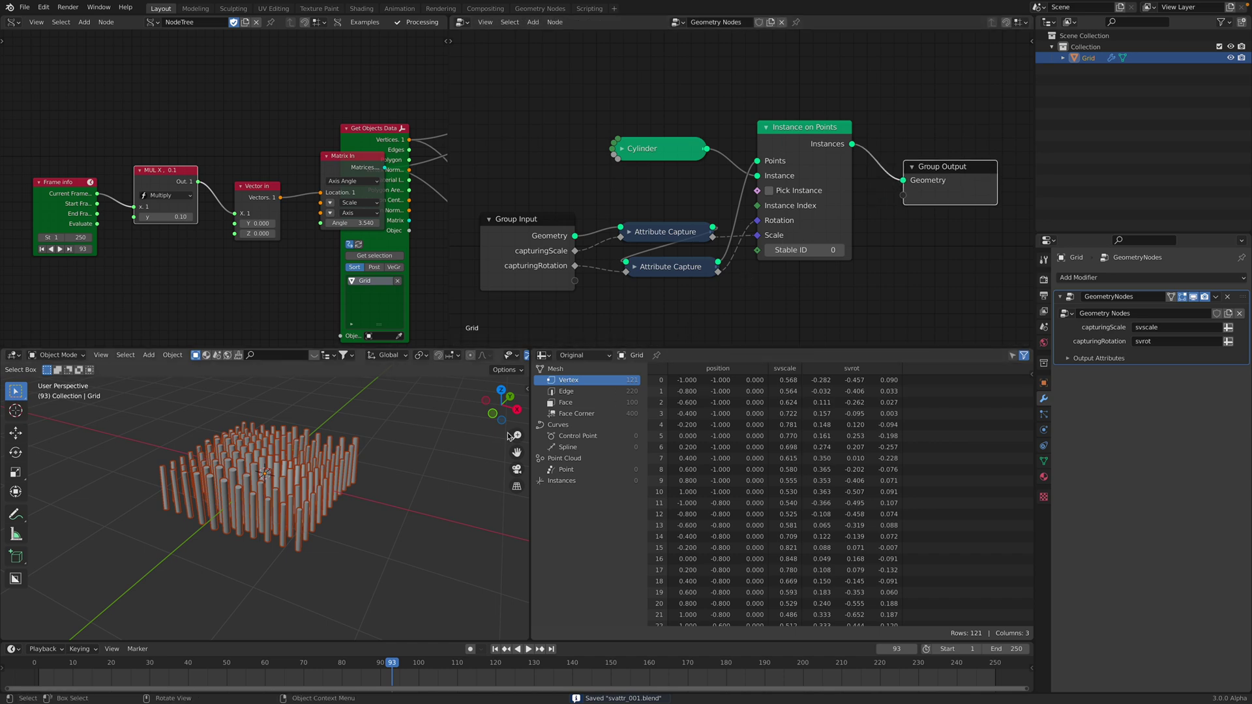
Widen the 3D viewport at the expense of the spreadsheet and view the cylinders corner-on.
drag(530, 437, 590, 438)
middle_drag(436, 455, 410, 464)
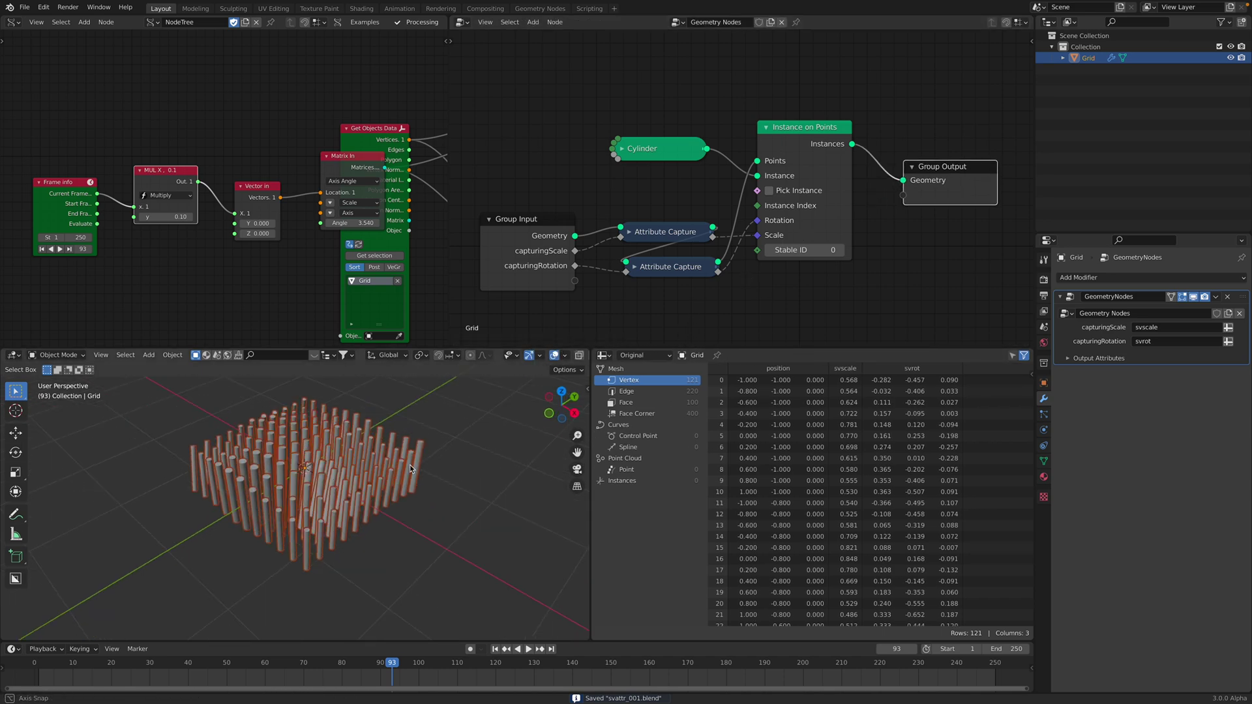
Show the Grid's mesh data properties, select the svscale and svrot attributes in turn, and save the file.
click(1044, 459)
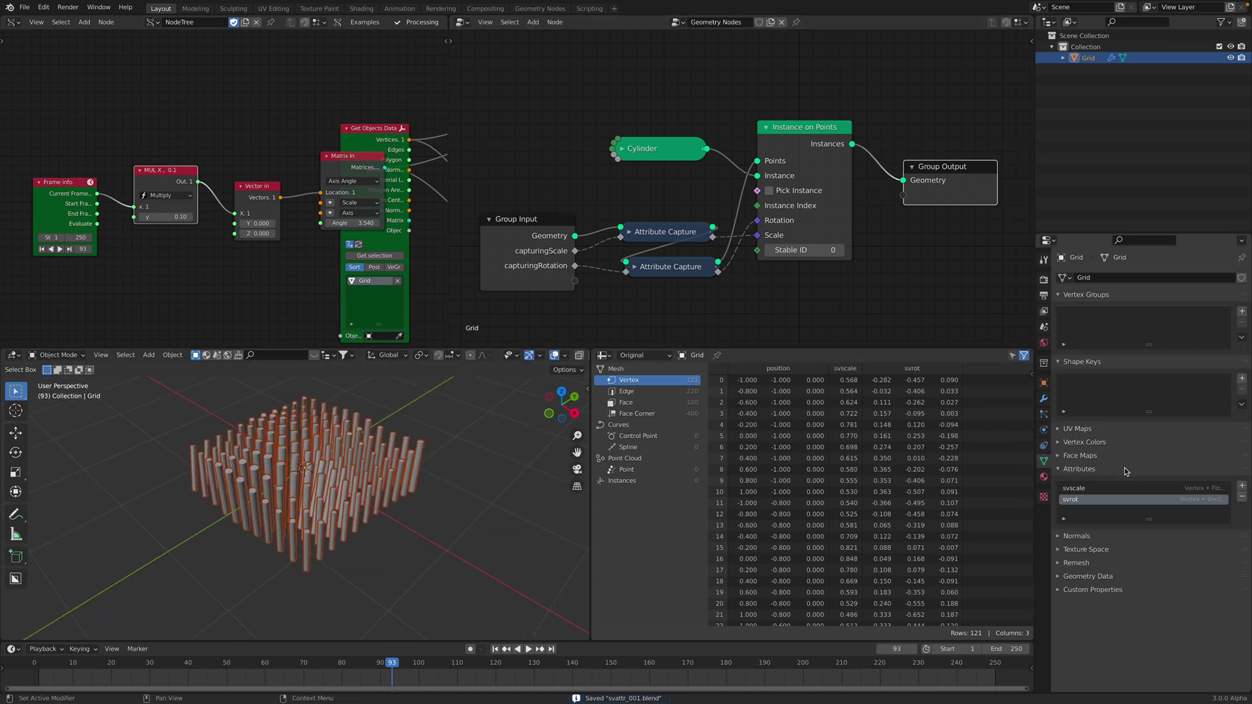
click(1139, 487)
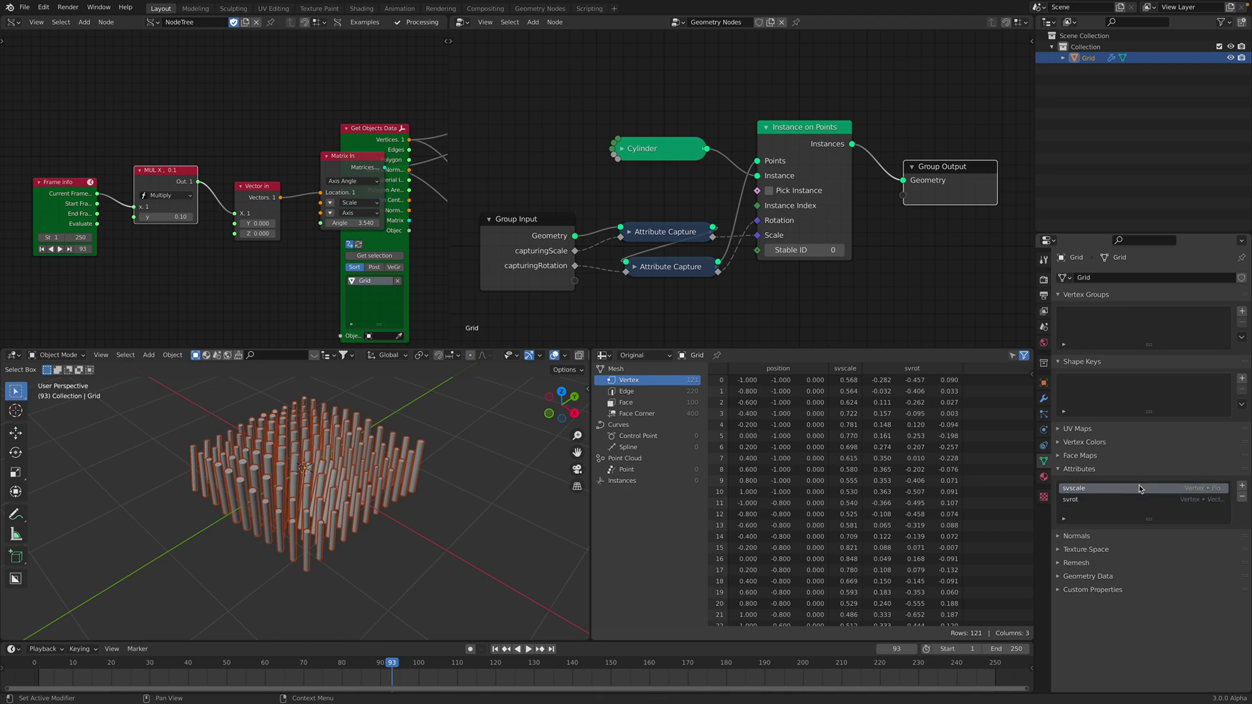
click(1139, 500)
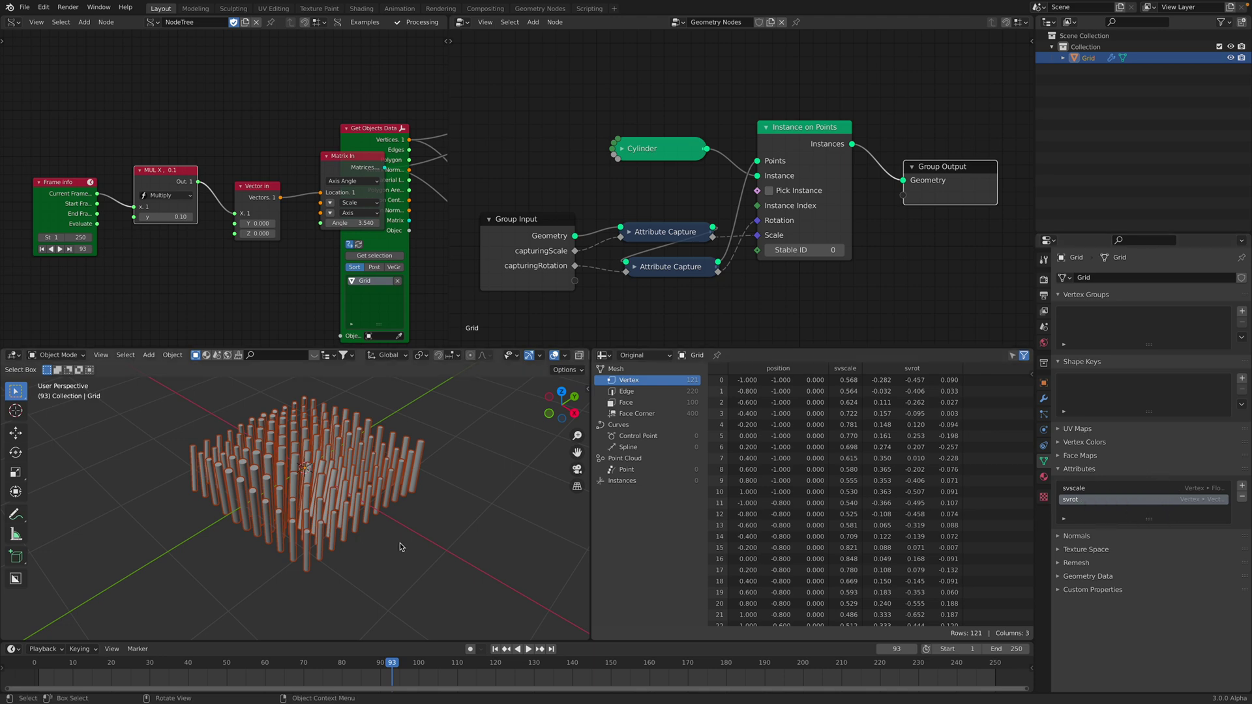
mouse_move(396, 497)
shift+middle_down()
mouse_move(397, 519)
mouse_move(377, 500)
mouse_move(397, 499)
shift+middle_up()
key(ctrl+s)
Arrange Frame Info, Multiply, Vector In and Matrix In in a row above Get Objects Data, and save the file.
scroll(562, 266, down, 2)
middle_drag(562, 267, 572, 262)
scroll(284, 201, down, 4)
middle_drag(284, 201, 288, 200)
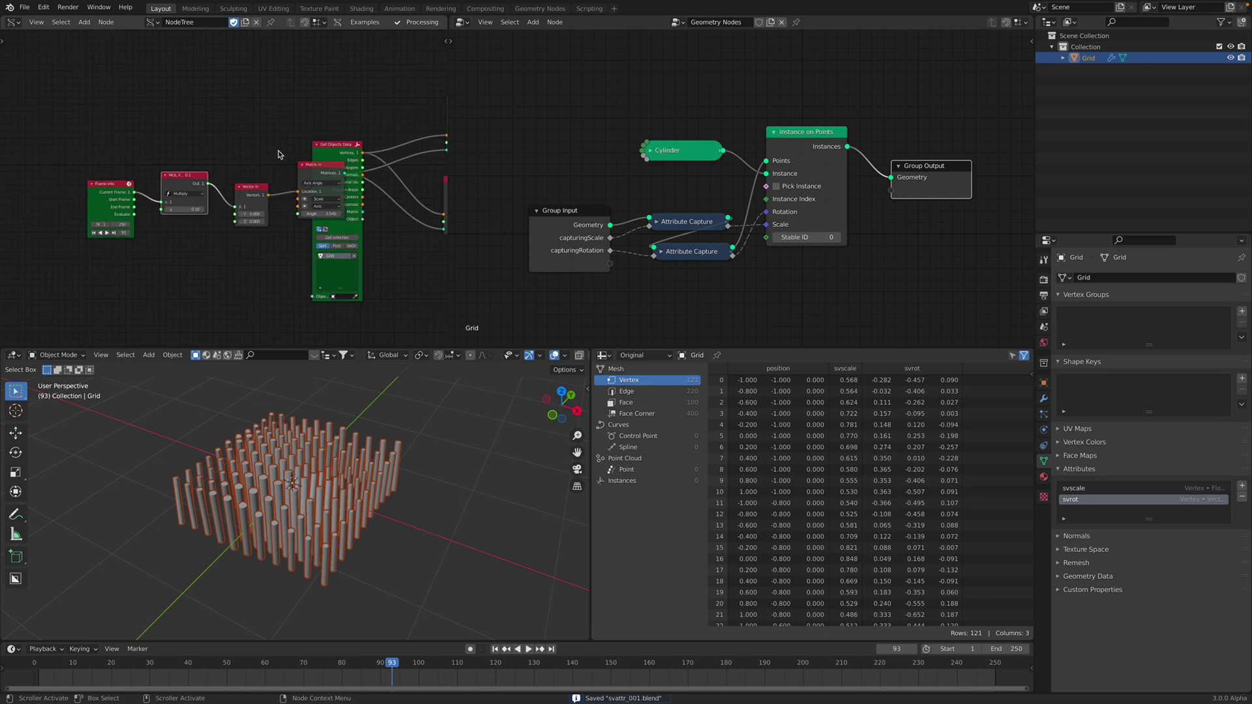
drag(256, 195, 237, 161)
drag(315, 171, 267, 106)
drag(233, 158, 224, 111)
drag(191, 176, 171, 125)
drag(120, 180, 114, 122)
middle_drag(208, 176, 195, 186)
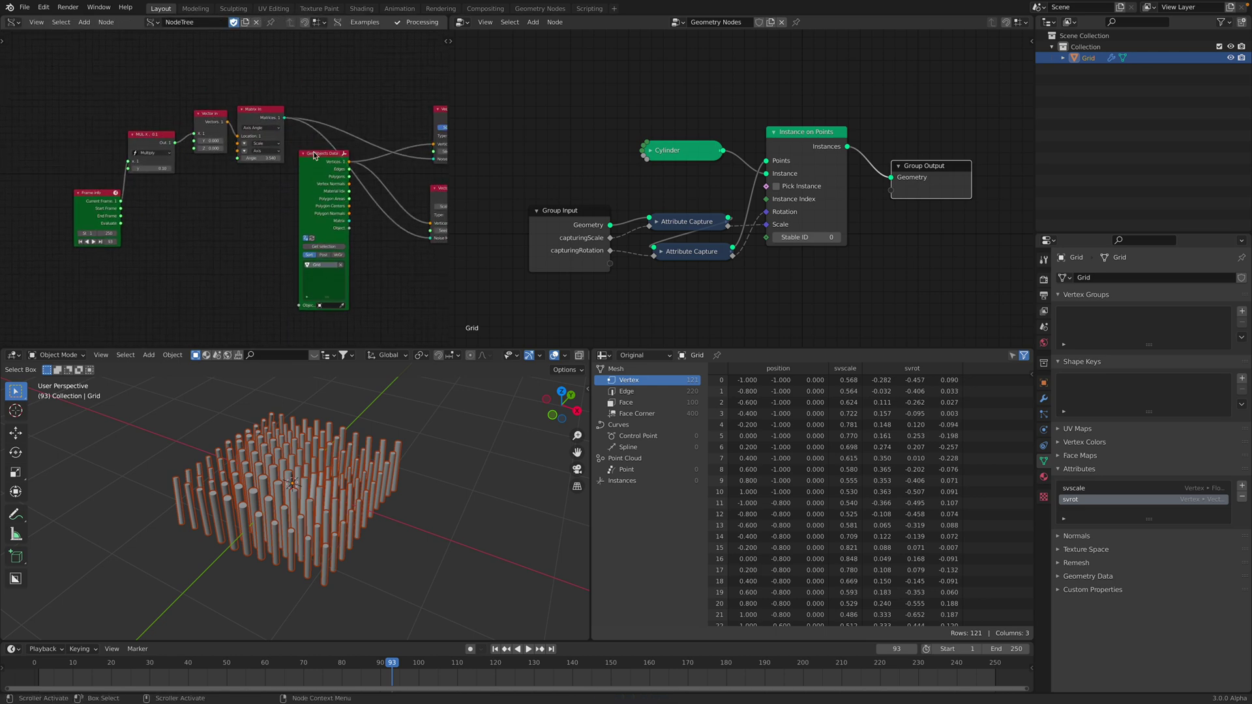
drag(313, 158, 246, 193)
drag(96, 202, 79, 138)
key(ctrl+s)
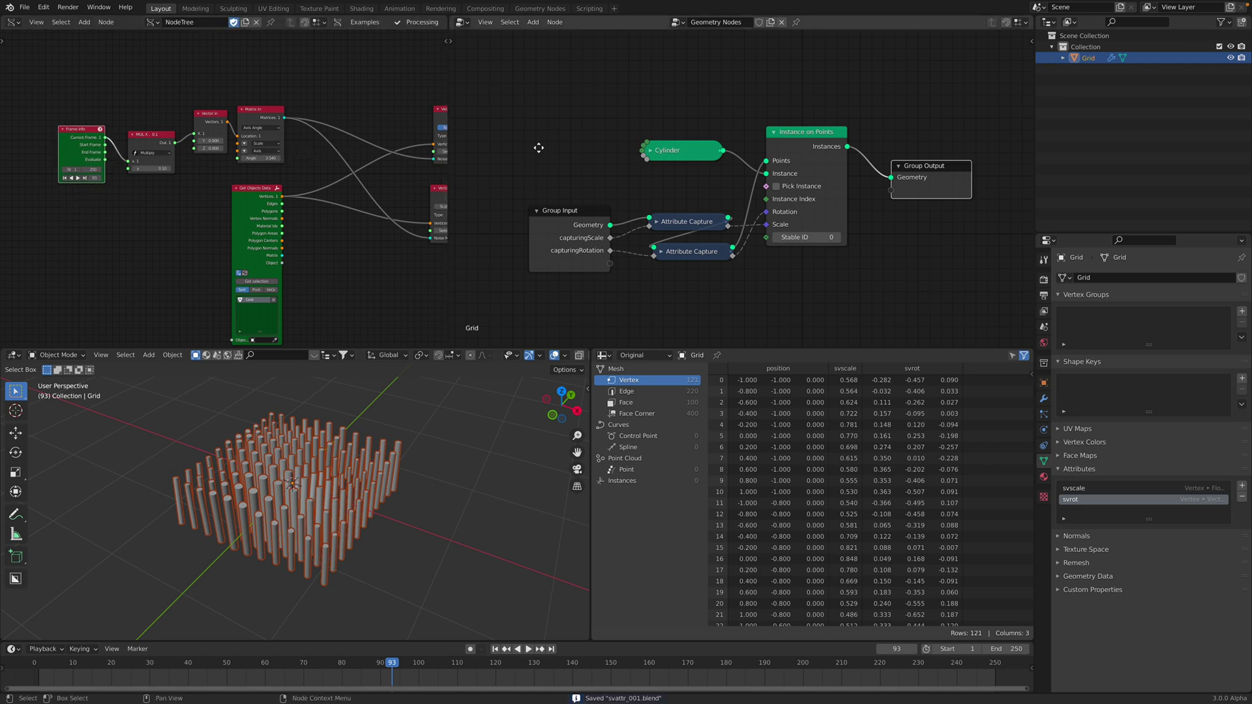
Reposition Group Input, both Attribute Capture nodes, Instance on Points and Group Output for clearer links, and save the file.
middle_drag(539, 144, 543, 139)
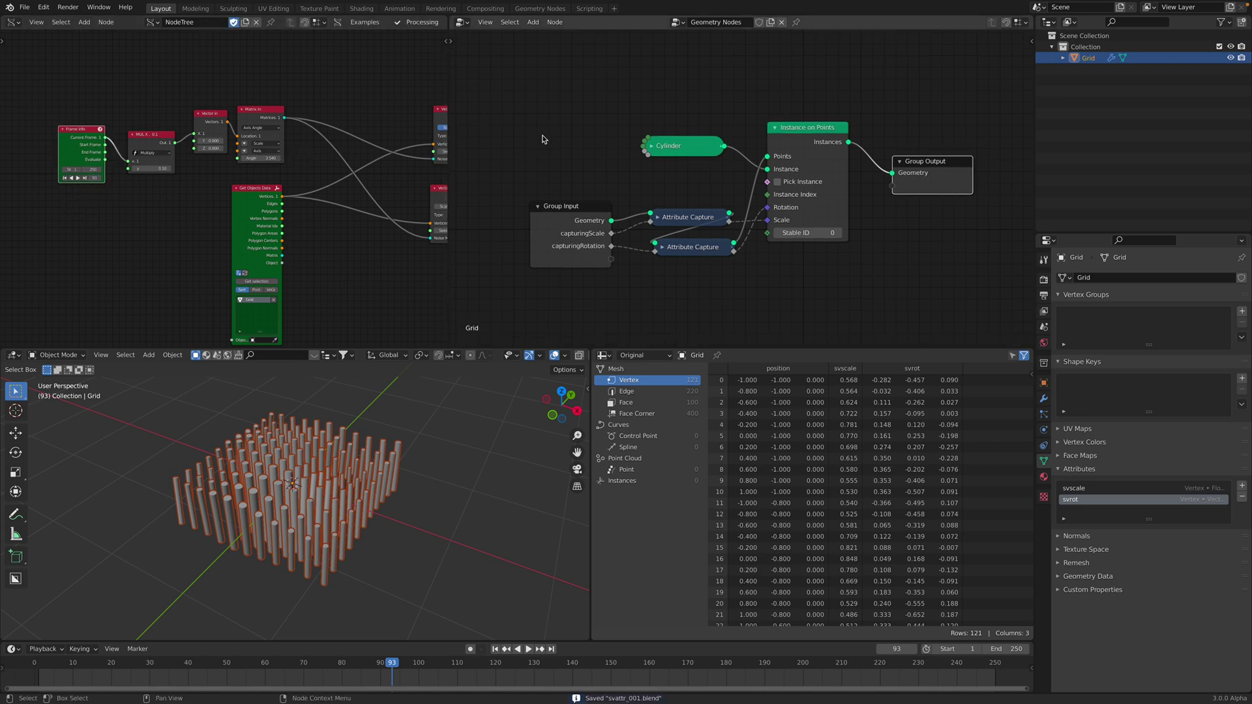
drag(589, 206, 587, 179)
drag(697, 215, 689, 193)
drag(698, 248, 694, 234)
drag(797, 150, 798, 166)
drag(921, 172, 913, 164)
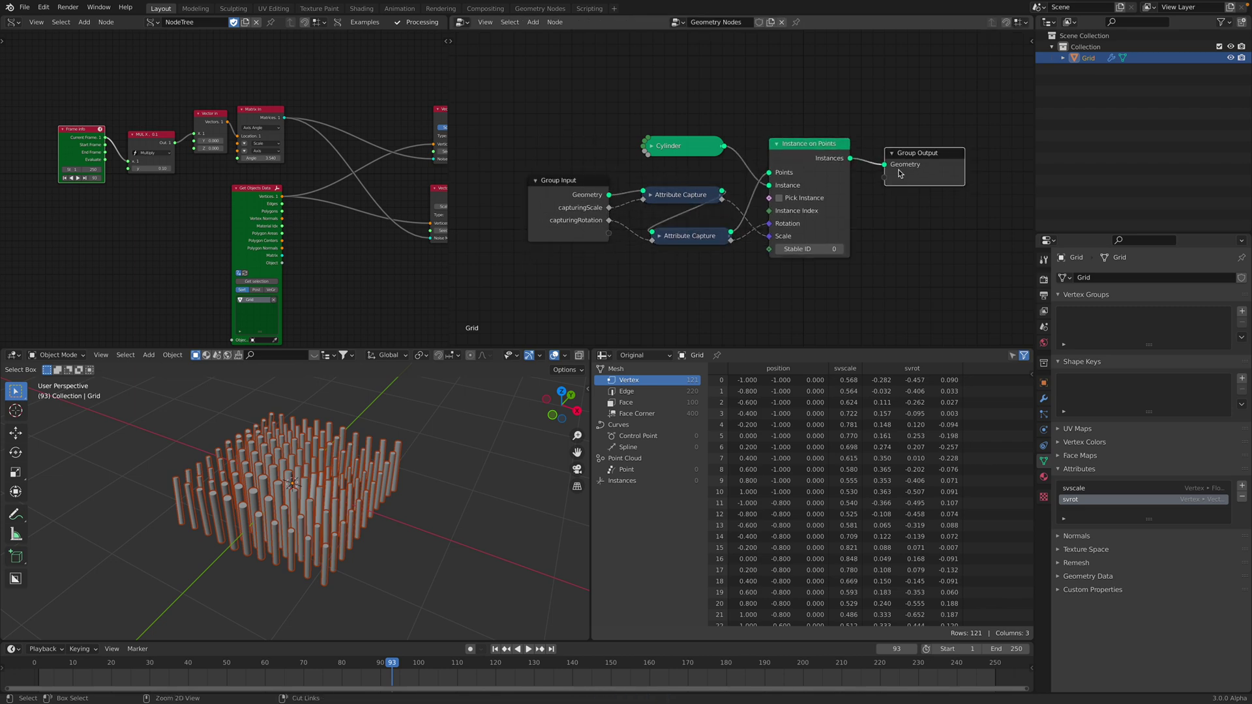
key(ctrl+s)
Move the two Vector Noise nodes away from the Set mesh attribute nodes and stack them one above the other.
middle_drag(382, 365, 363, 363)
scroll(363, 363, up, 1)
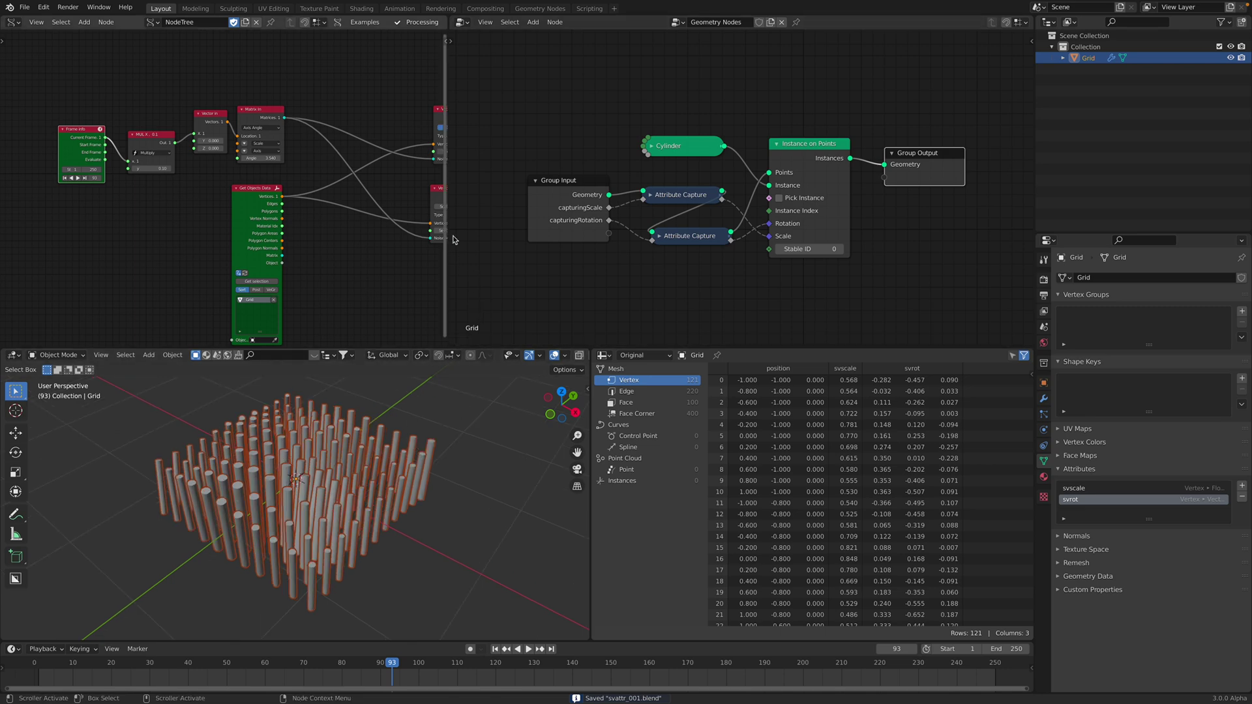
scroll(351, 200, down, 2)
middle_drag(391, 208, 307, 179)
scroll(307, 179, up, 1)
drag(346, 164, 333, 163)
middle_drag(375, 89, 326, 93)
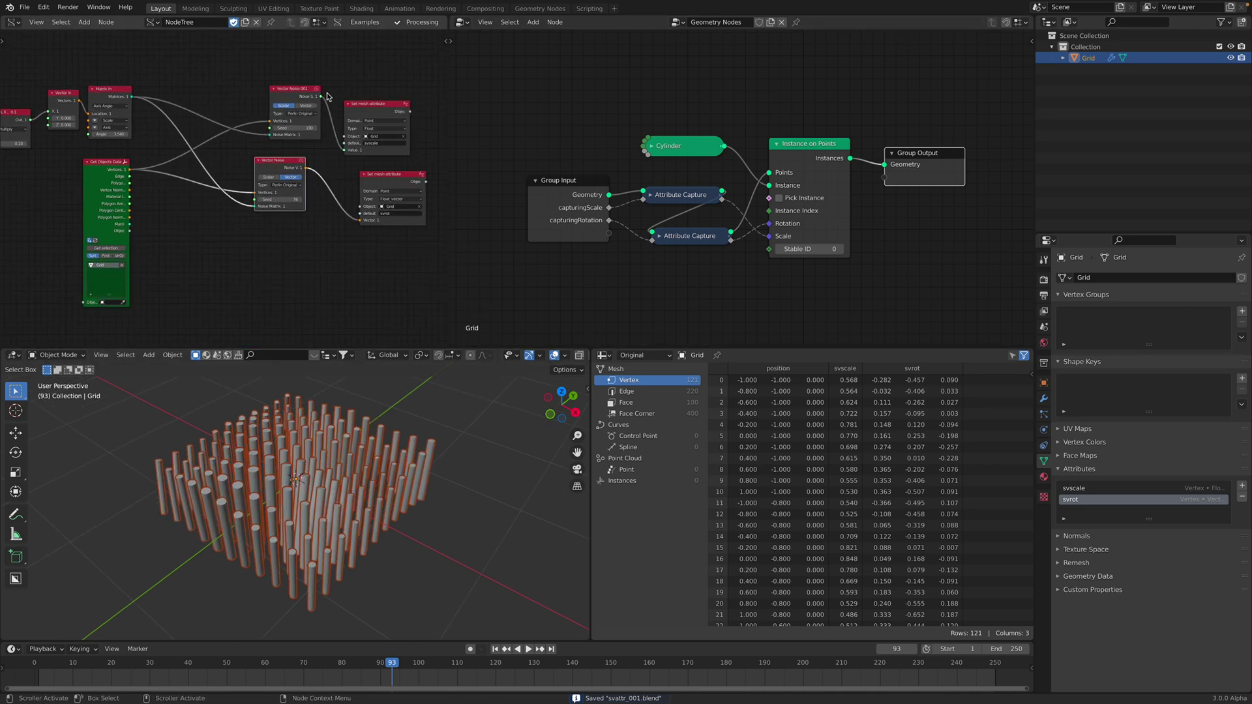
drag(297, 87, 260, 82)
drag(303, 159, 284, 152)
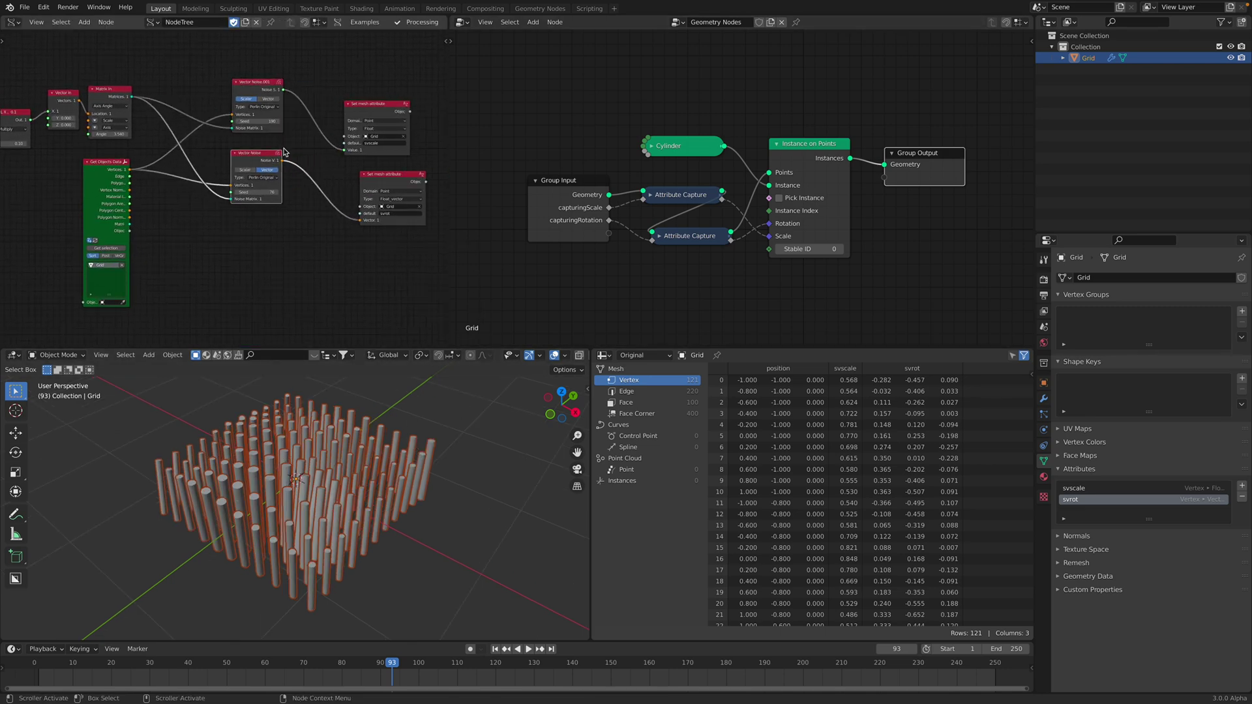
mouse_move(1009, 11)
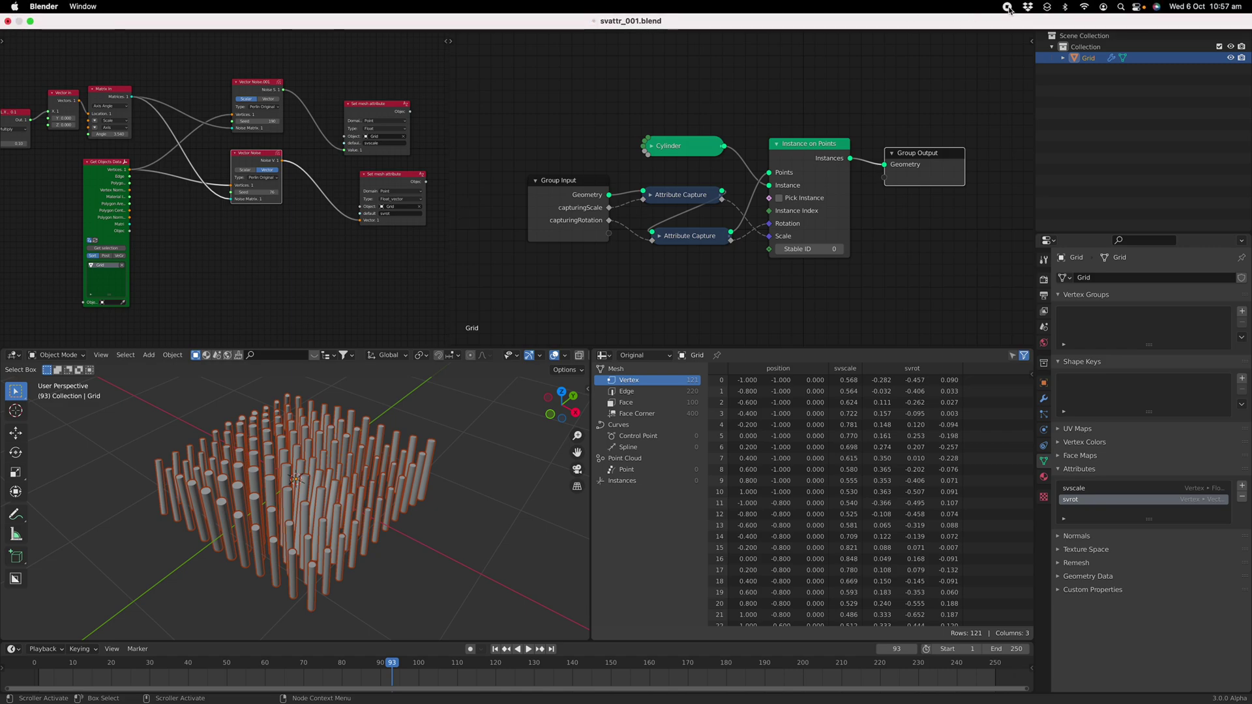